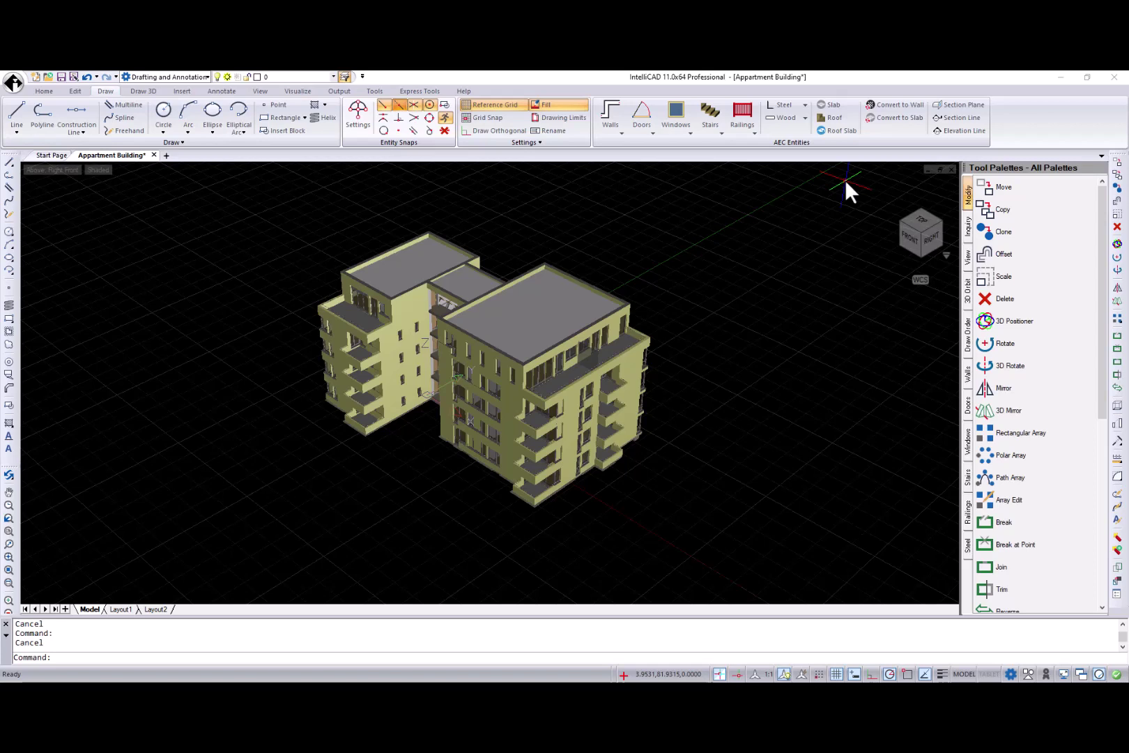
Add a right-aligned orthographic section plane and stretch it onto the building's front face.
left_click(958, 104)
key("Return")
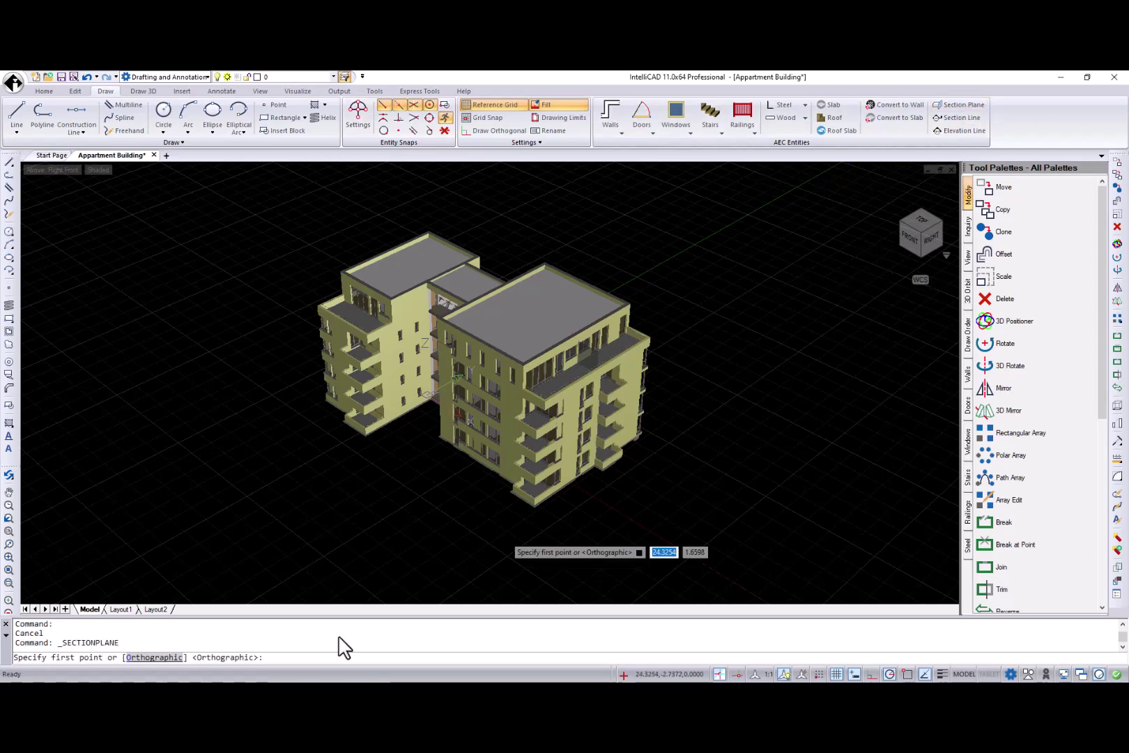
left_click(265, 657)
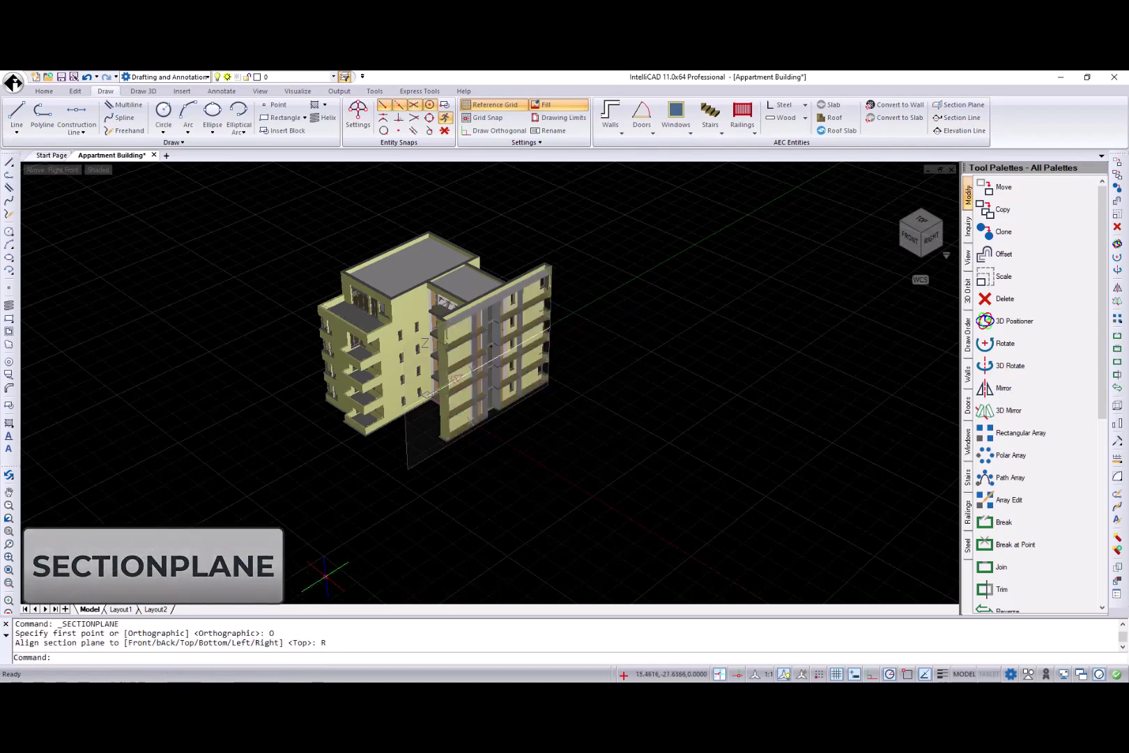
left_click(455, 380)
left_click(475, 447)
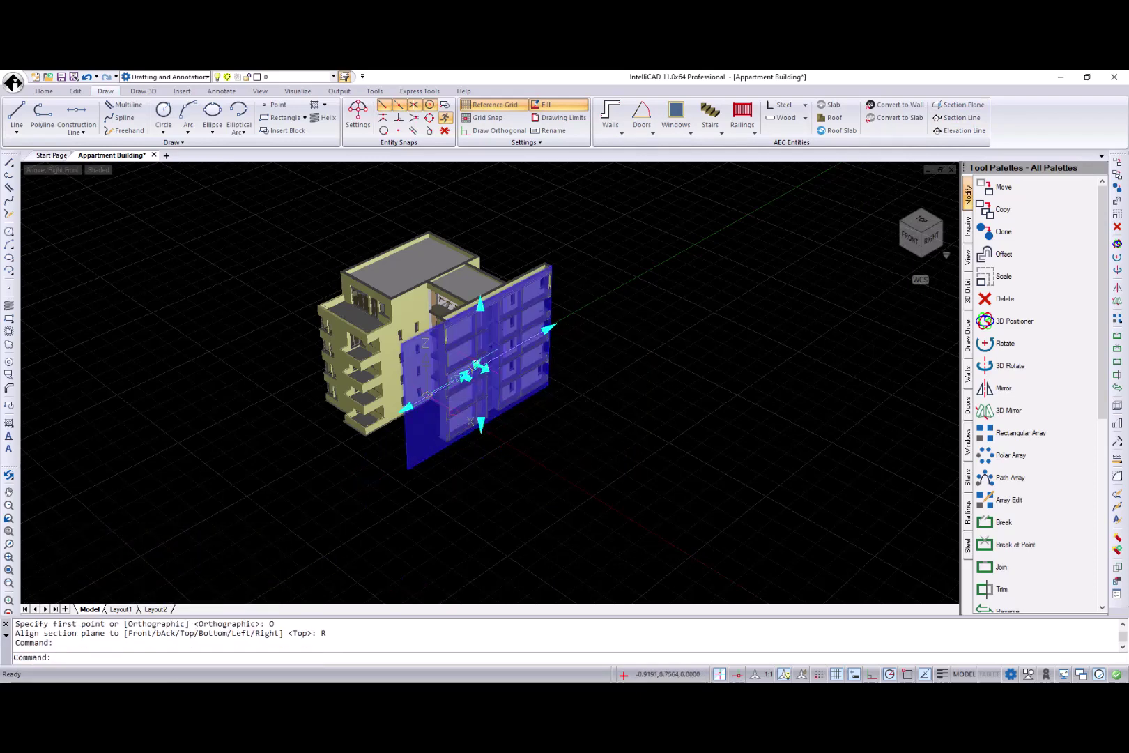
left_click(466, 376)
scroll(502, 380, "up", 6)
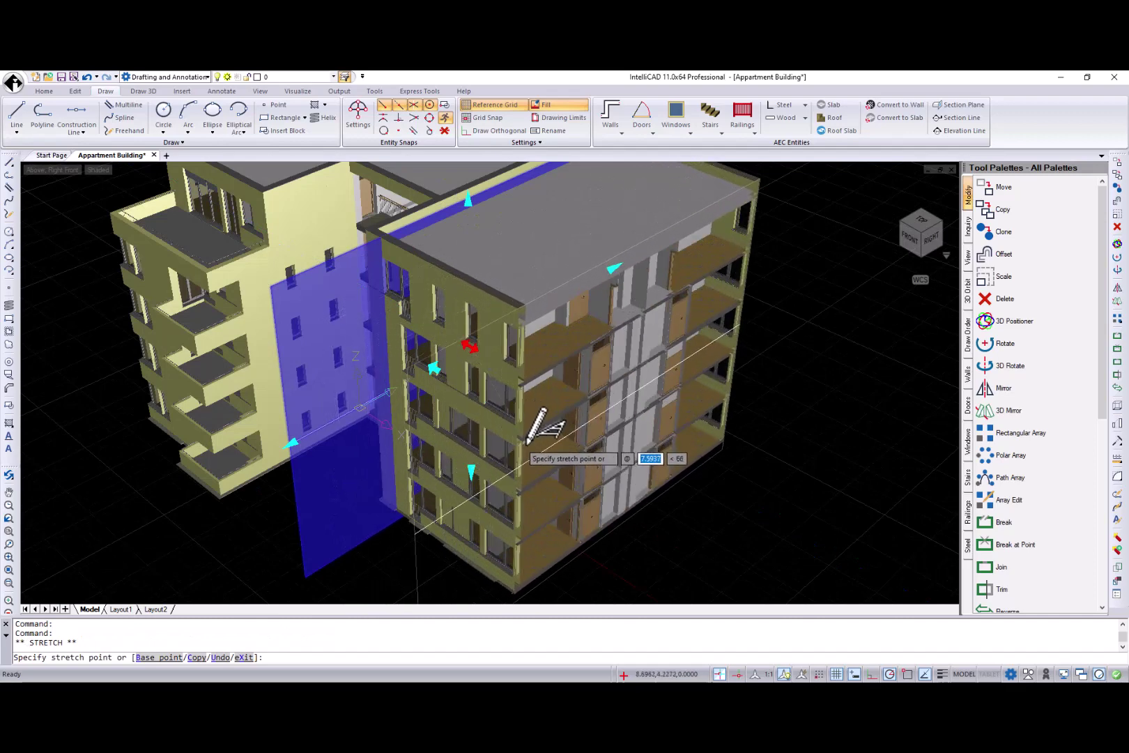
left_click(541, 454)
scroll(541, 453, "down", 5)
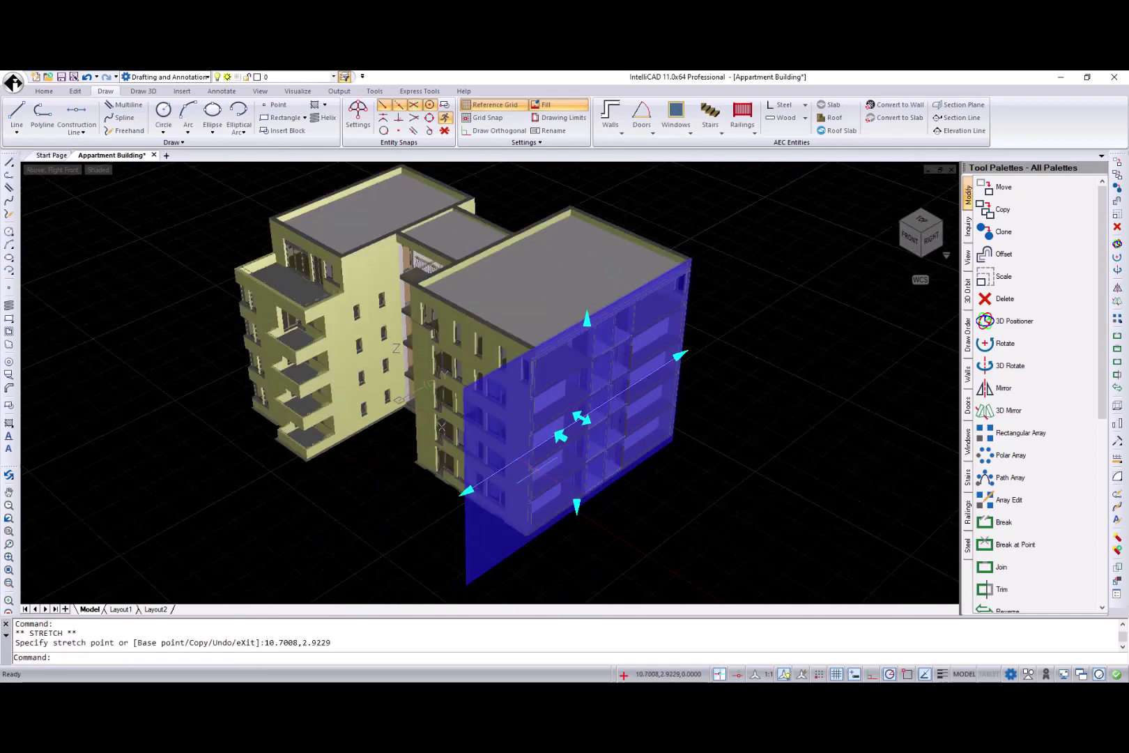
Add a front-aligned orthographic section plane and move it to a new depth in the building.
left_click(962, 108)
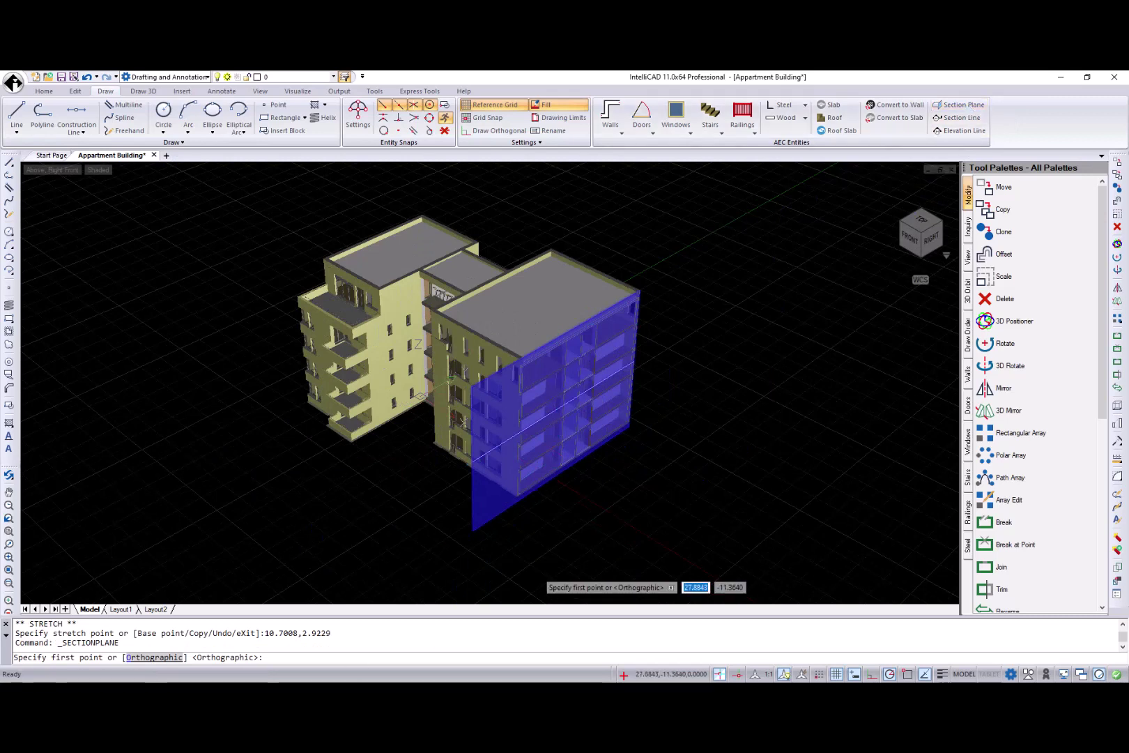
left_click(166, 658)
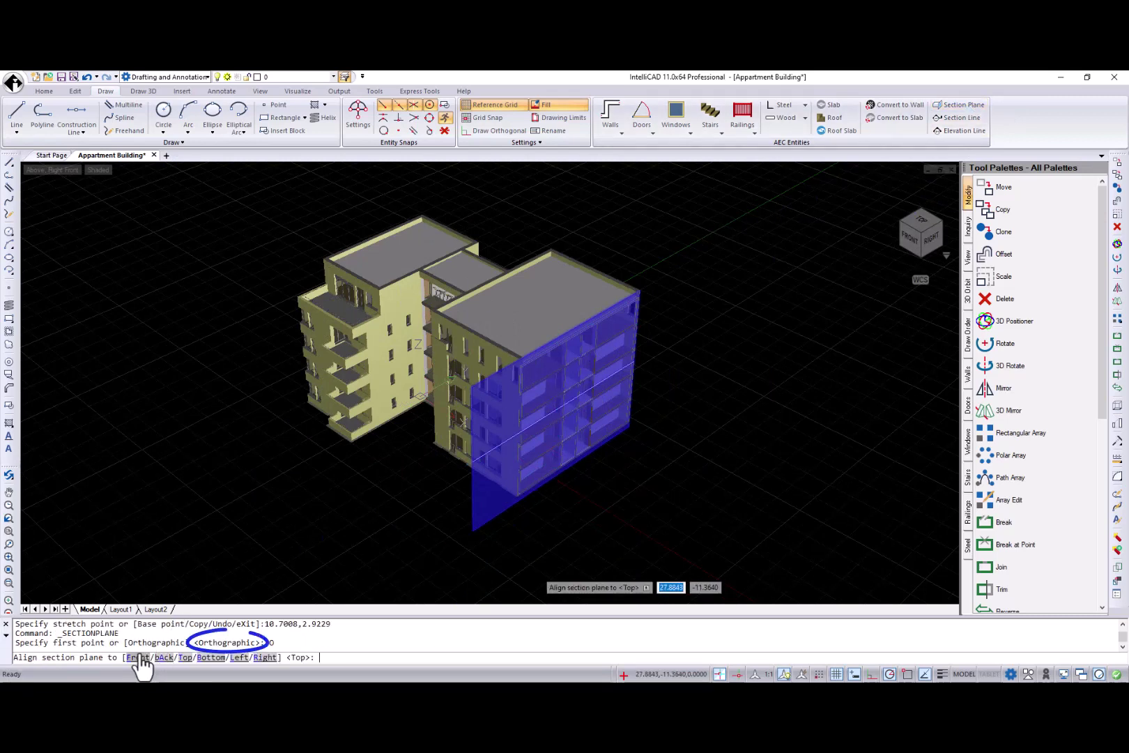
left_click(137, 658)
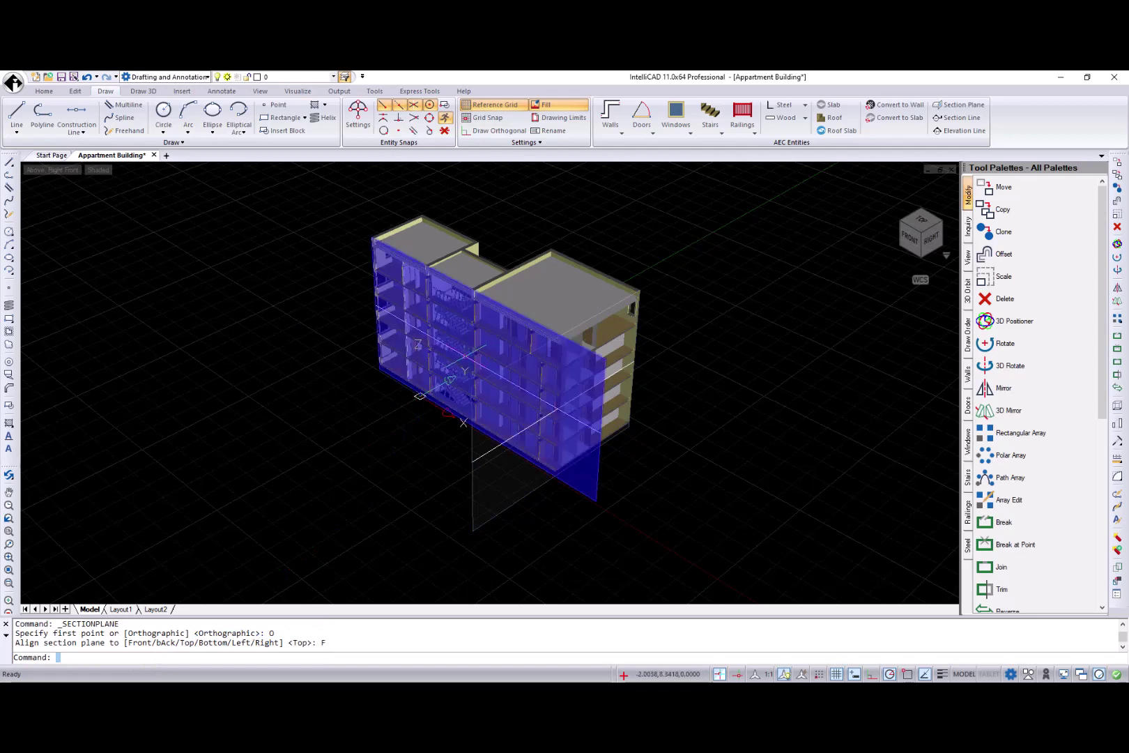
left_click(463, 422)
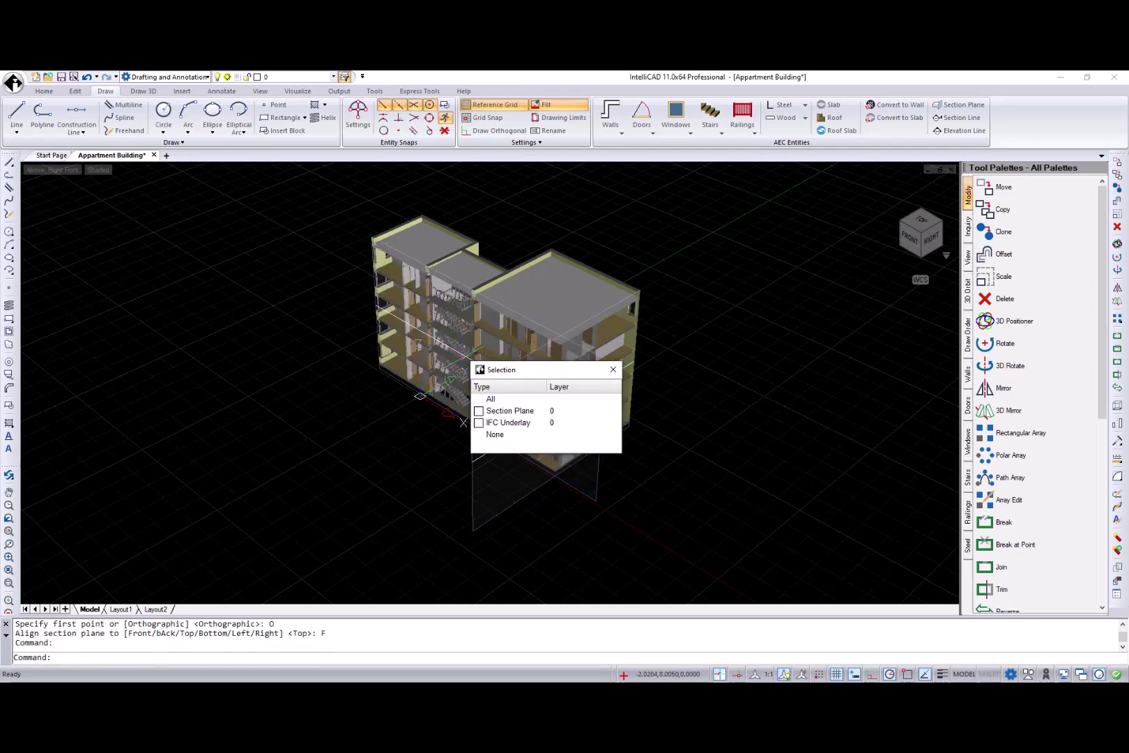
left_click(491, 411)
left_click(479, 364)
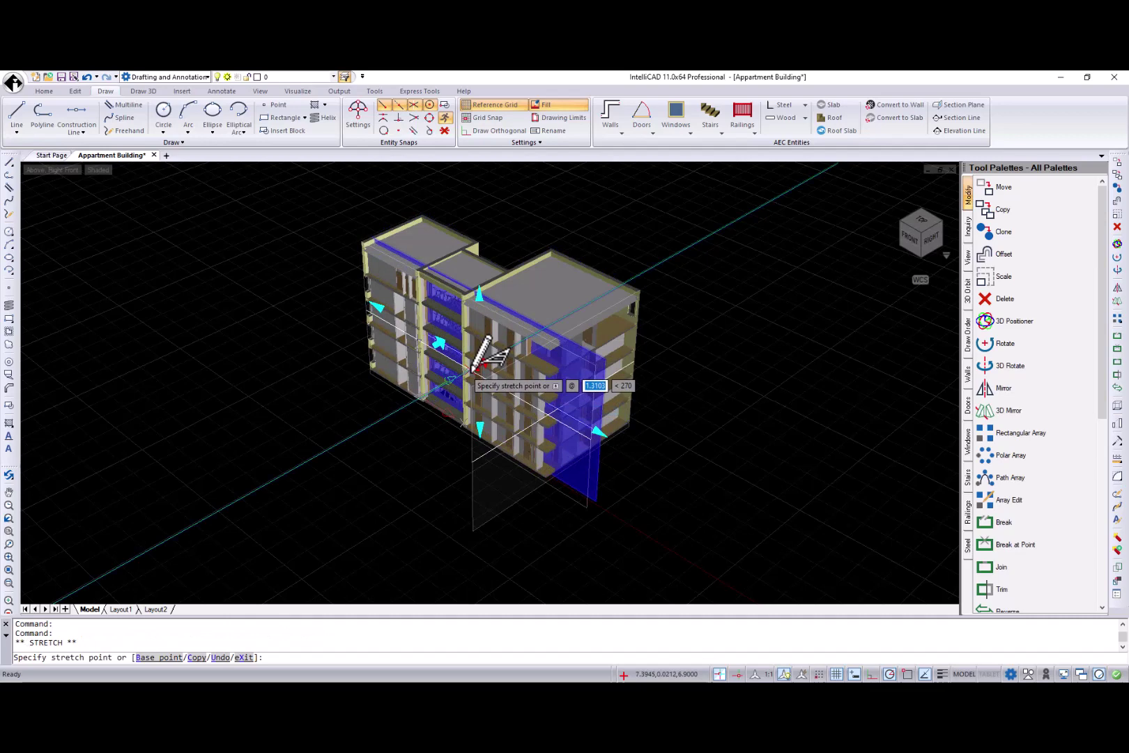
scroll(480, 363, "up", 2)
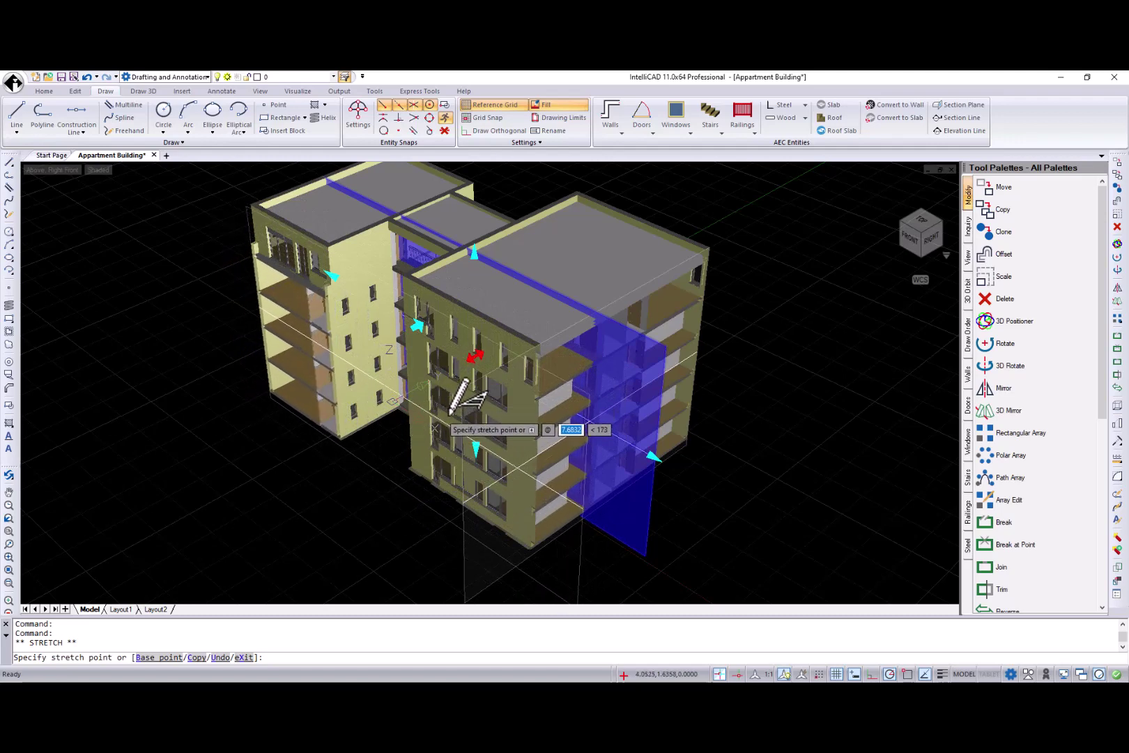
left_click(472, 402)
Add a top-aligned orthographic section plane with SE and raise the cut to a higher floor.
type("s")
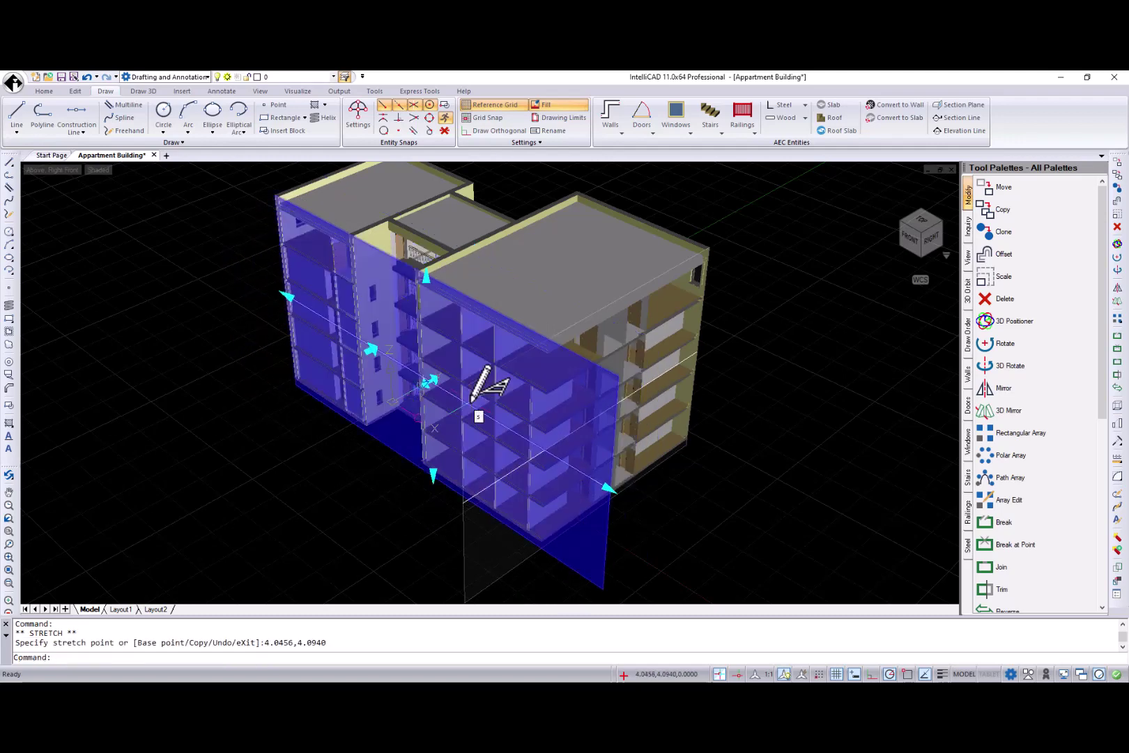
type("e")
left_click(519, 440)
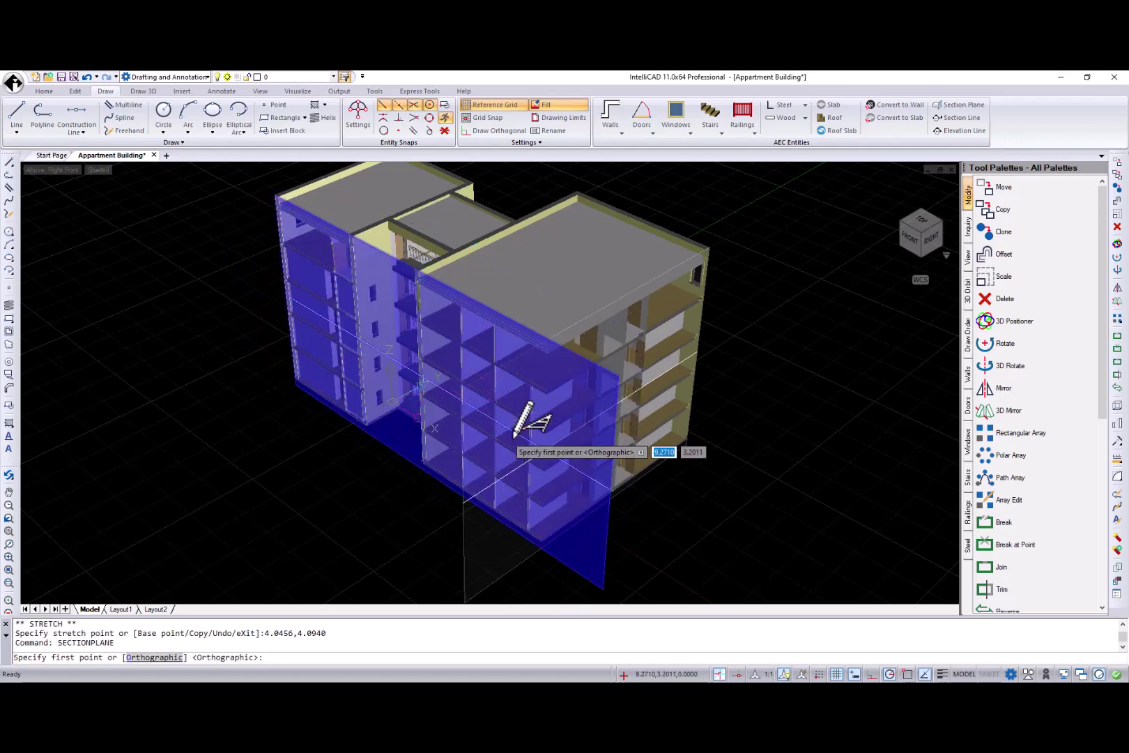
left_click(187, 658)
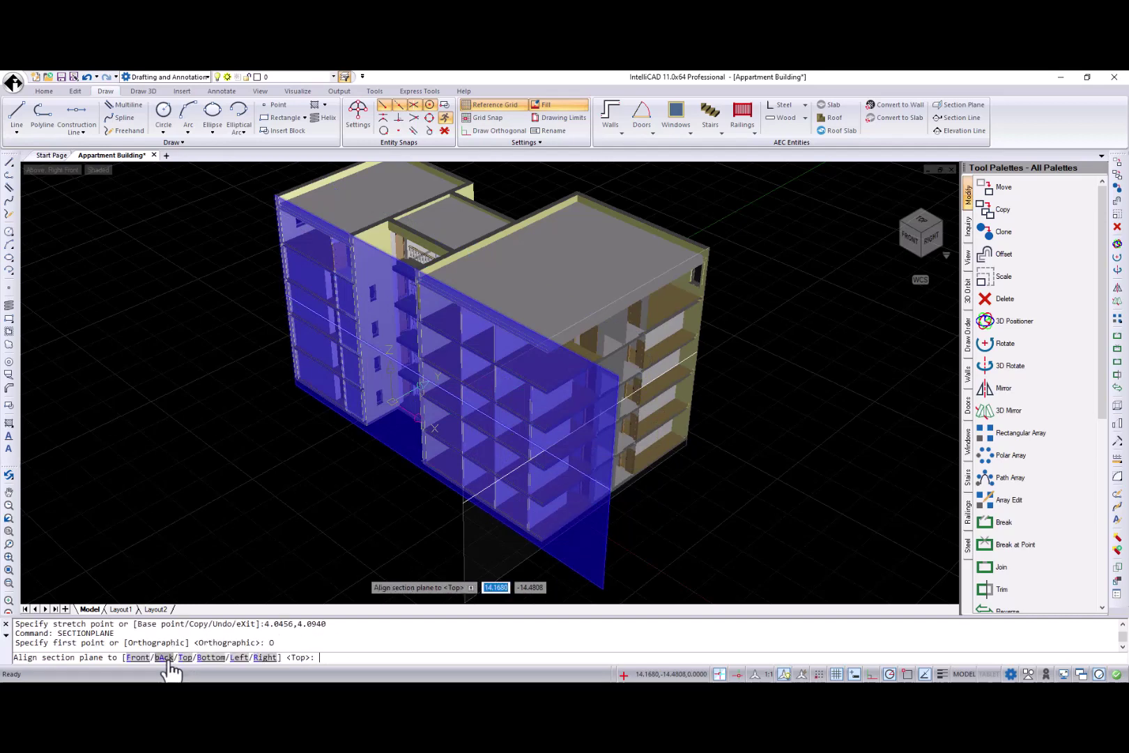
left_click(185, 658)
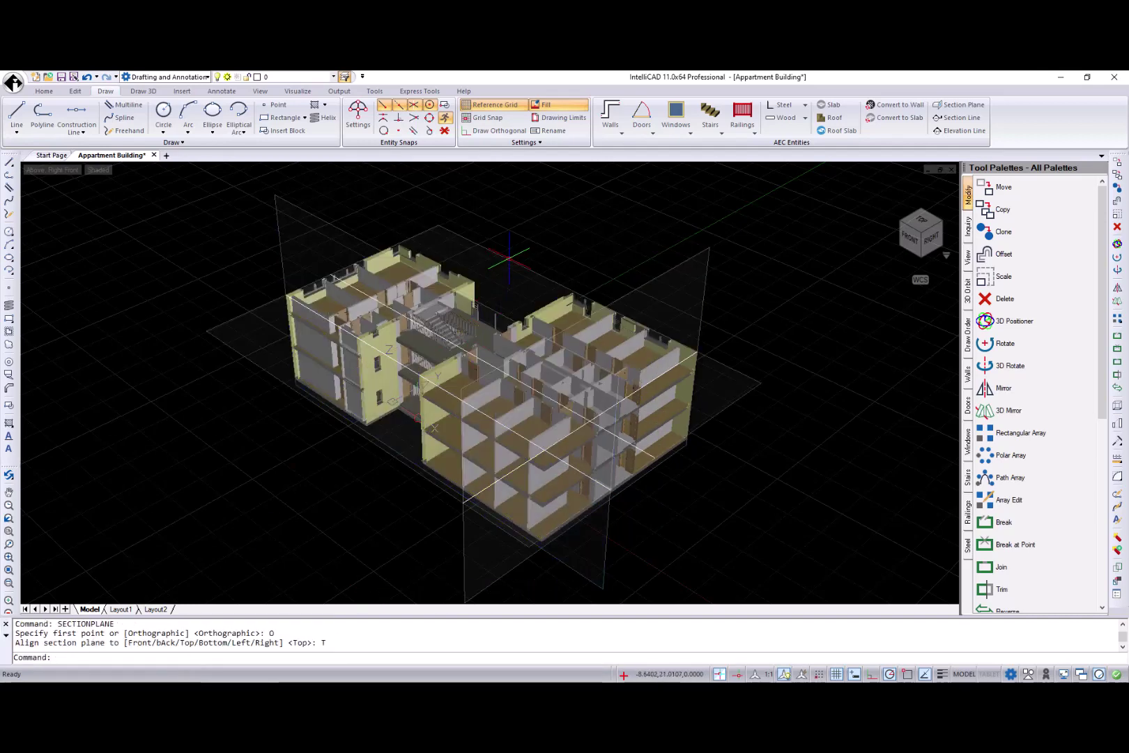
left_click(520, 264)
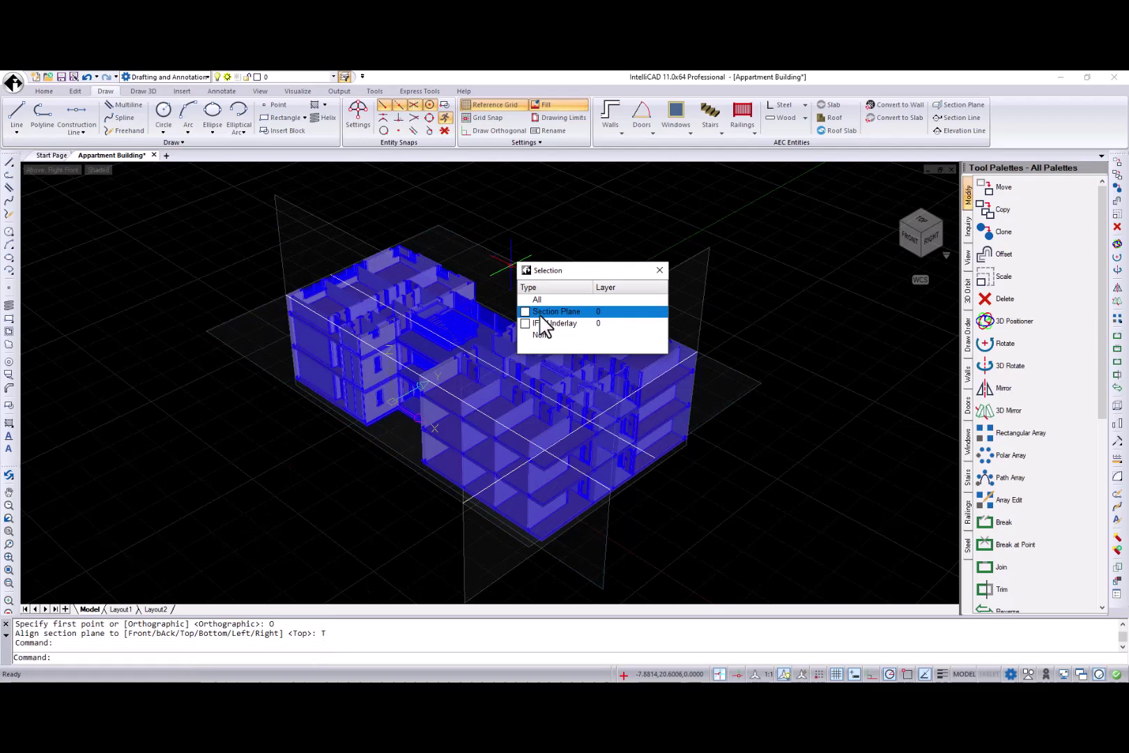
left_click(541, 312)
left_click(475, 355)
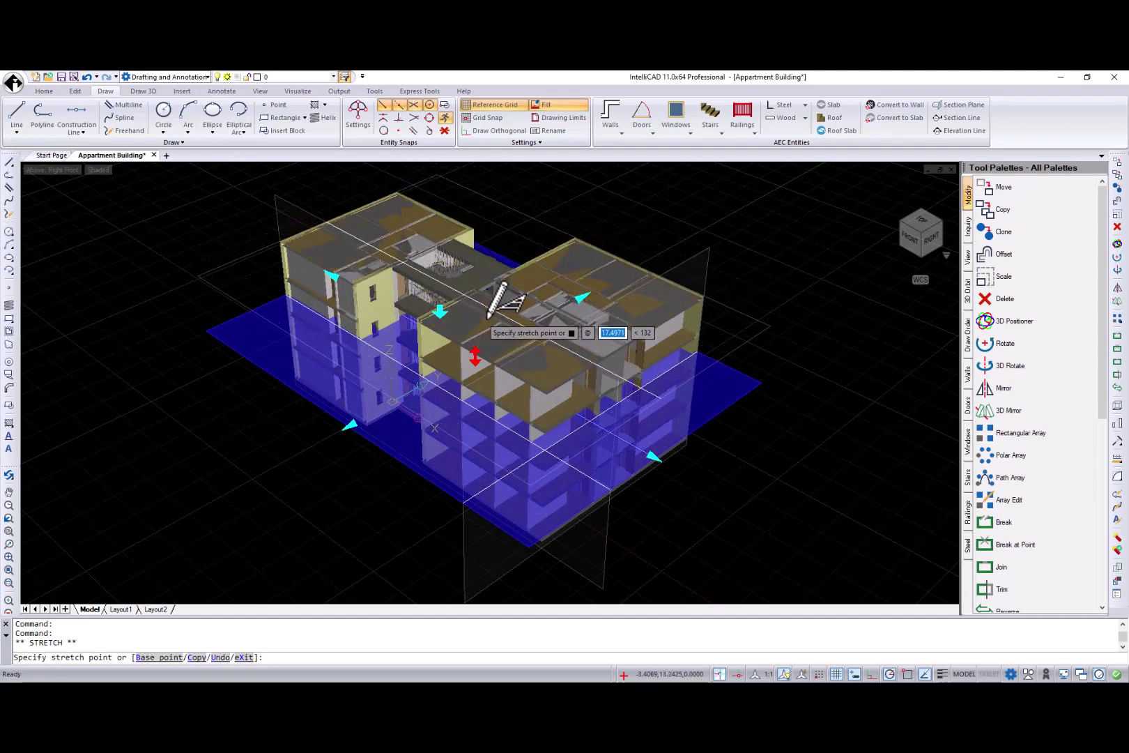
left_click(489, 321)
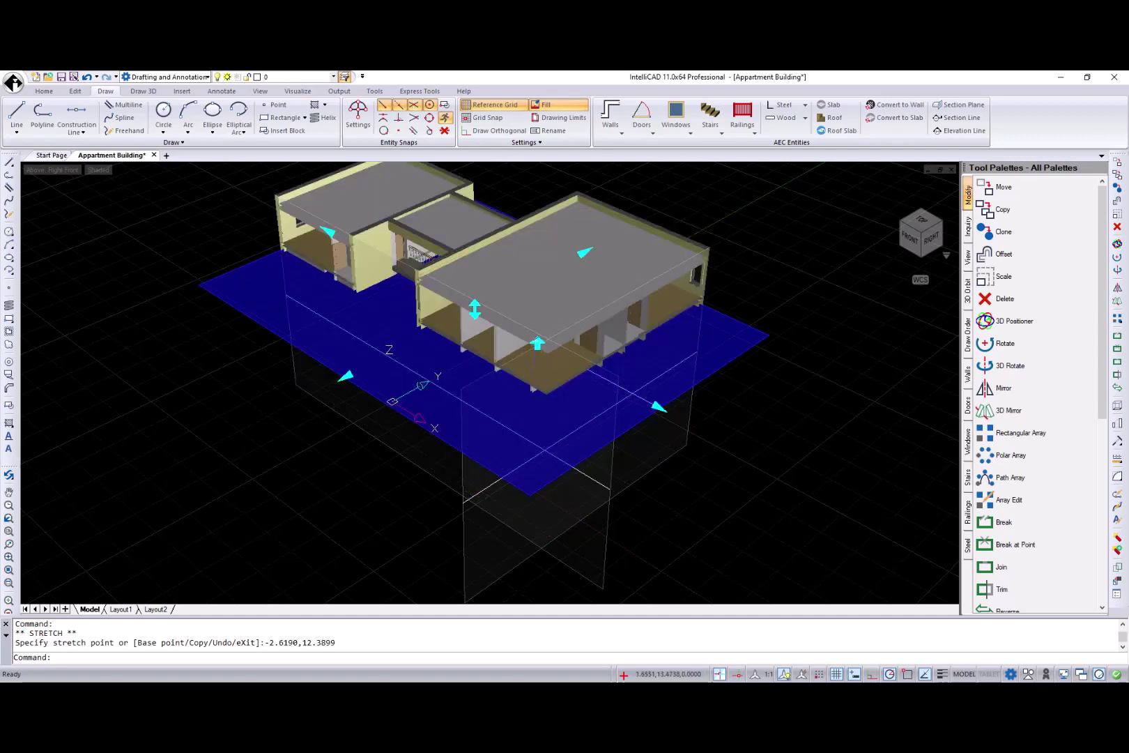
Flip the section plane's shown side, nudge its edge, and view its properties with ENTPROP.
left_click(537, 343)
left_click(346, 375)
left_click(354, 372)
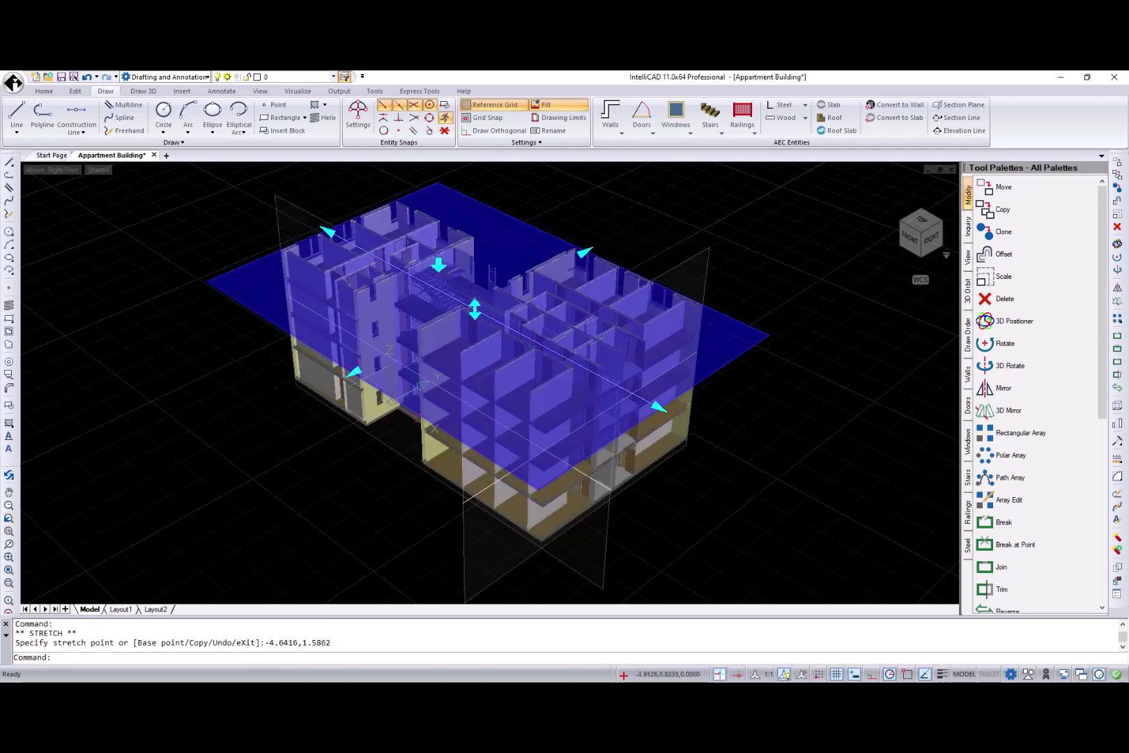
type("entprop")
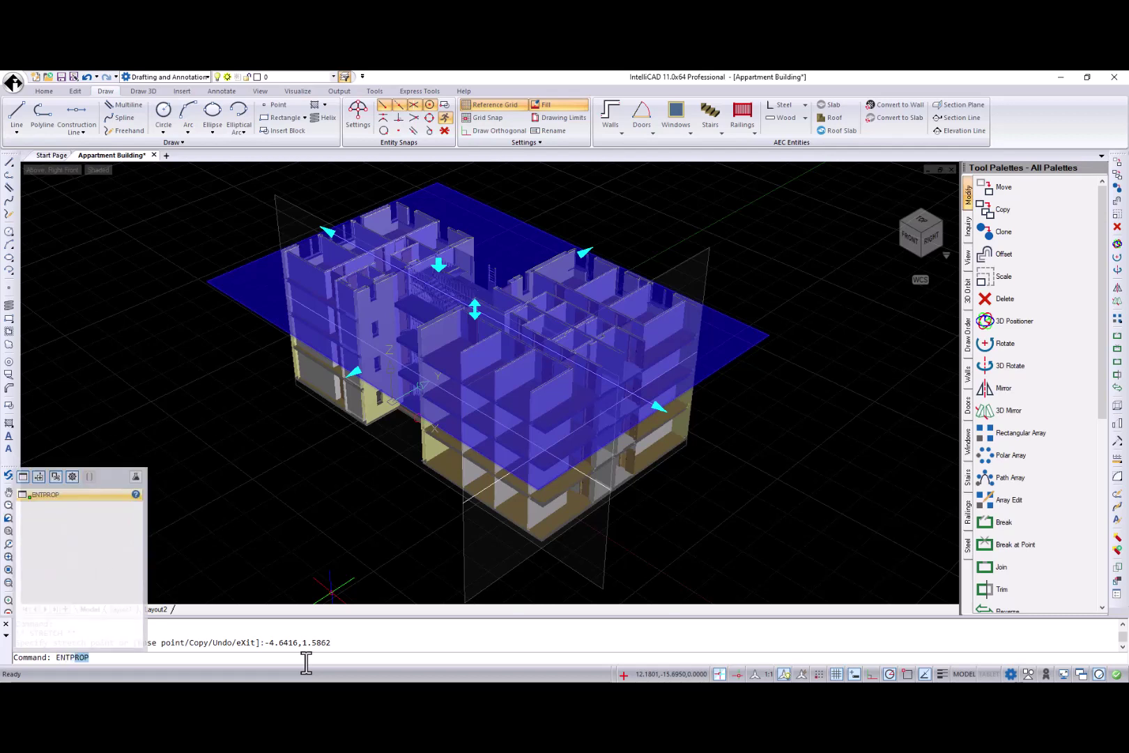
key("Return")
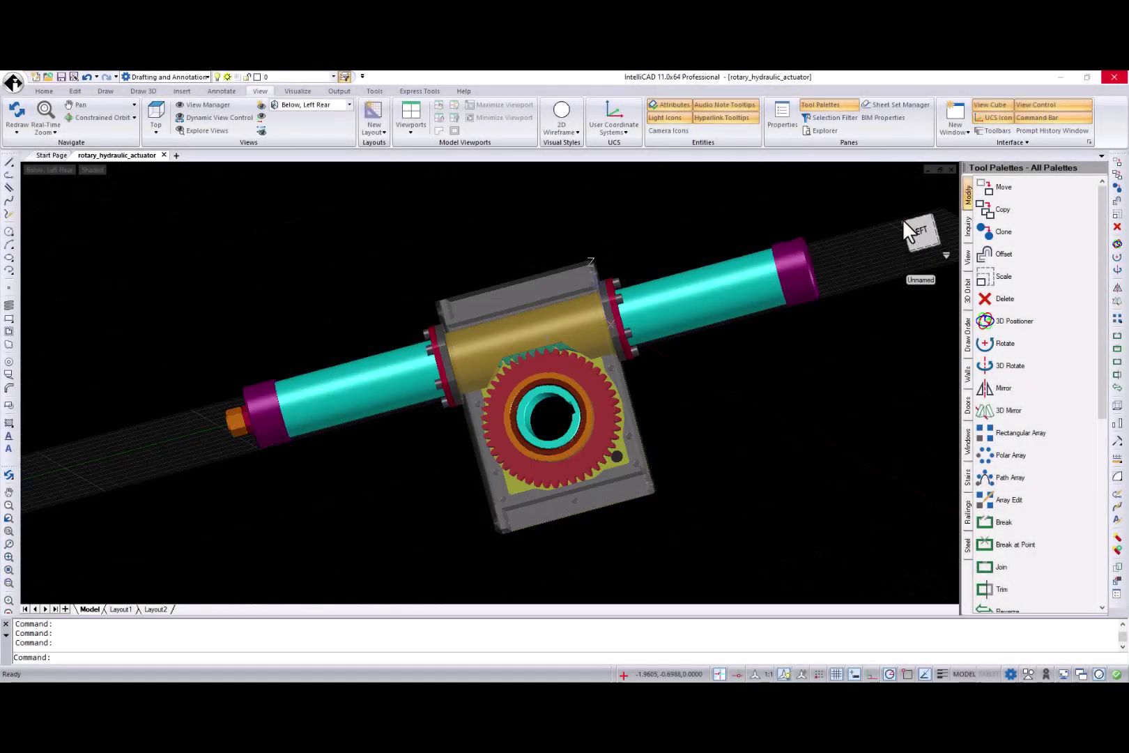
Orbit the actuator through corner, top and side views, ending at Below, Left Front.
left_click(903, 219)
left_click(902, 218)
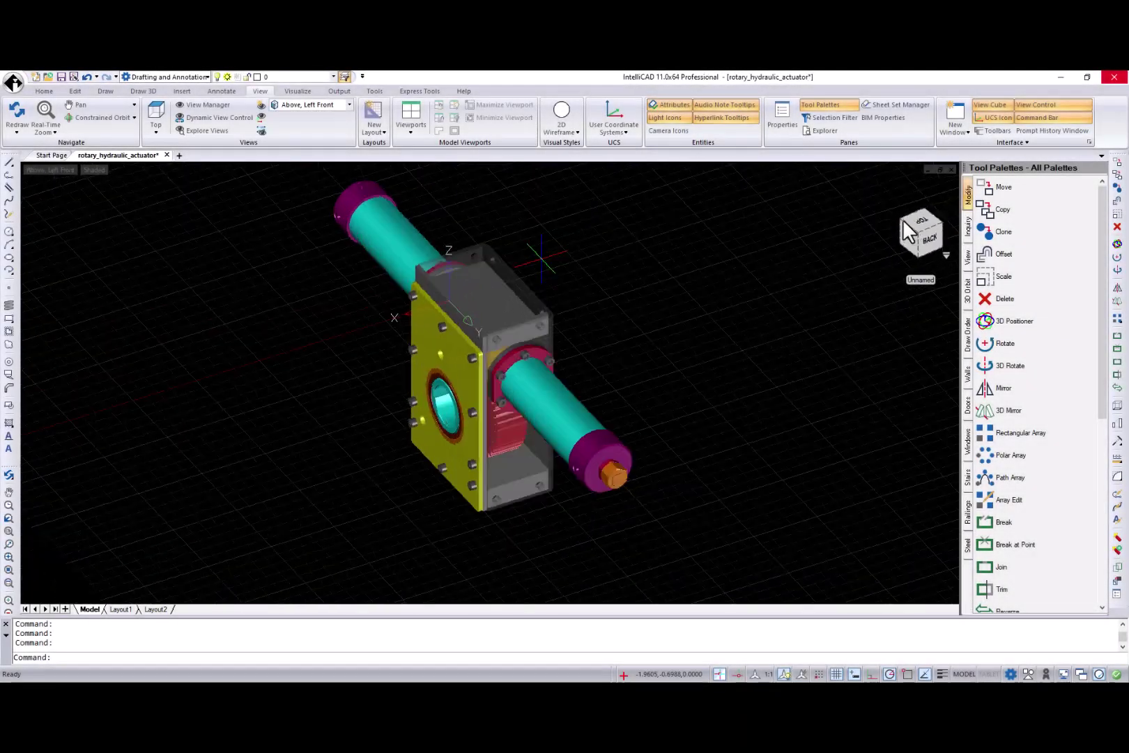
left_click(902, 221)
left_click(902, 220)
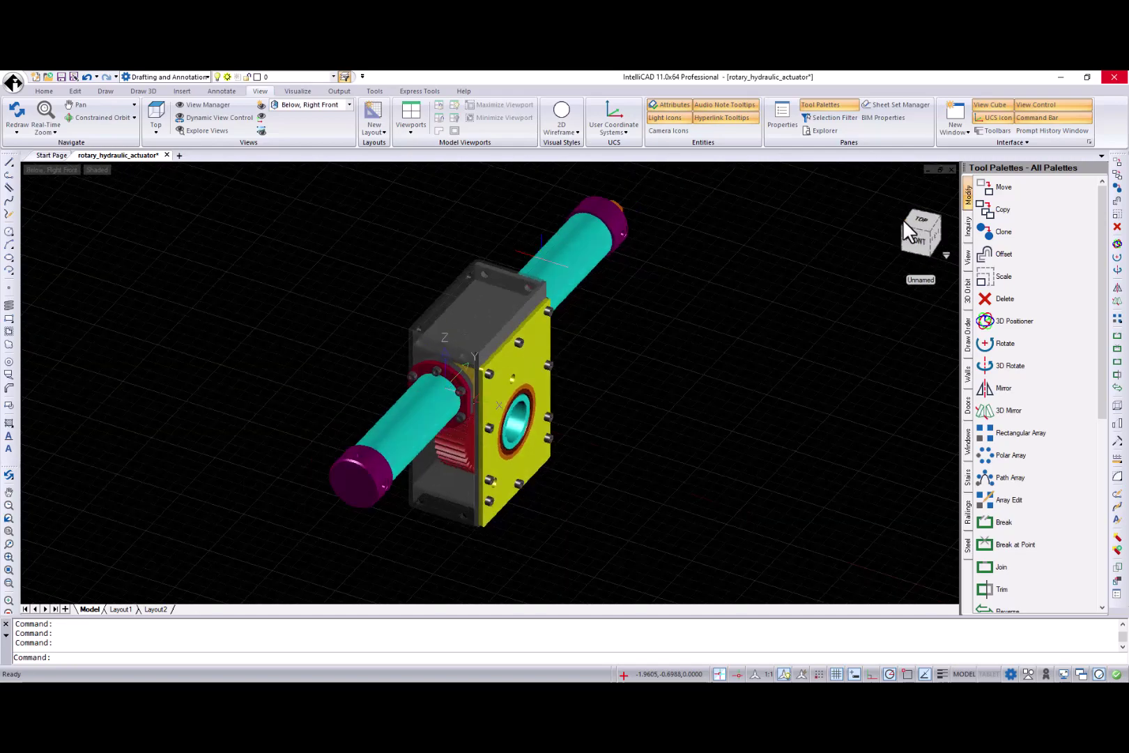
left_click(920, 219)
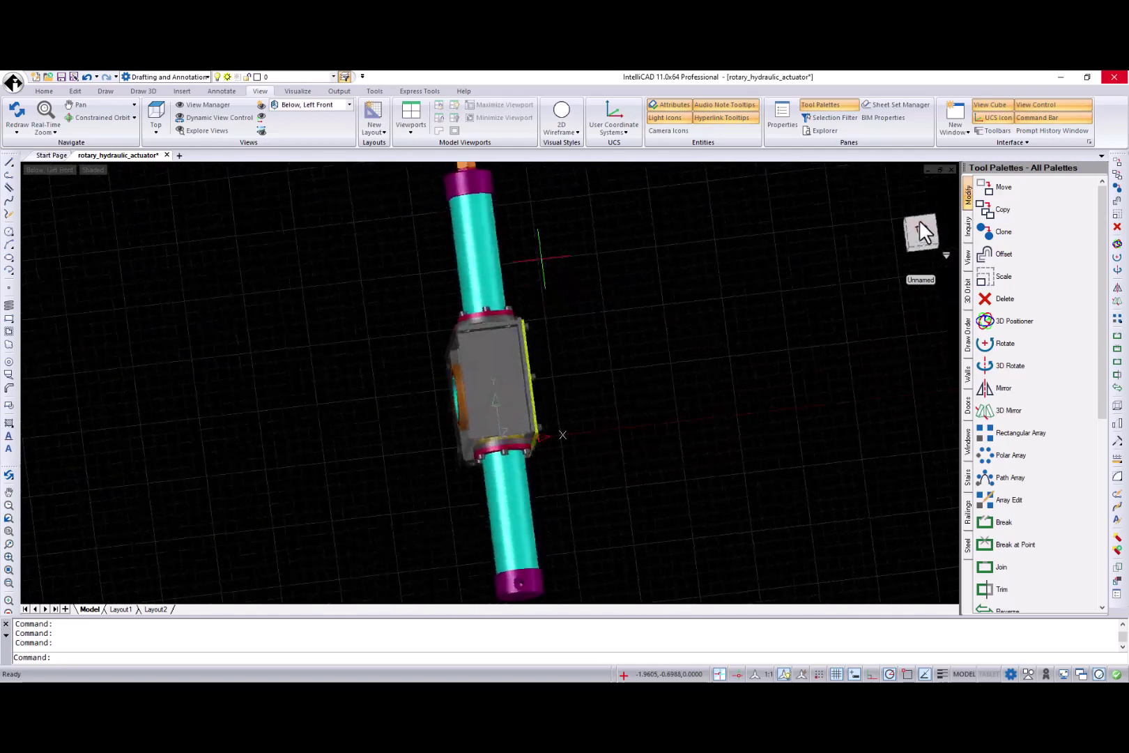
left_click(944, 230)
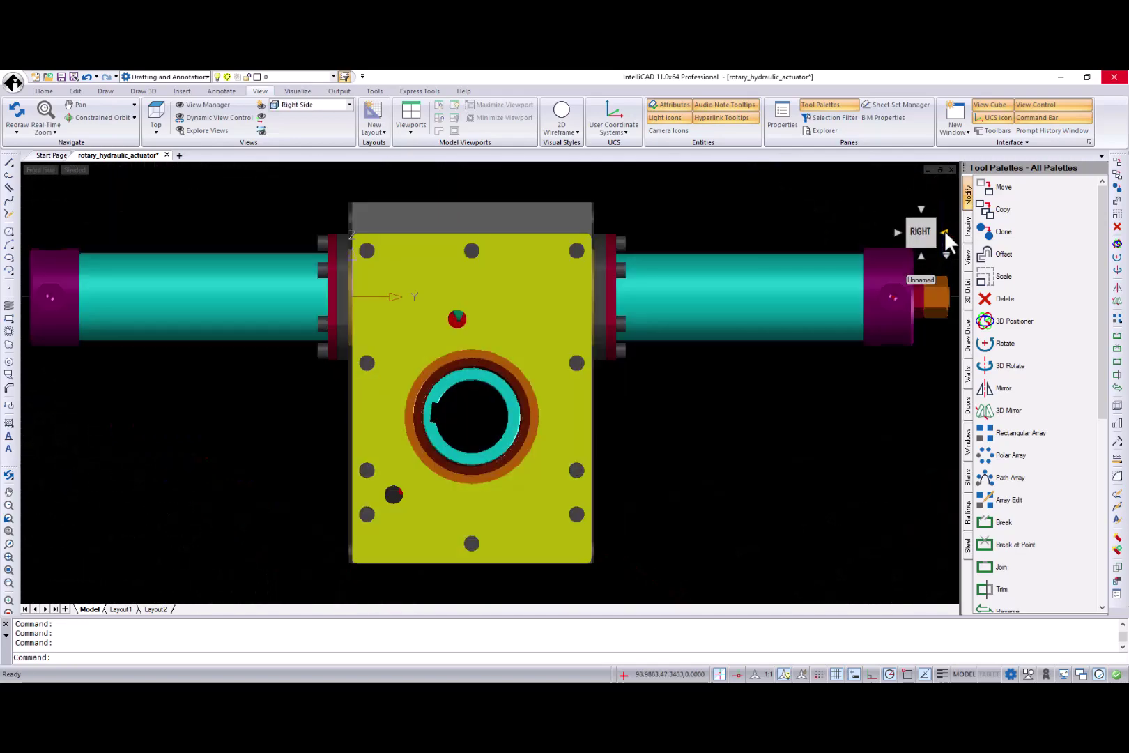
left_click(945, 230)
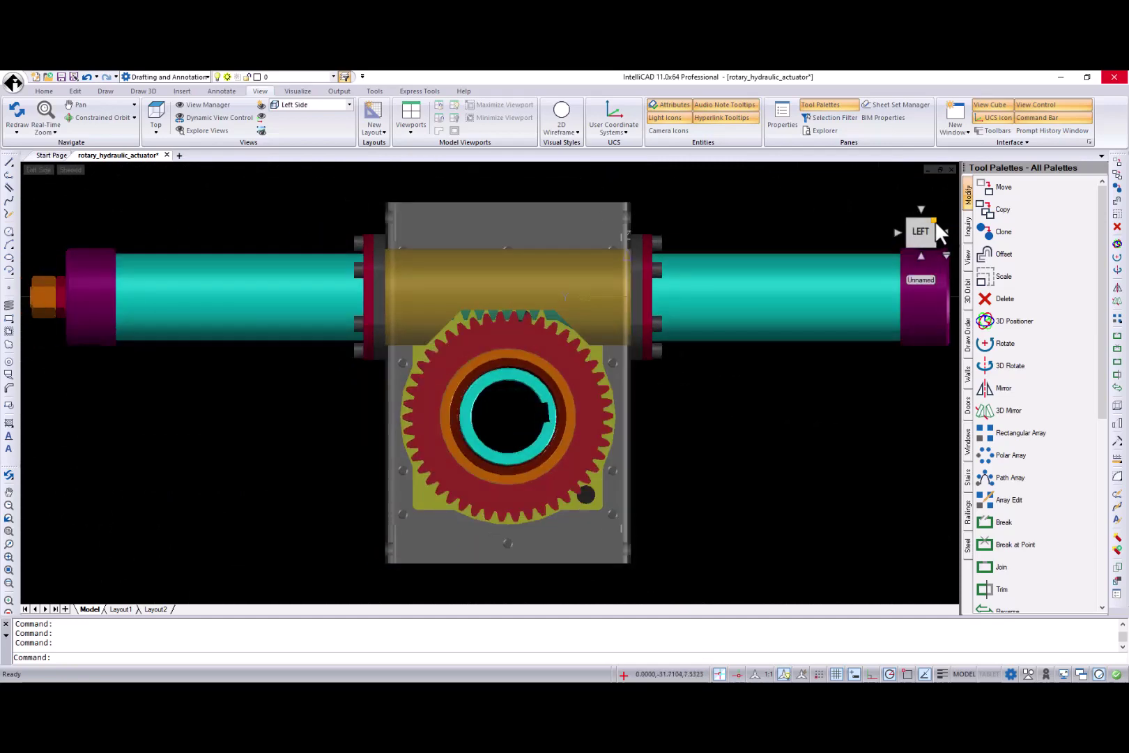
left_click(935, 220)
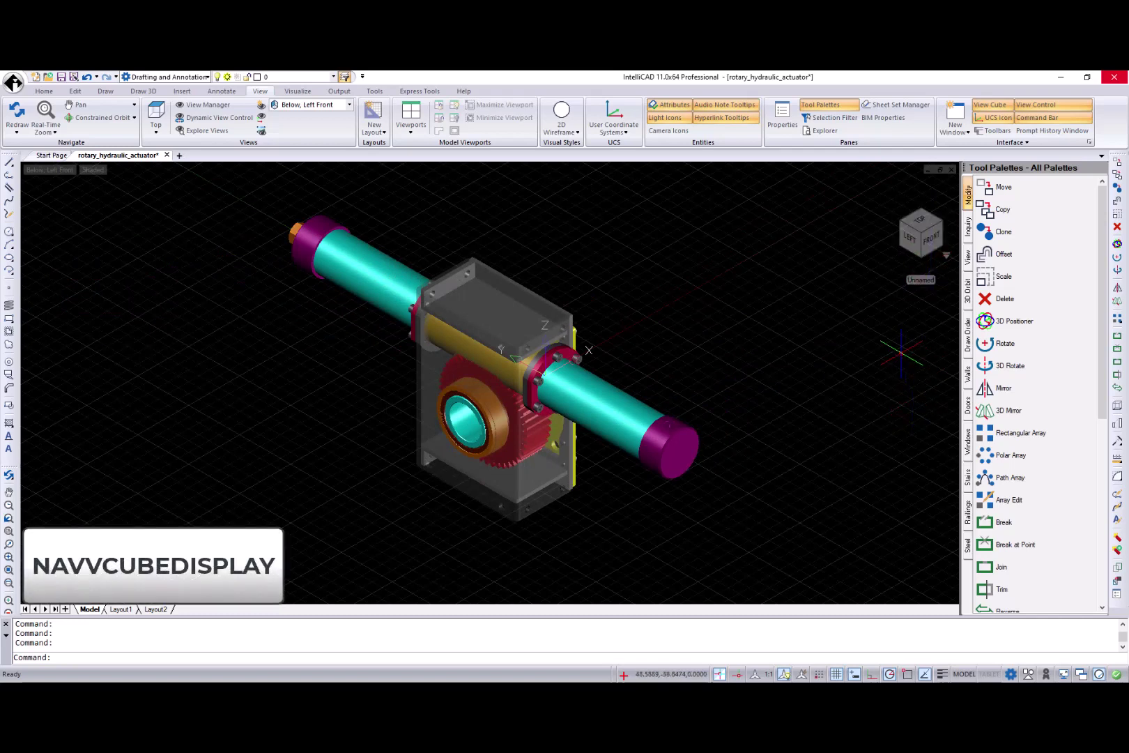
Turn the navigation cube off and then back on.
left_click(990, 105)
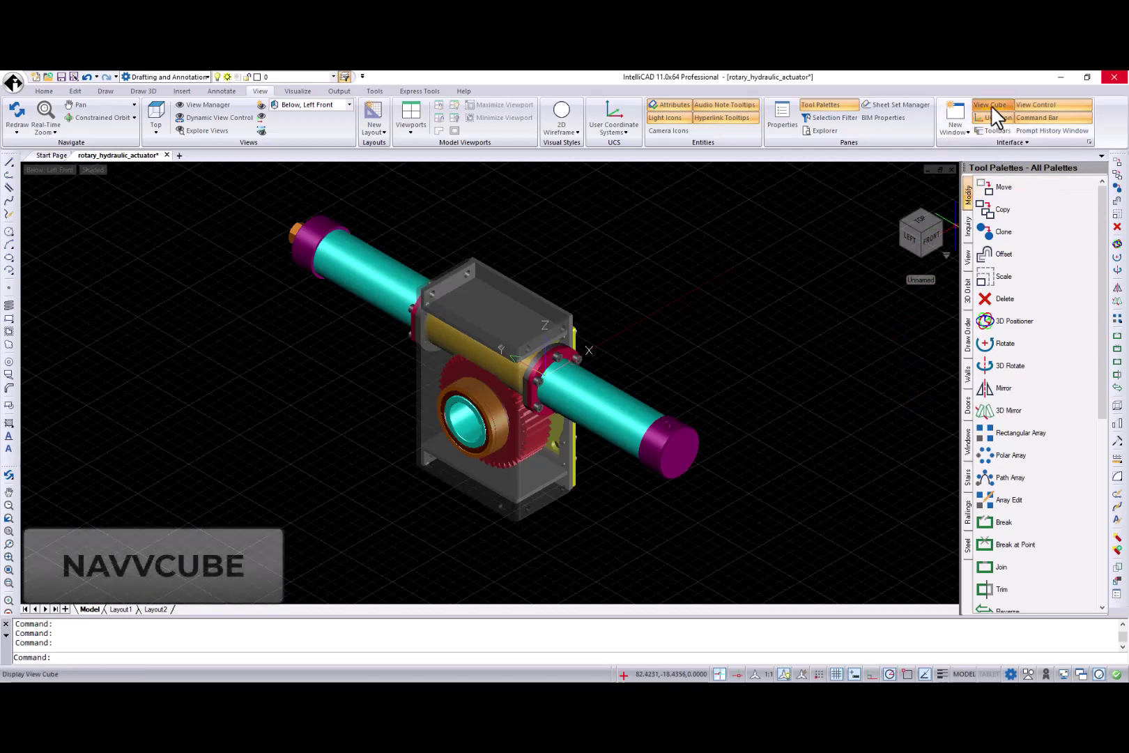
left_click(978, 264)
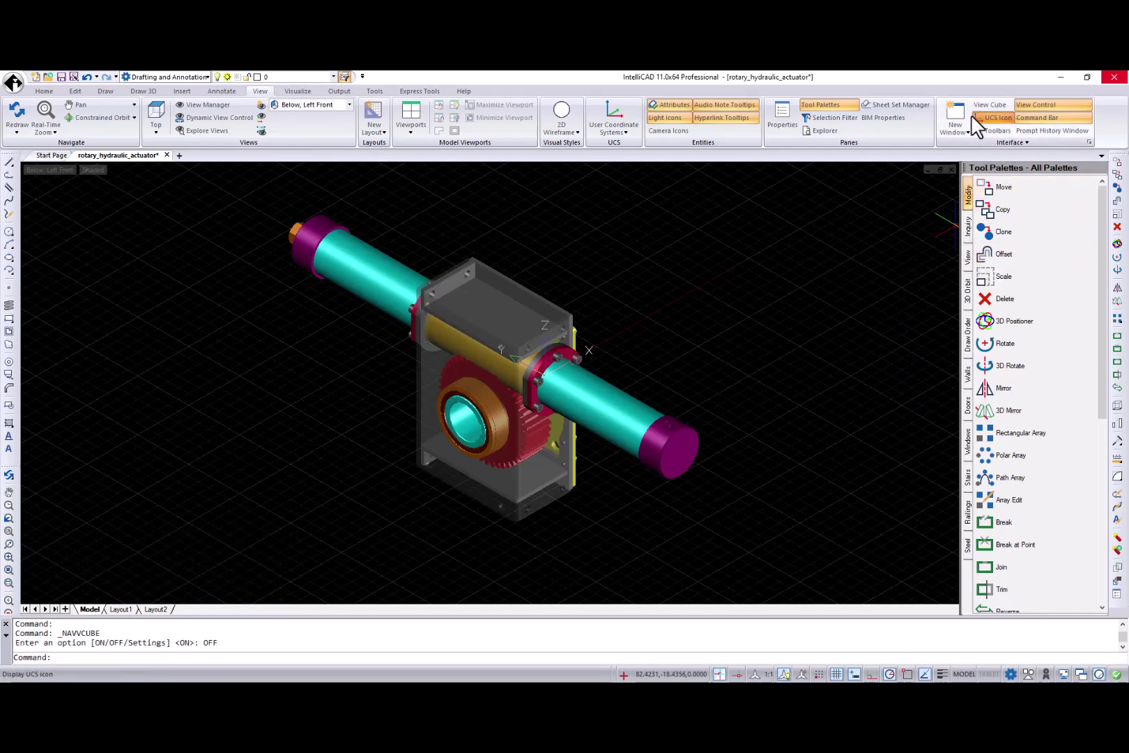
left_click(989, 106)
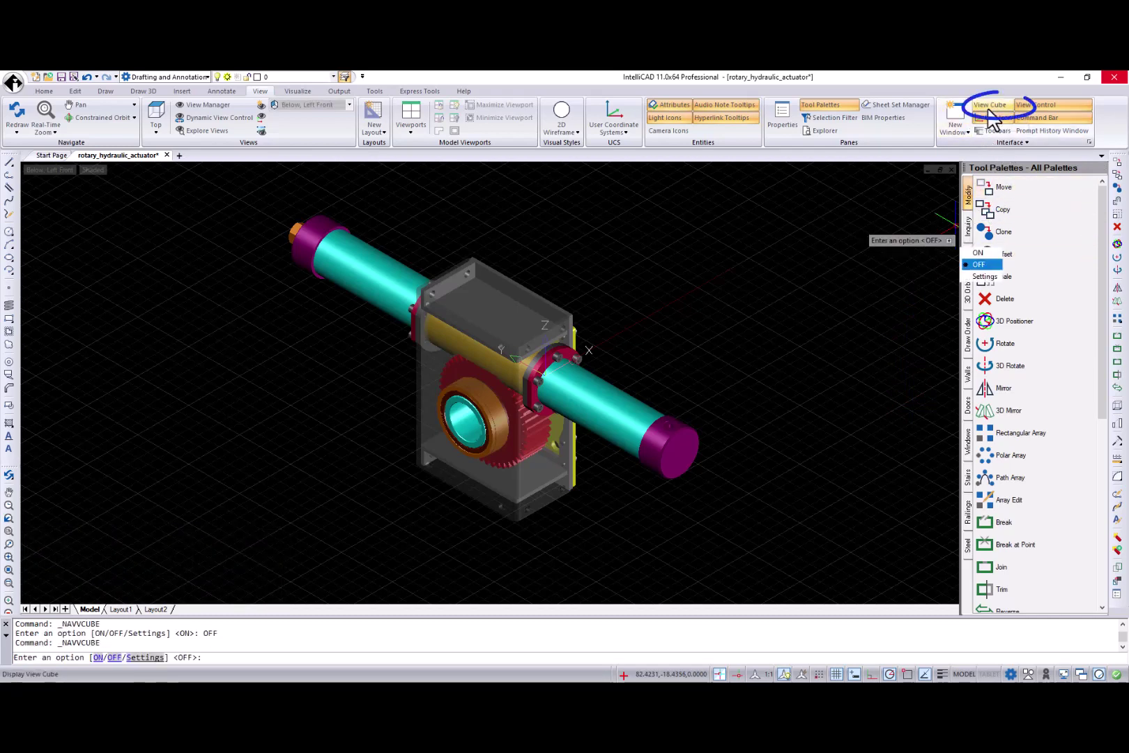
left_click(980, 251)
Review the View Cube settings, then switch the view to perspective projection.
left_click(993, 106)
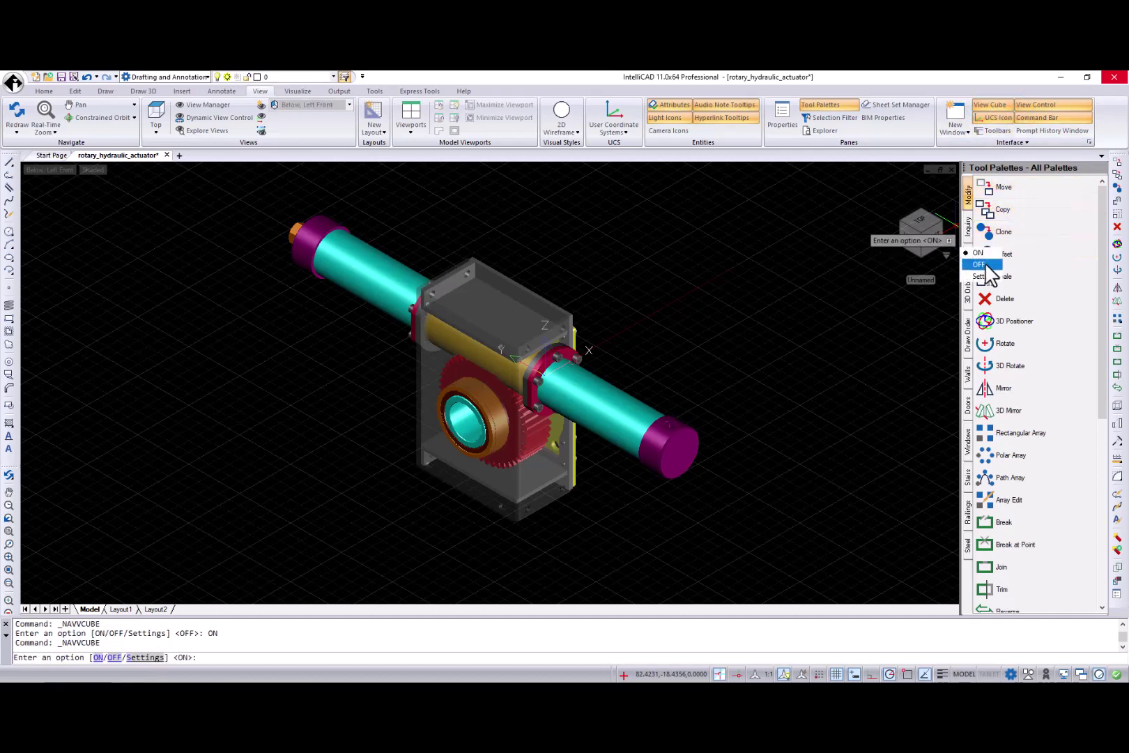
left_click(986, 277)
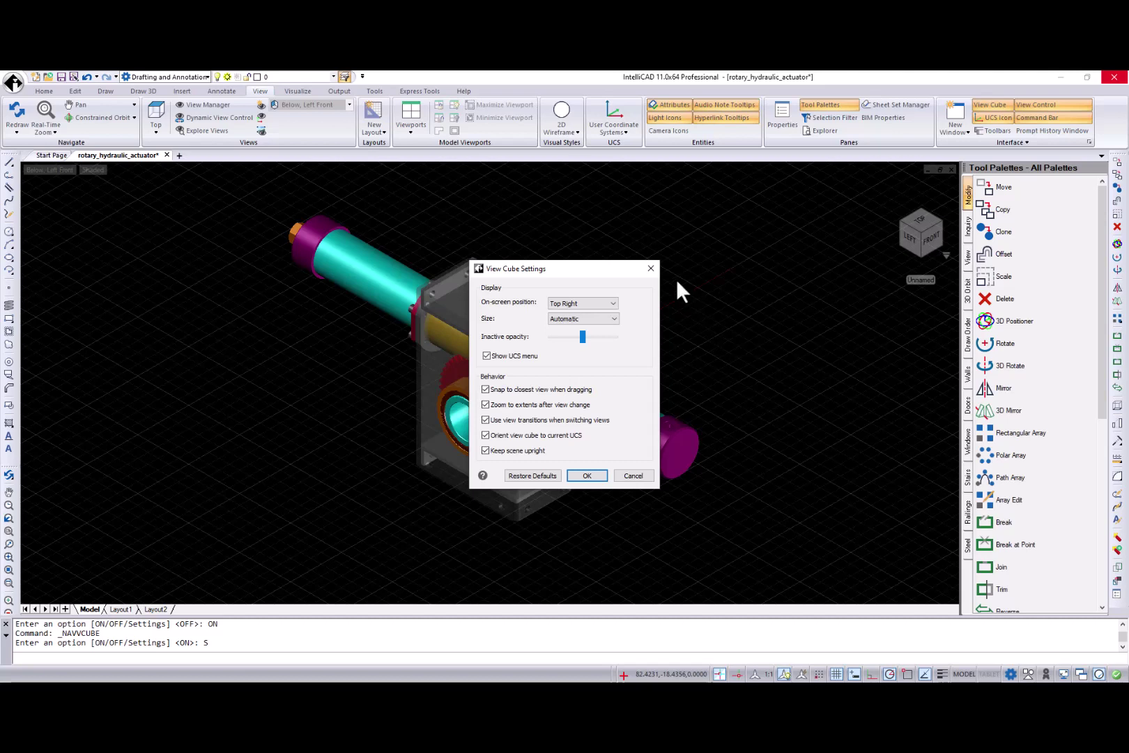
left_click(653, 269)
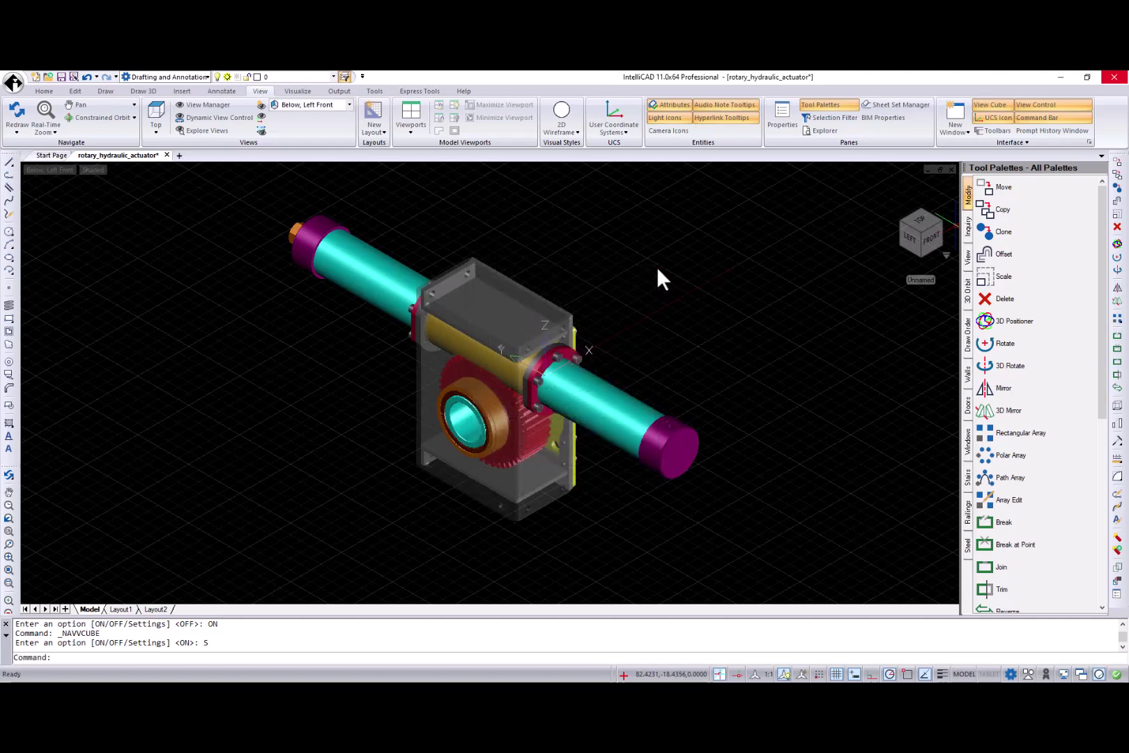
right_click(933, 239)
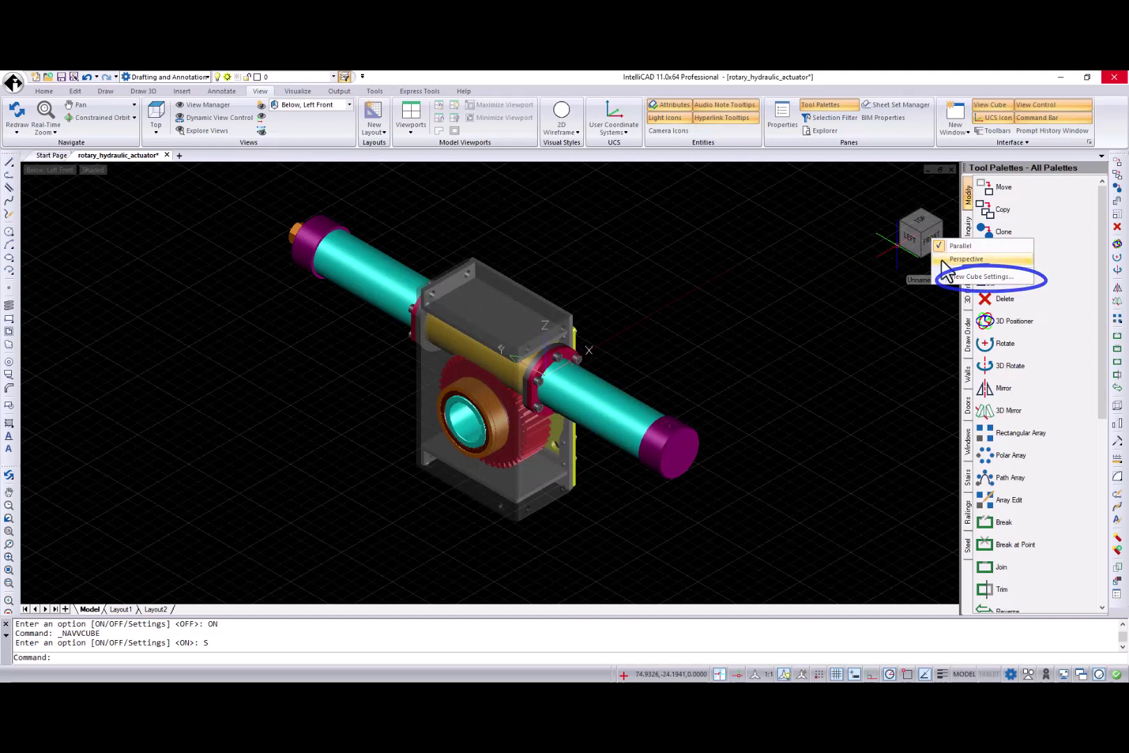
left_click(966, 259)
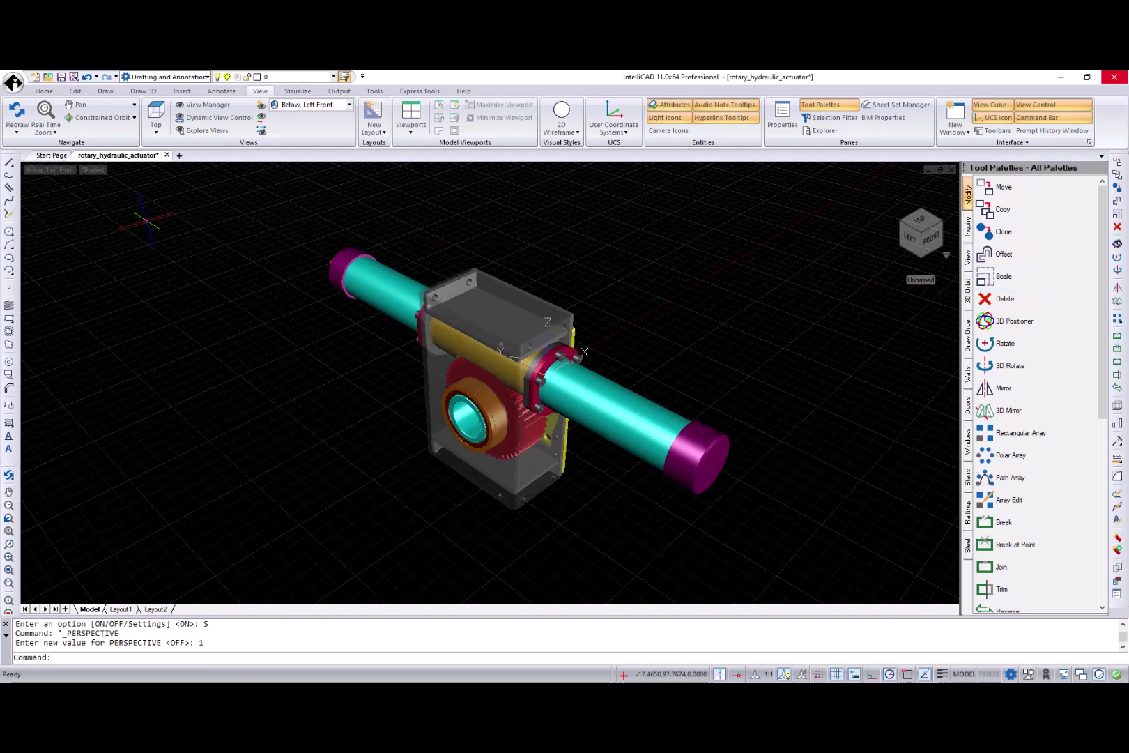
View the model from Left Side, Above Right Rear, then Below Right Rear.
left_click(47, 169)
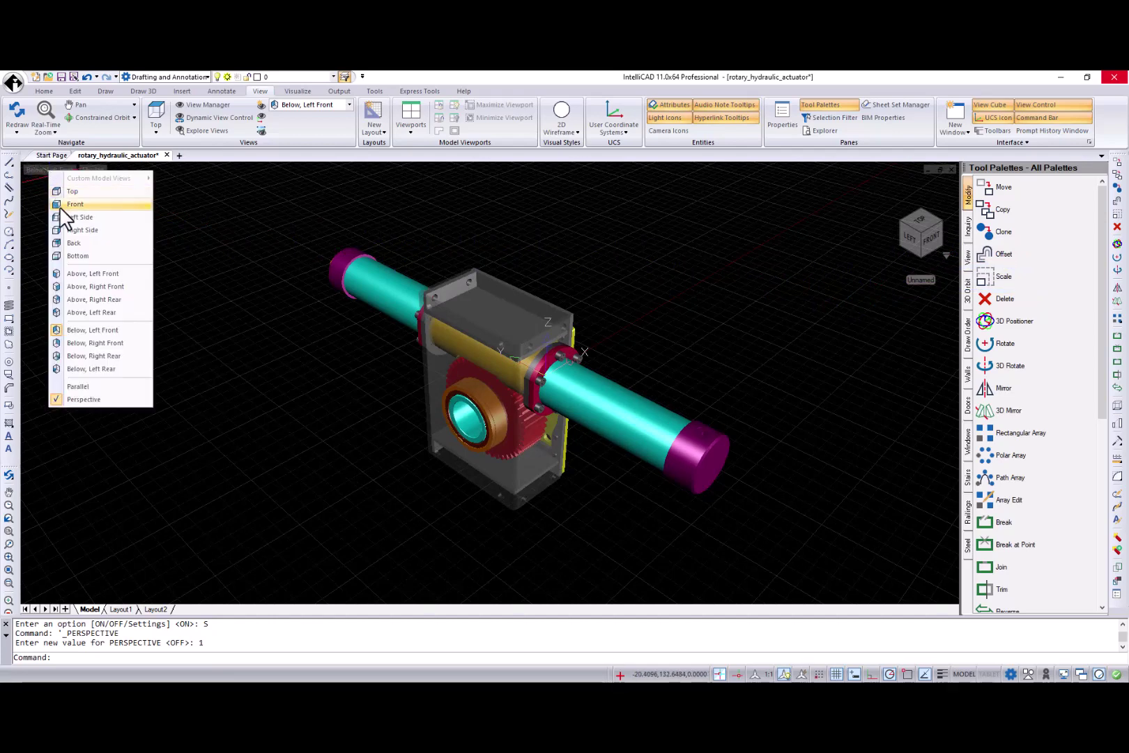
left_click(63, 214)
left_click(42, 169)
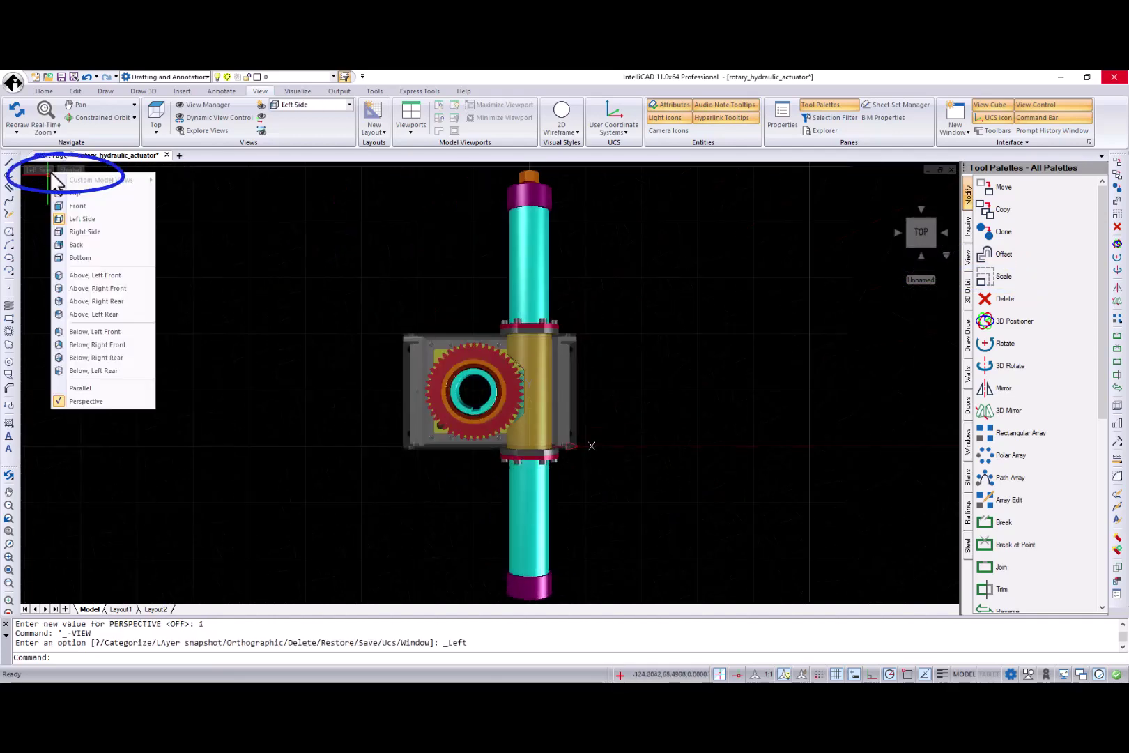
left_click(82, 301)
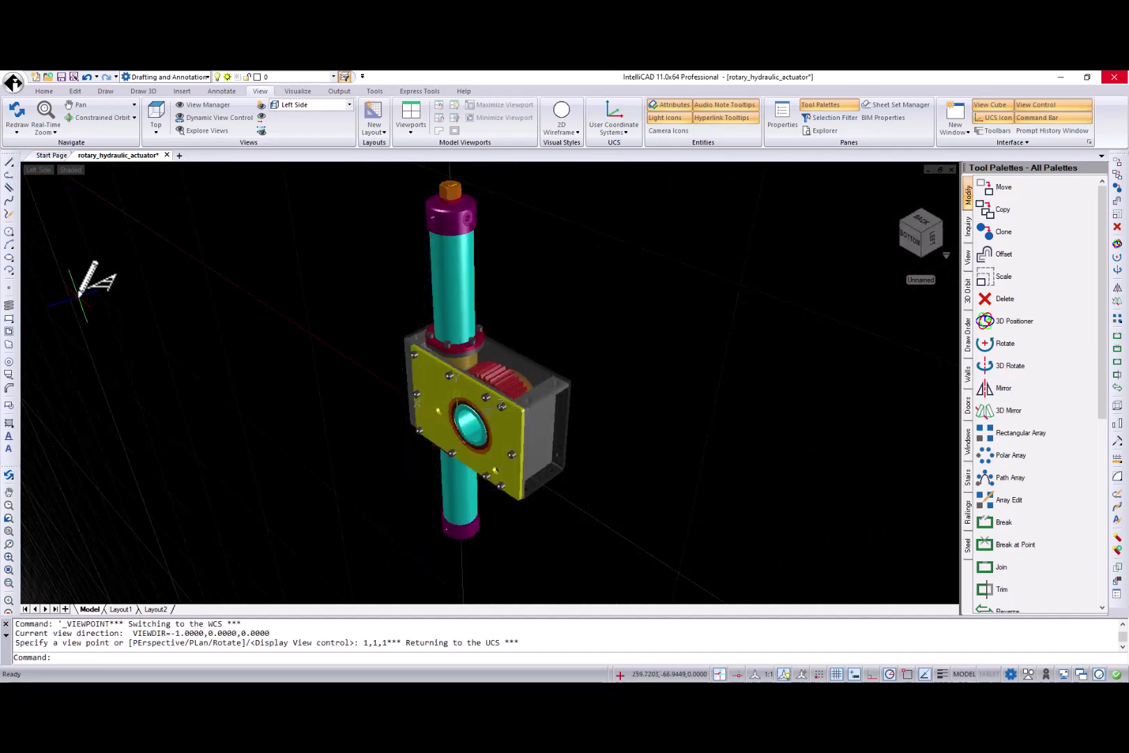
left_click(56, 170)
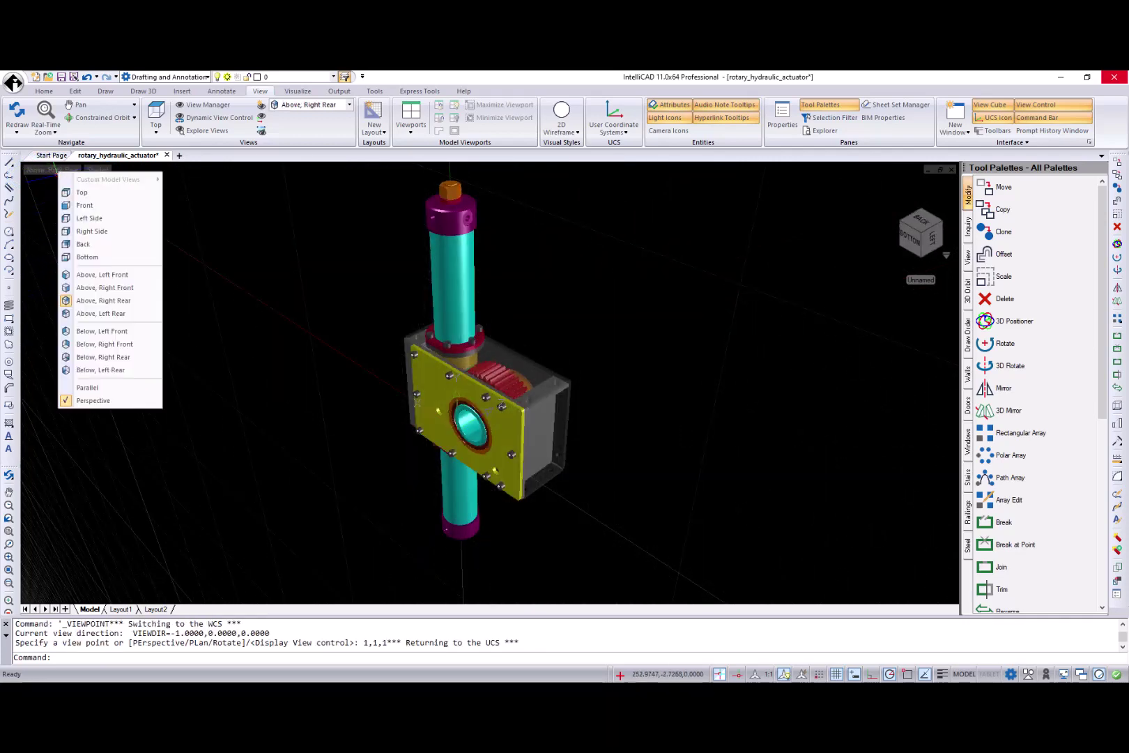
left_click(83, 358)
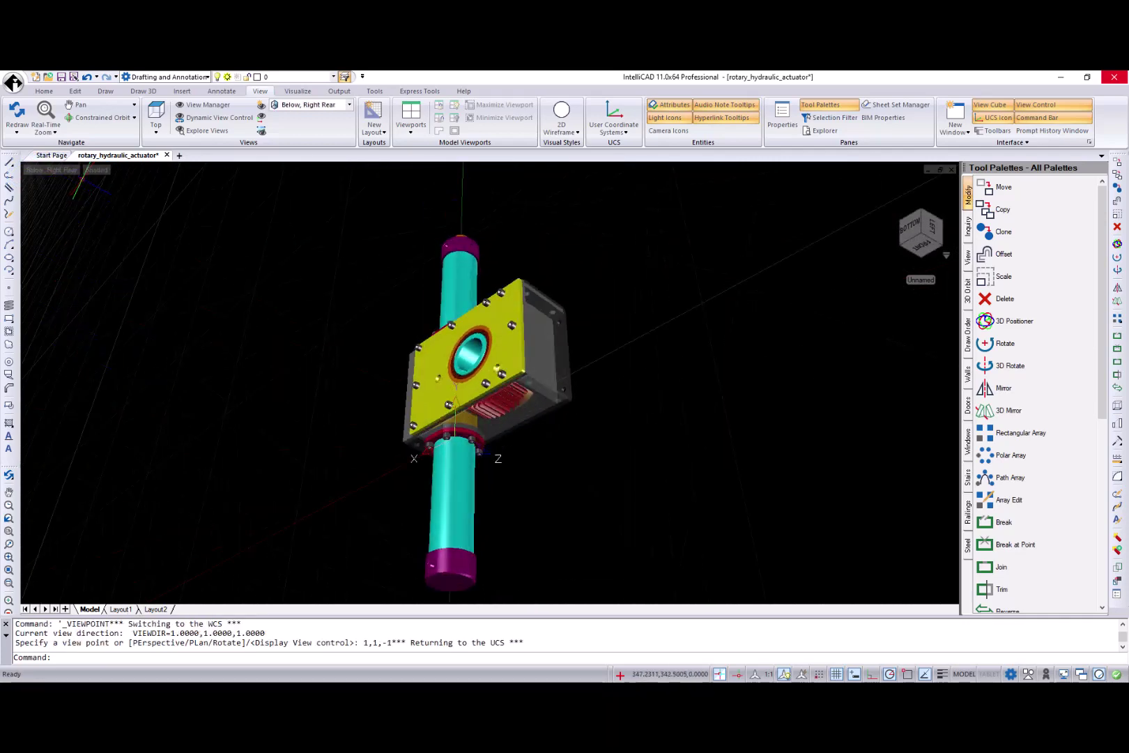
Apply the Sketchy, then Wireframe visual style, and open the Display tab of Options.
left_click(89, 171)
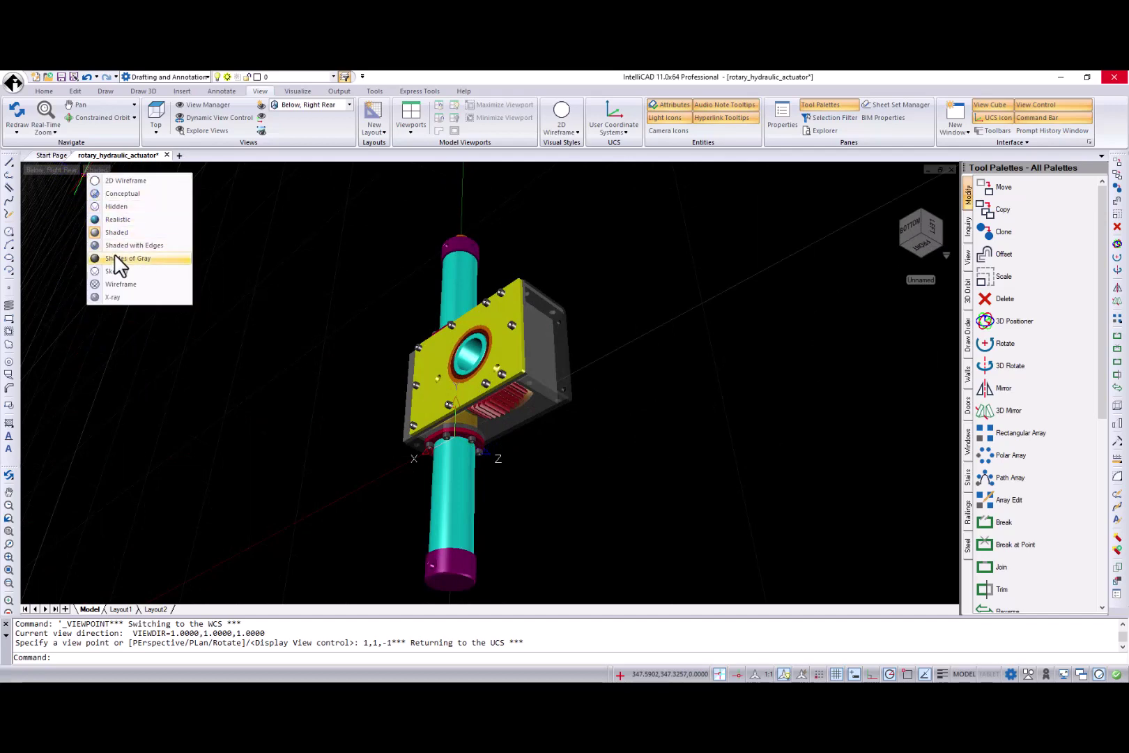
left_click(118, 271)
left_click(89, 170)
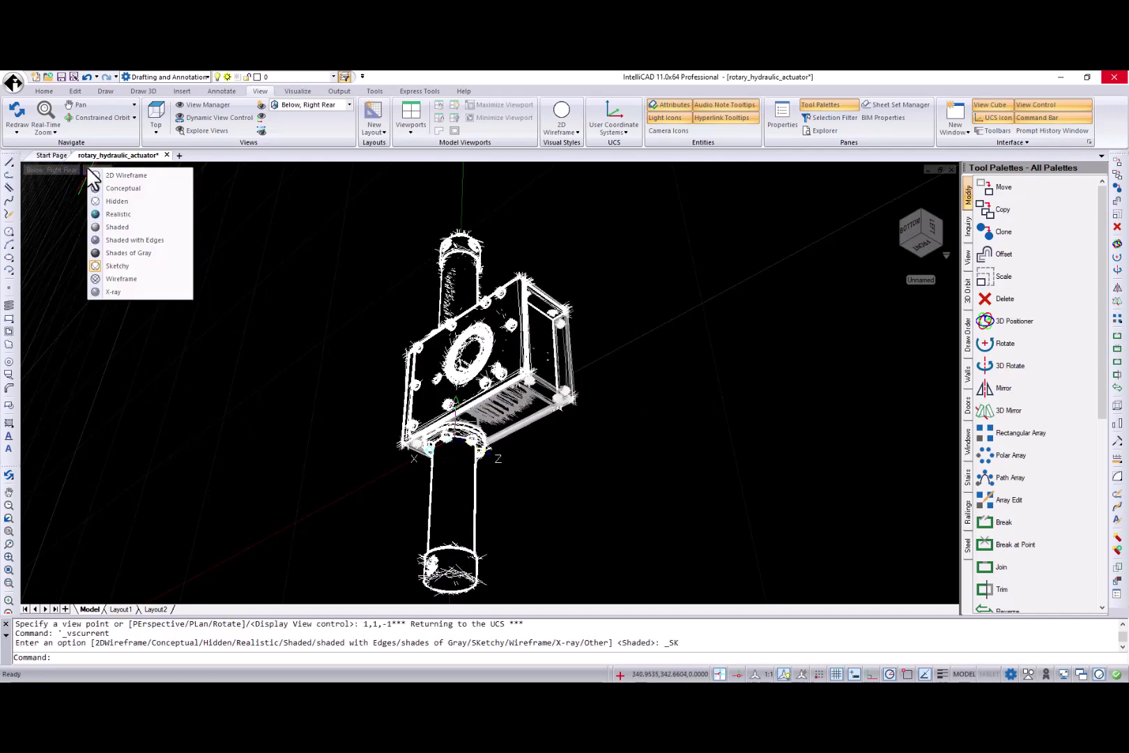
left_click(115, 283)
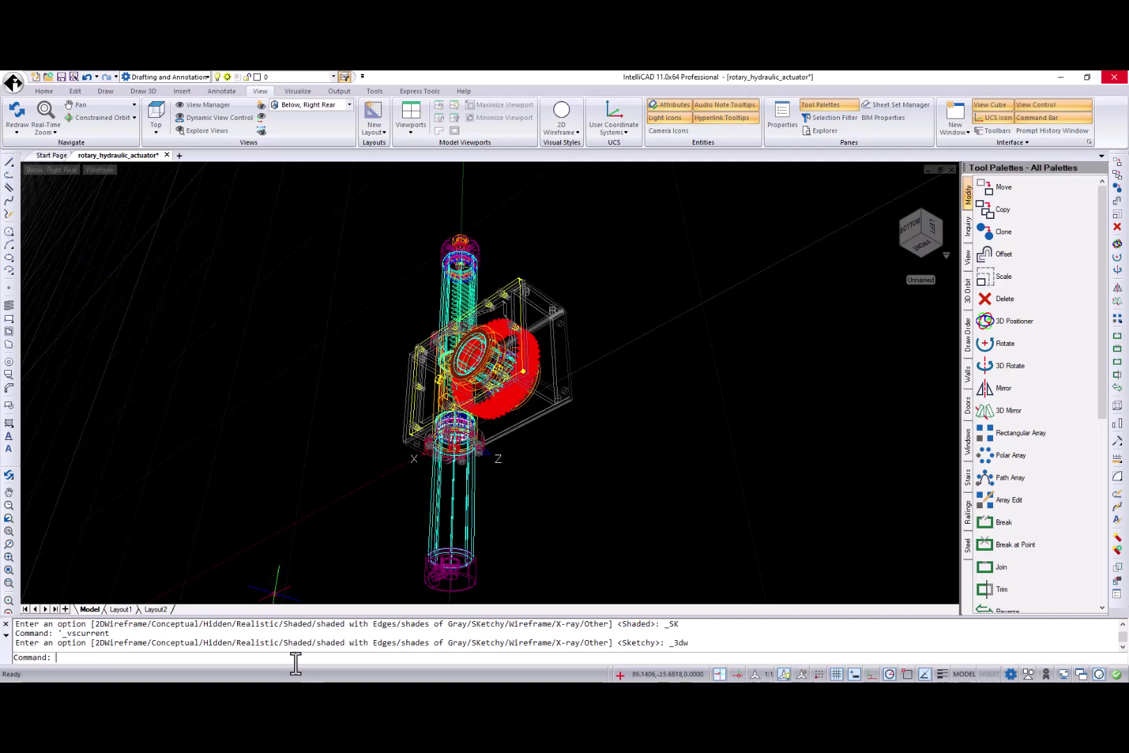
key("Return")
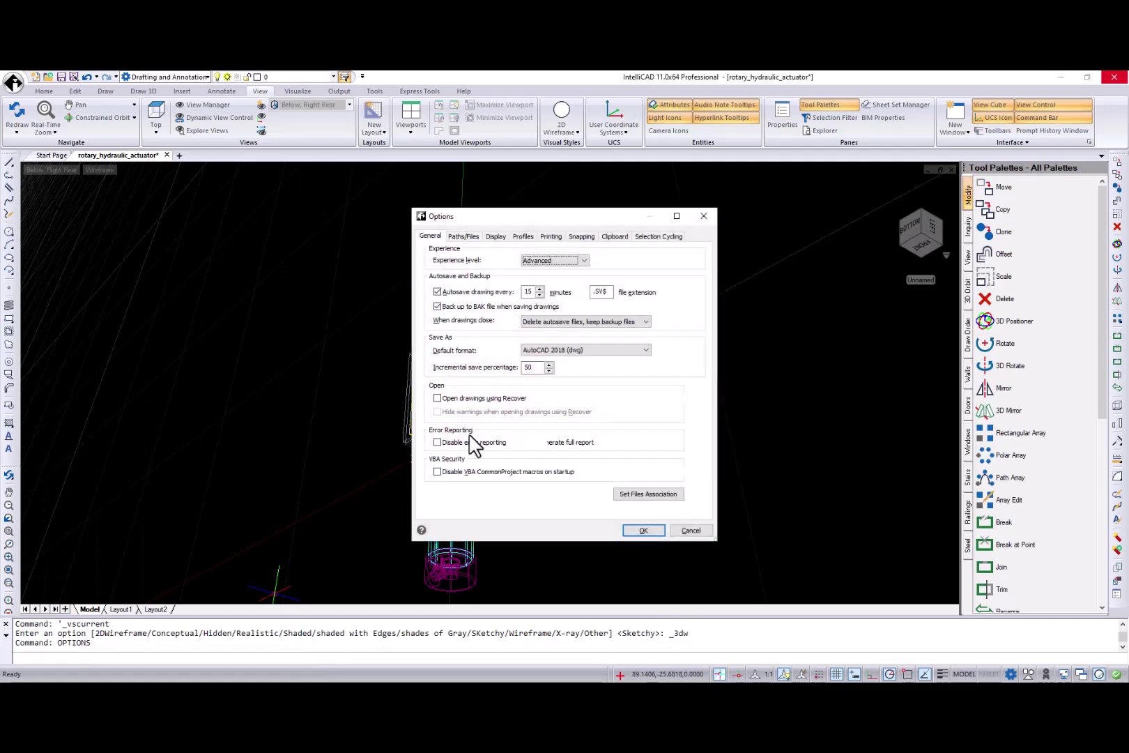
left_click(500, 239)
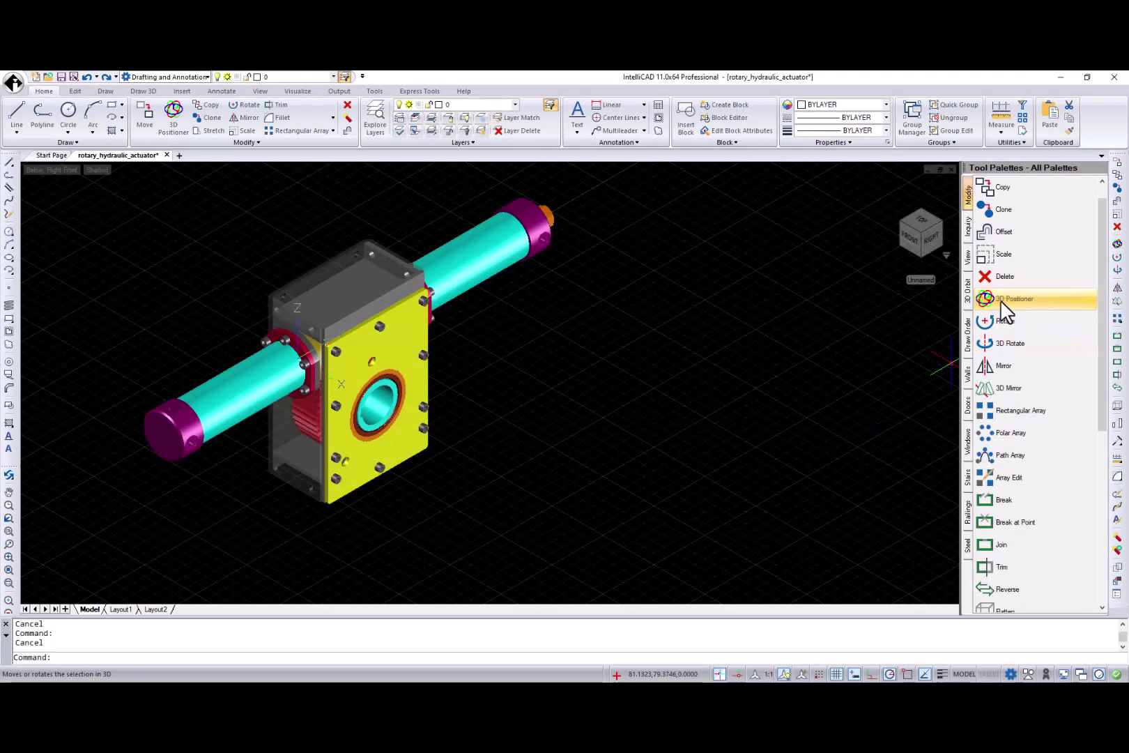
With the 3D Positioner, slide the bore sleeve out along X and rotate it a quarter turn.
left_click(1004, 312)
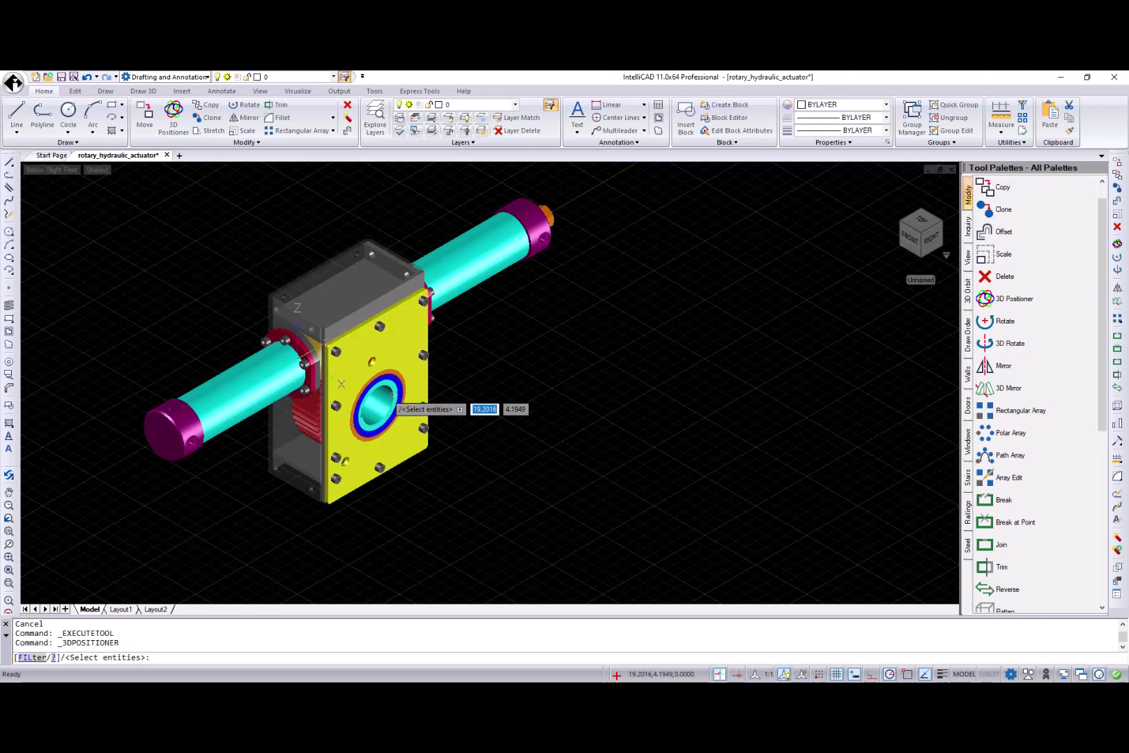
left_click(393, 406)
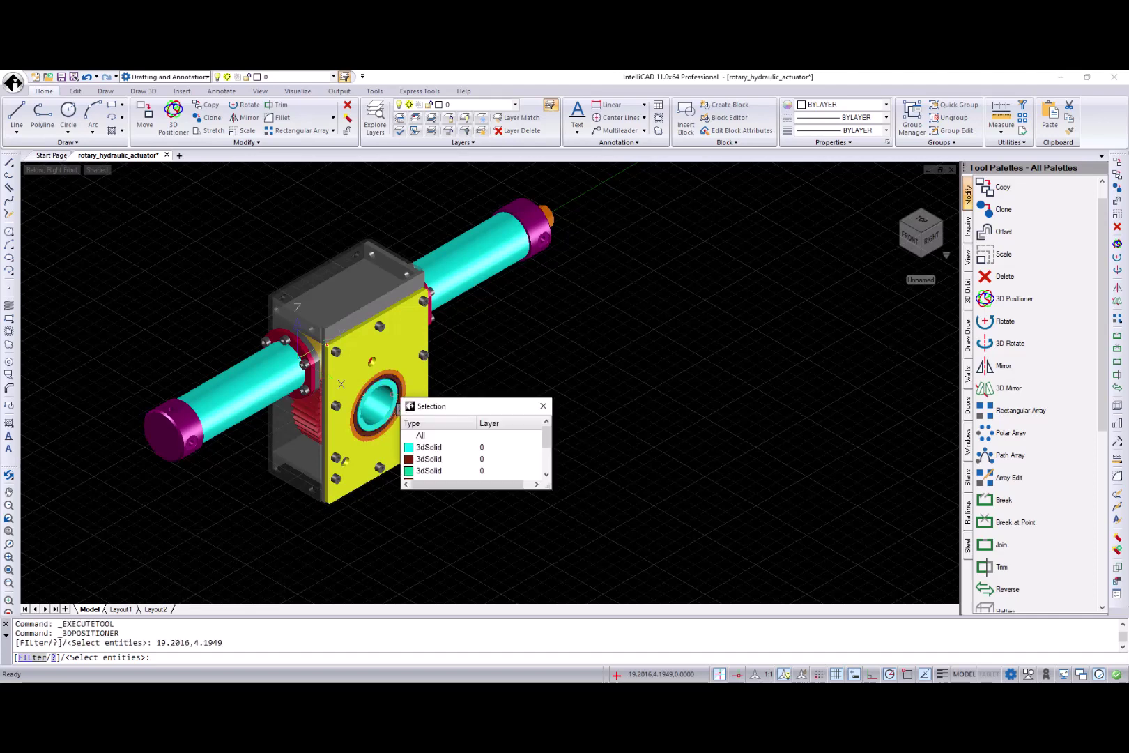
left_click(419, 447)
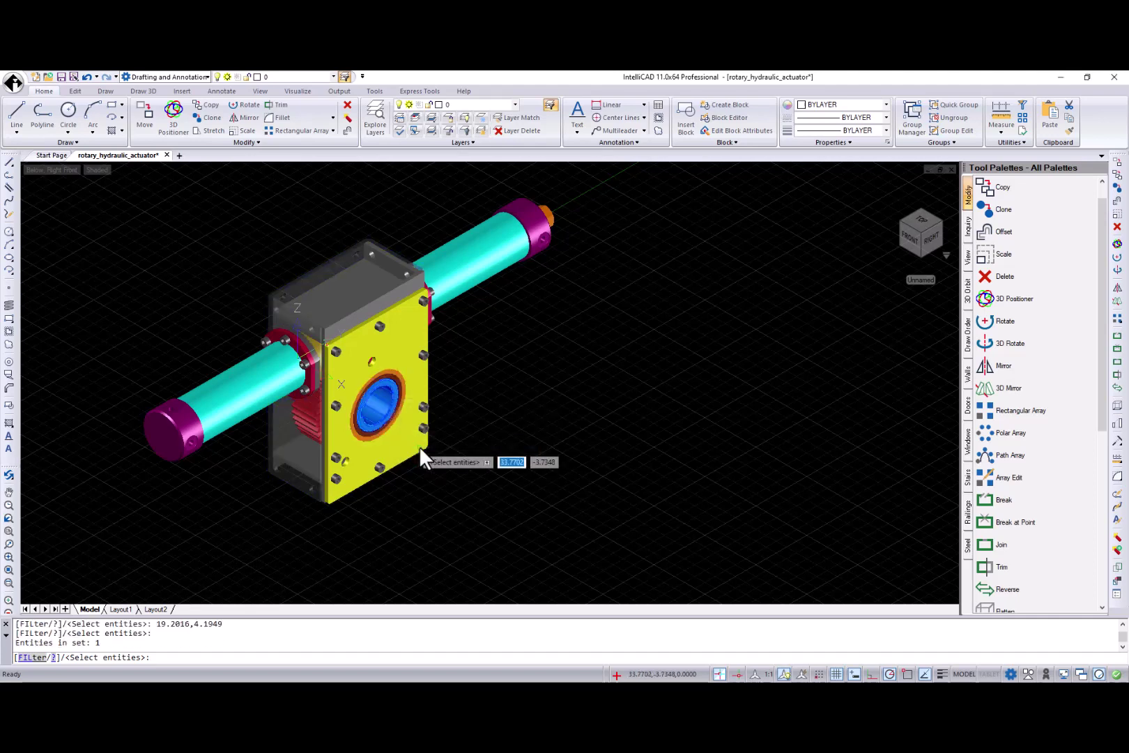
key("Return")
left_click(679, 462)
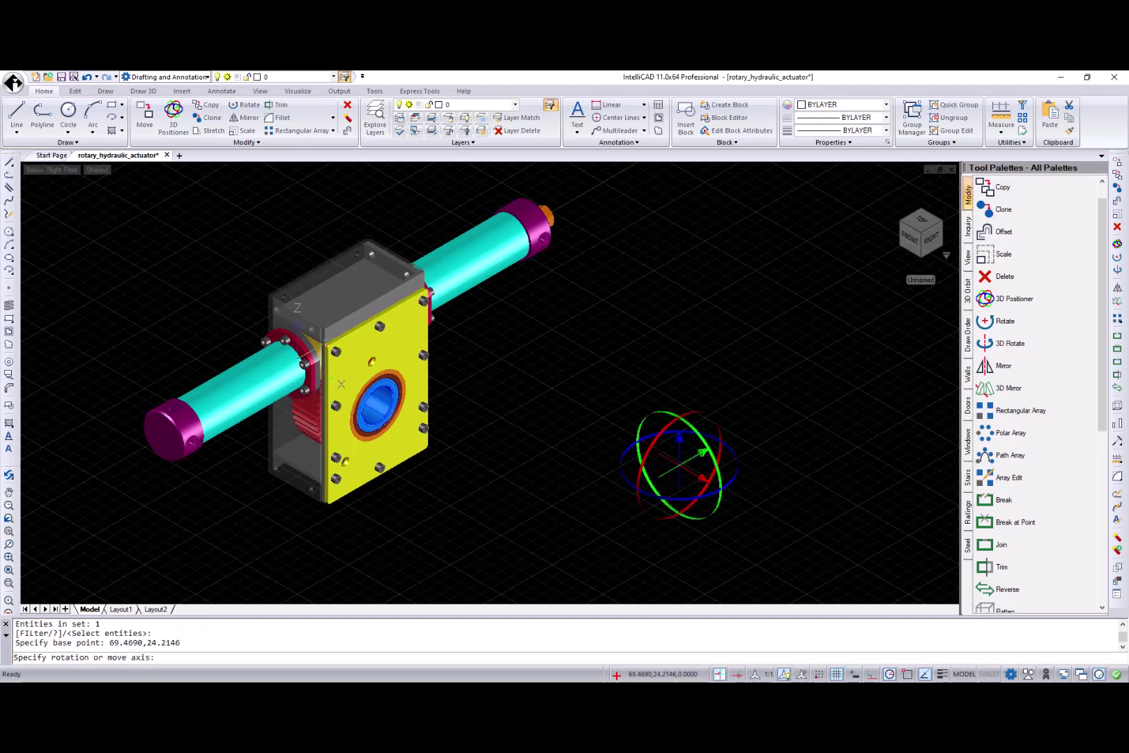
left_click(700, 480)
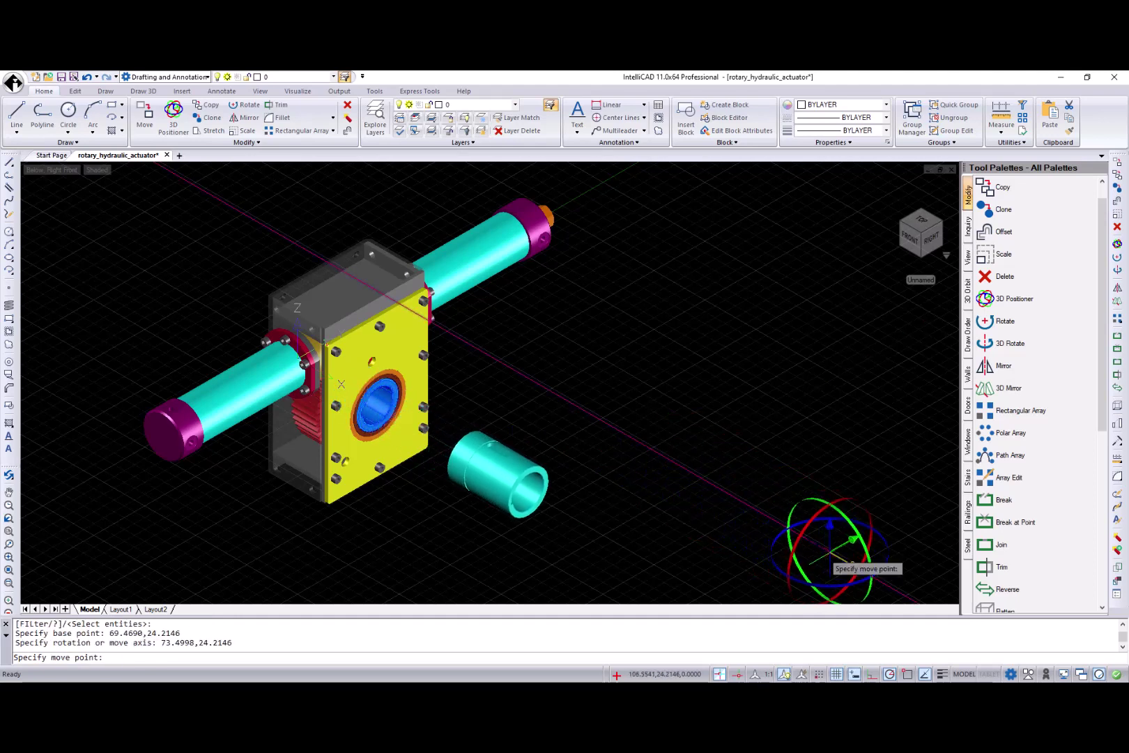
left_click(830, 545)
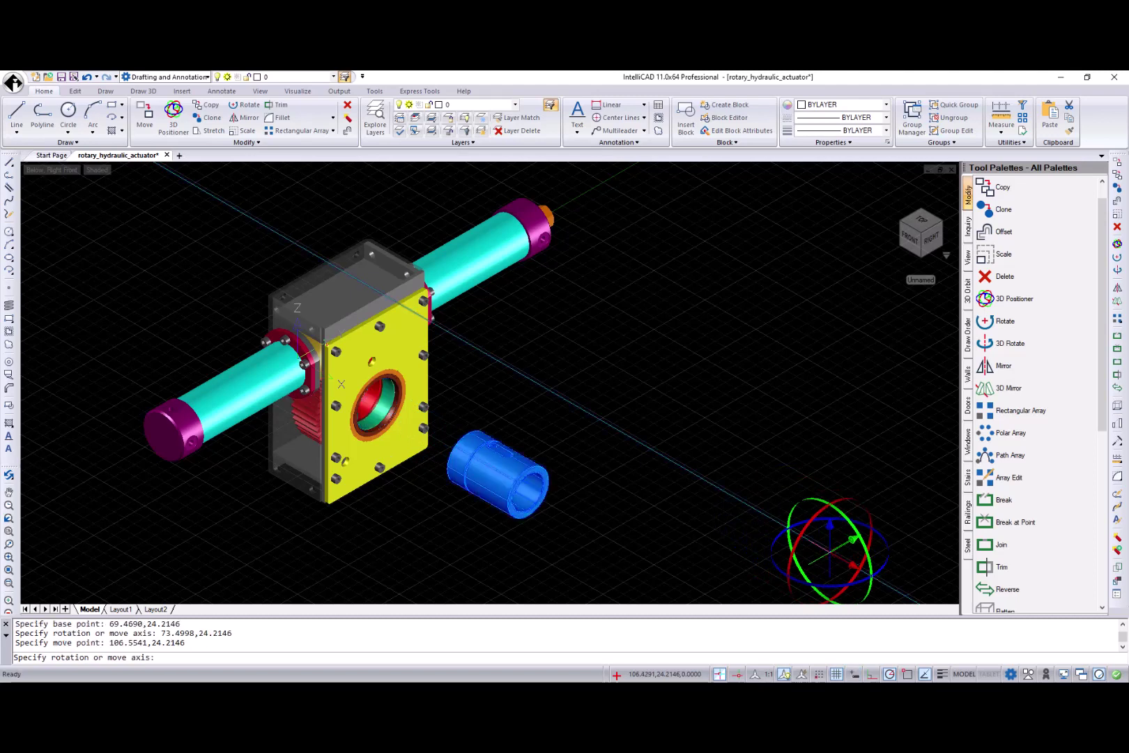
left_click(789, 540)
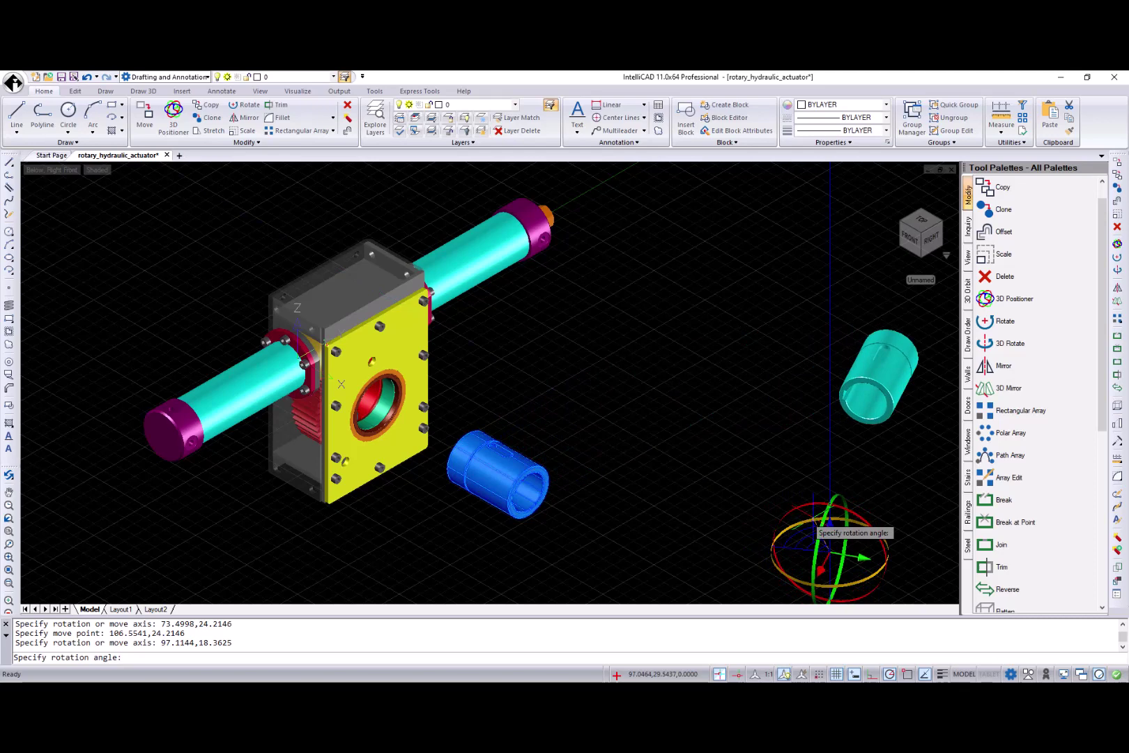
left_click(767, 518)
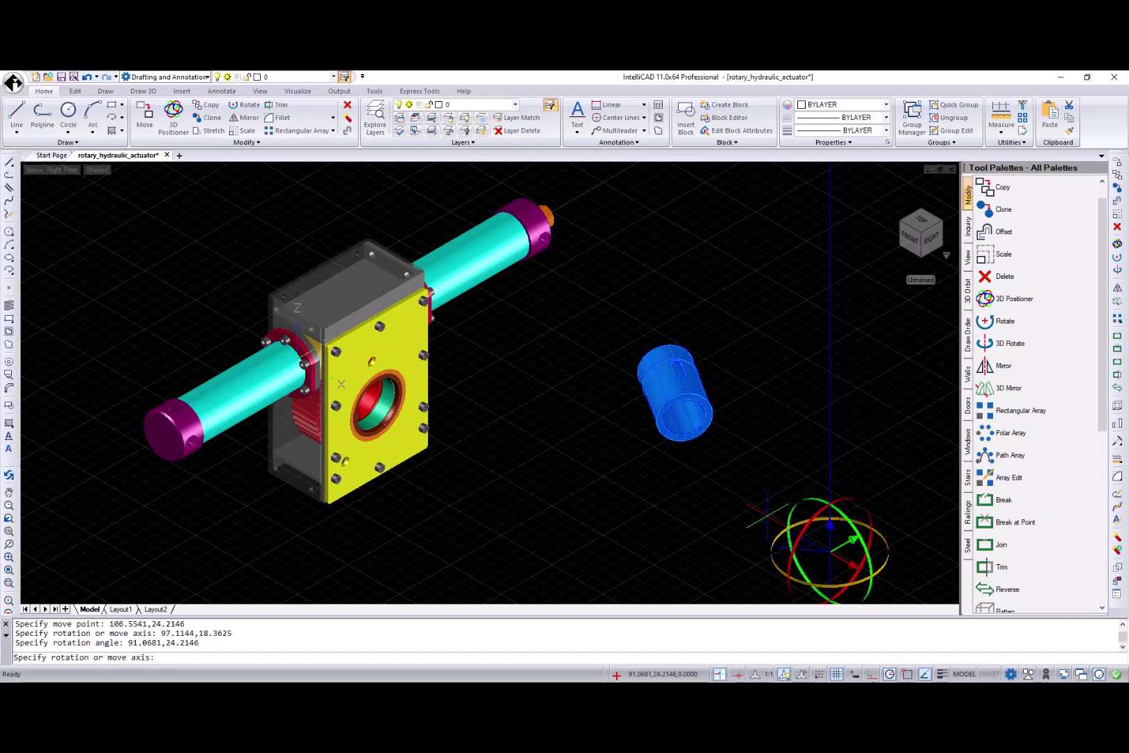
key("Return")
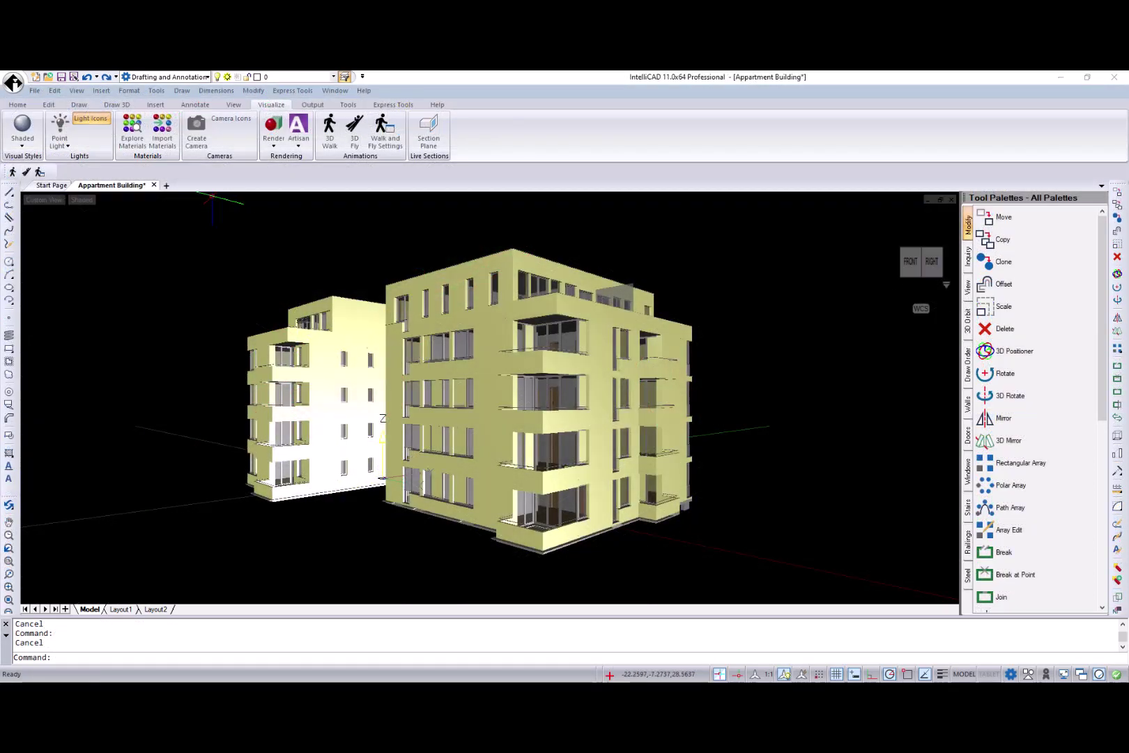
Walk through the balcony and apartment in 3D Walk, back out to the facade, and exit.
left_click(329, 129)
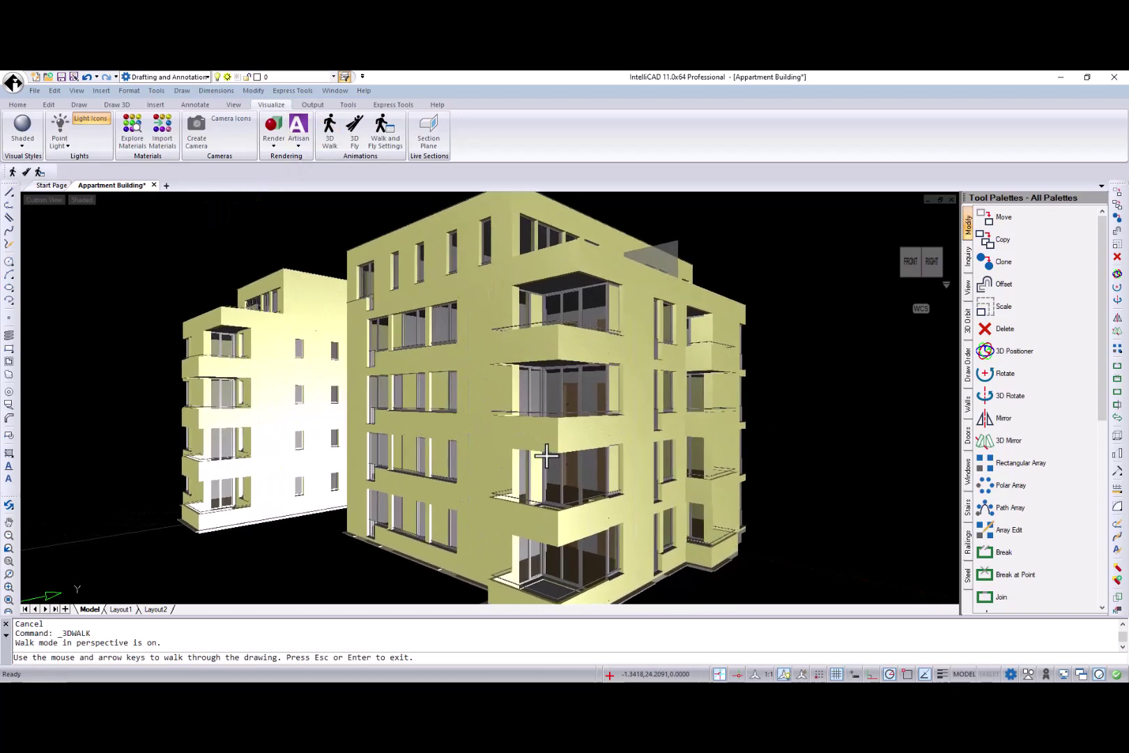
key("Up")
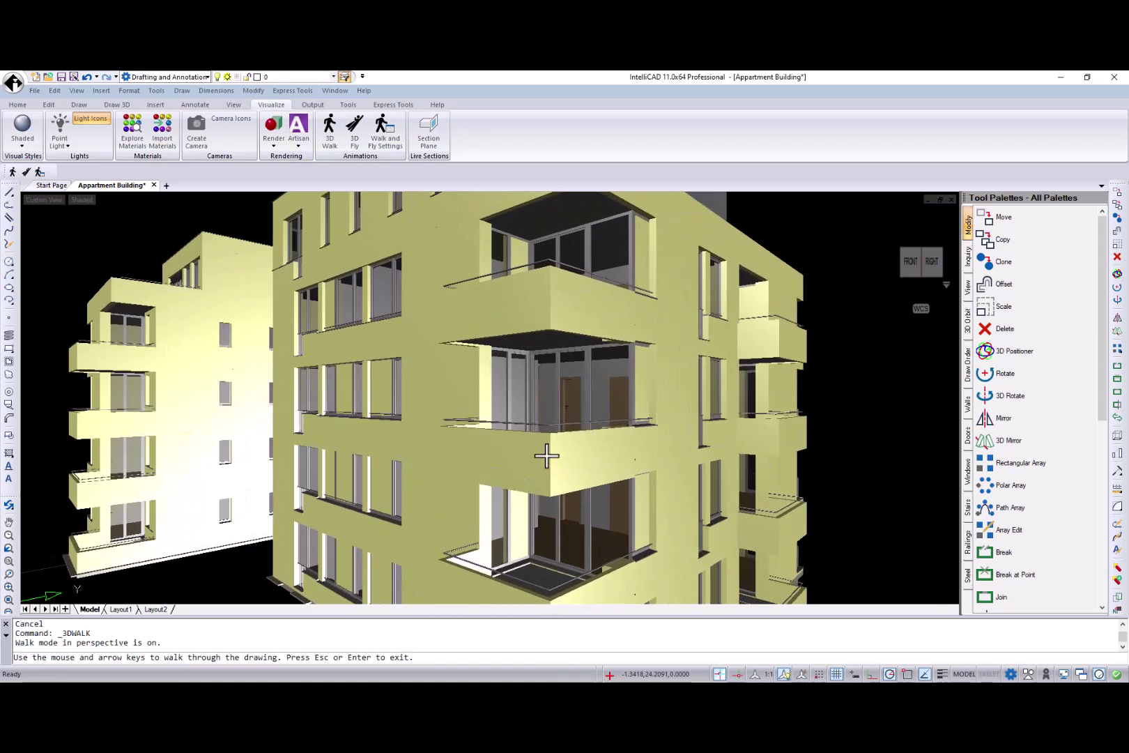
key("Up")
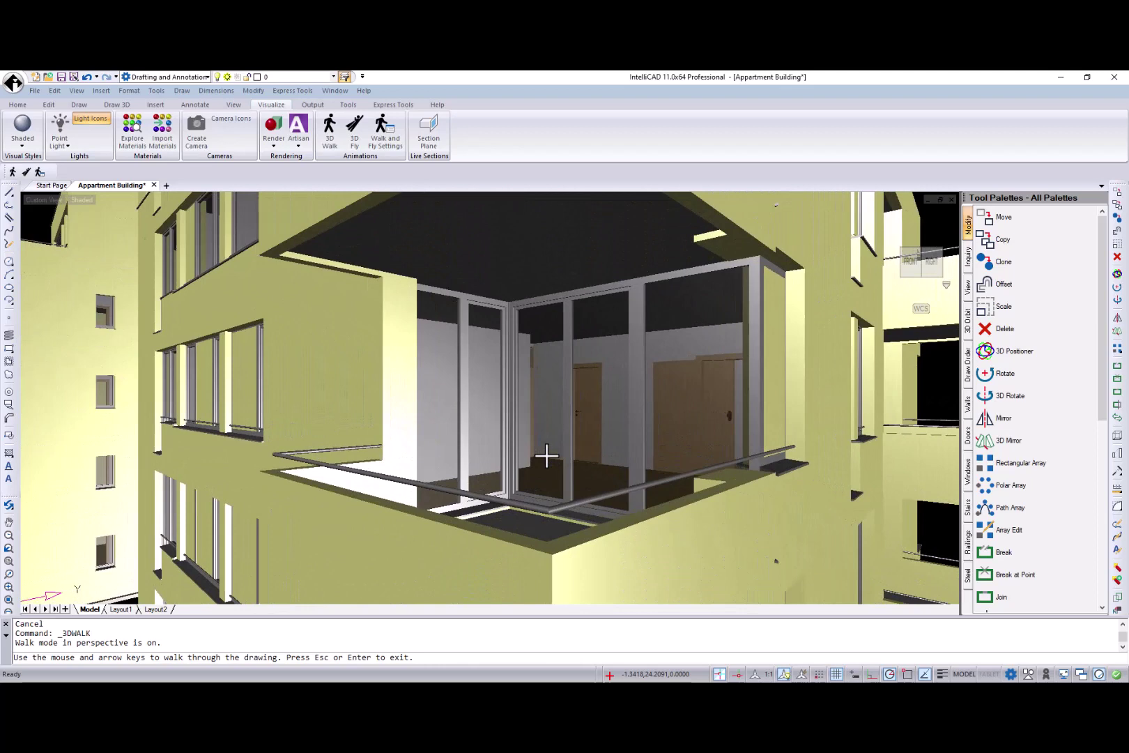
key("Up")
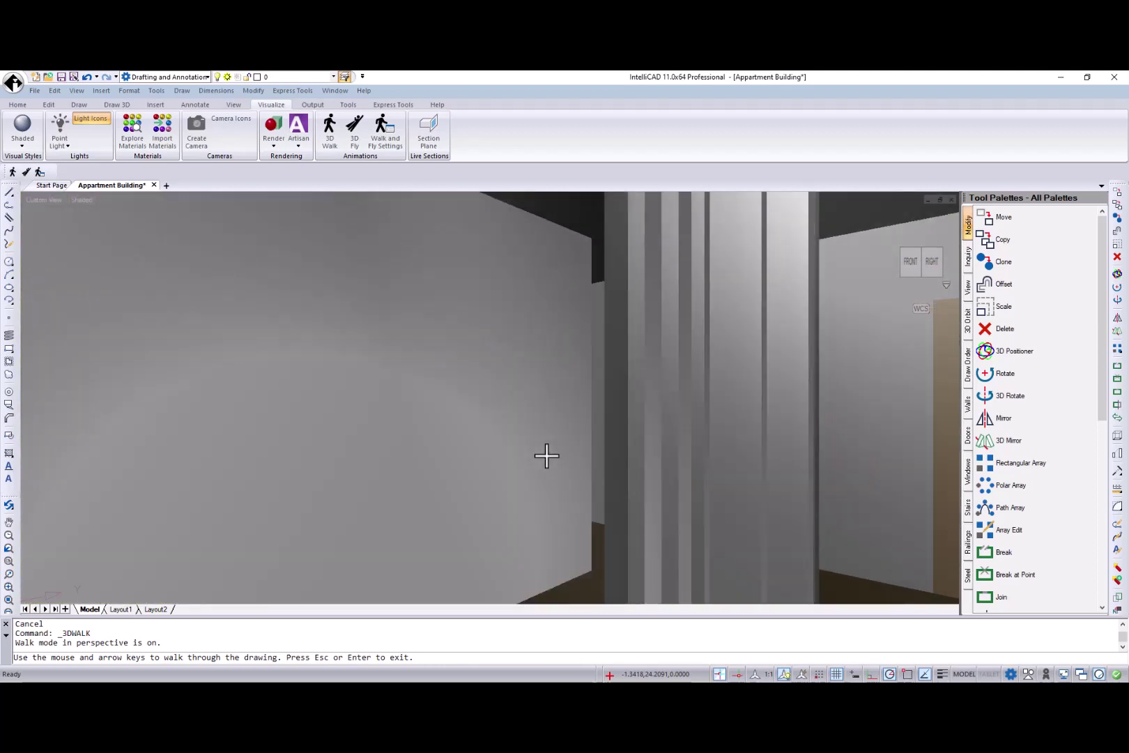
key("Up")
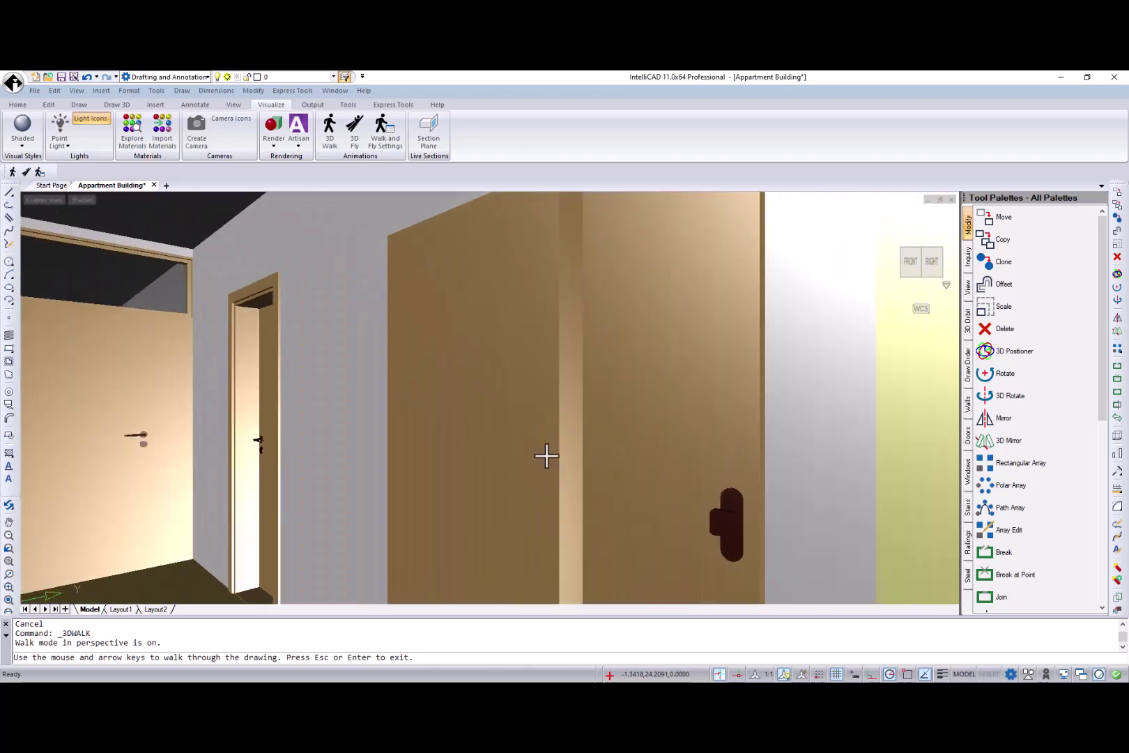
key("Right")
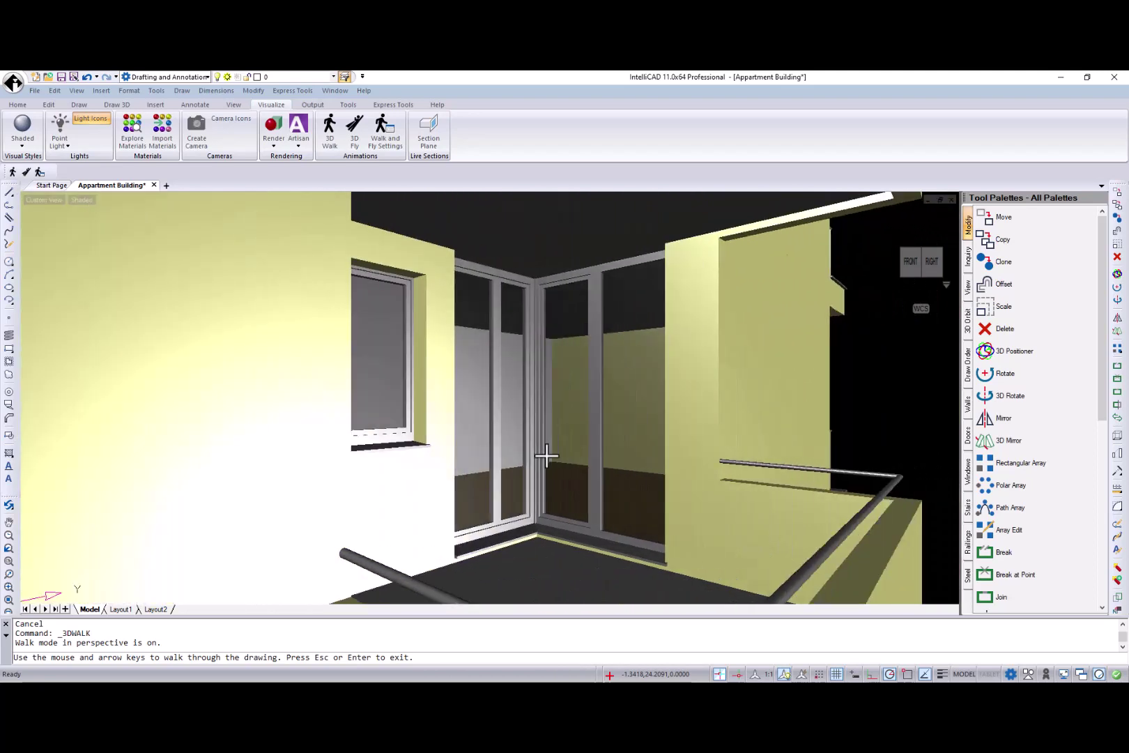
key("Down")
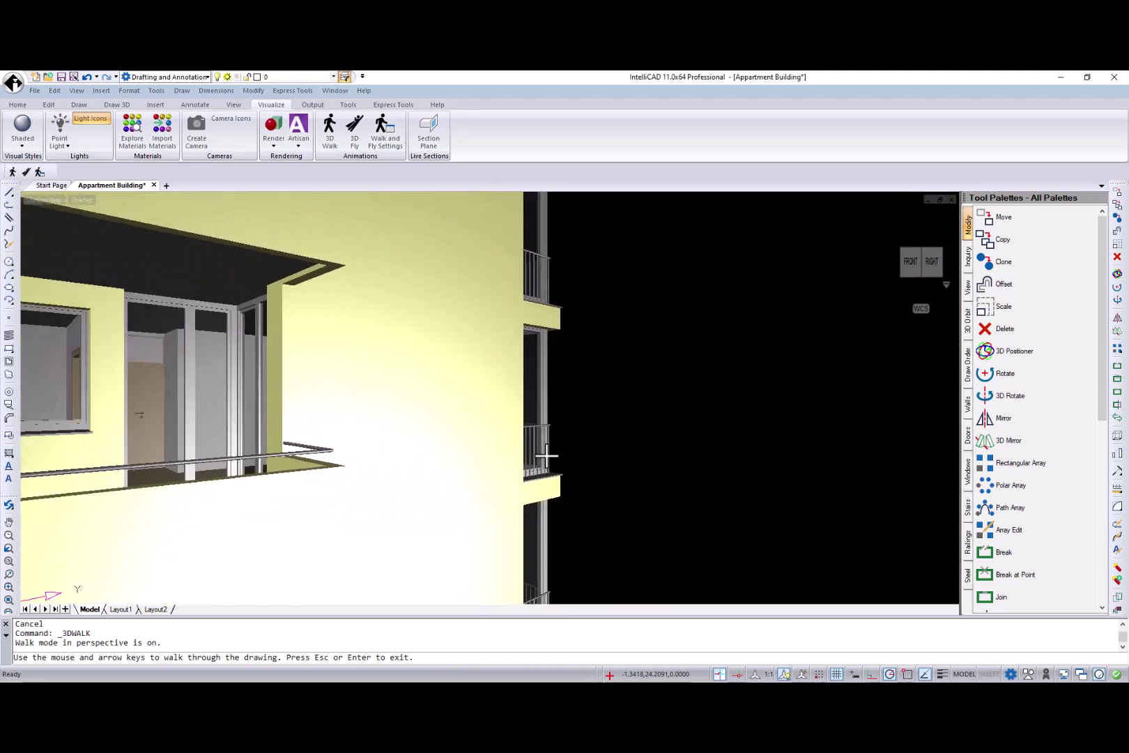
key("Down")
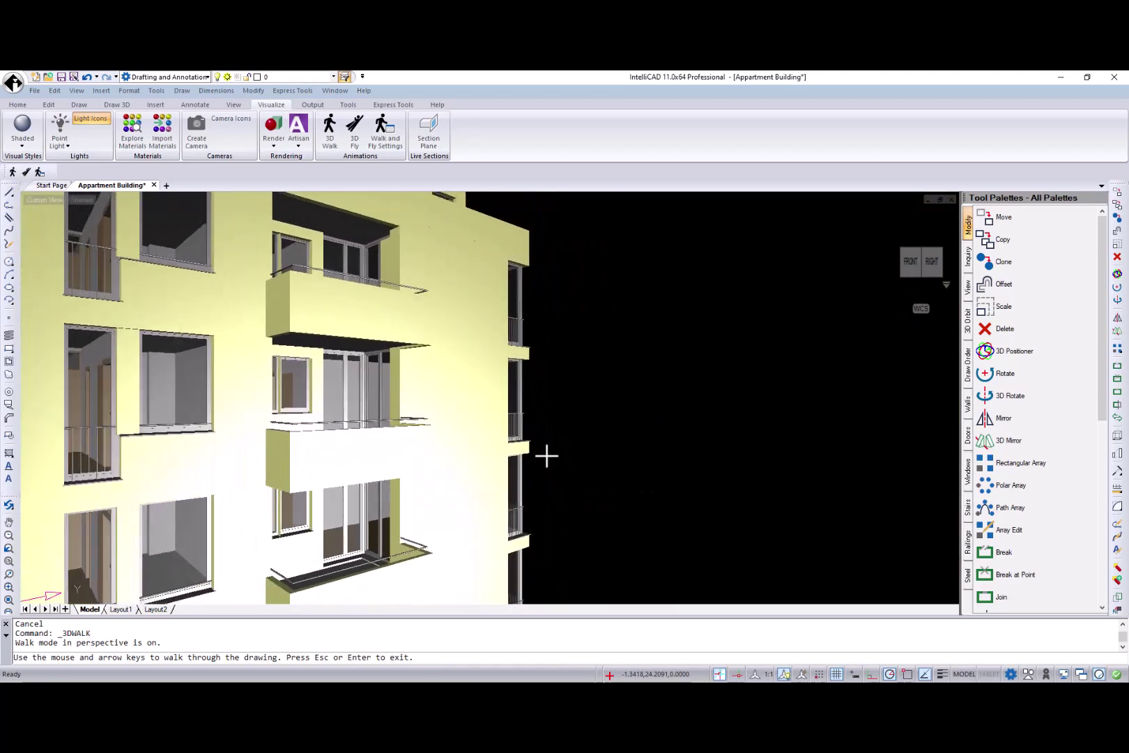
key("Down")
key("Left")
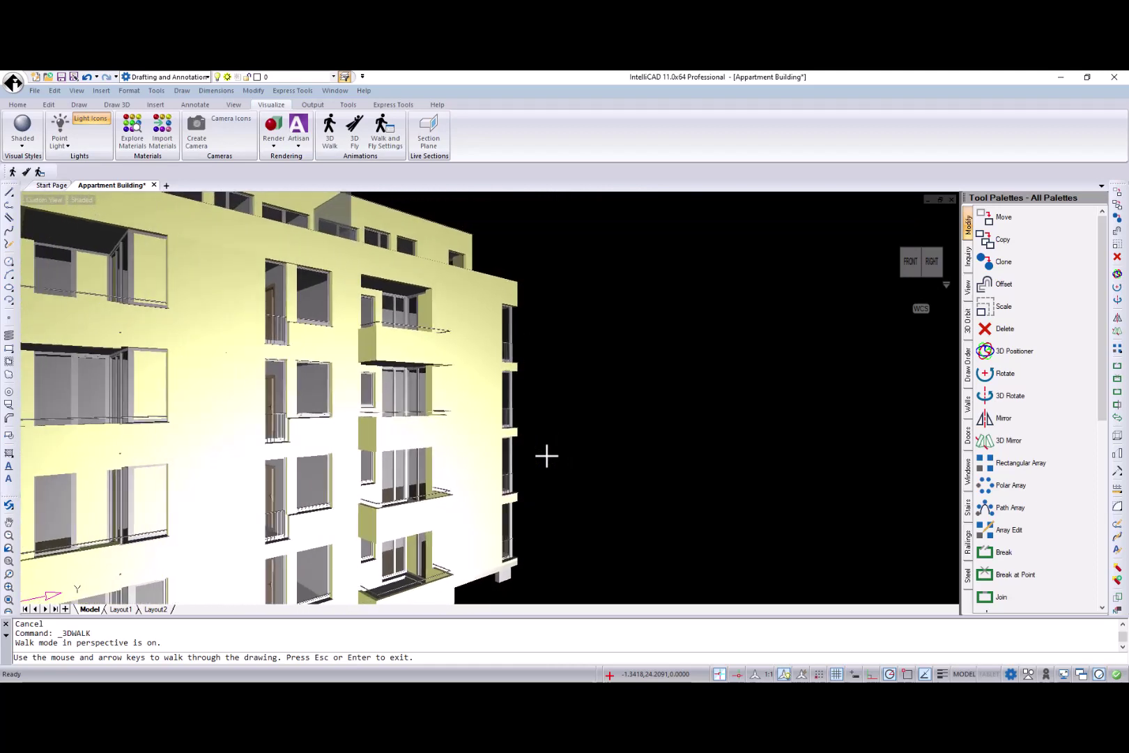
key("Escape")
From the front view, fly forward with 3D Fly into the building's stairwell.
left_click(909, 263)
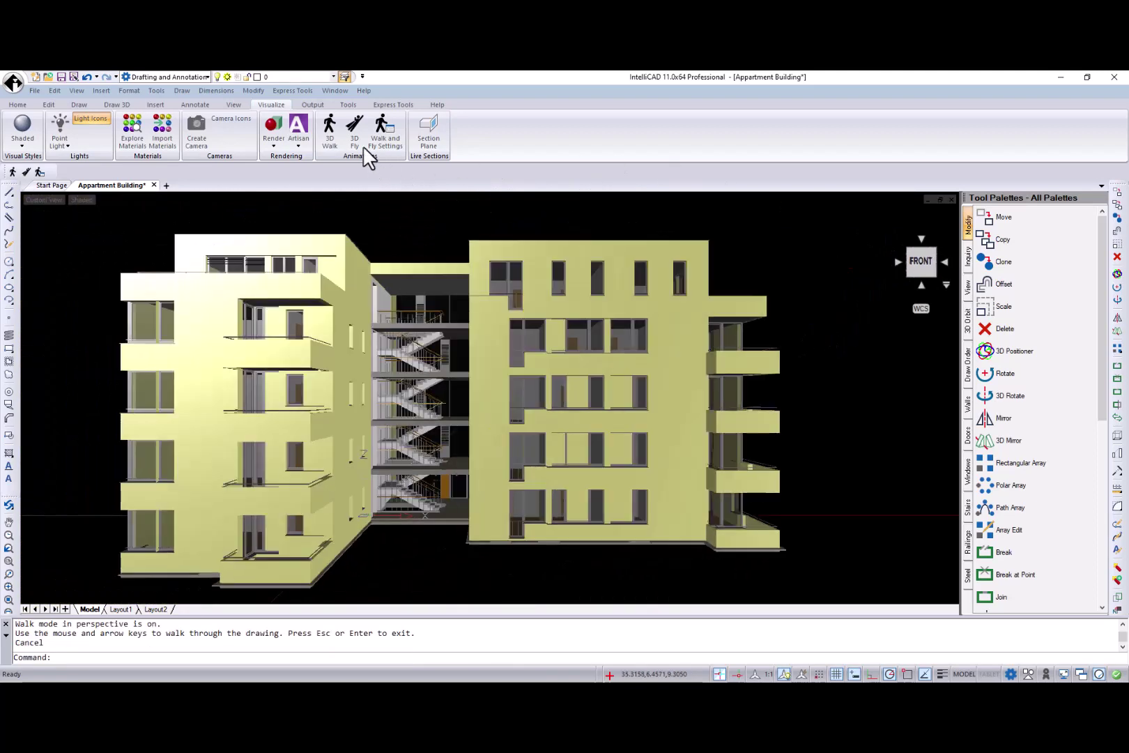
left_click(355, 131)
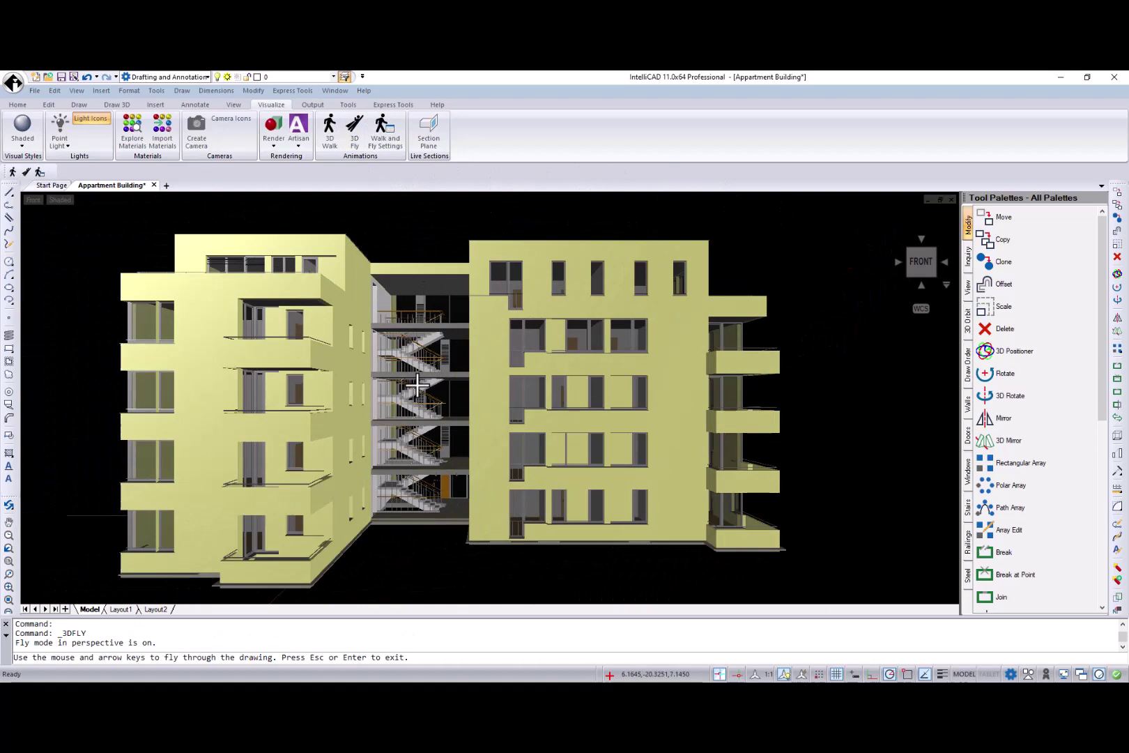
key("Up")
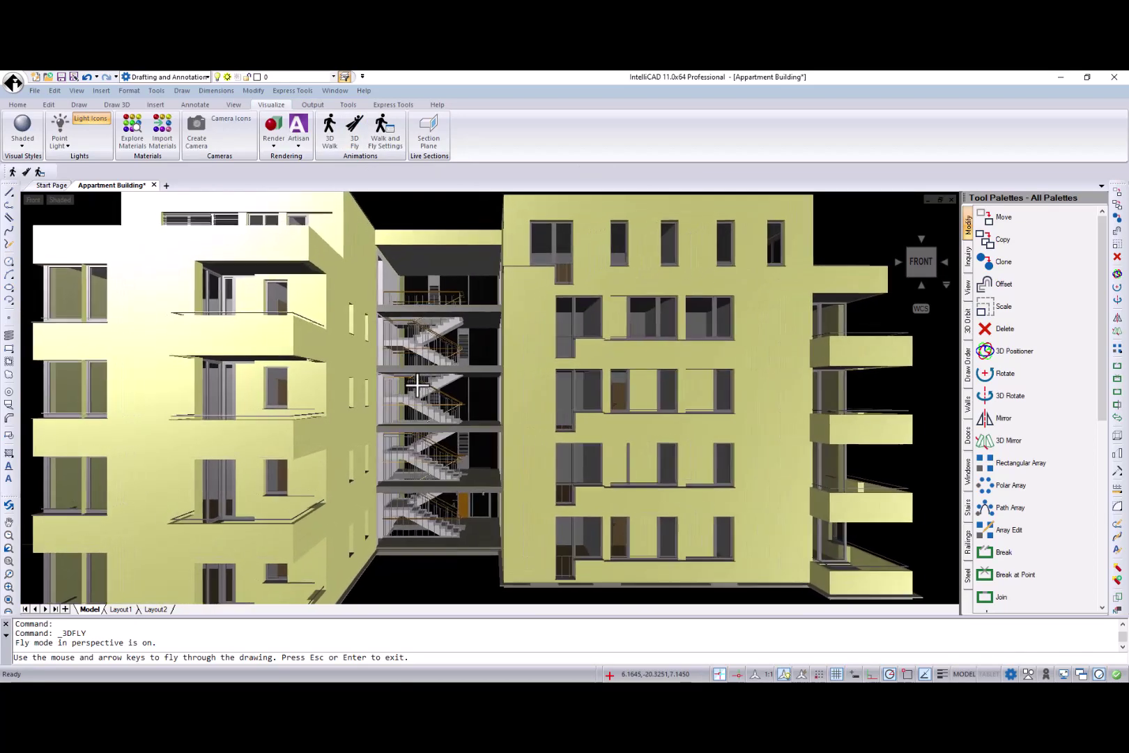
key("Up")
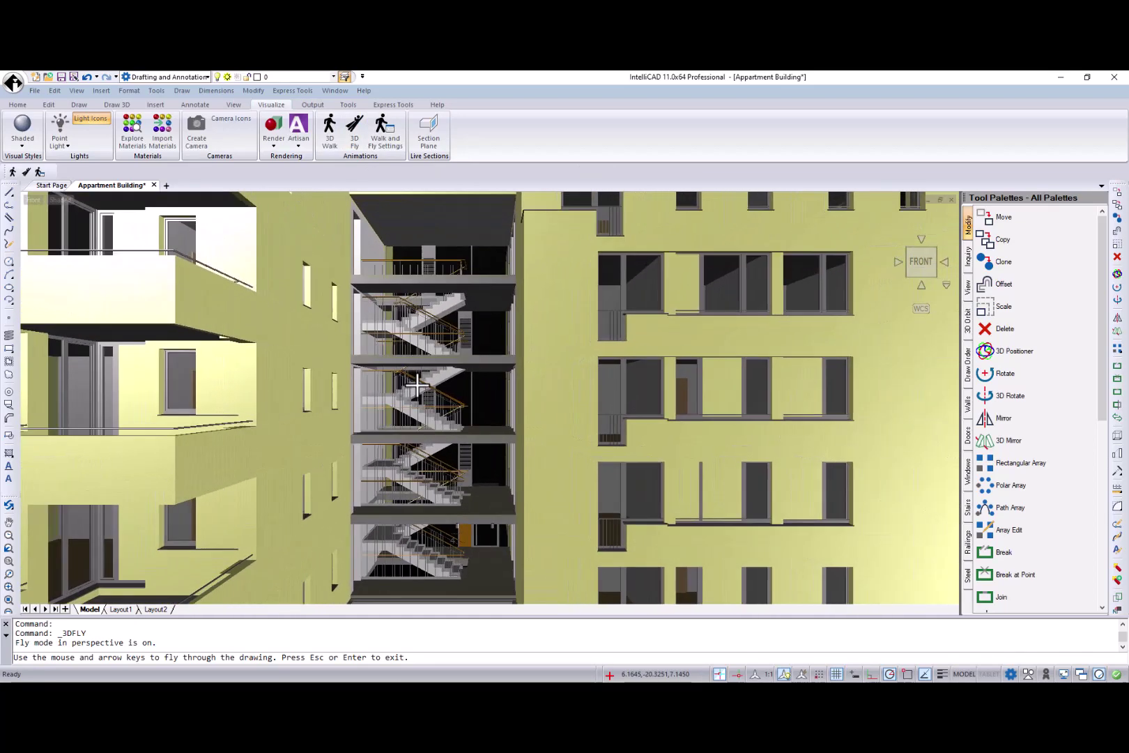
key("Up")
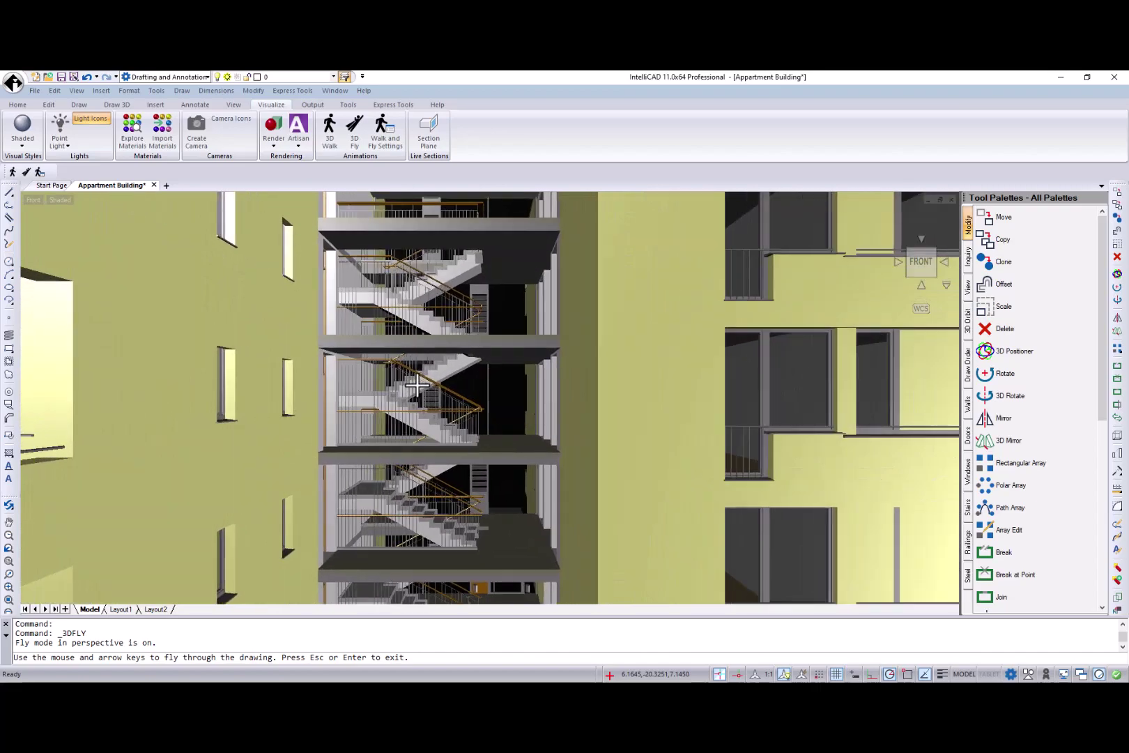
key("Up")
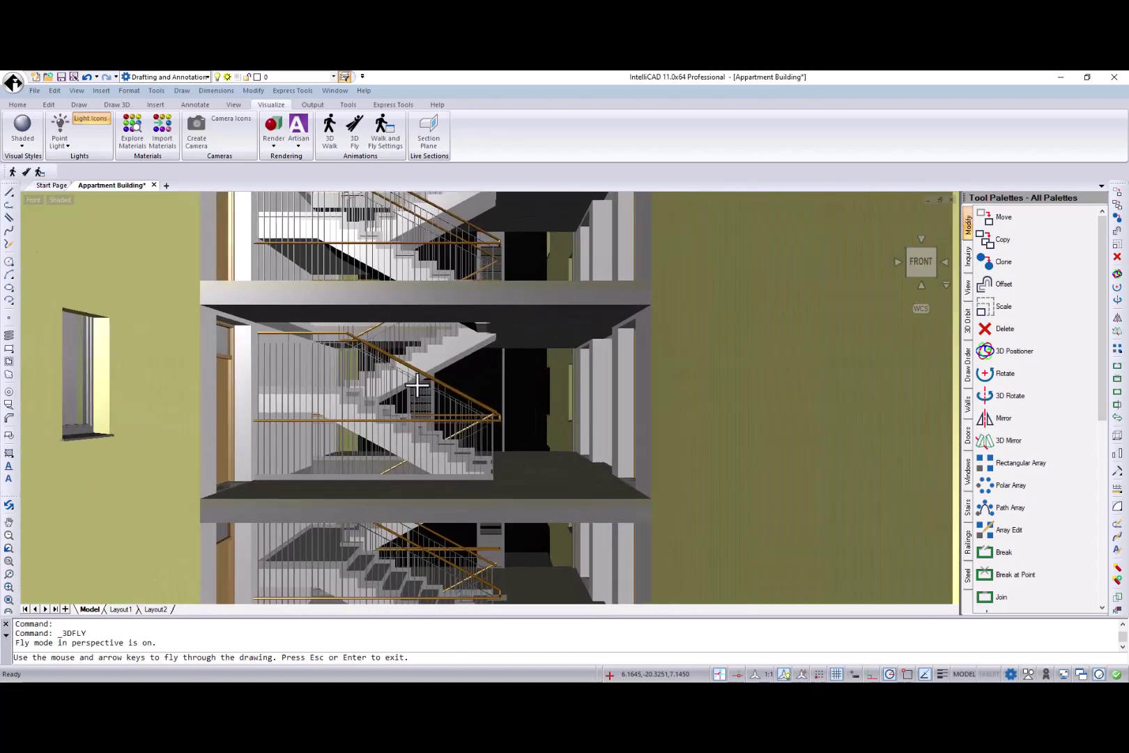
key("Up")
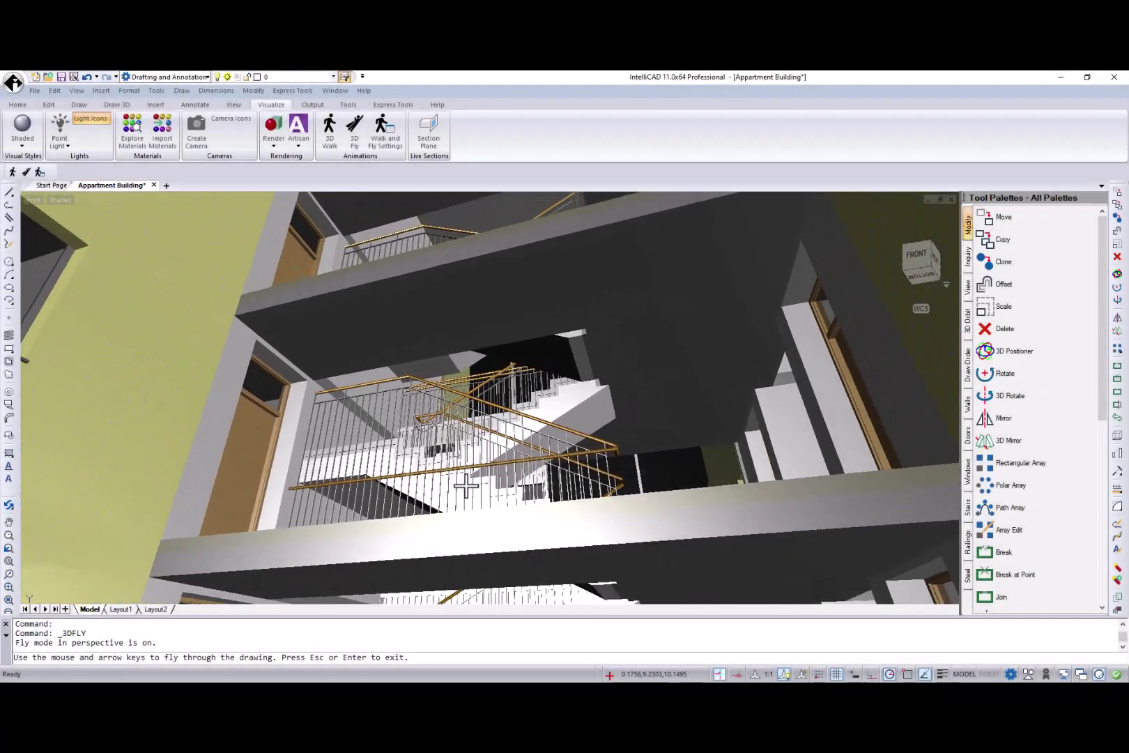
Browse the View menu's Walk and Fly commands and open the Walk and Fly Settings.
left_click(77, 91)
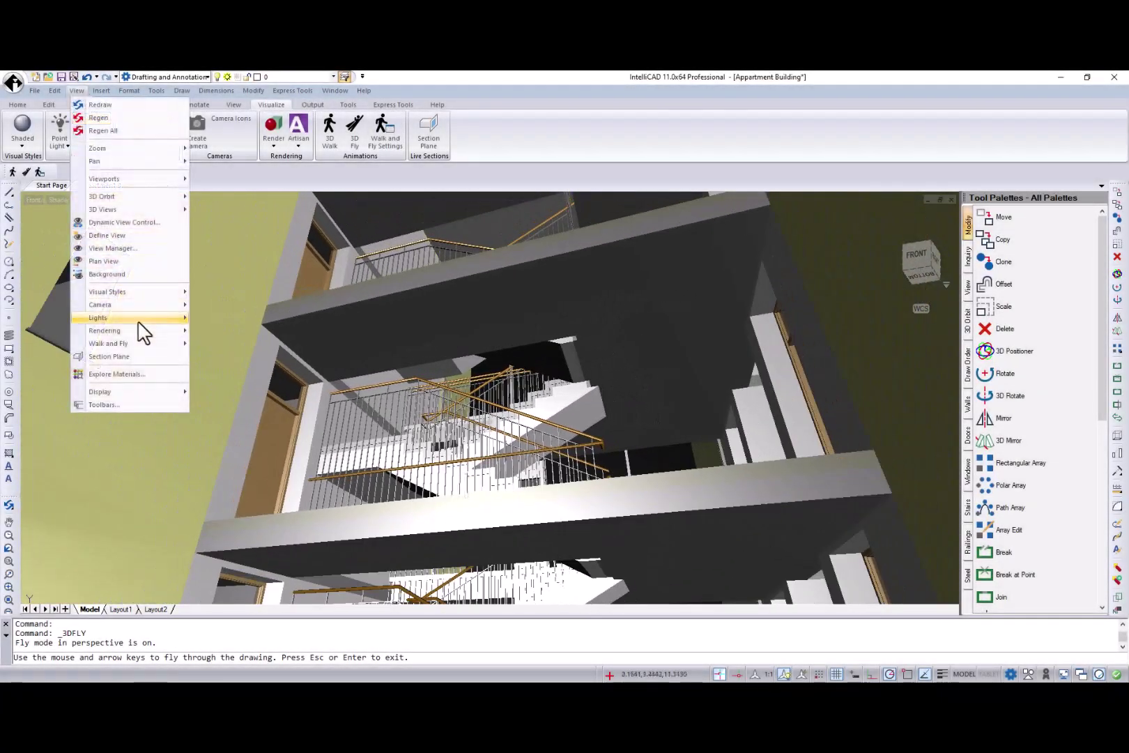
mouse_move(146, 346)
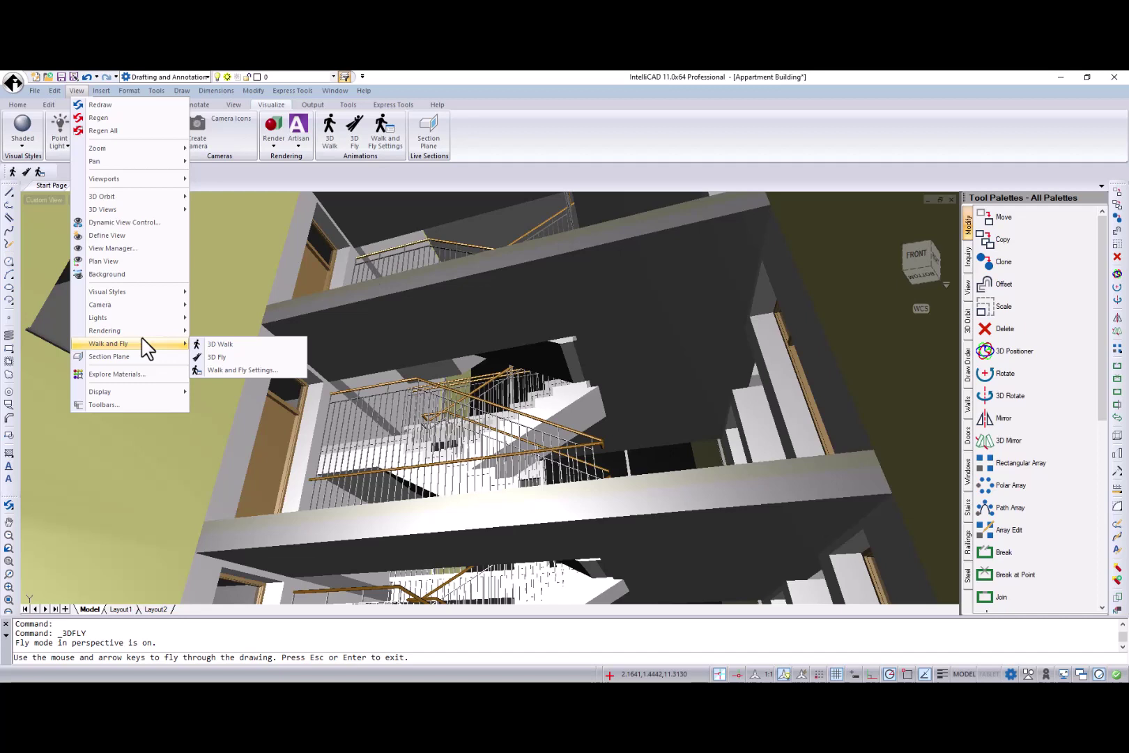
left_click(79, 88)
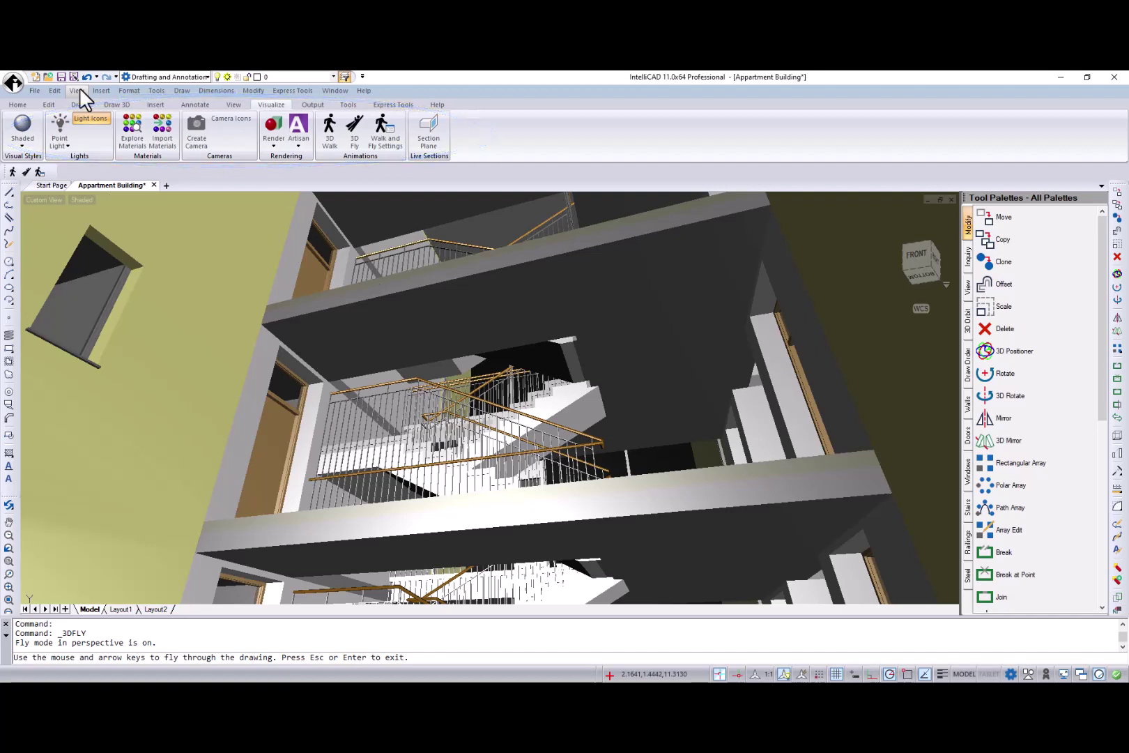
left_click(380, 132)
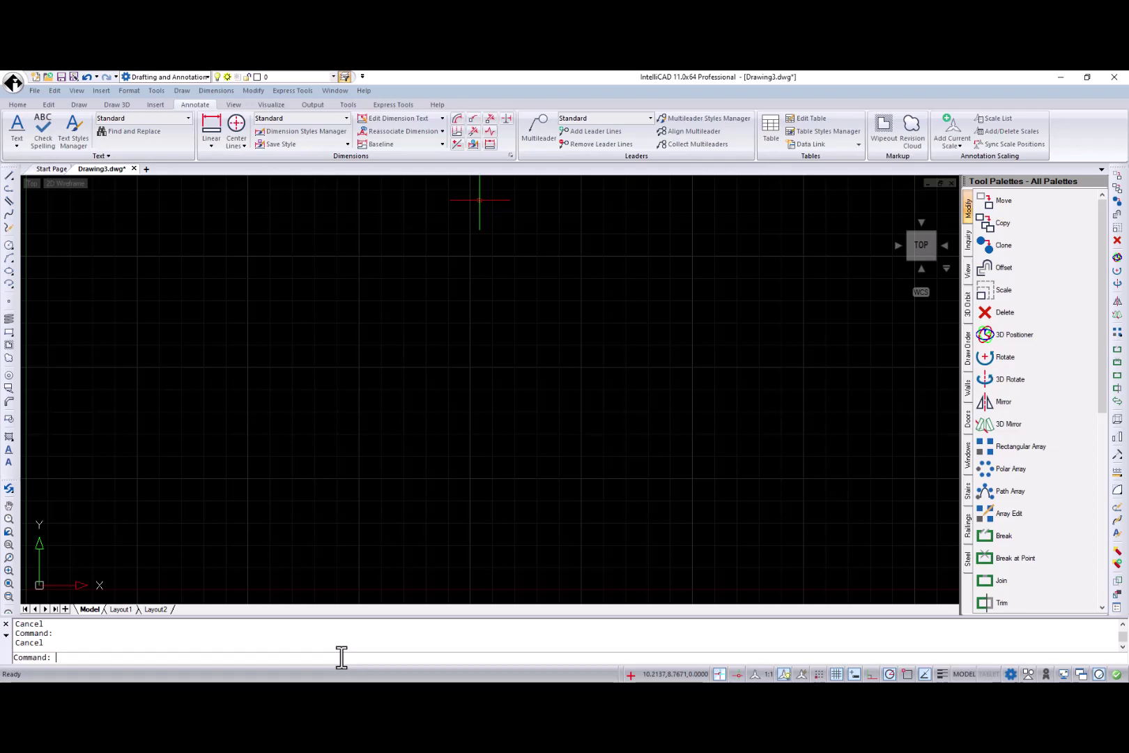
Look over the Insert and Data Link options, then start inserting a new table.
left_click(101, 90)
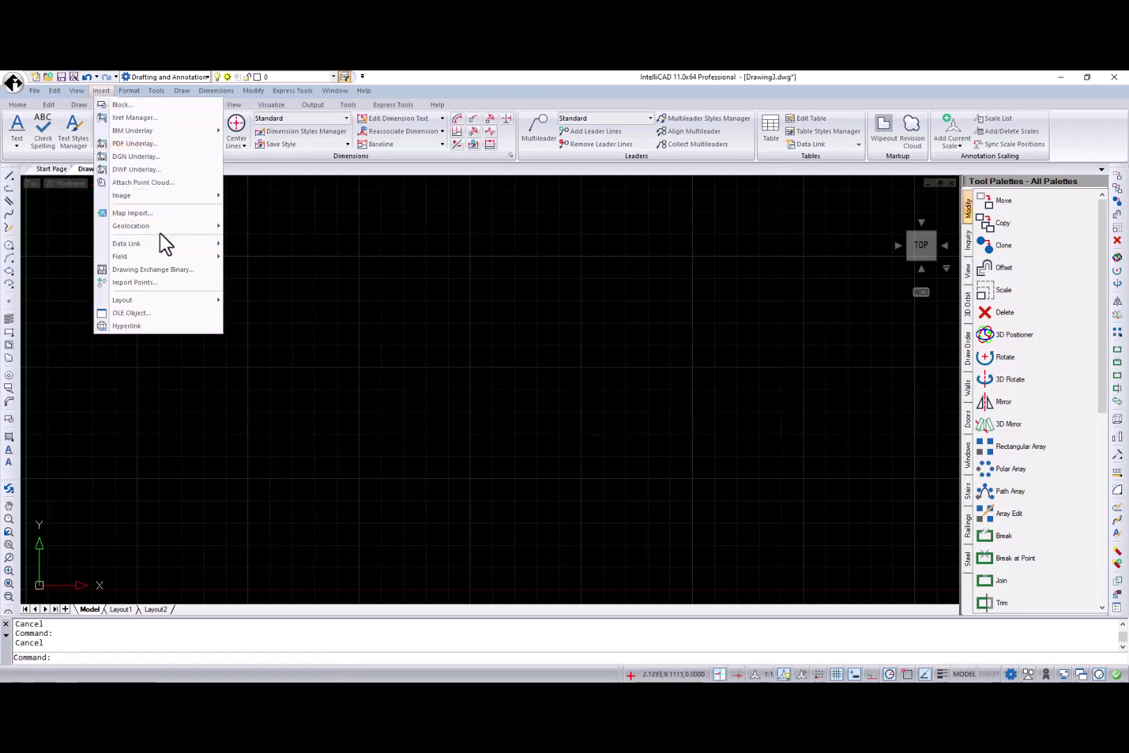
mouse_move(165, 244)
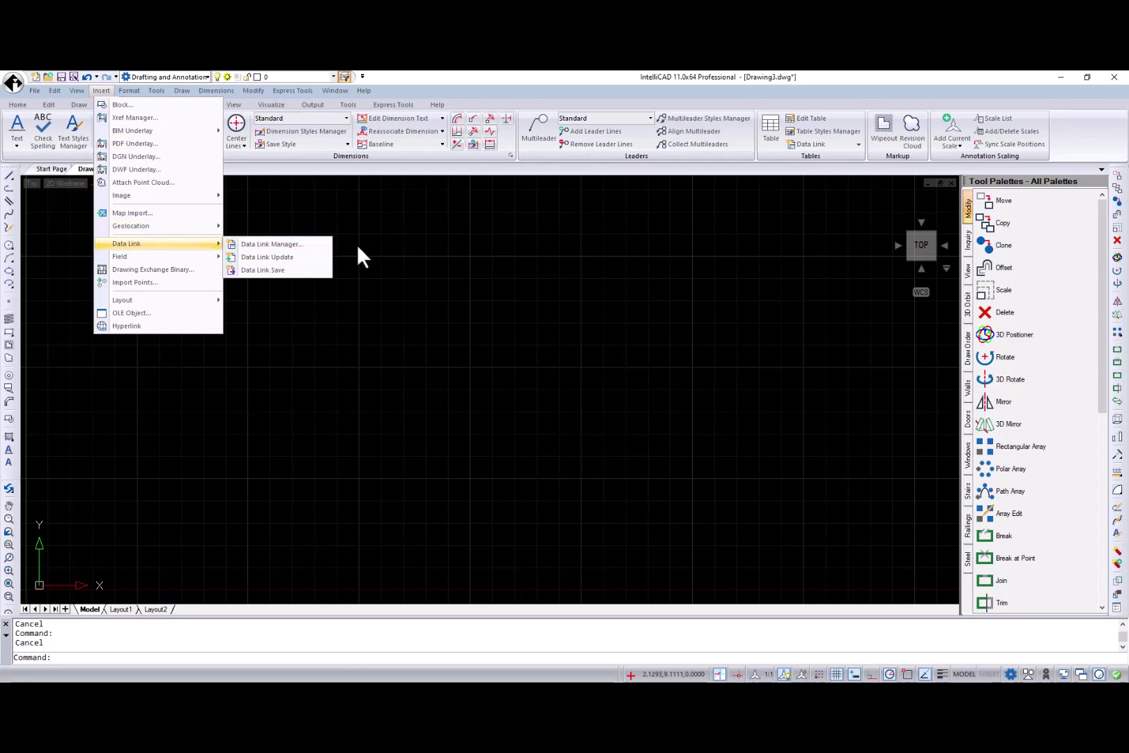
left_click(852, 146)
left_click(858, 145)
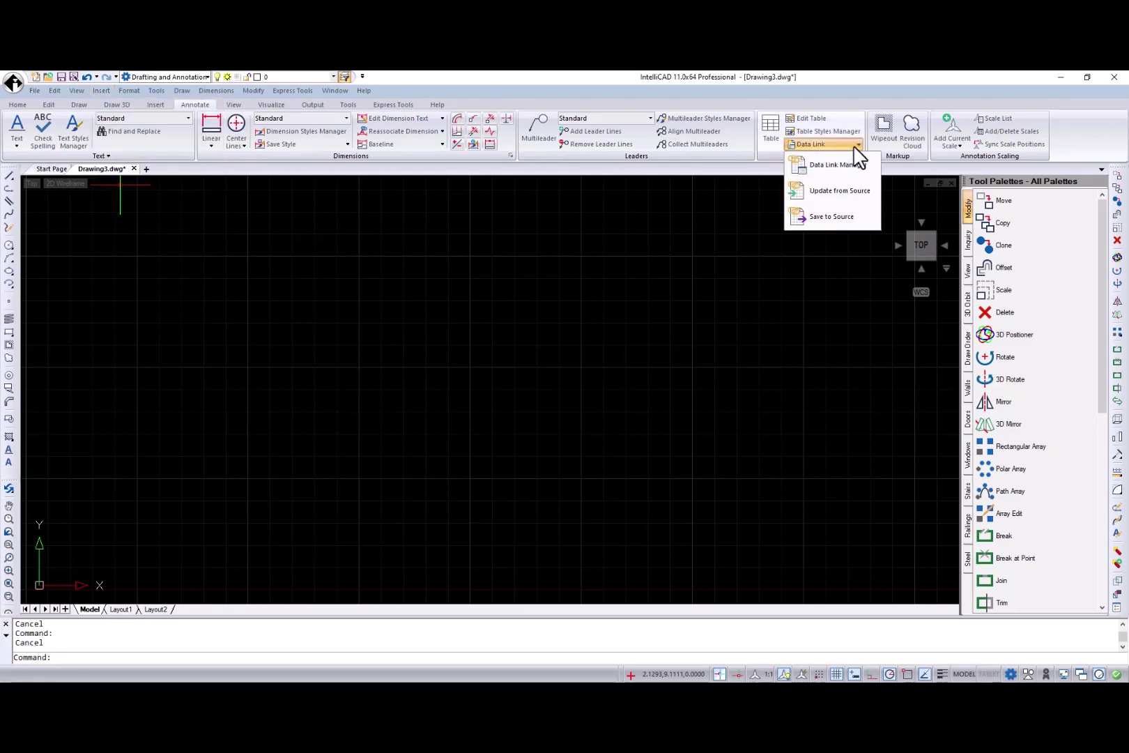
left_click(772, 134)
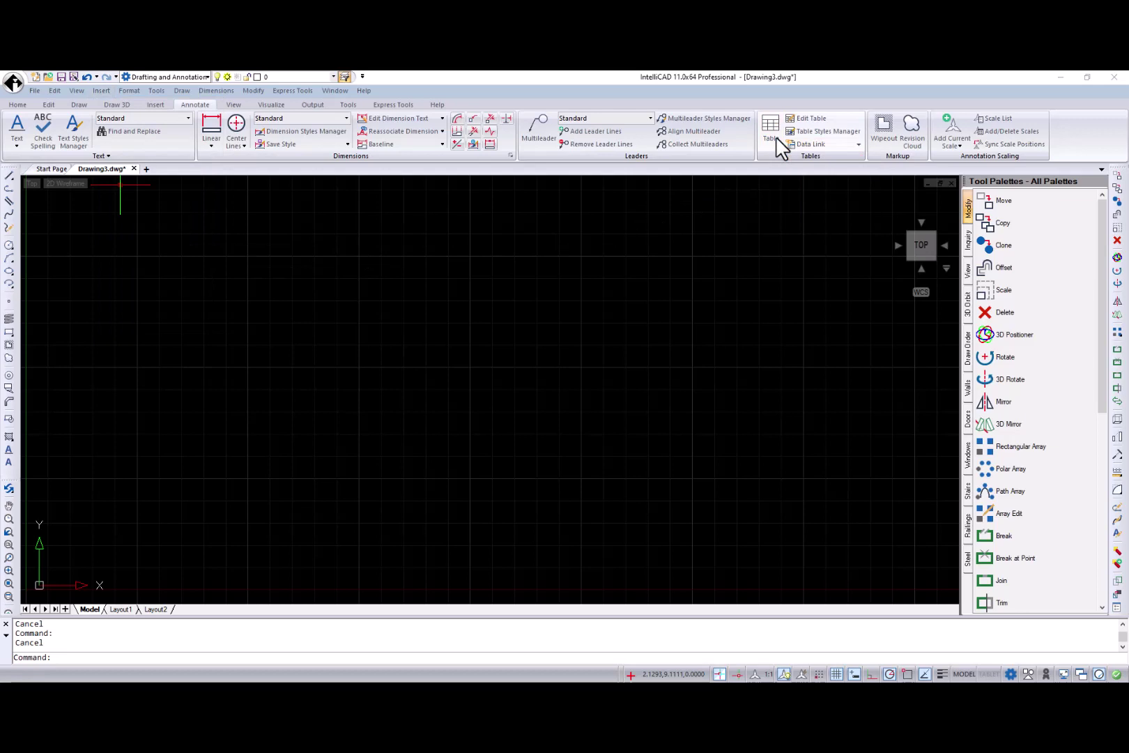
Source the table from a data link and start a new Excel data link from Sales Data.
left_click(424, 350)
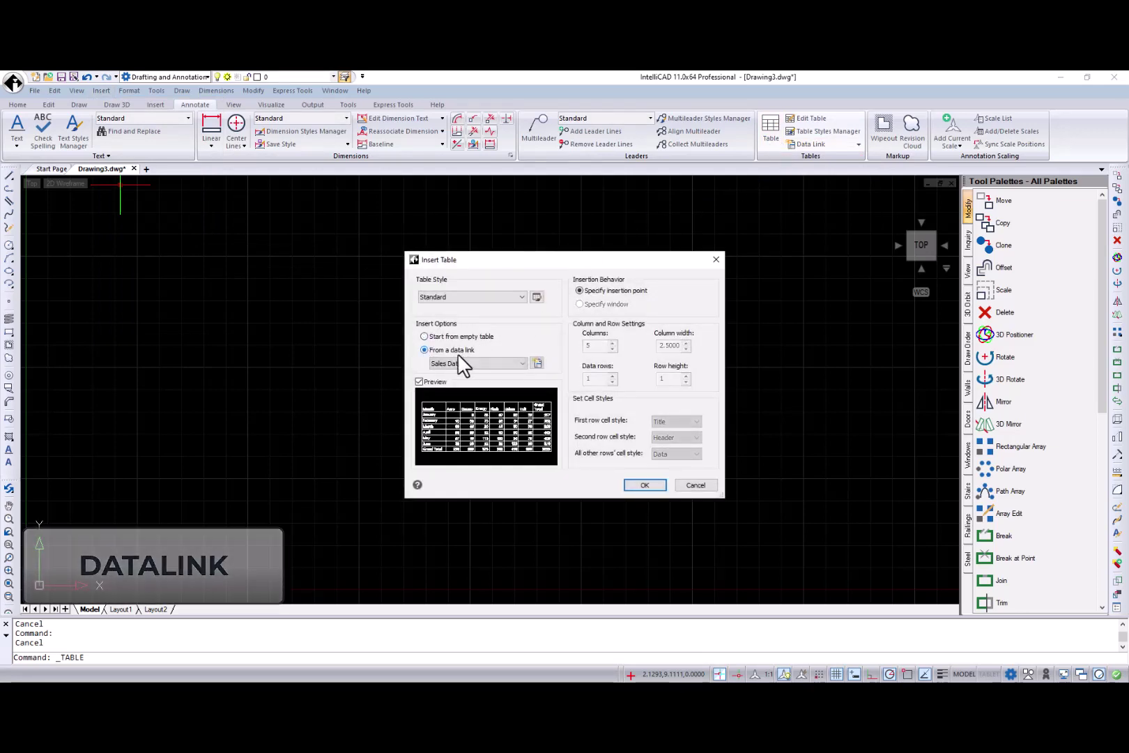
left_click(537, 364)
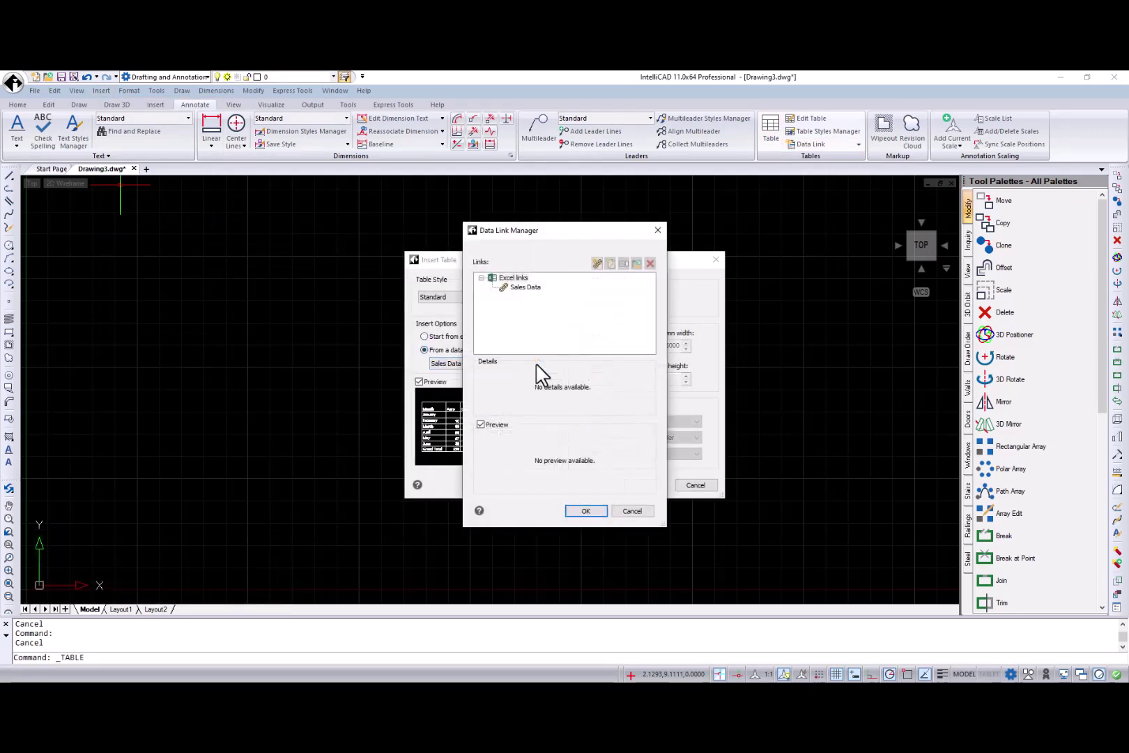
left_click(525, 288)
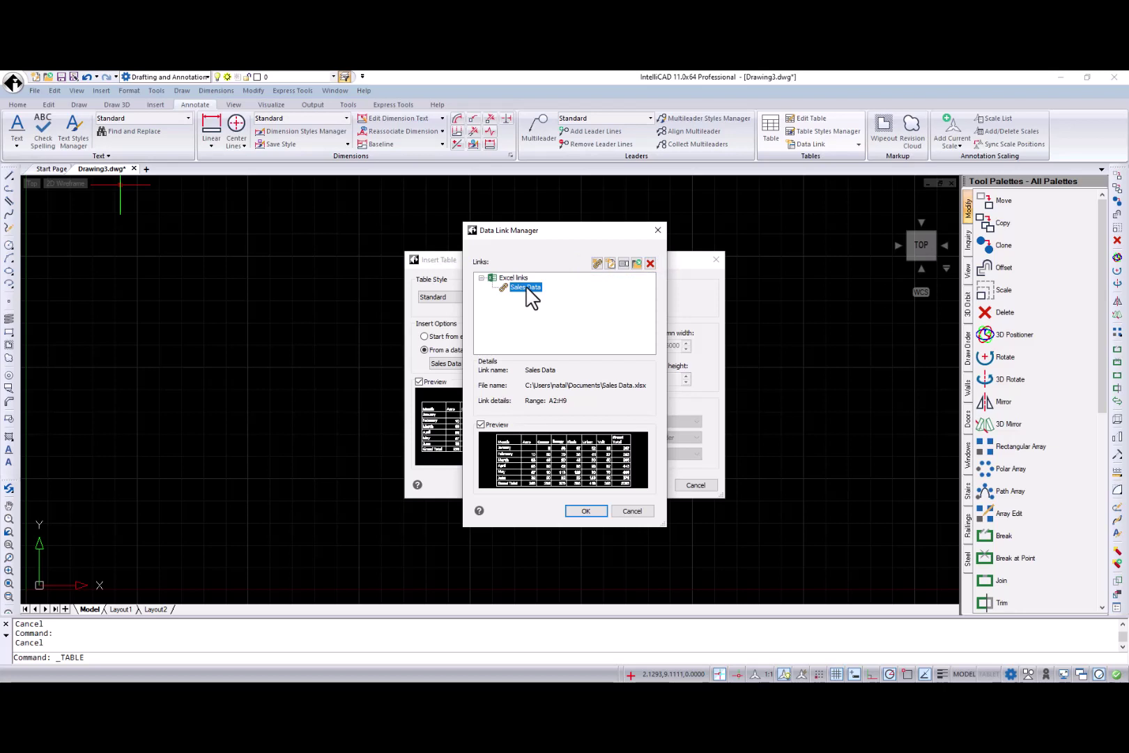
right_click(531, 297)
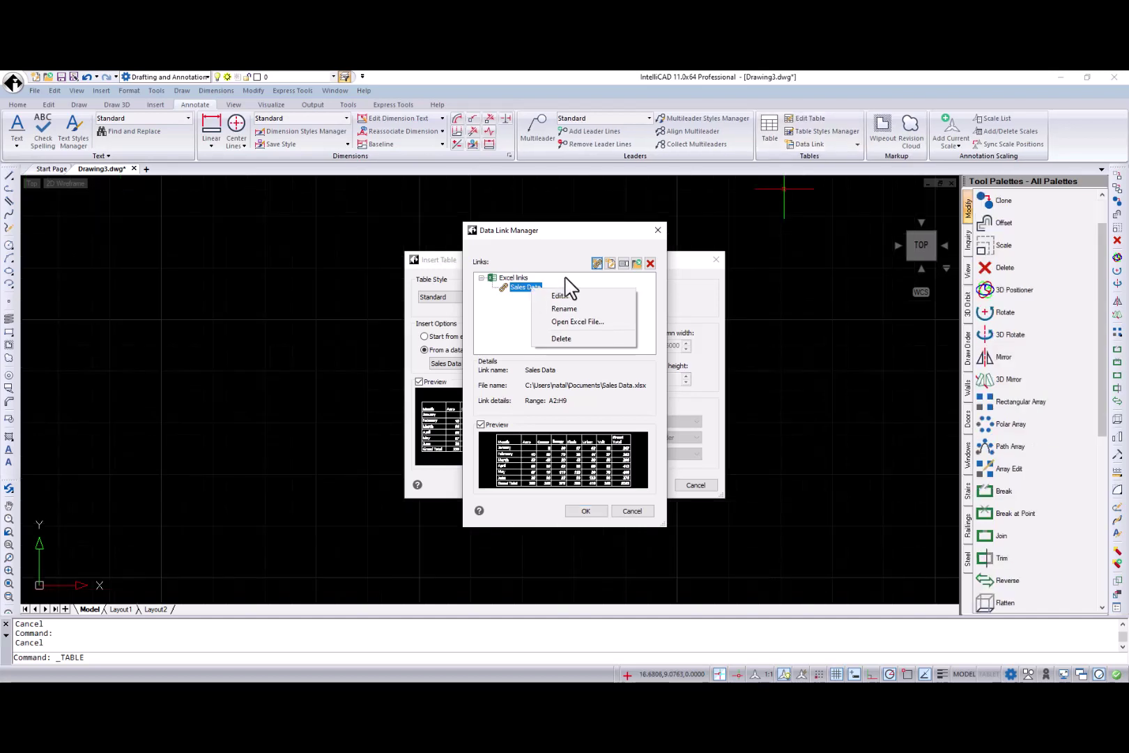
left_click(596, 263)
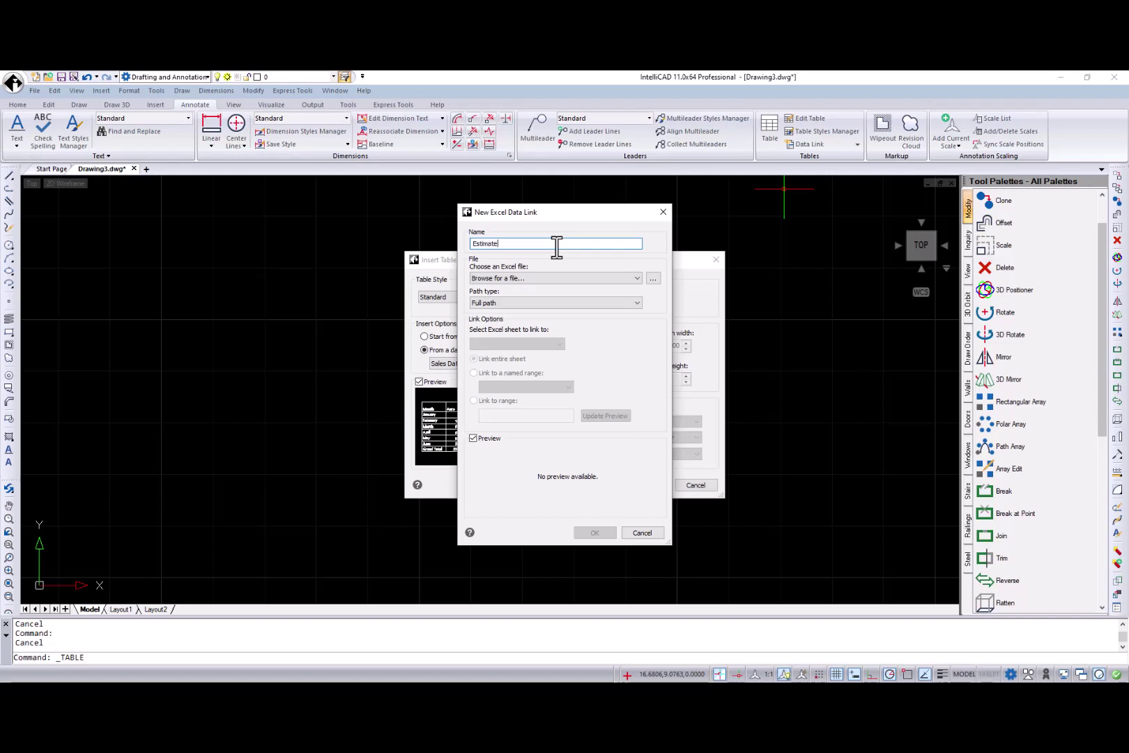
Link the new data link to the Estimate.xlsx workbook.
left_click(651, 279)
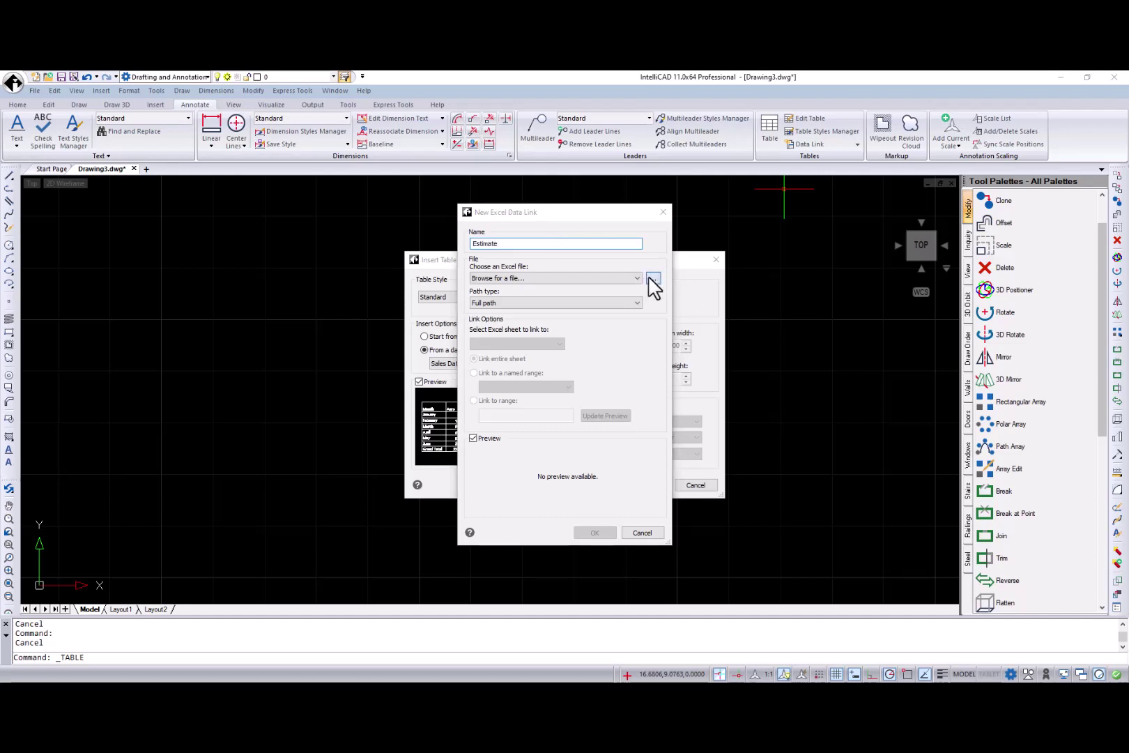
left_click(622, 357)
left_click(931, 522)
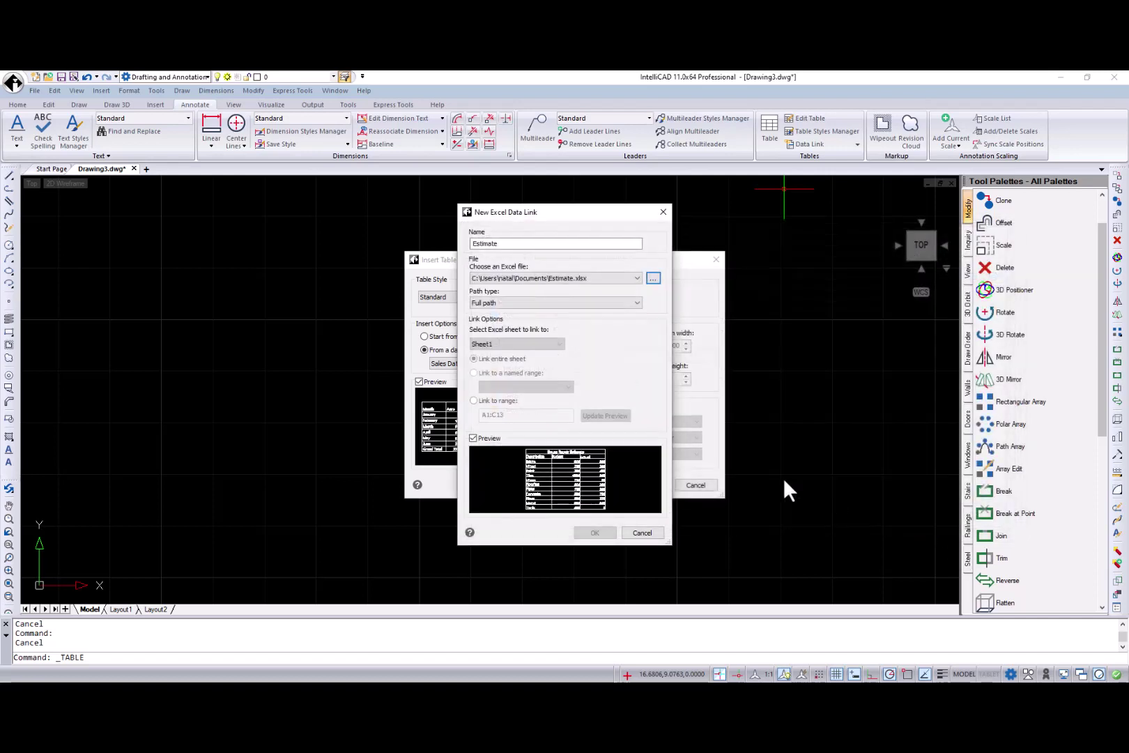
Link Sheet1 with range A1:C9, refresh the preview and confirm the Estimate link.
left_click(559, 345)
left_click(541, 364)
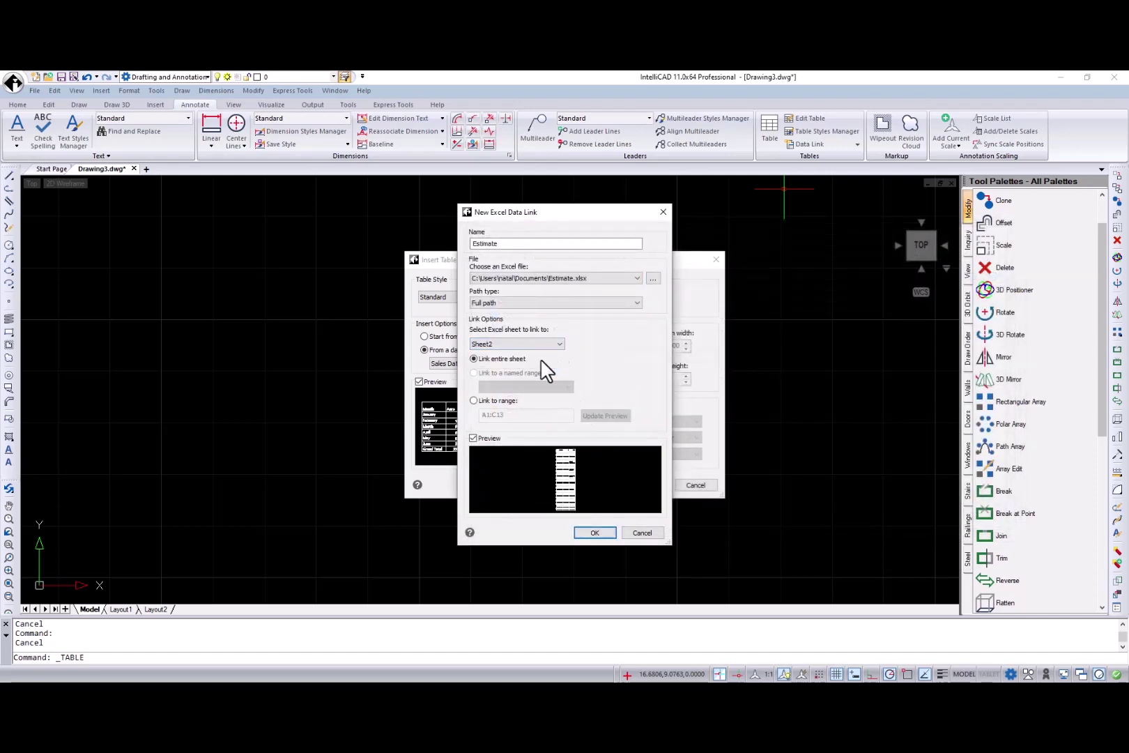
left_click(555, 345)
left_click(534, 353)
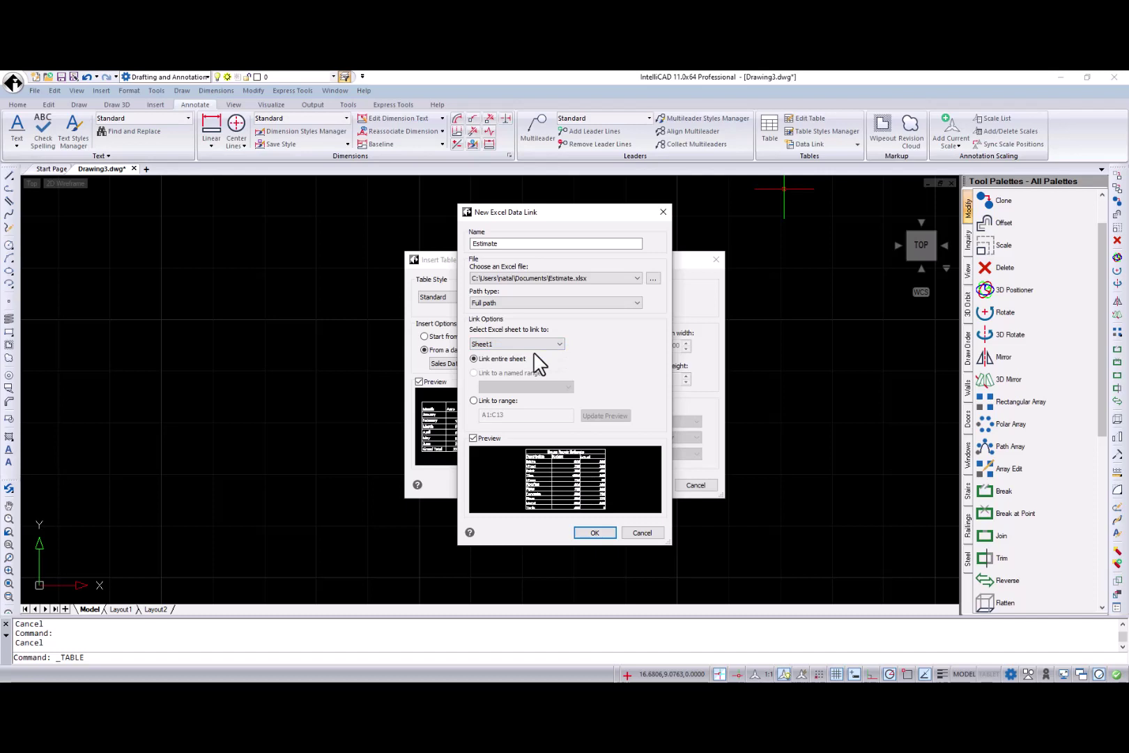
left_click(477, 400)
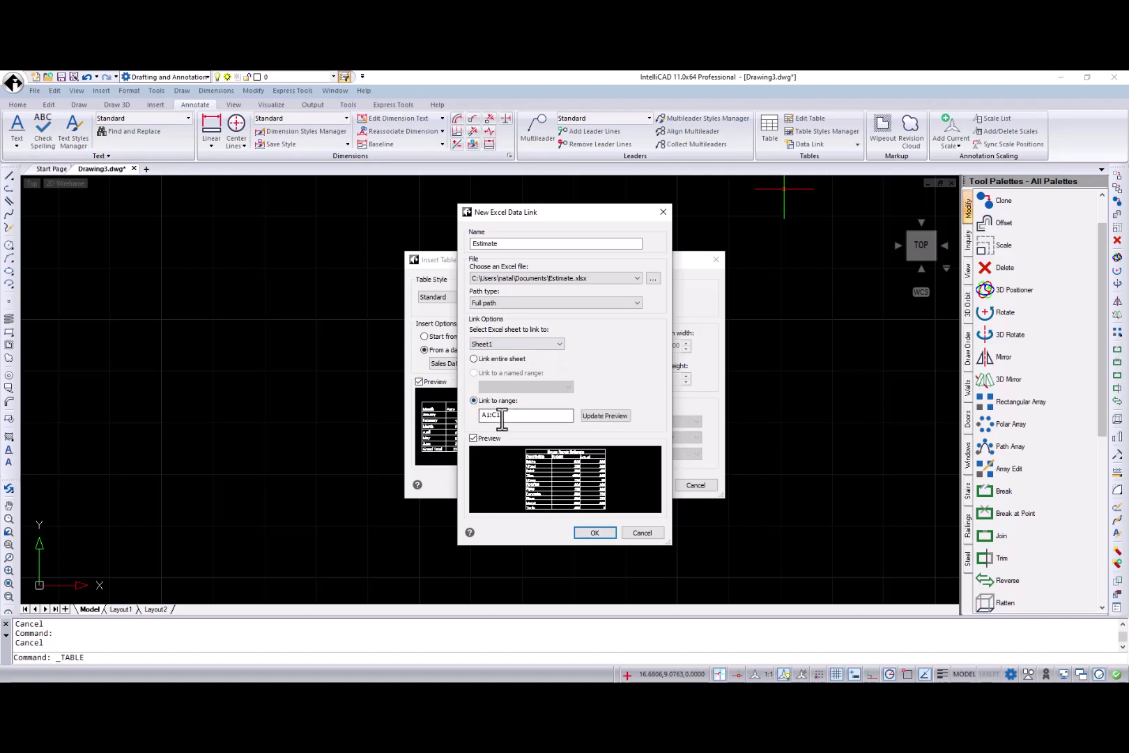
left_click(513, 417)
left_click(606, 416)
left_click(594, 533)
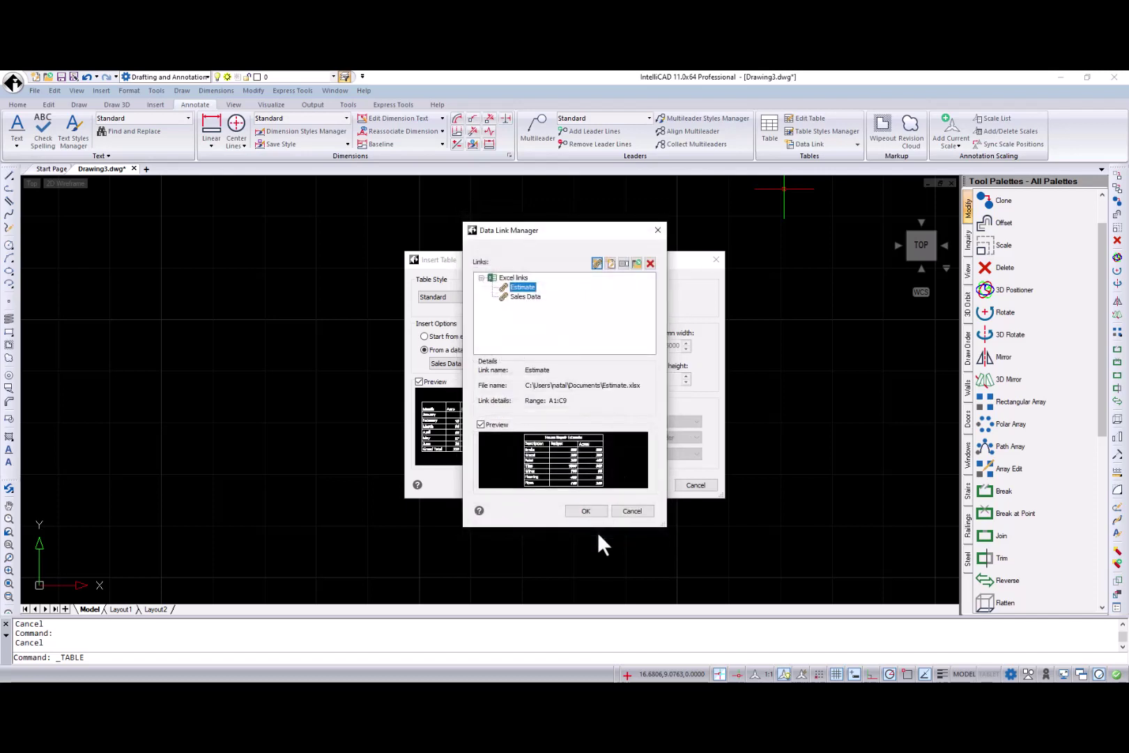
Insert the table linked to Estimate into the drawing.
left_click(589, 511)
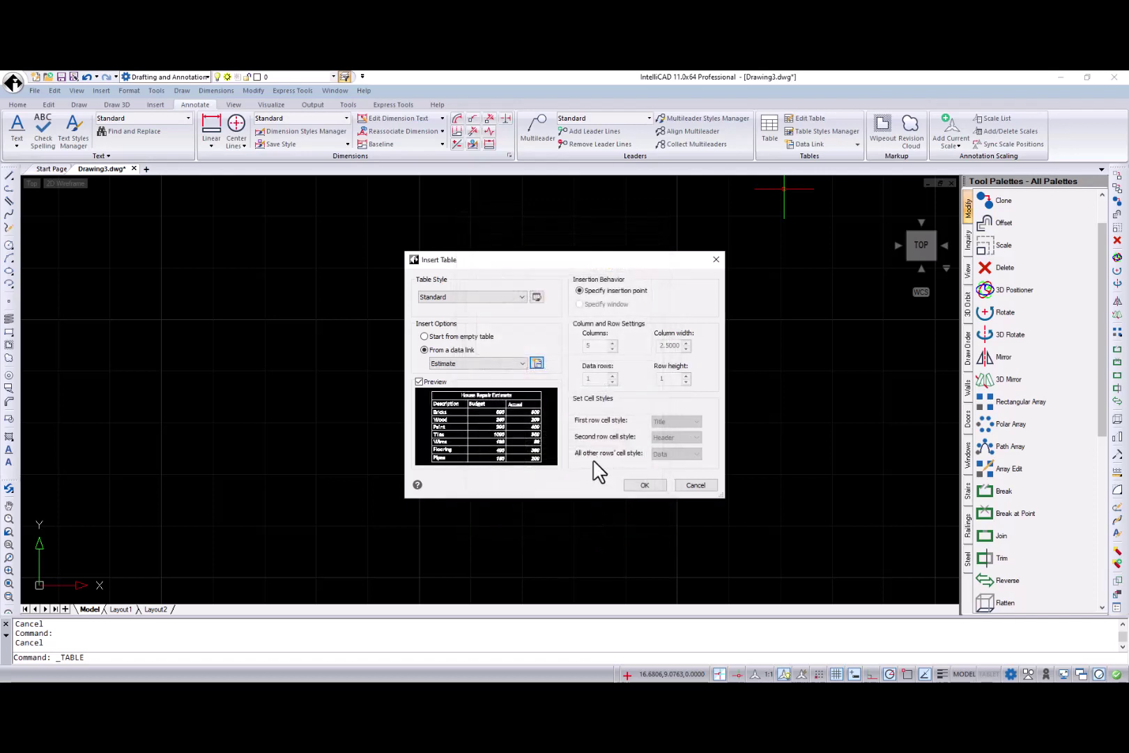
left_click(642, 483)
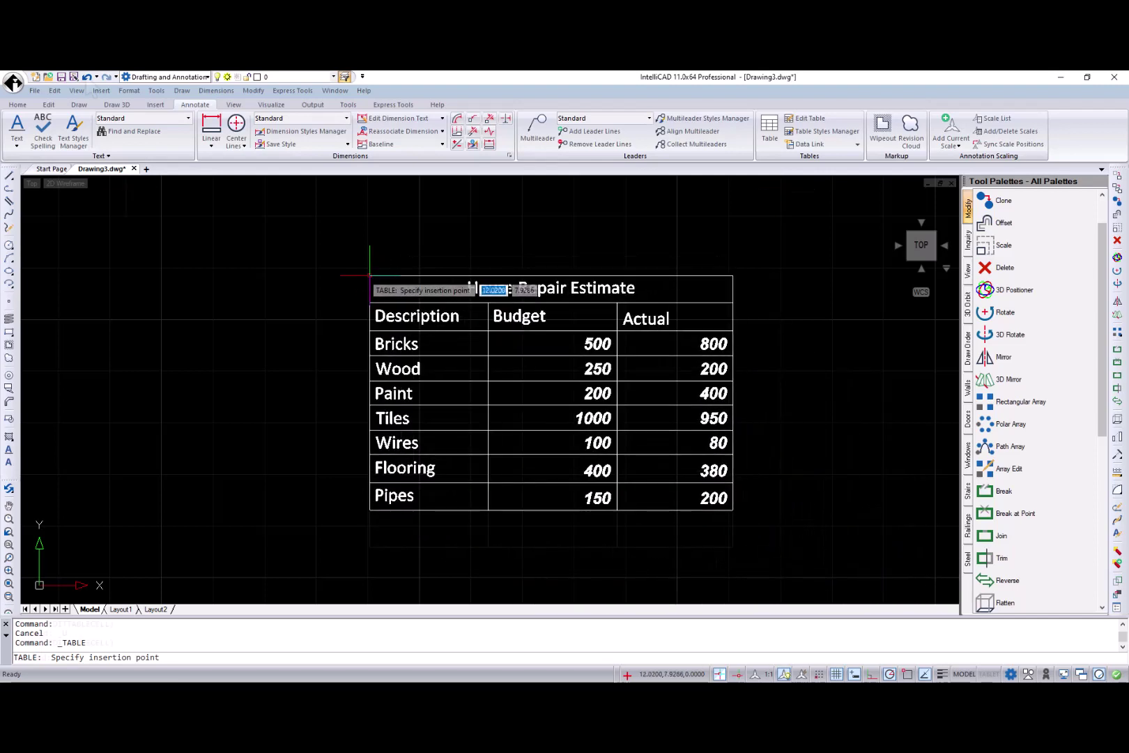
left_click(369, 275)
Add two rows below the Pipes row and merge cells B11 and C11.
left_click(432, 496)
left_click(47, 141)
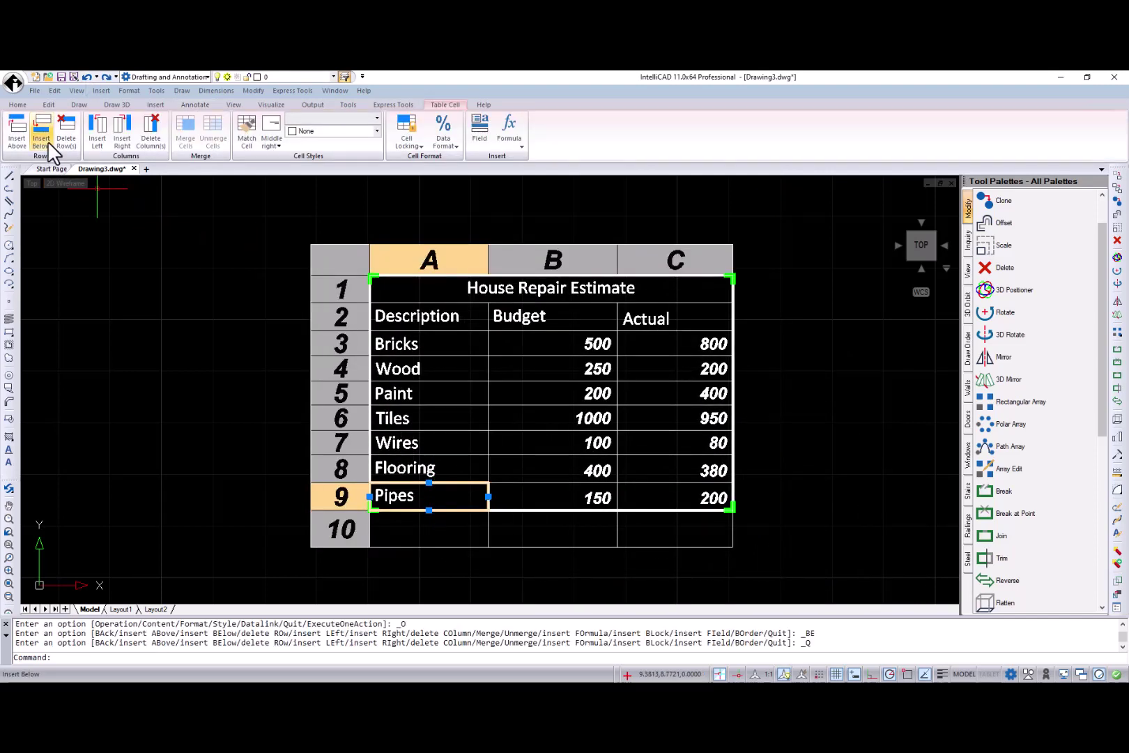
left_click(47, 141)
left_click_drag(561, 558, 645, 568)
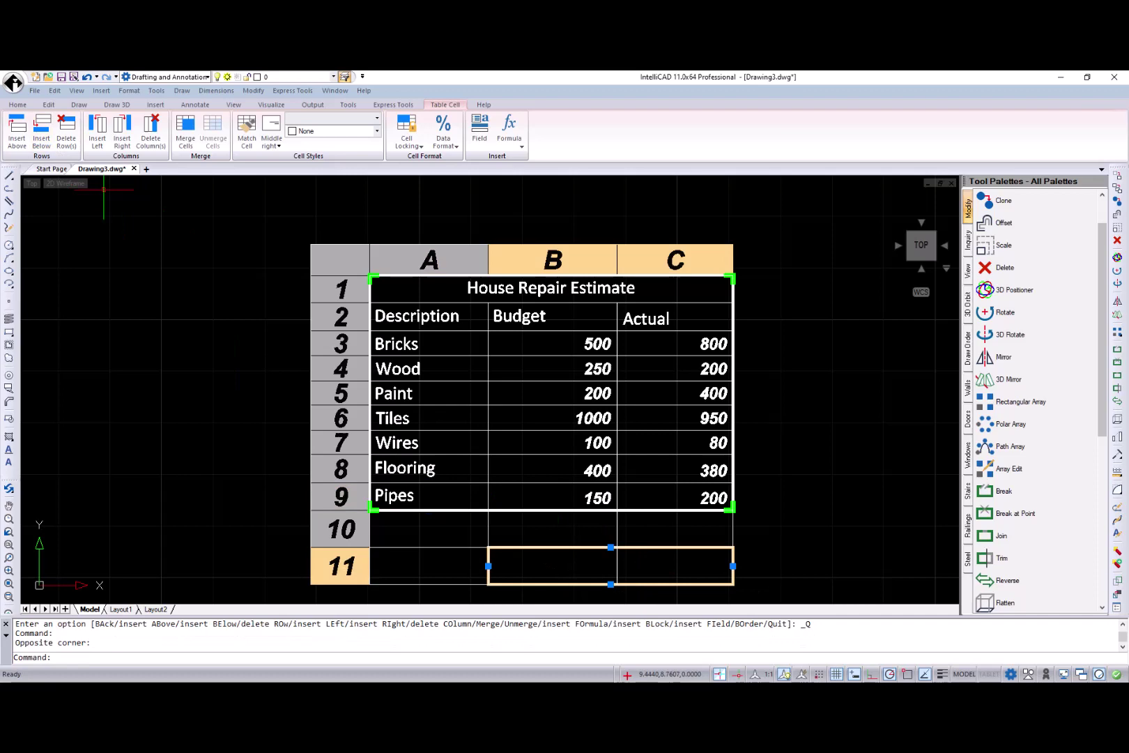
left_click(185, 125)
Label cell A10 'Total' and cell A11 'Date'.
left_click(418, 530)
double_click(418, 529)
type("Tota")
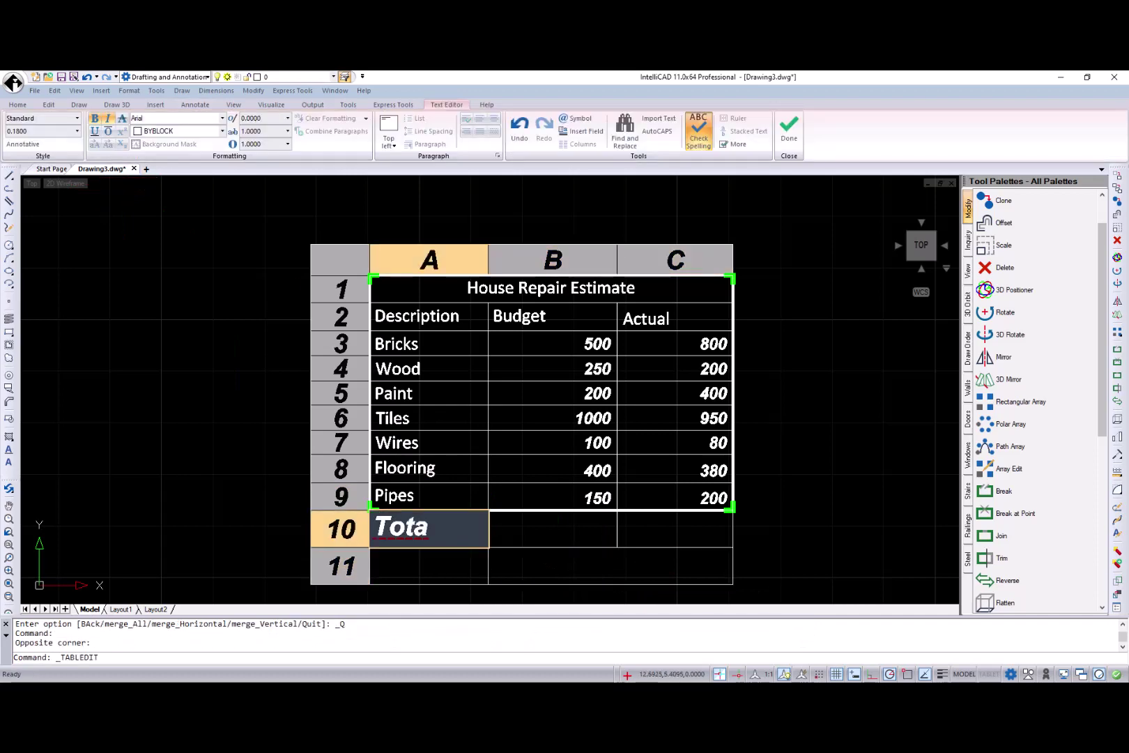
type("l")
left_click(443, 574)
left_click(445, 566)
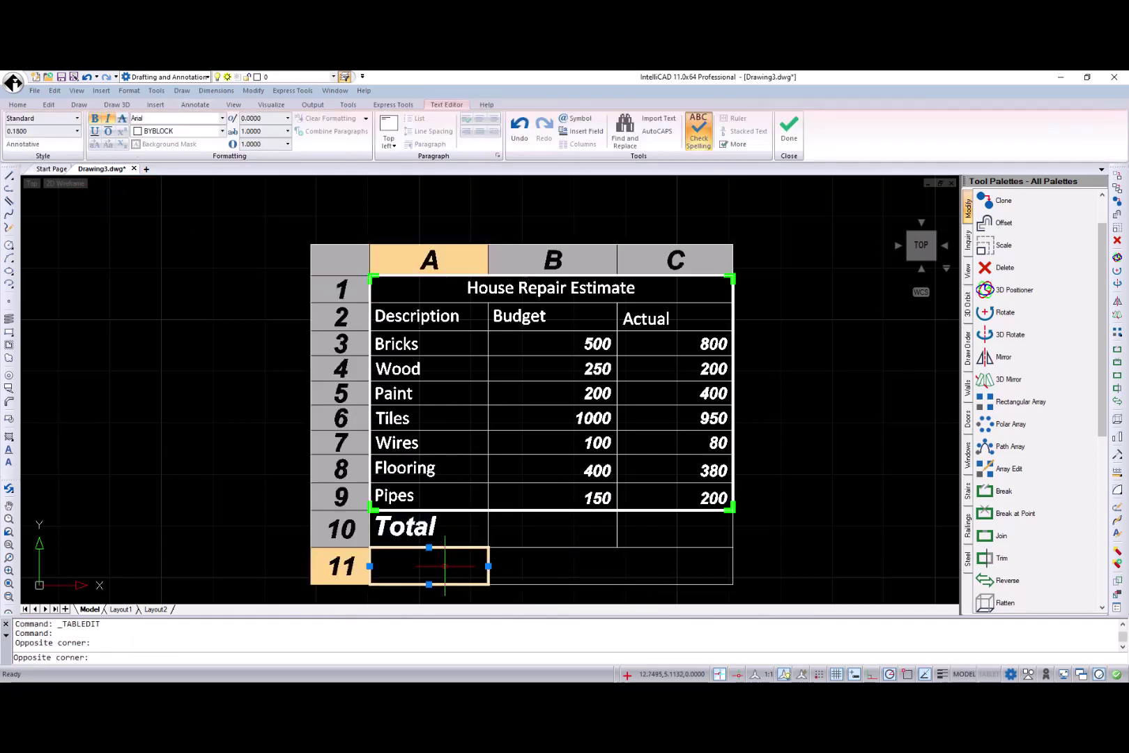
double_click(445, 566)
type("Date")
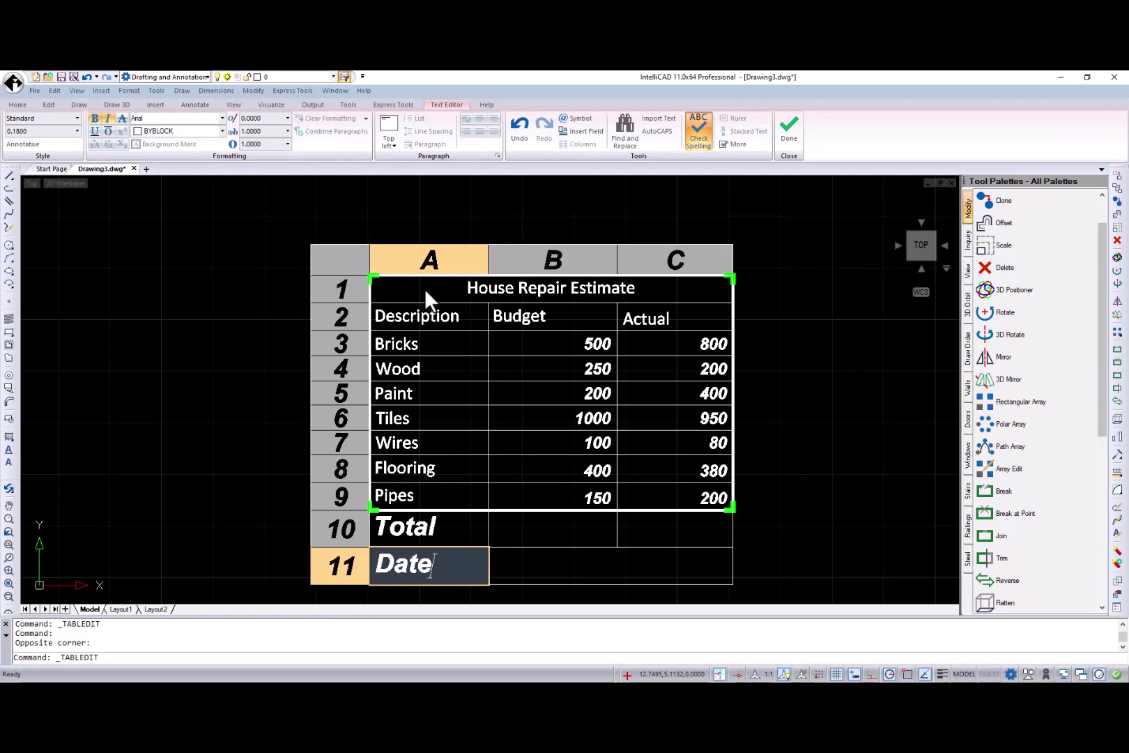
left_click(425, 288)
key("Escape")
Unlock cells A1 through C9.
left_click(405, 287)
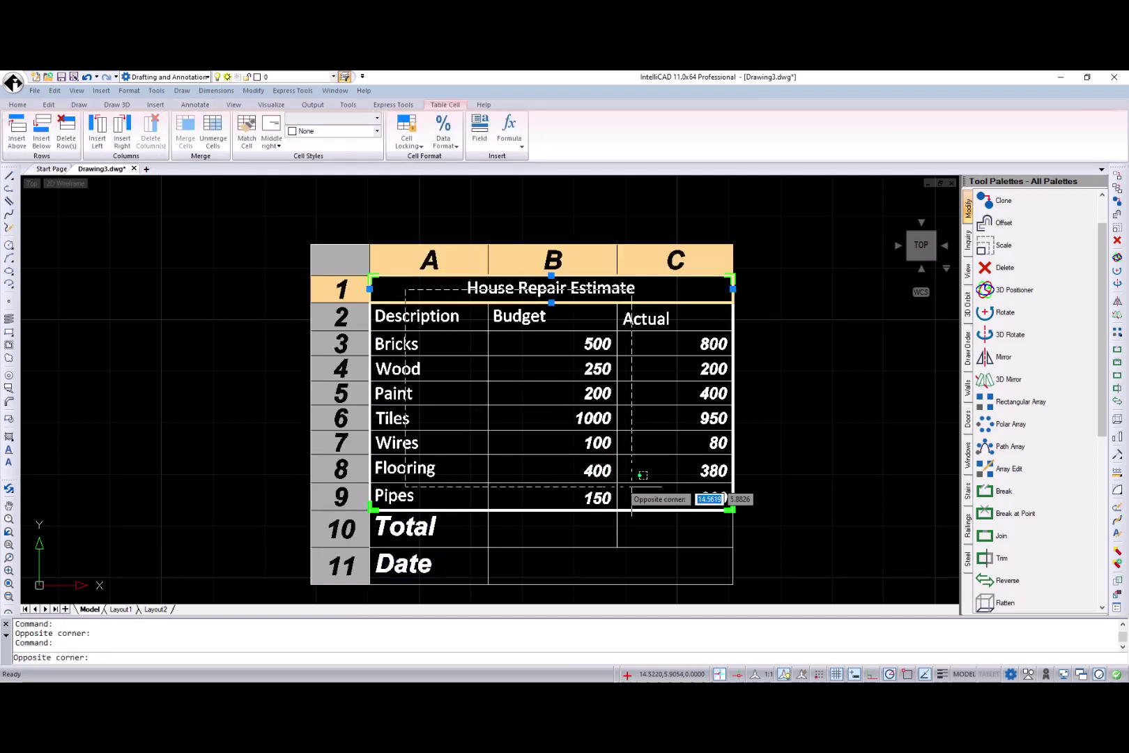
left_click(681, 503)
left_click(418, 143)
left_click(429, 172)
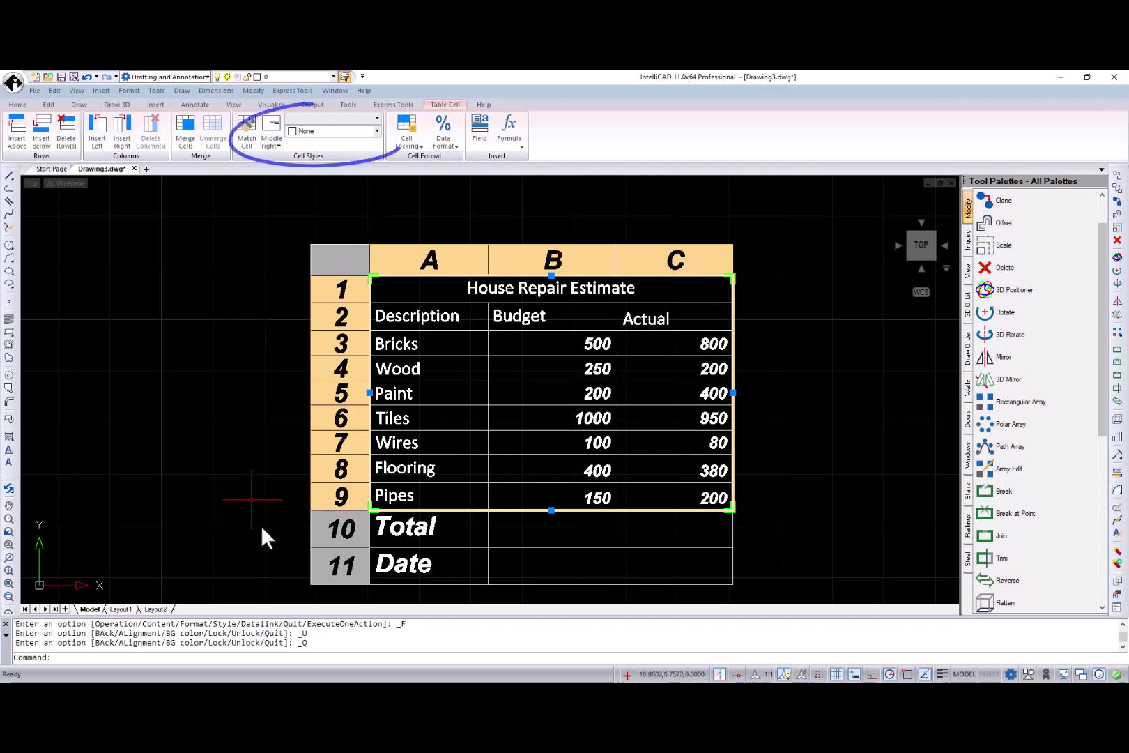
Align the row 2 headings to Middle center.
left_click_drag(422, 316, 679, 327)
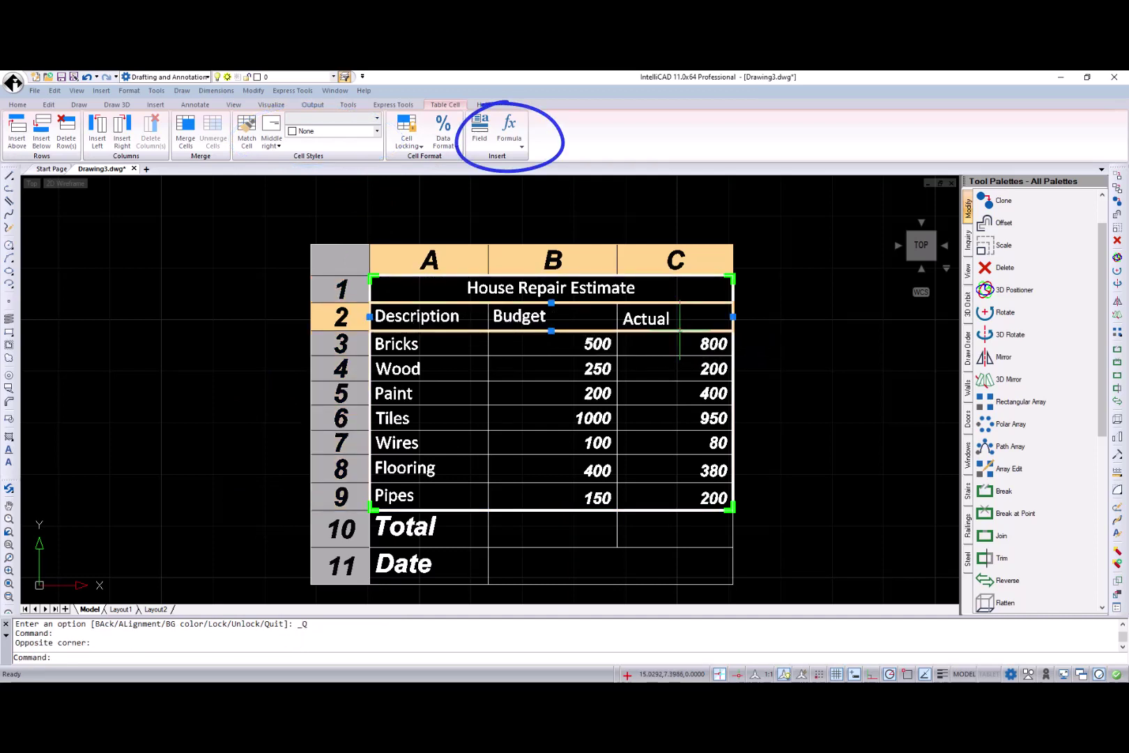
left_click(272, 143)
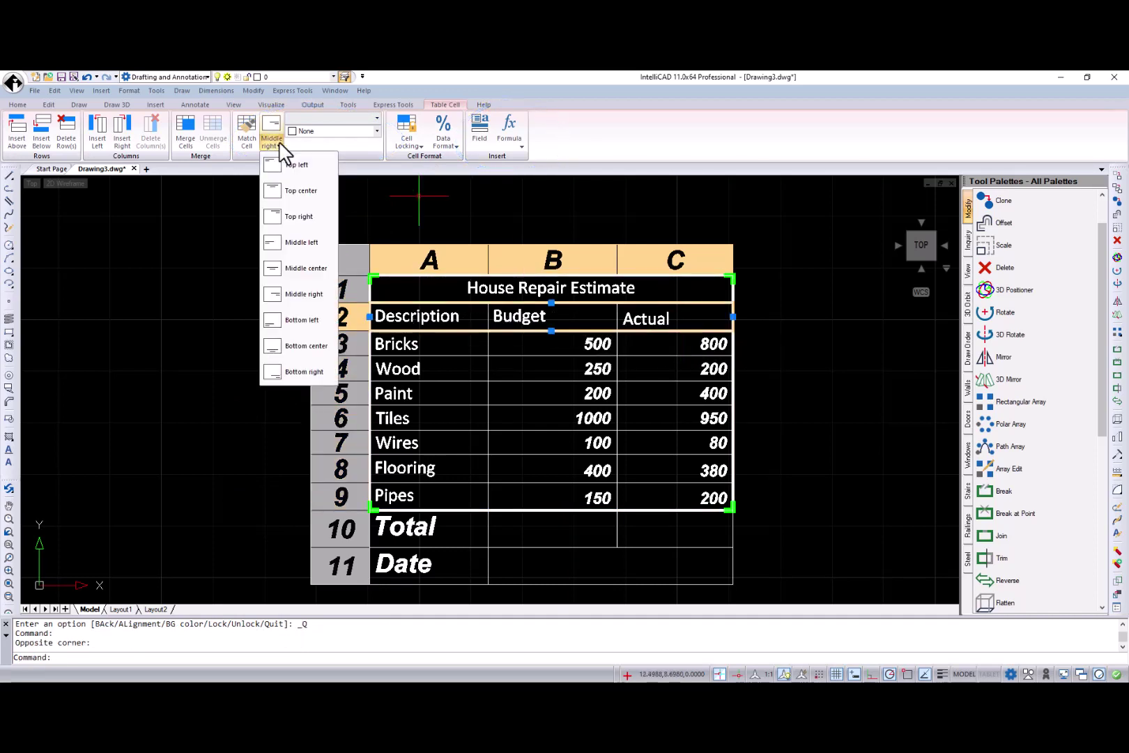
left_click(294, 267)
Give the title cell a grey Color 8 background.
left_click(394, 288)
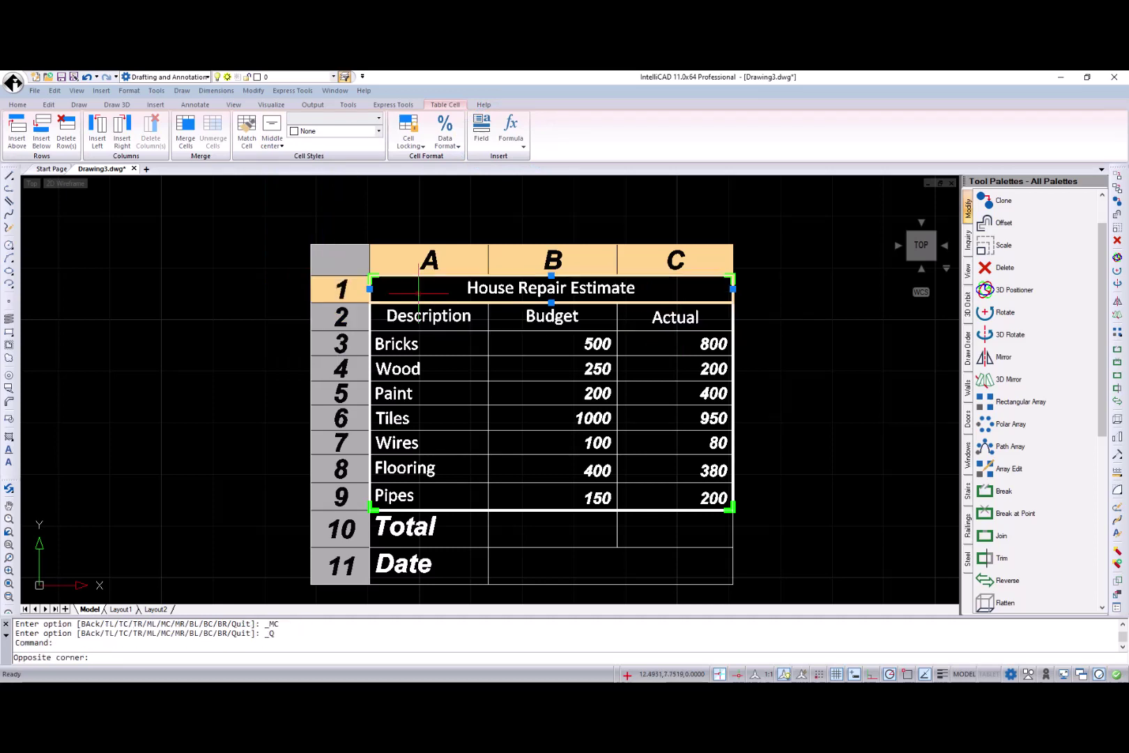
left_click(377, 132)
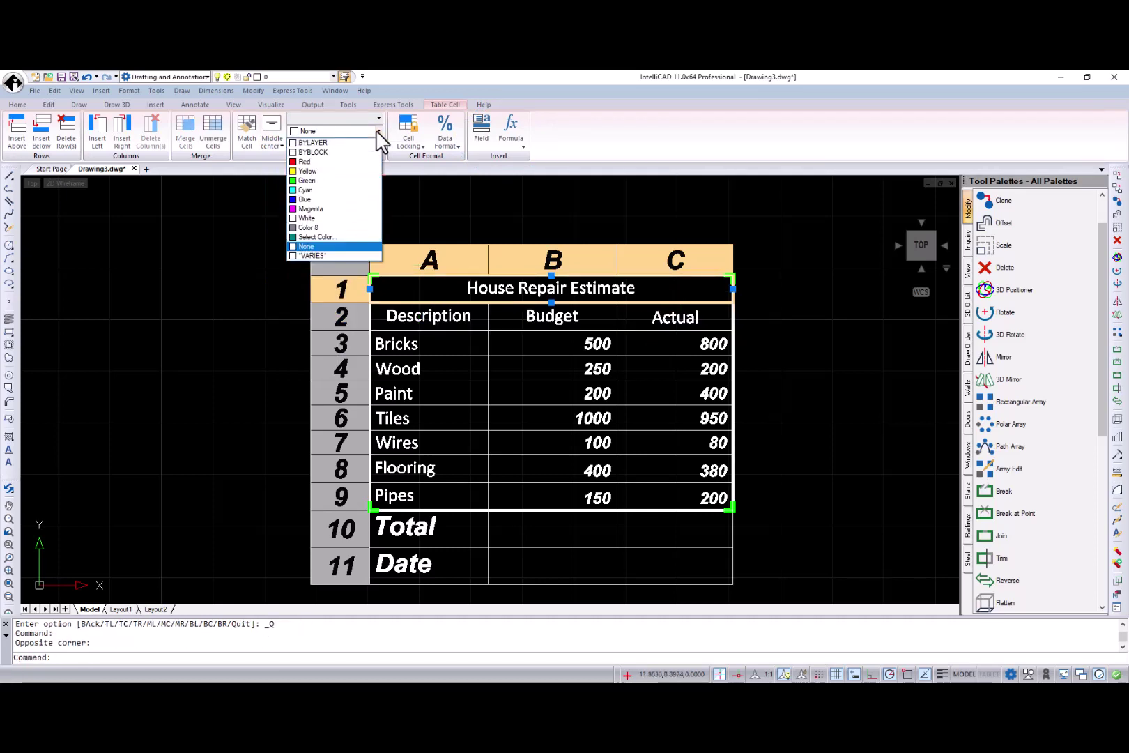
left_click(307, 228)
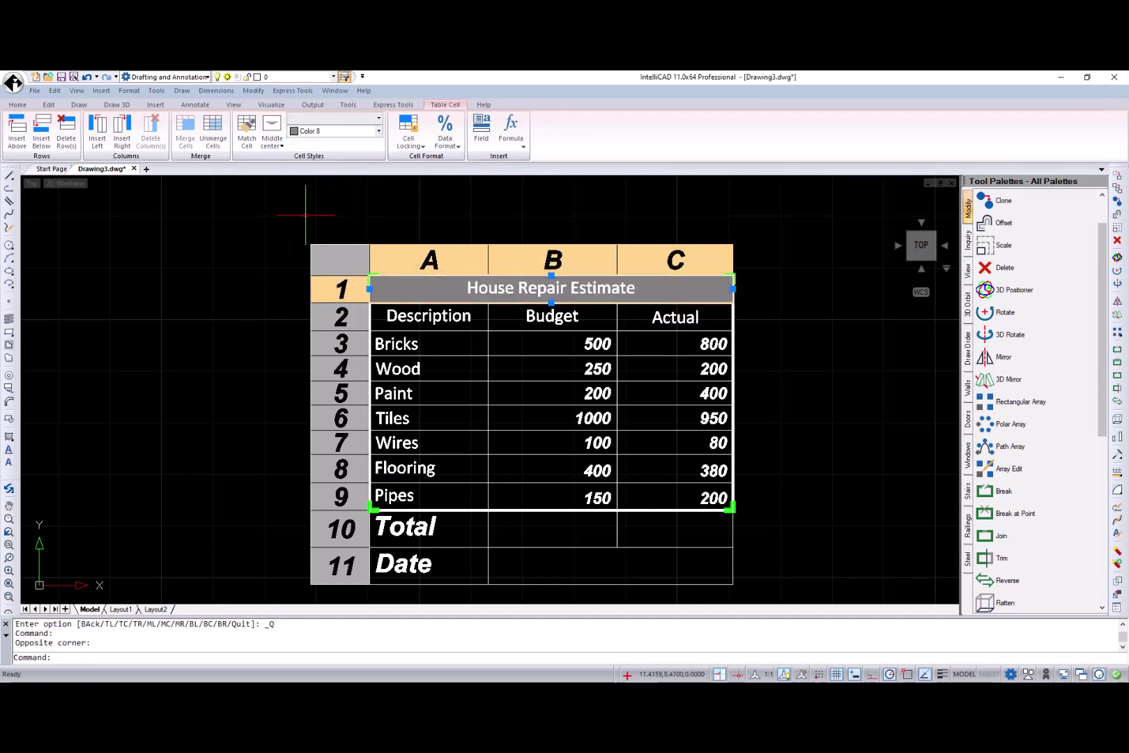
Copy the title cell's style to the Total and Date cells with Match Cell.
left_click(247, 133)
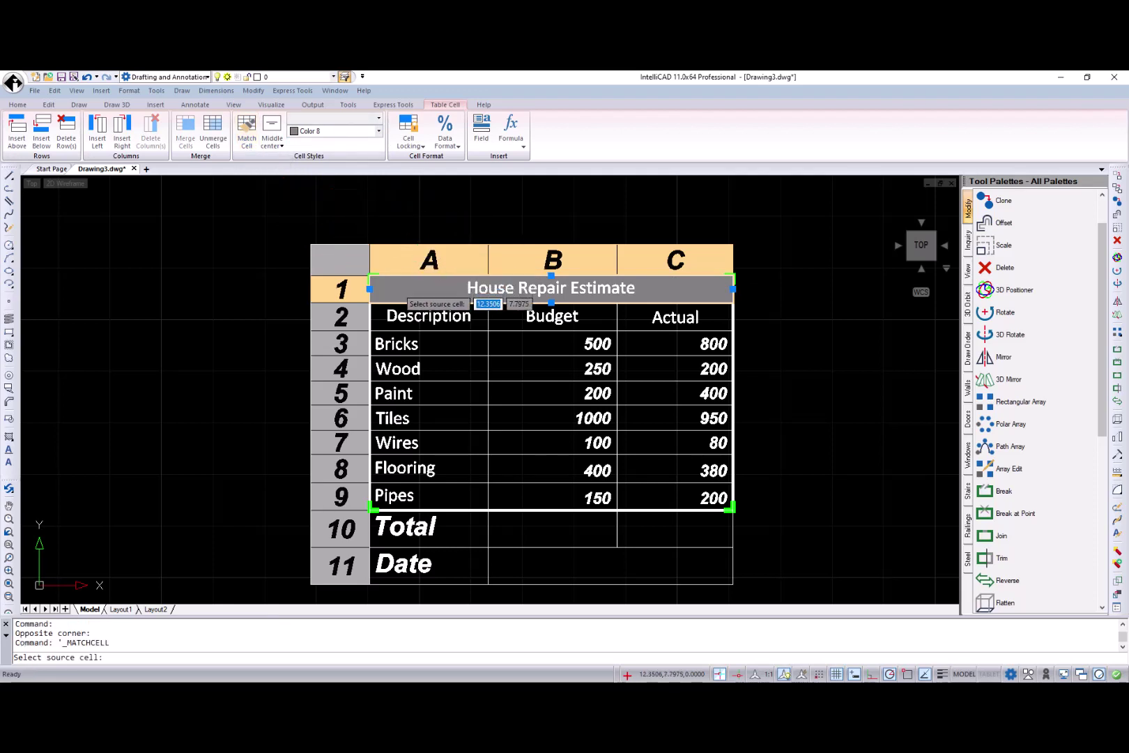
left_click(403, 288)
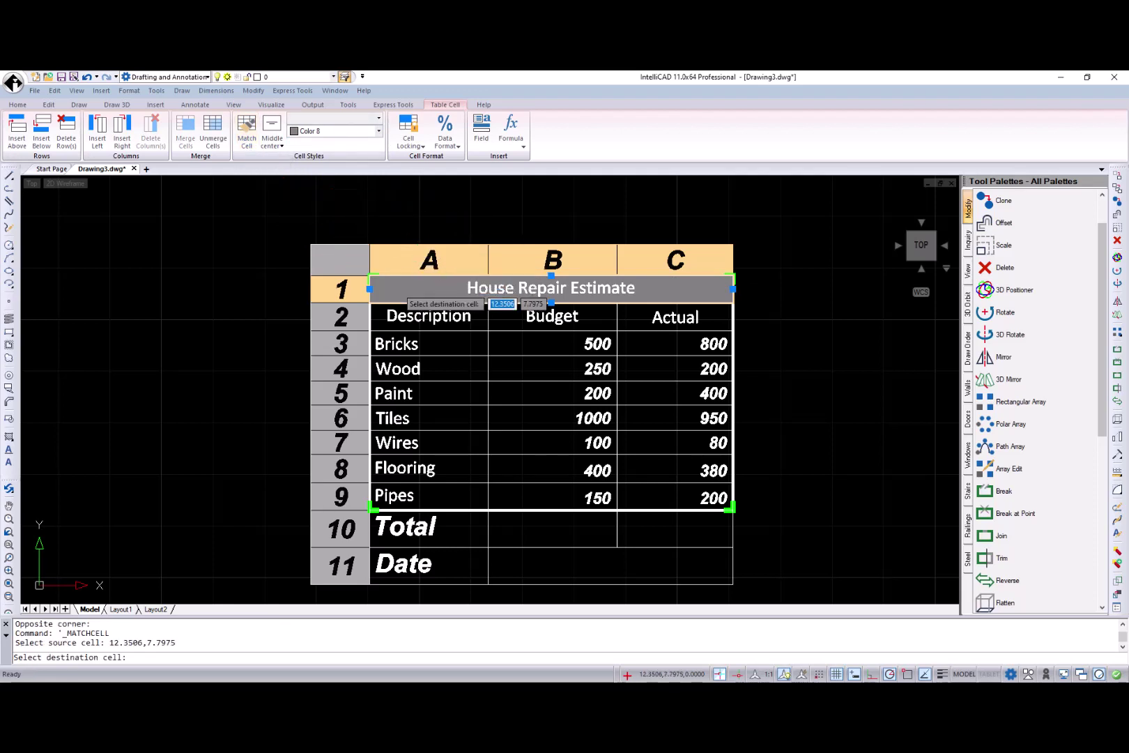
left_click(441, 534)
left_click(464, 564)
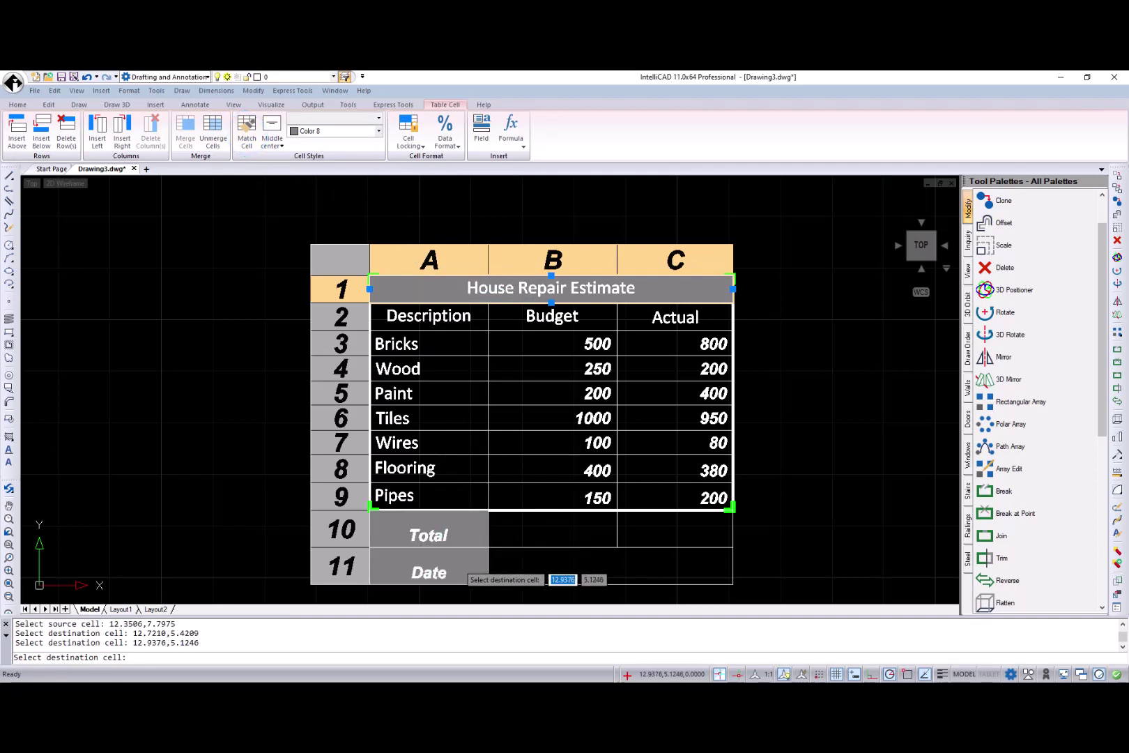
key("Escape")
left_click(552, 529)
left_click(510, 132)
Sum B3:B9 into B10 and C3:C9 into C10.
left_click(516, 171)
left_click(580, 346)
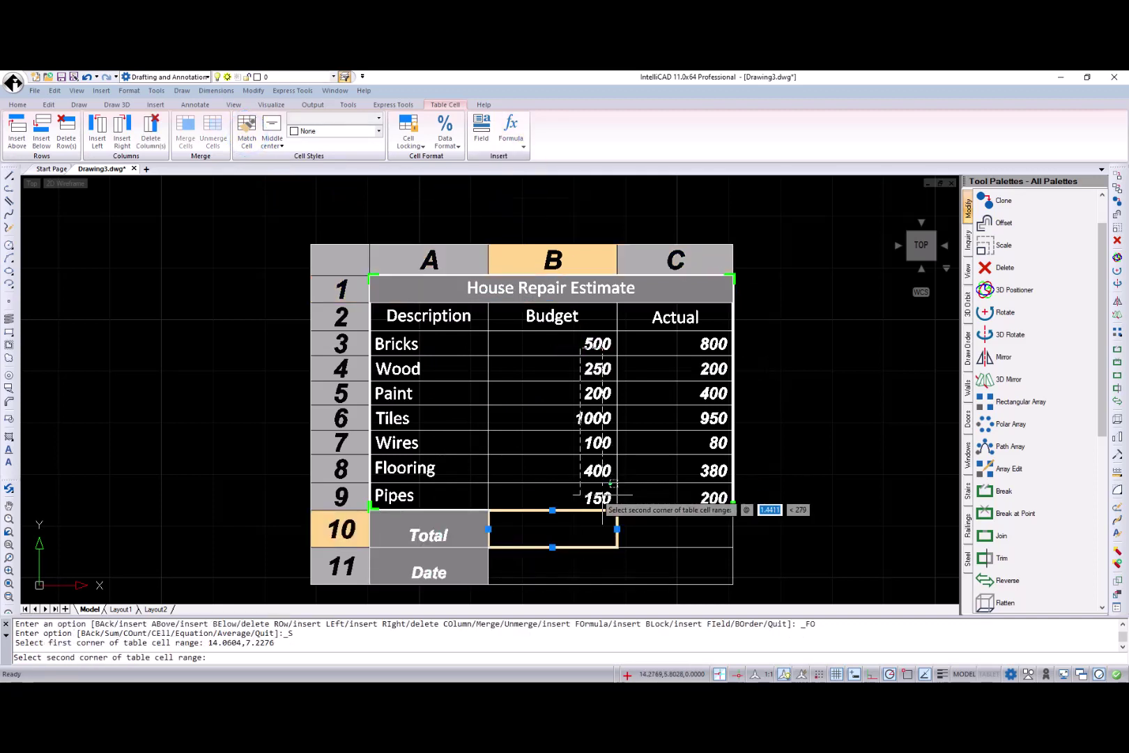
left_click(603, 495)
left_click(631, 516)
left_click(521, 143)
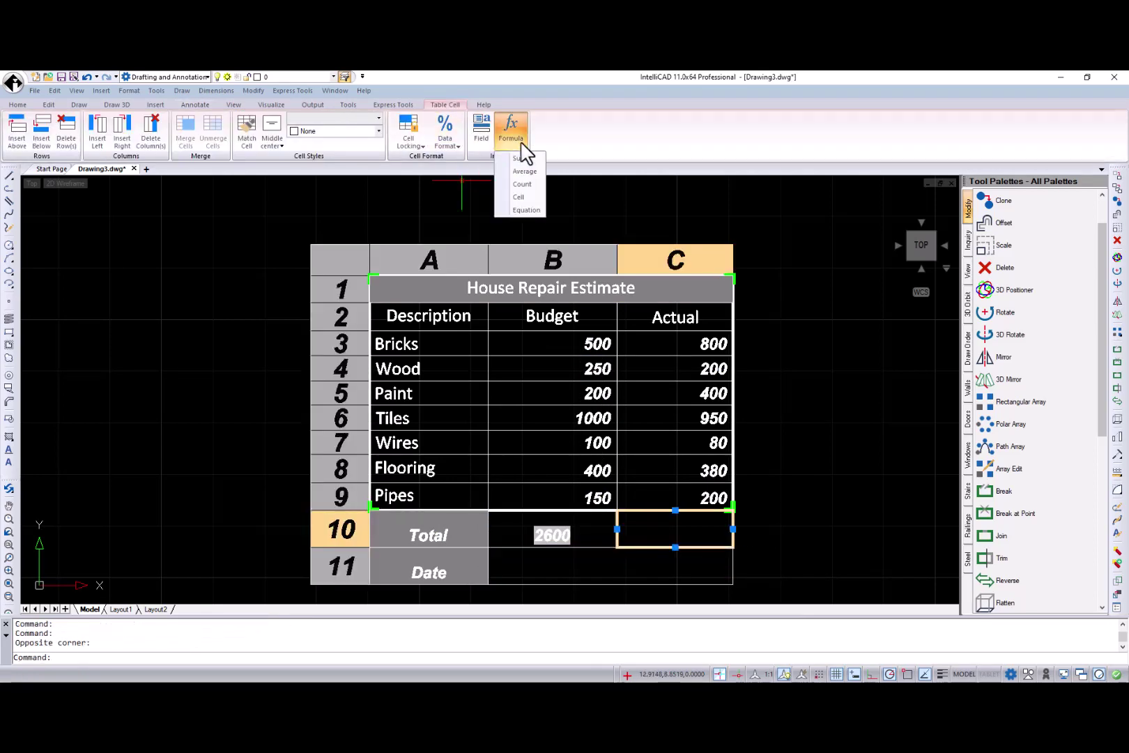
left_click(519, 158)
left_click(690, 342)
left_click(725, 496)
Insert a Date field into the merged cell beside Date.
left_click(533, 560)
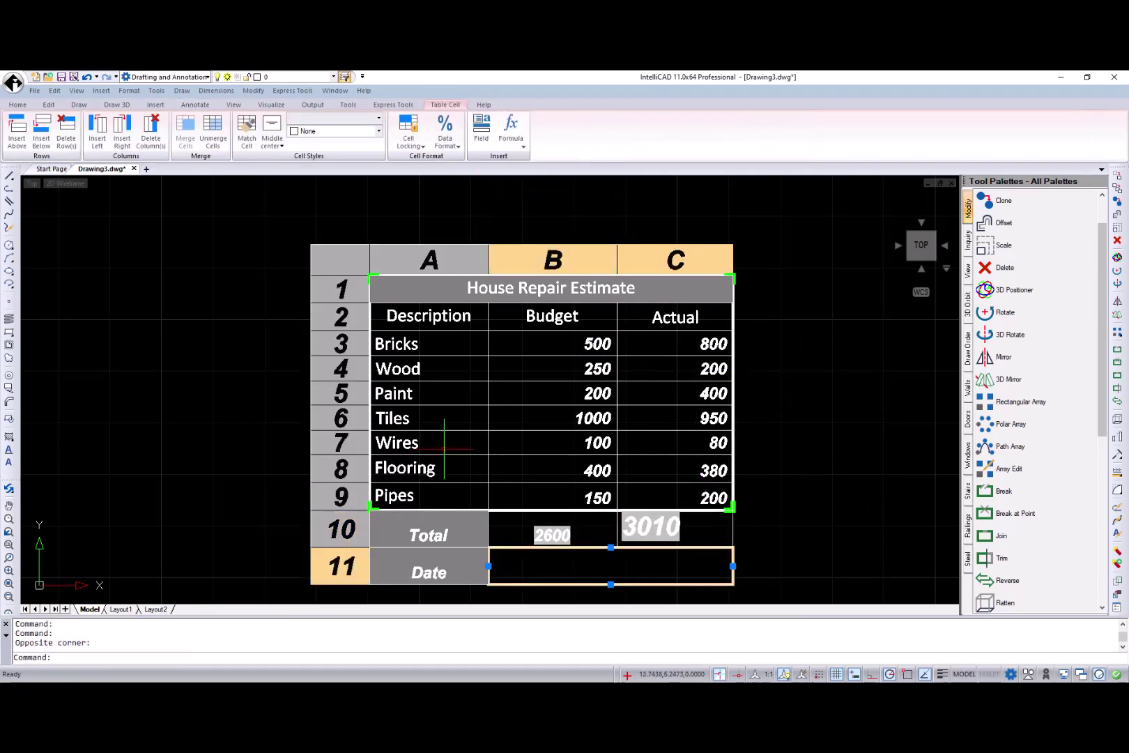
left_click(486, 132)
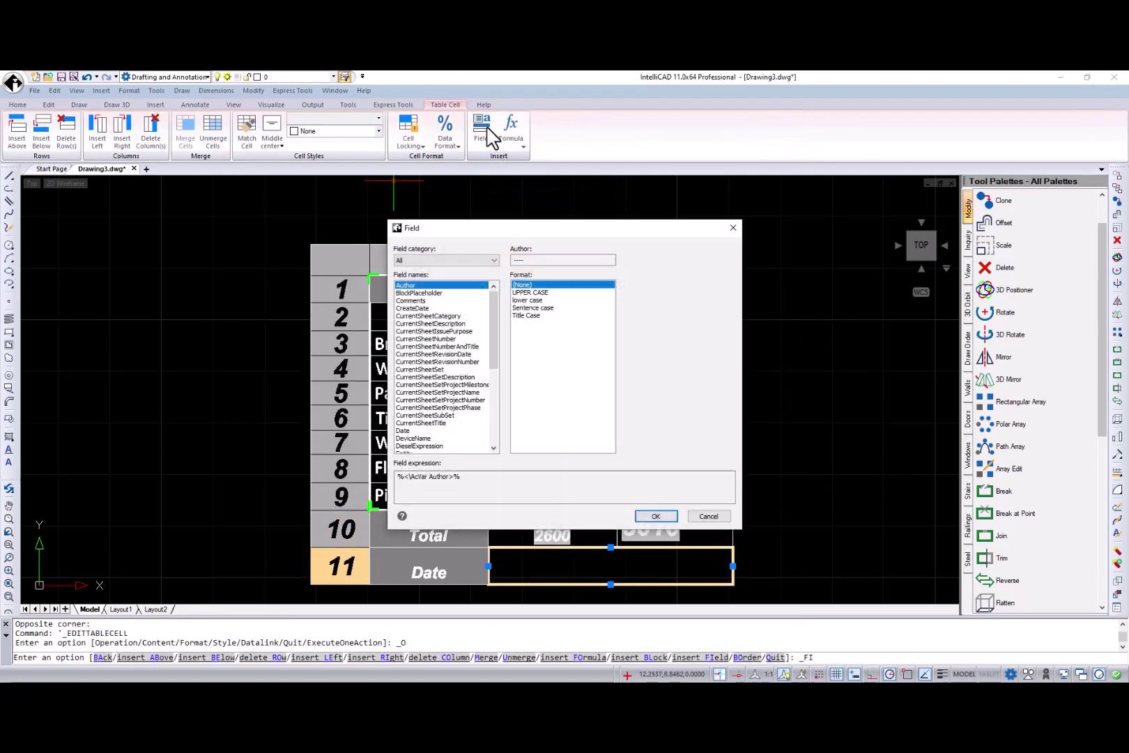
left_click(405, 430)
left_click(655, 516)
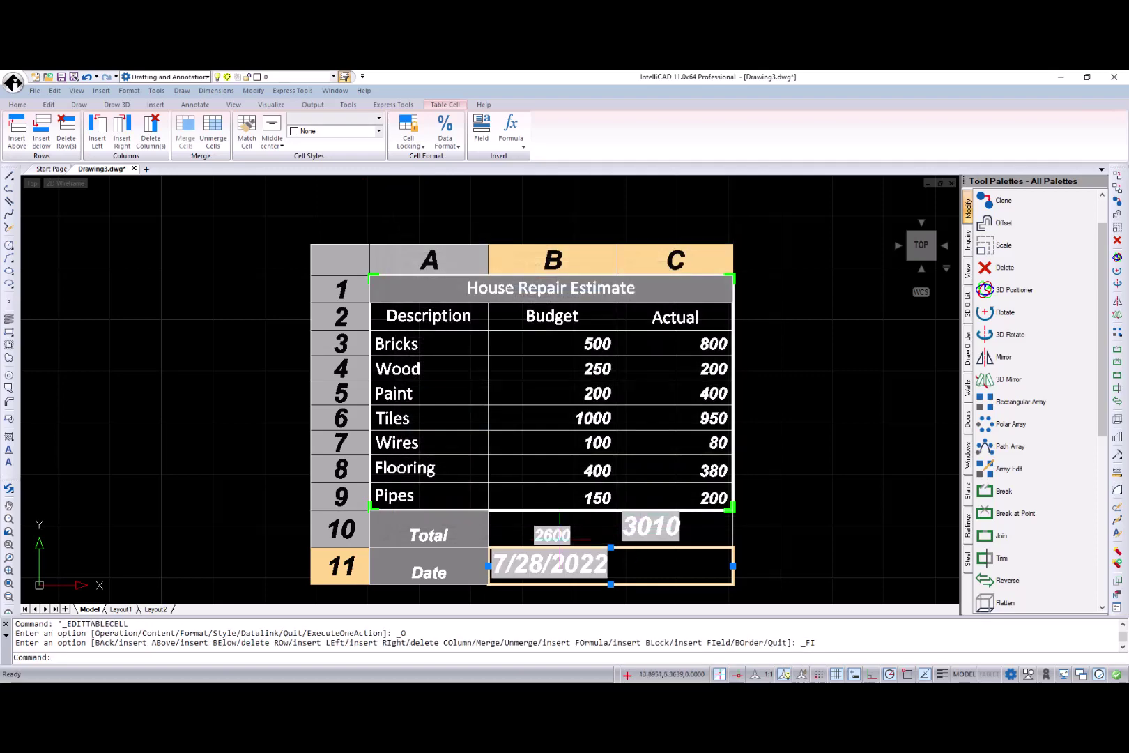
Match the totals and date cells to cell B9's data style.
left_click(245, 131)
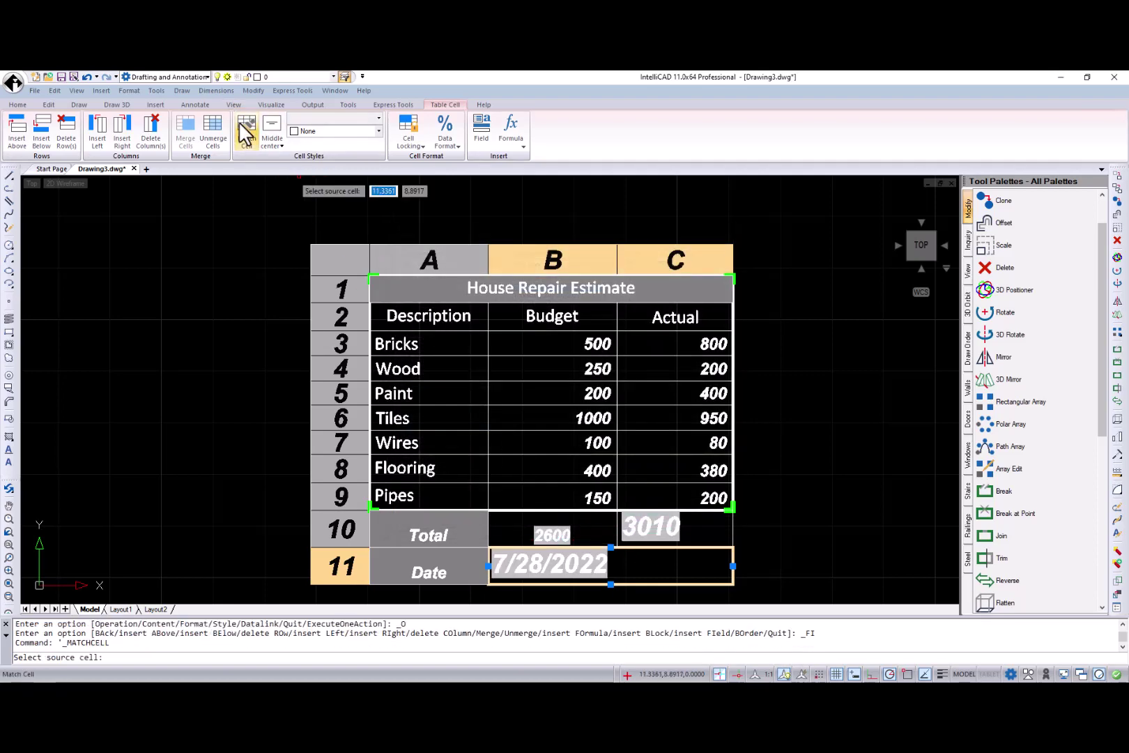
left_click(541, 496)
left_click(586, 536)
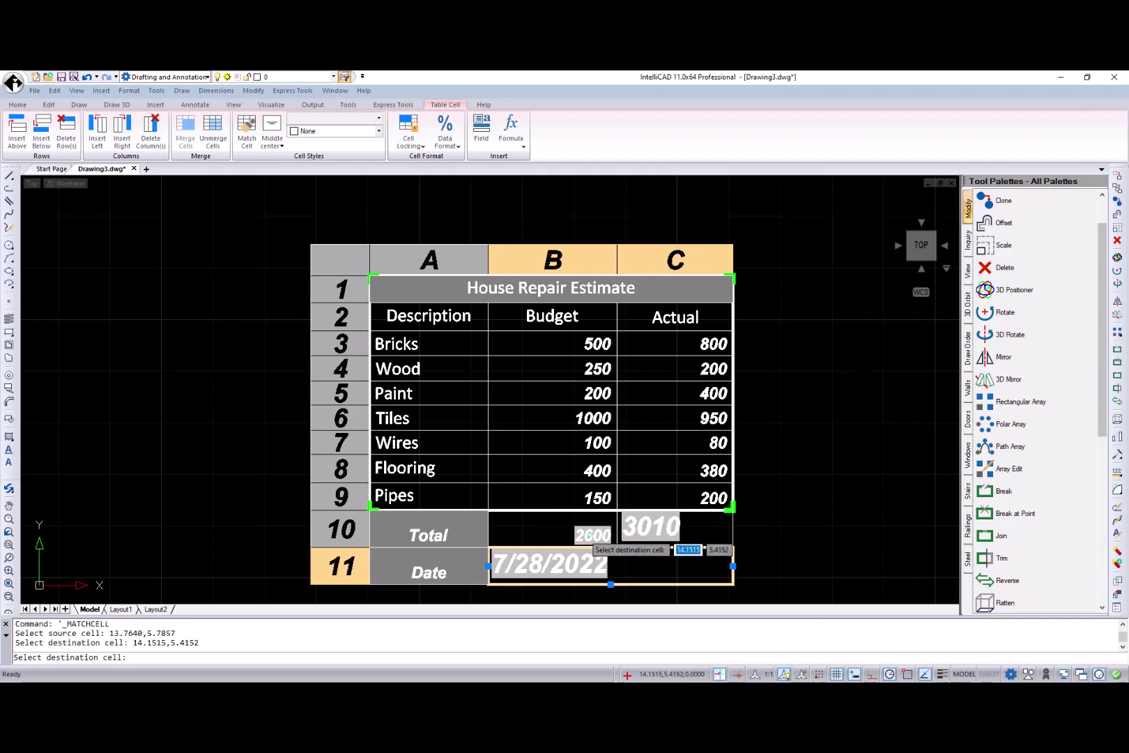
left_click(673, 529)
left_click(648, 566)
key("Escape")
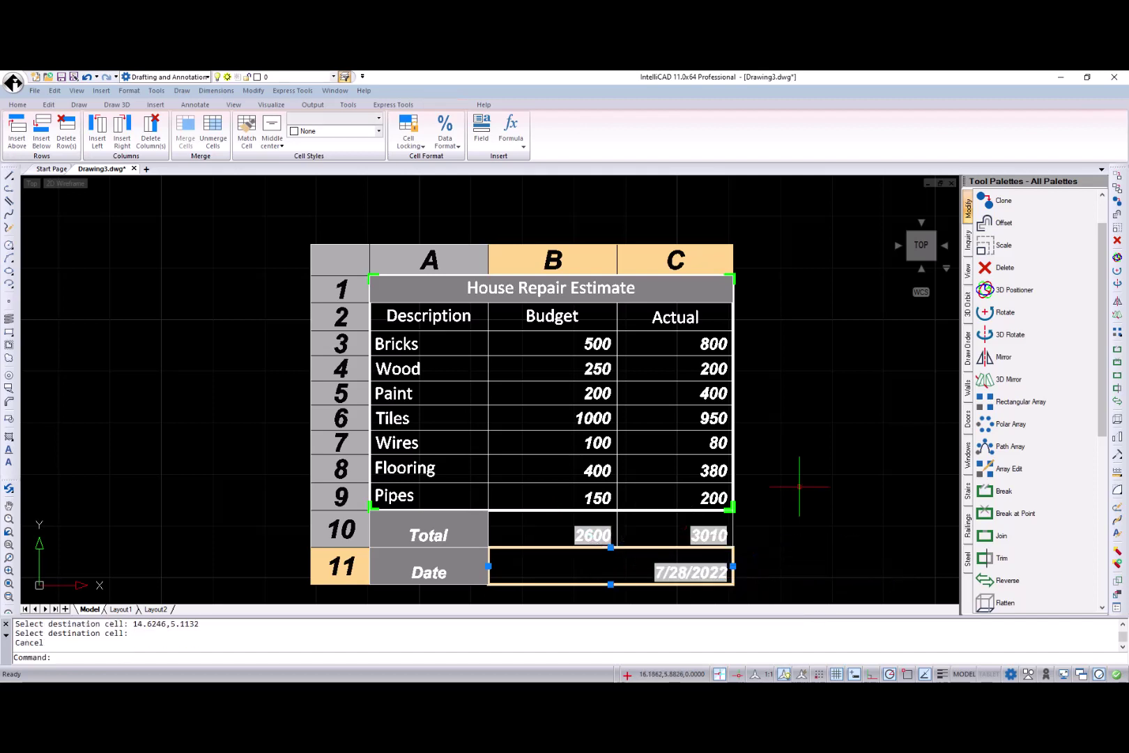
left_click(800, 486)
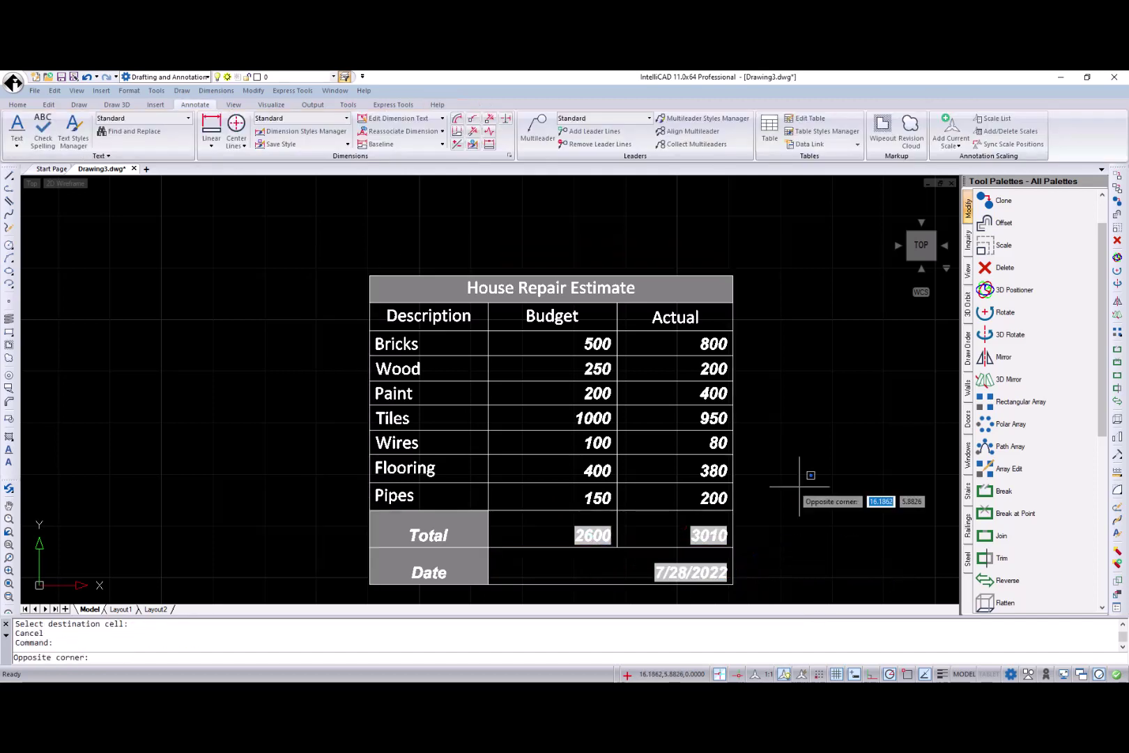
Save the House Repair Estimate table's data back to its linked source.
left_click(827, 145)
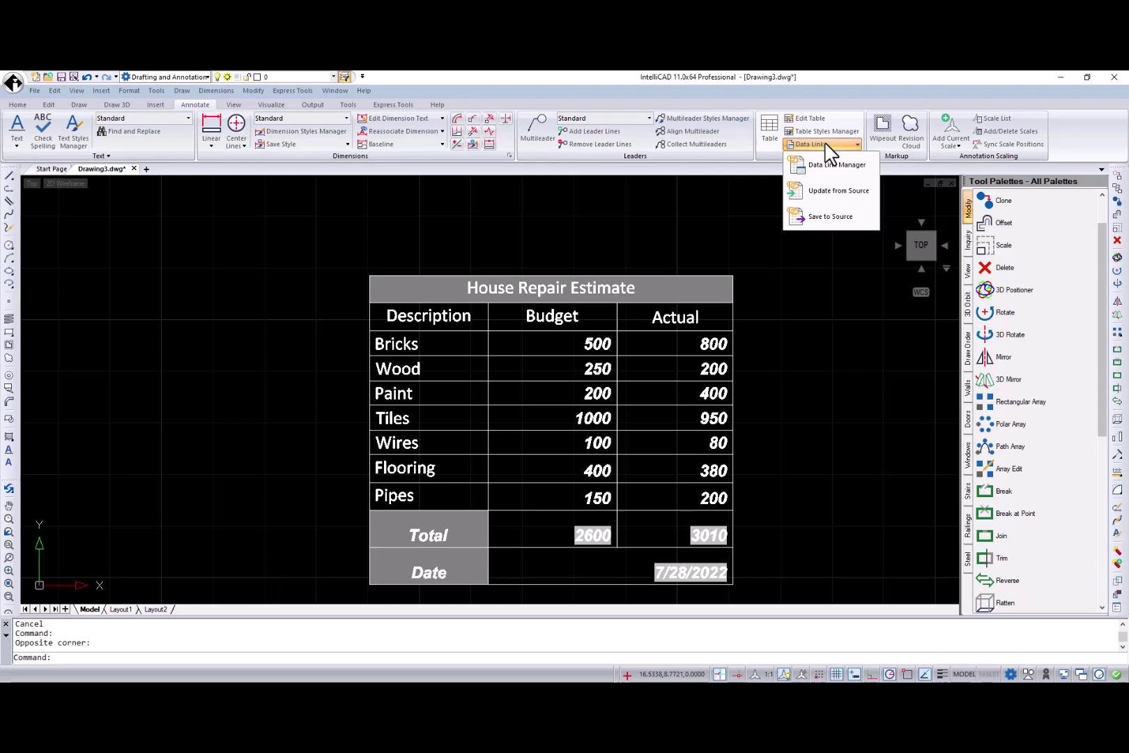
left_click(833, 217)
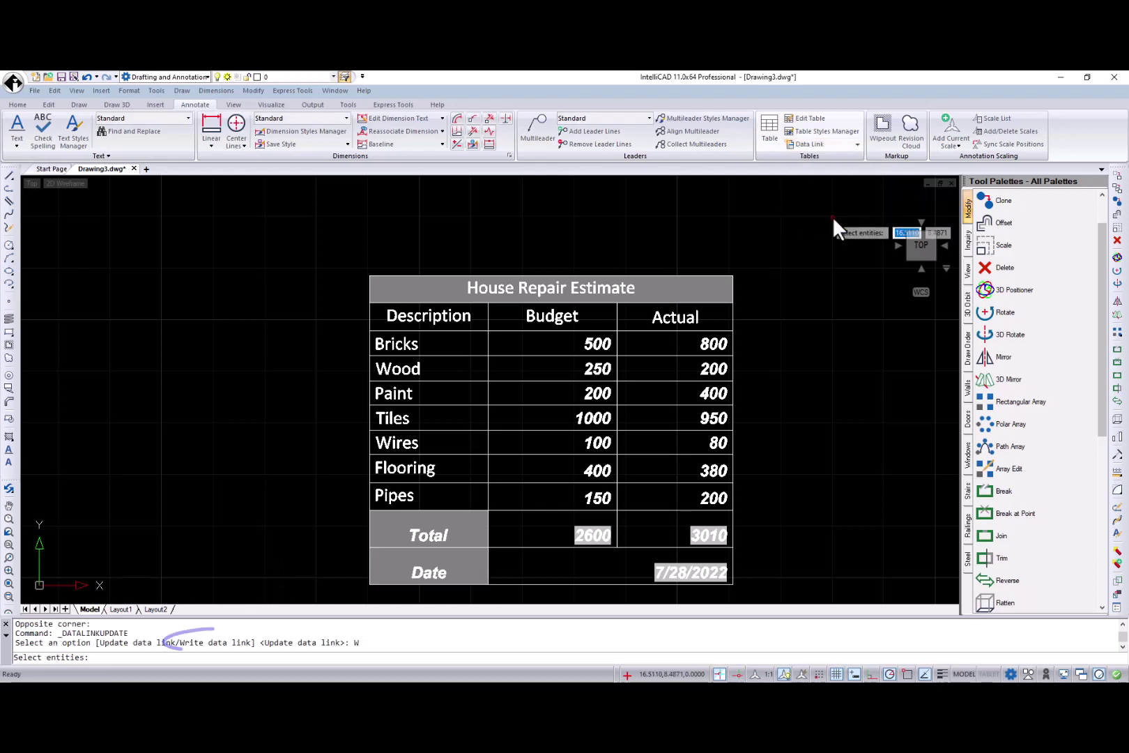
left_click(695, 311)
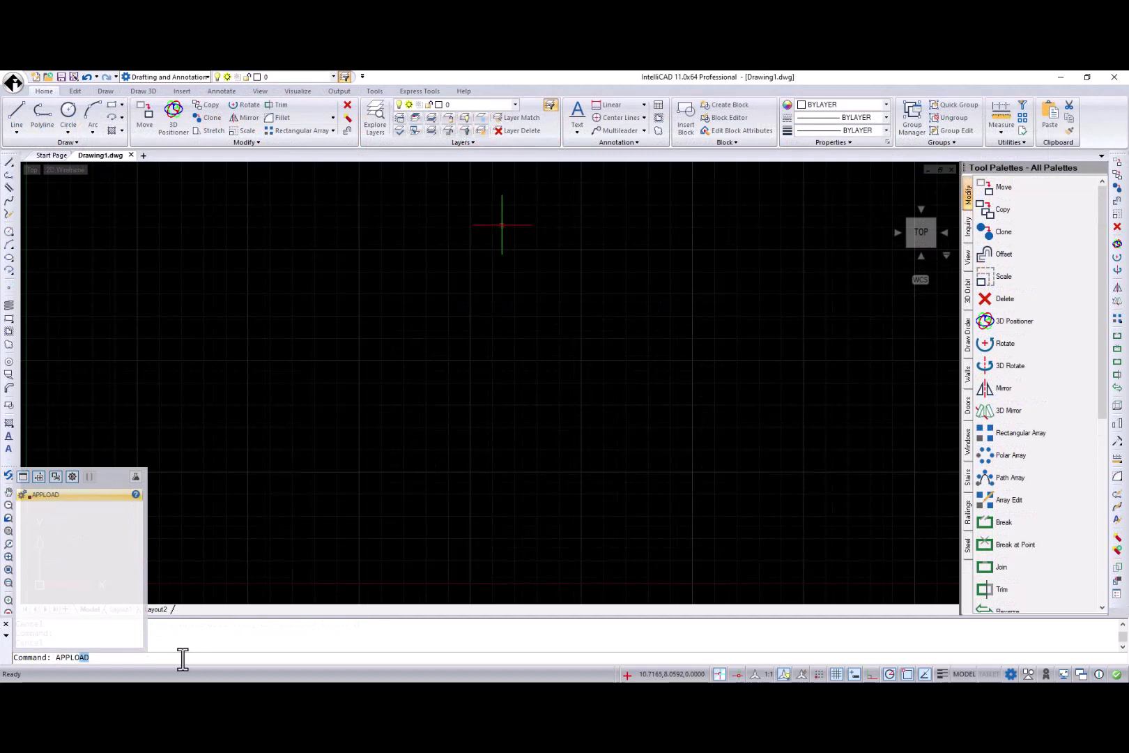
Add LayerStates.irx to the APPLOAD Startup Suite.
key("Return")
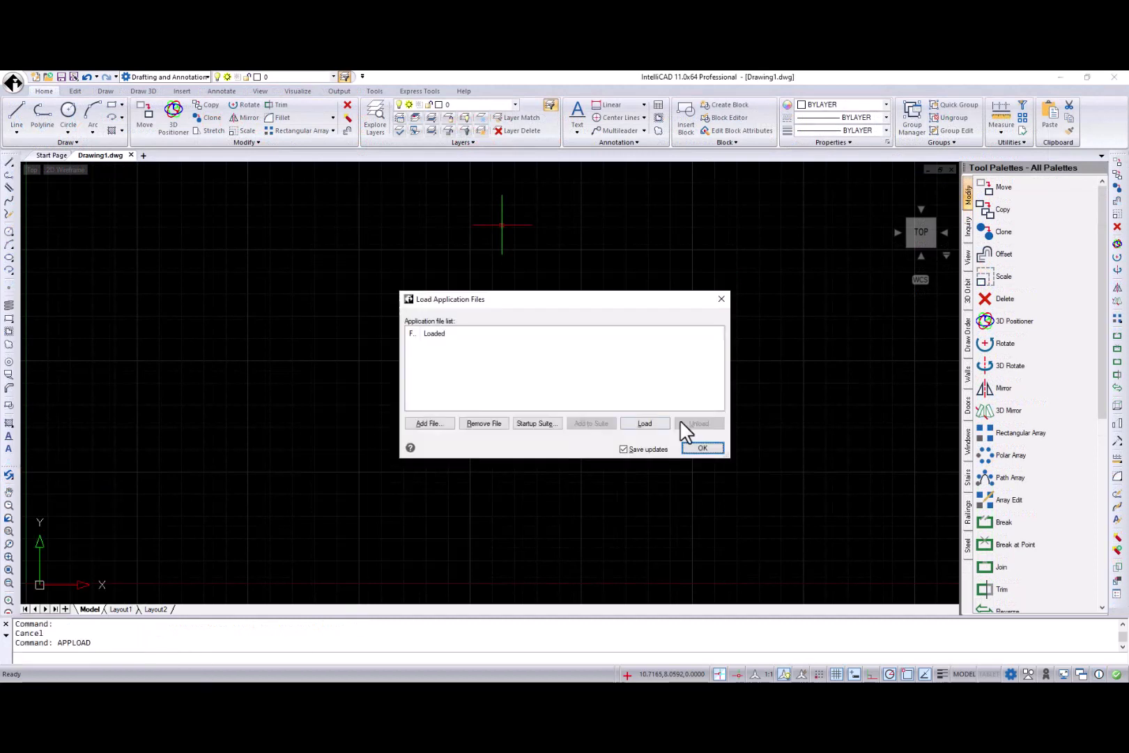
left_click(543, 426)
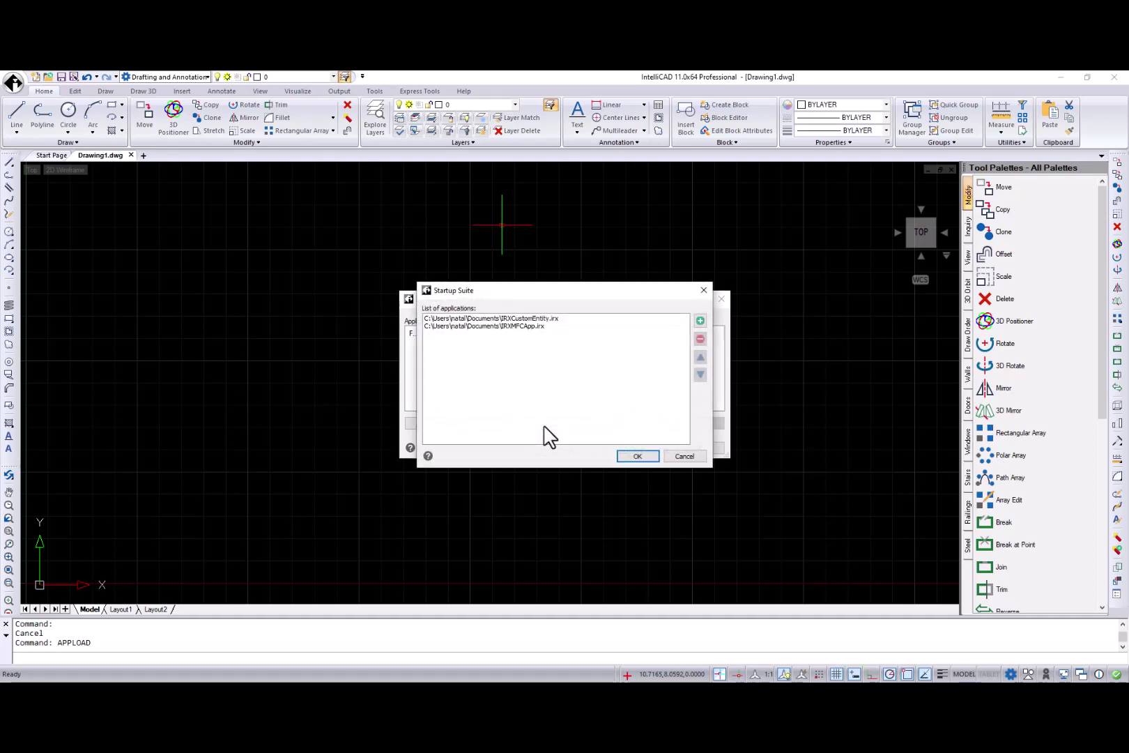
left_click(700, 321)
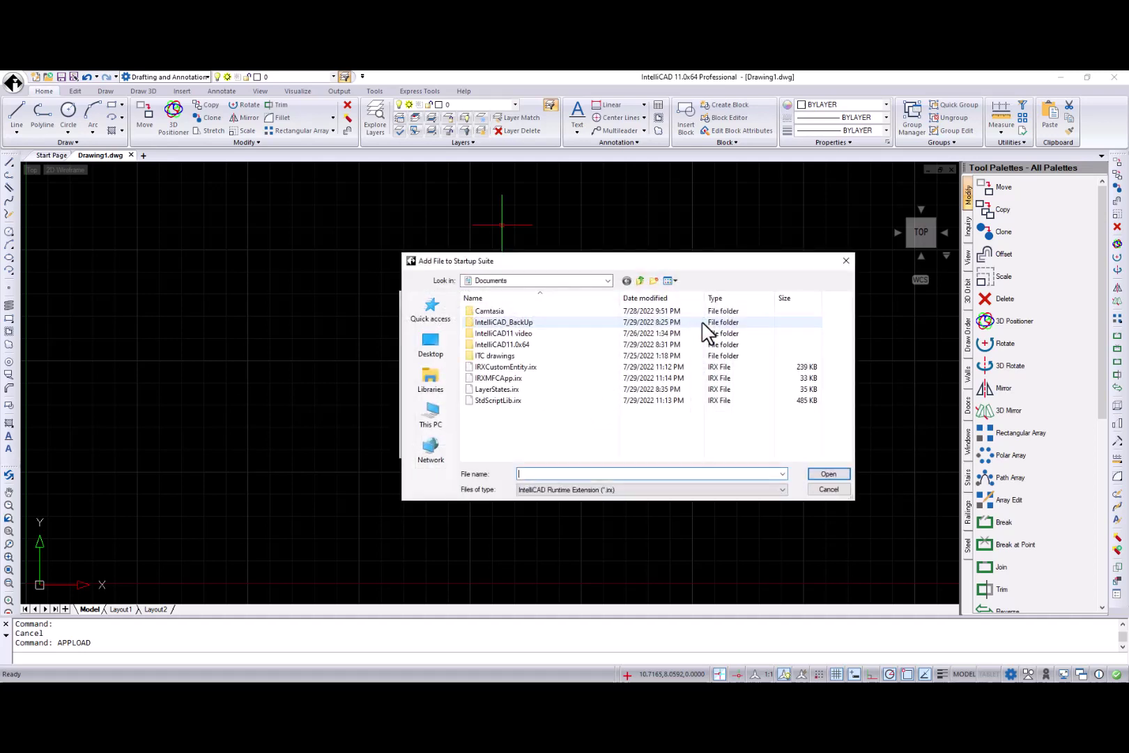
left_click(530, 389)
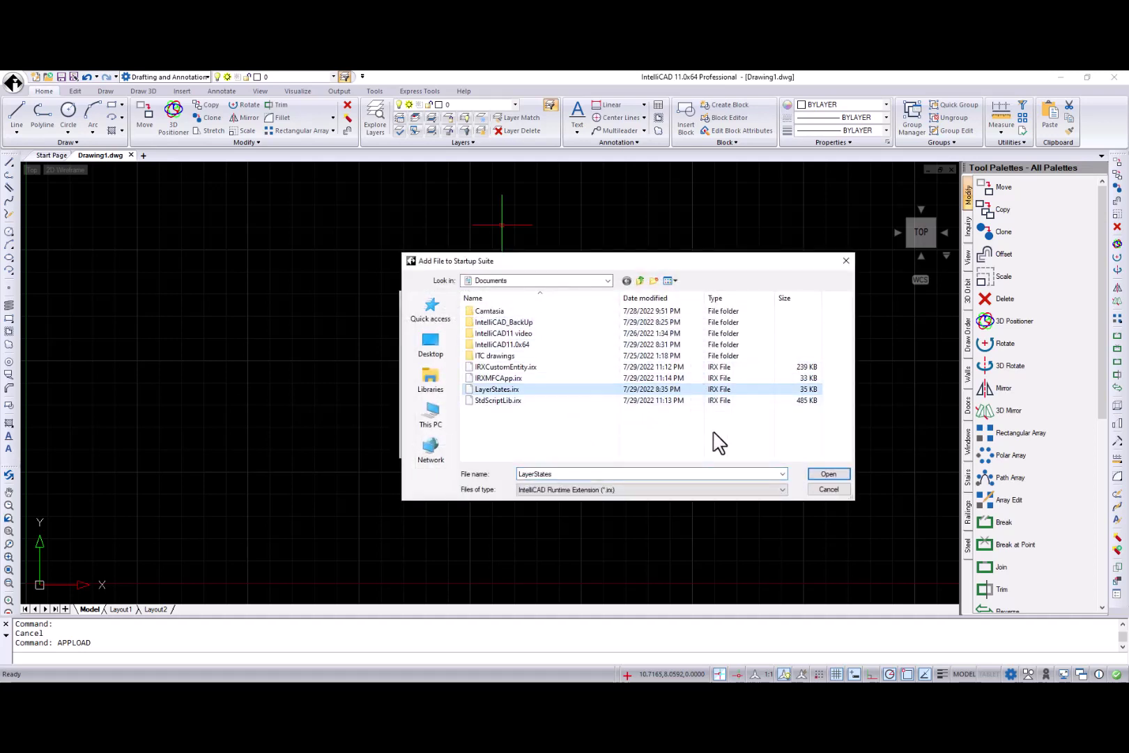
left_click(829, 474)
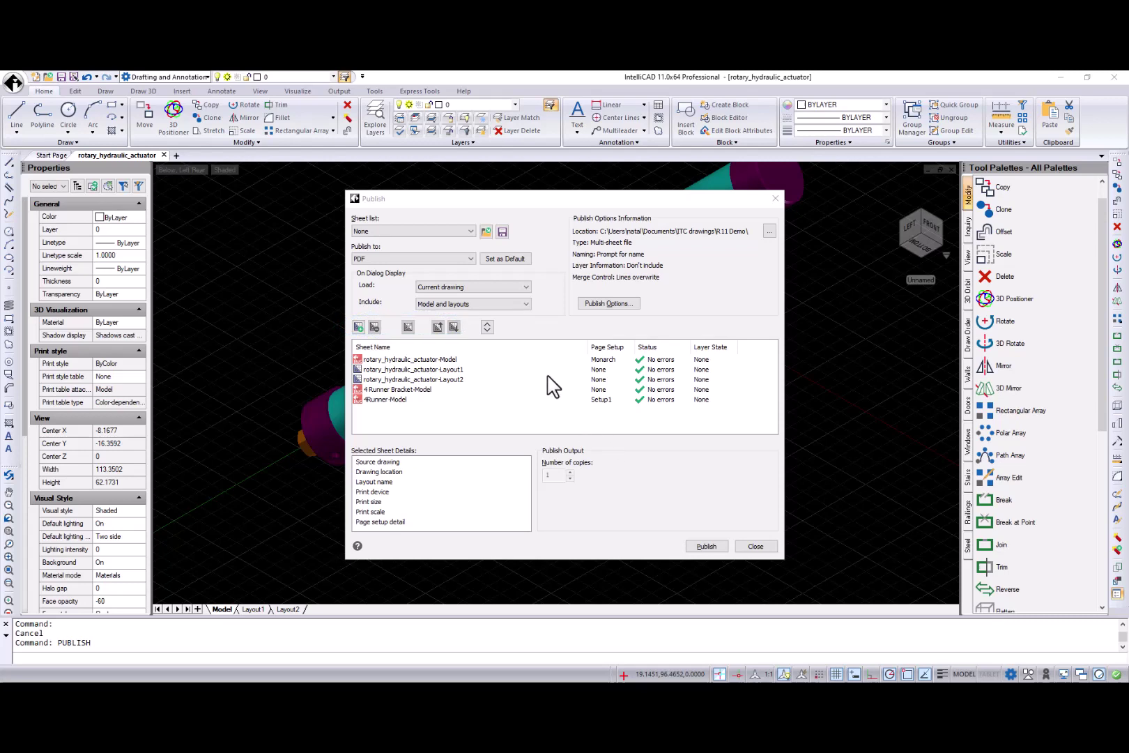
Try reversing the sheet order and browsing the output folder, leaving both unchanged.
left_click(487, 327)
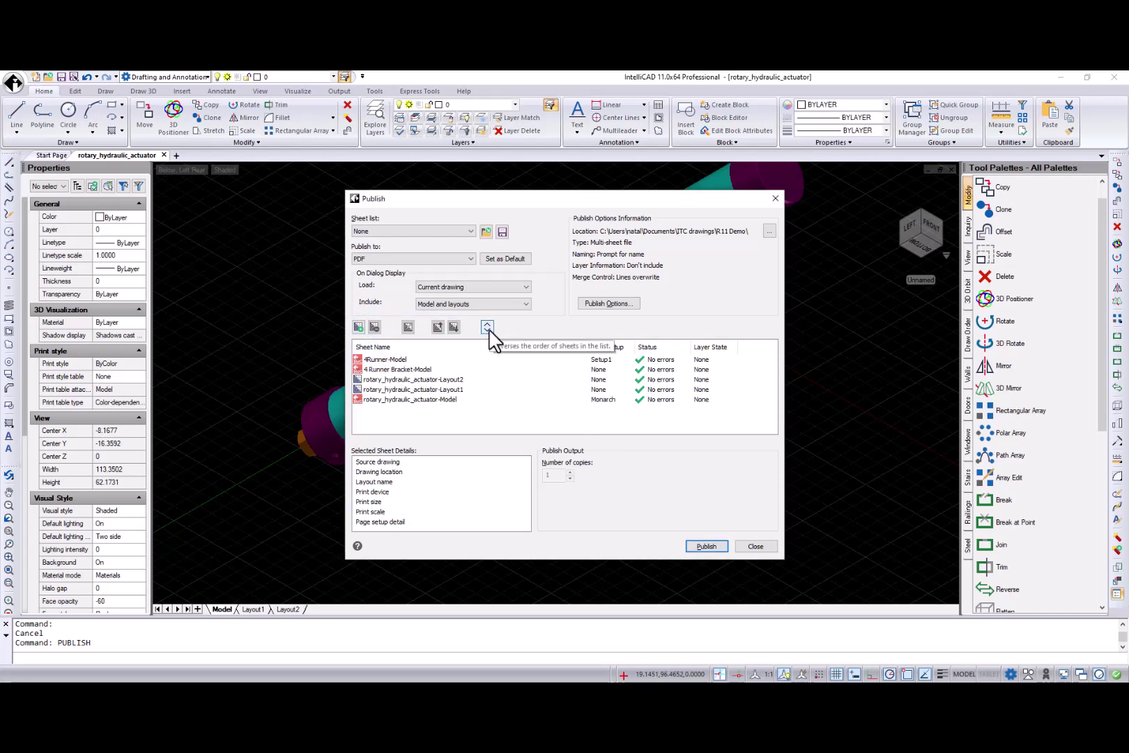
left_click(487, 327)
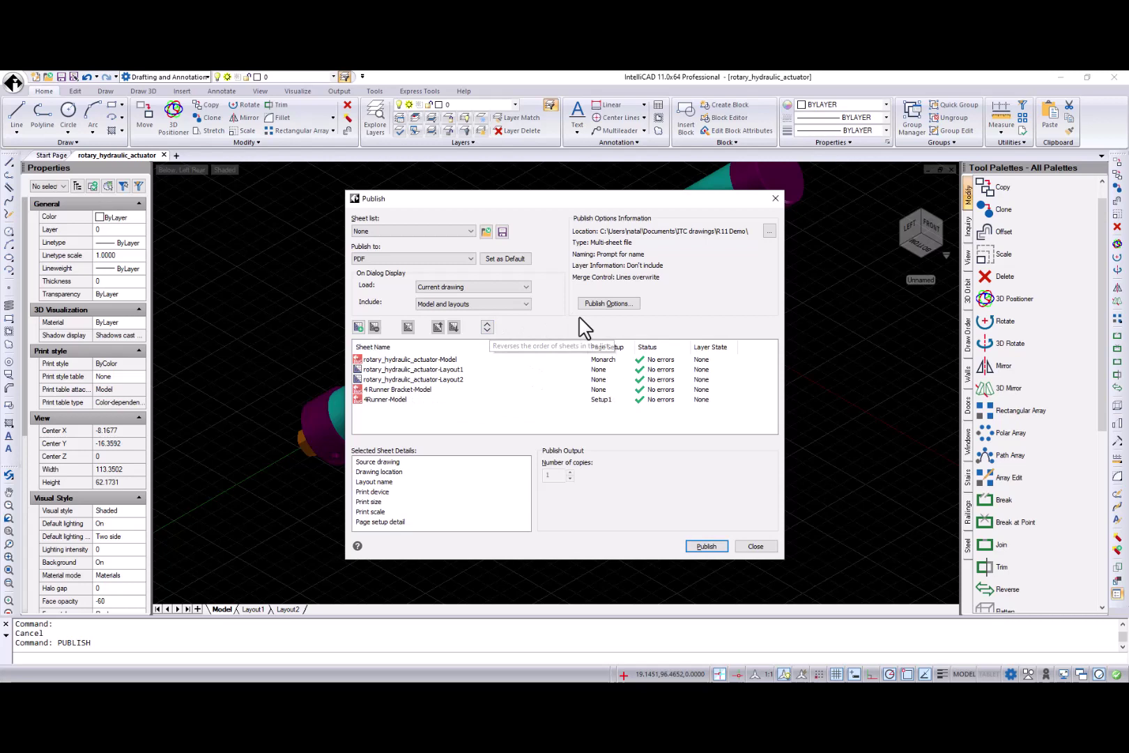
left_click(770, 231)
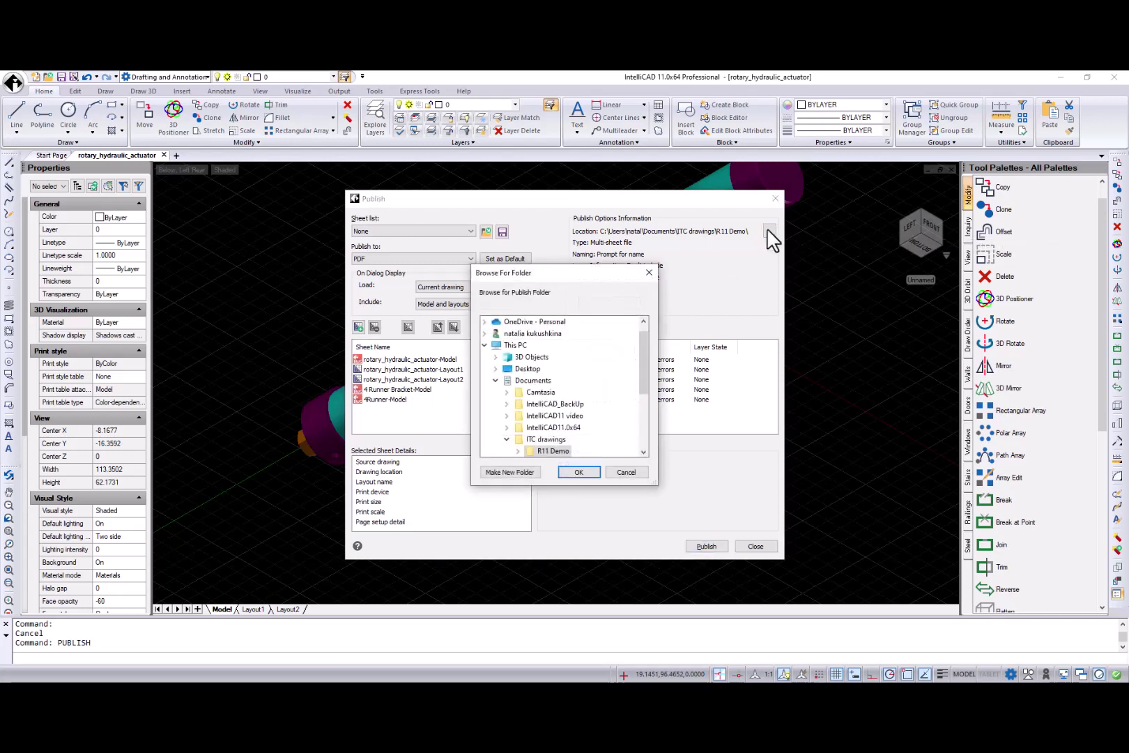
left_click(649, 271)
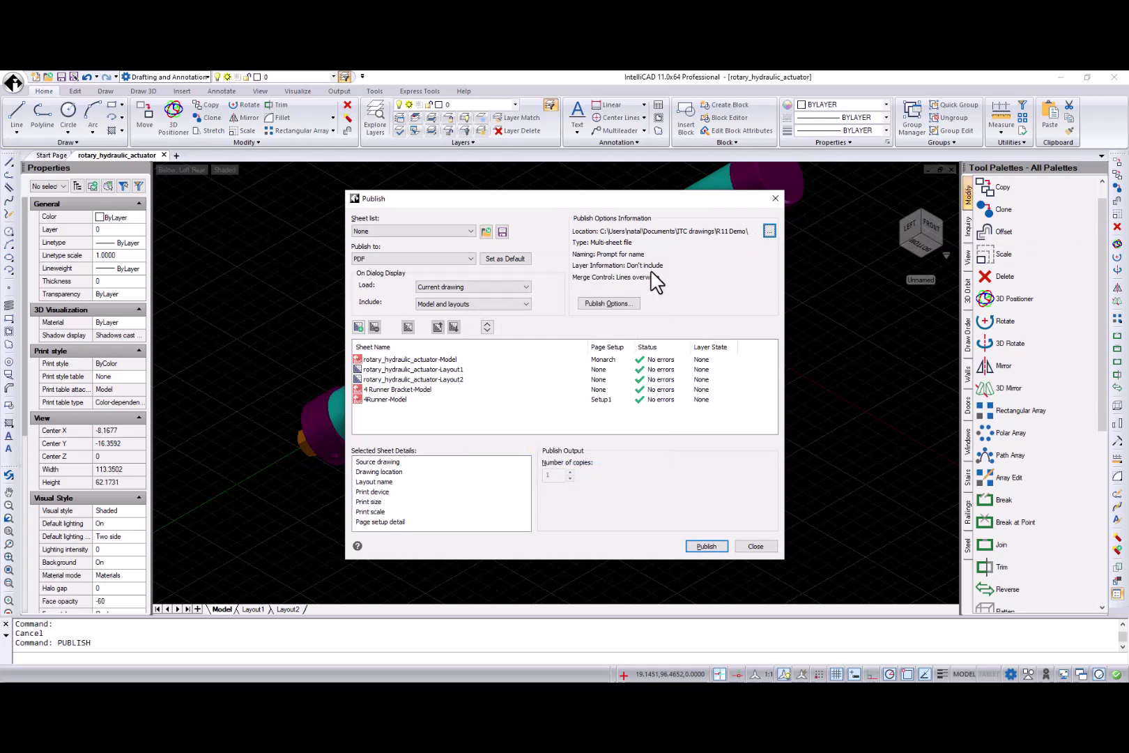
Apply page setup Setup1 to the three Model sheets.
left_click(612, 359)
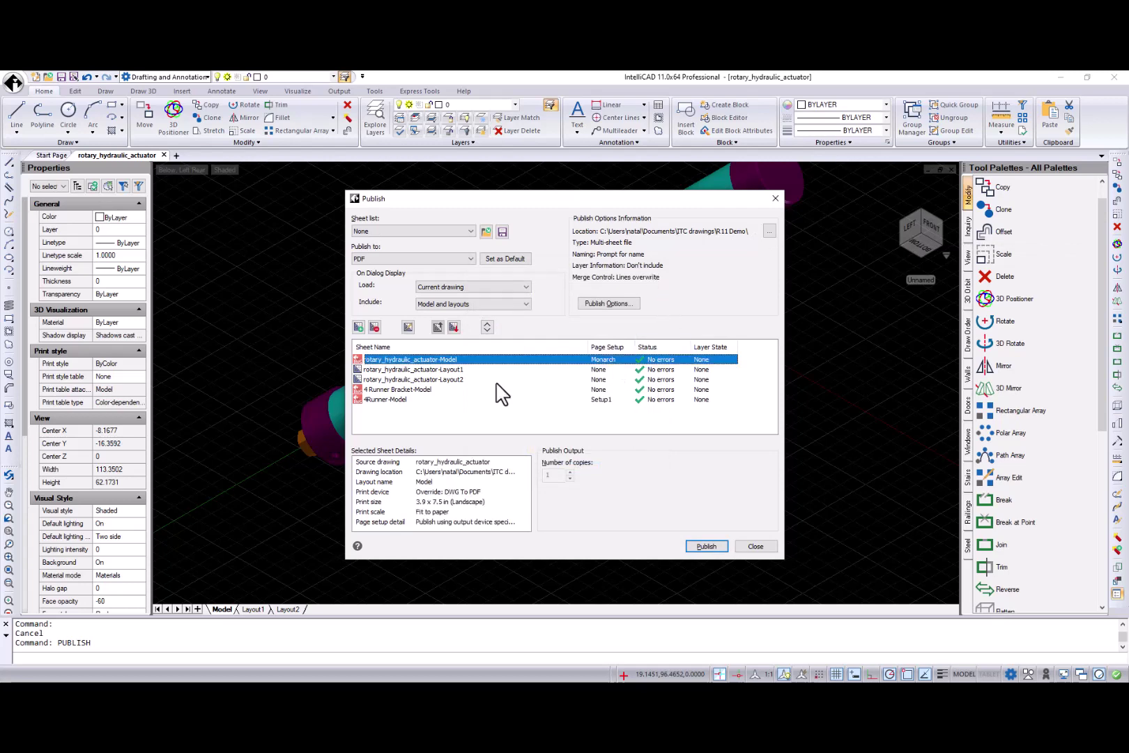
left_click(412, 389, "ctrl")
left_click(405, 399, "ctrl")
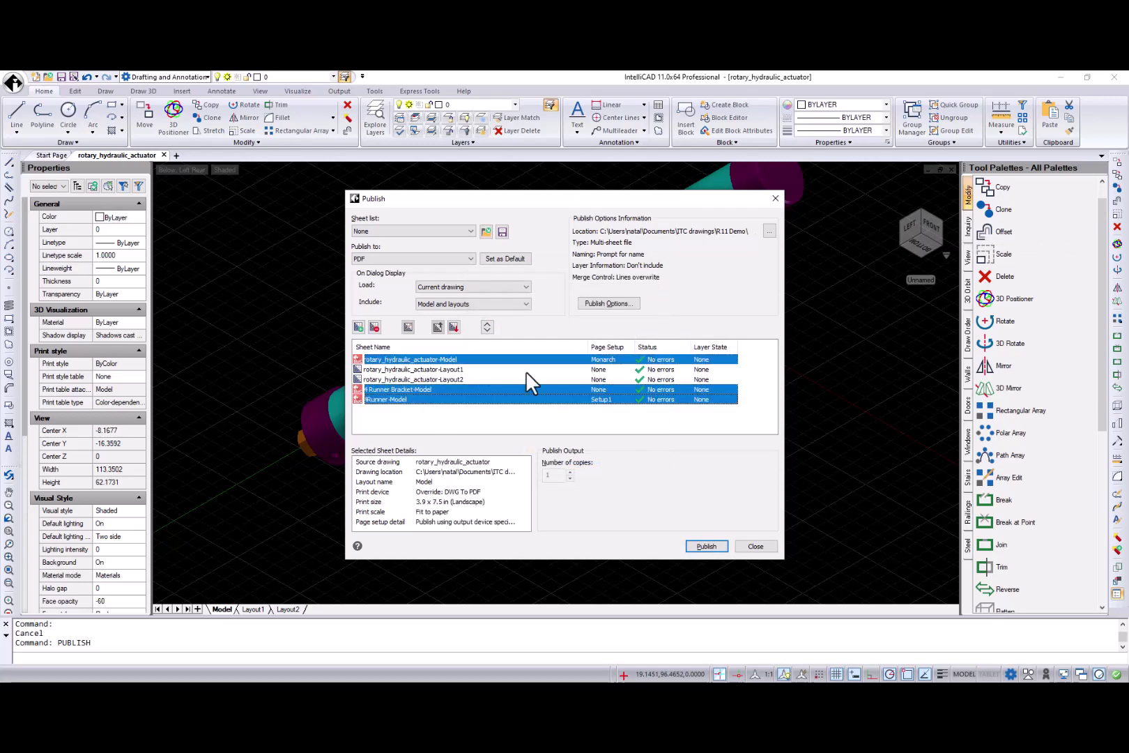
left_click(625, 360)
left_click(628, 362)
left_click(619, 381)
Apply layer state RHA 0 to Layout1 and Layout2.
left_click(503, 369)
left_click(492, 380, "shift")
left_click(703, 376)
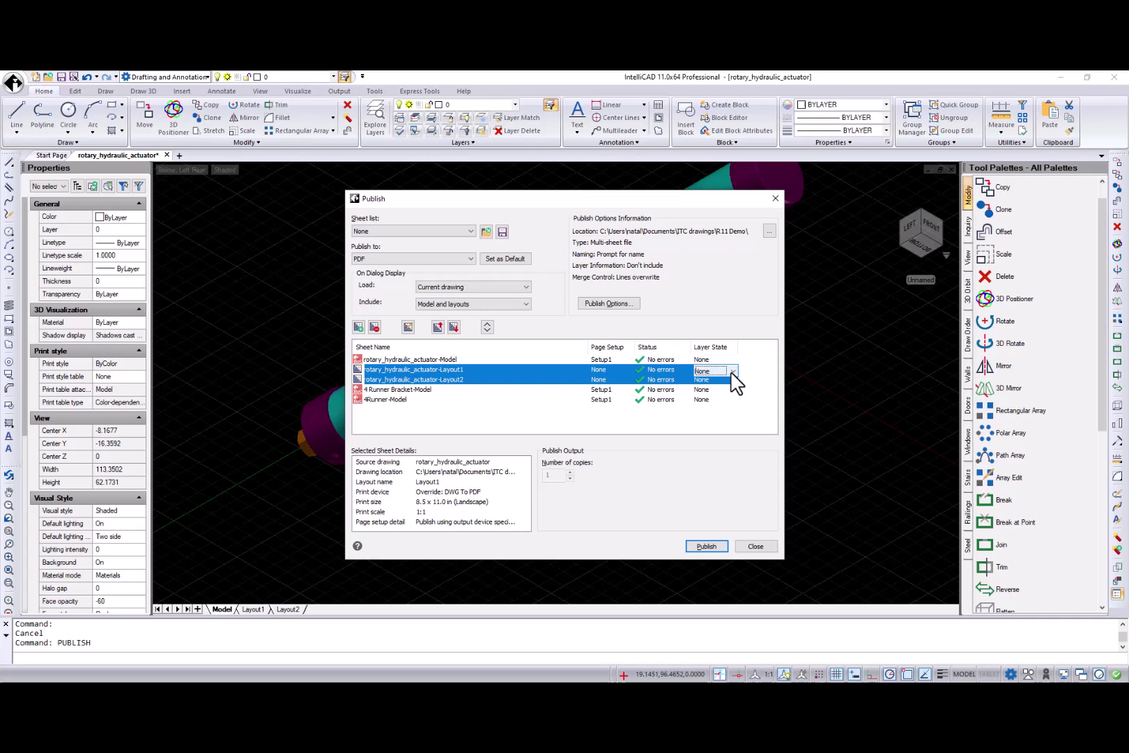
left_click(713, 379)
left_click(716, 400)
left_click(655, 427)
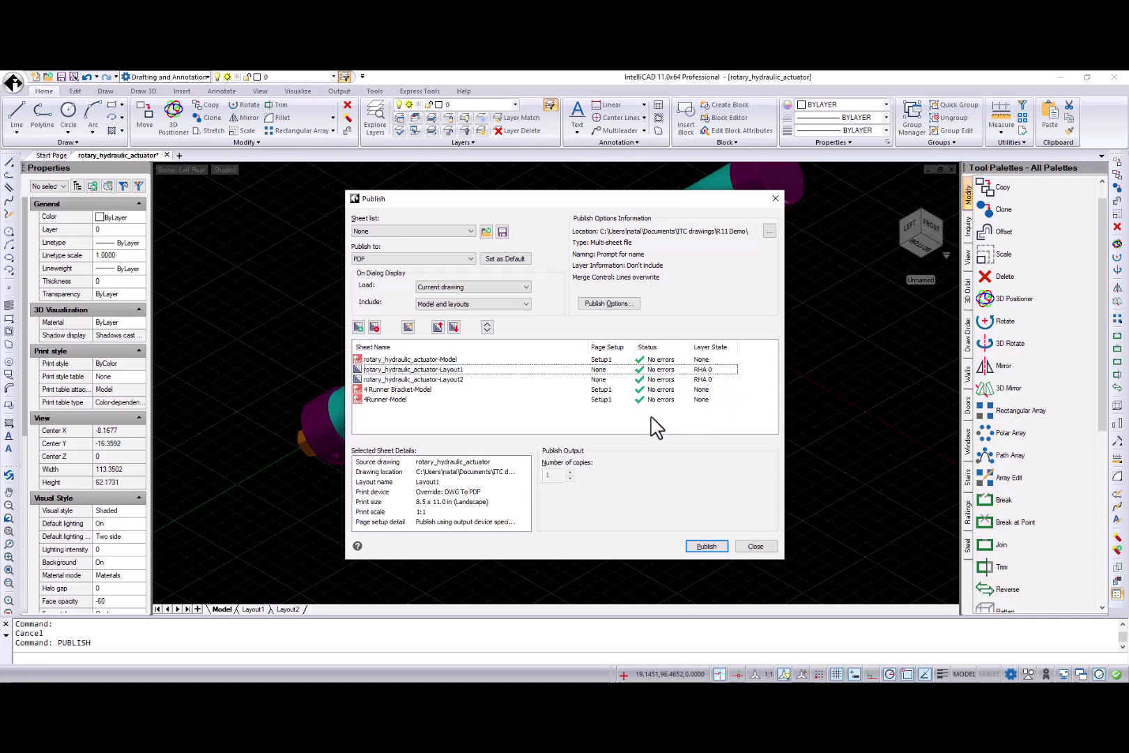
Add the Apartment Building drawing's model sheet only to the publish list.
left_click(357, 327)
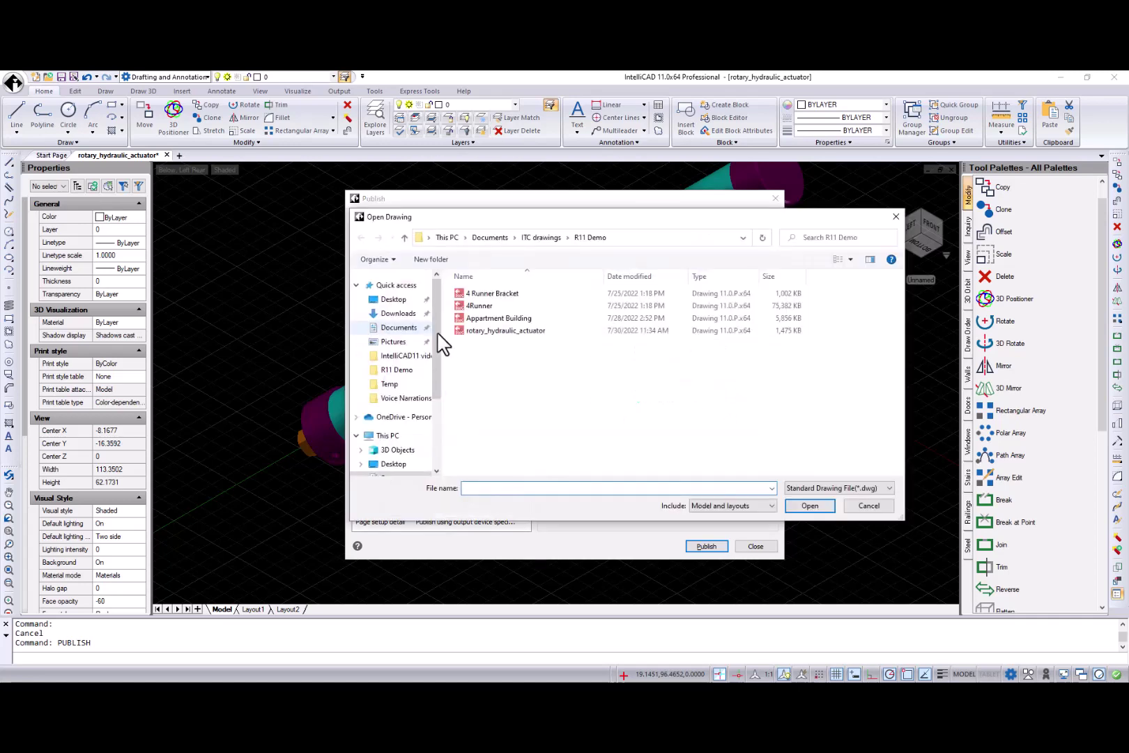
left_click(486, 319)
left_click(750, 506)
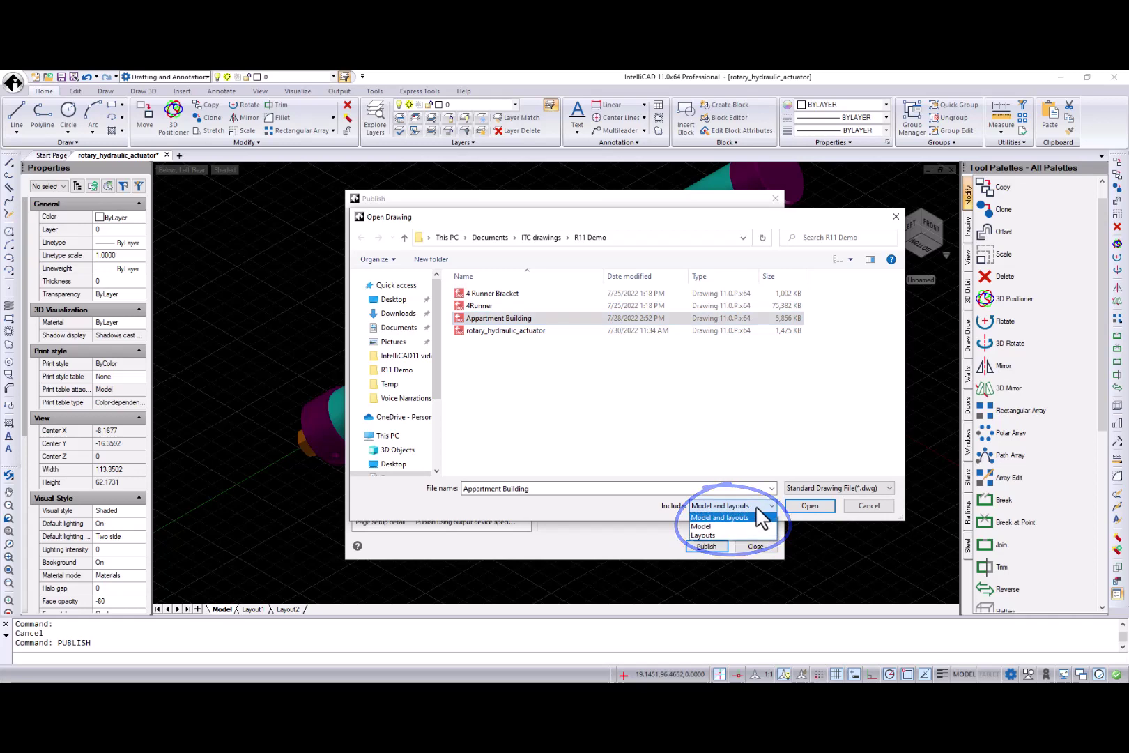
left_click(753, 526)
left_click(808, 506)
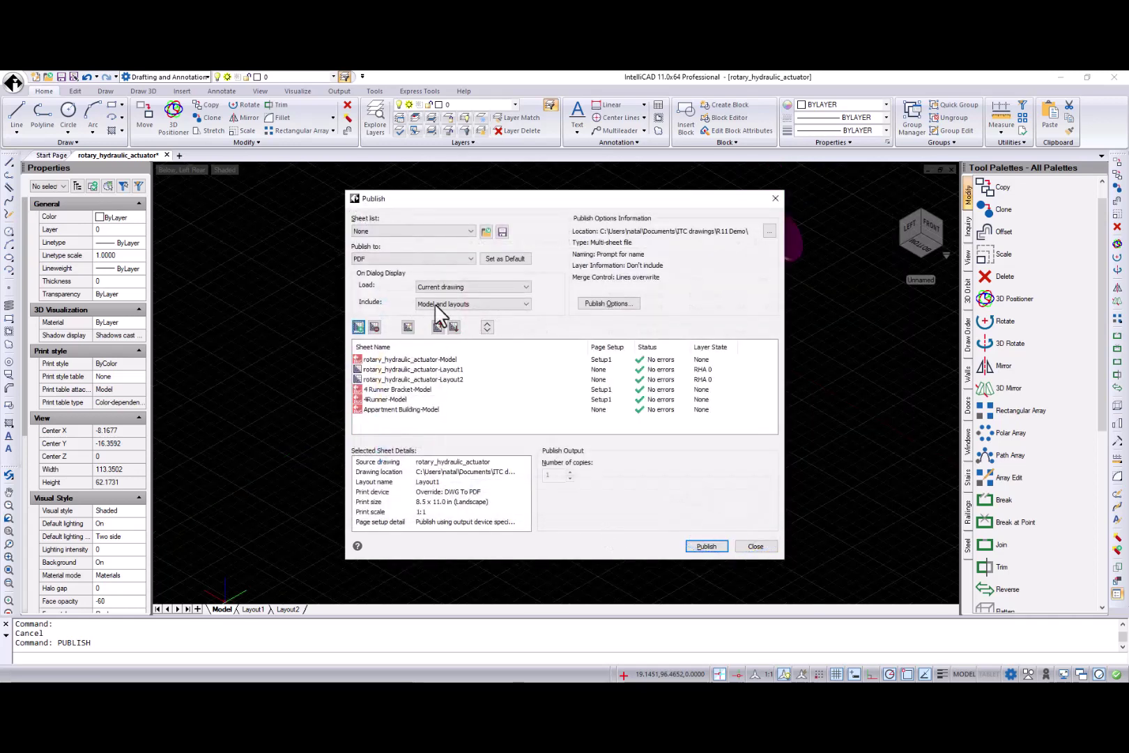
Review the Load and Include options, keeping current drawing and model plus layouts.
left_click(527, 296)
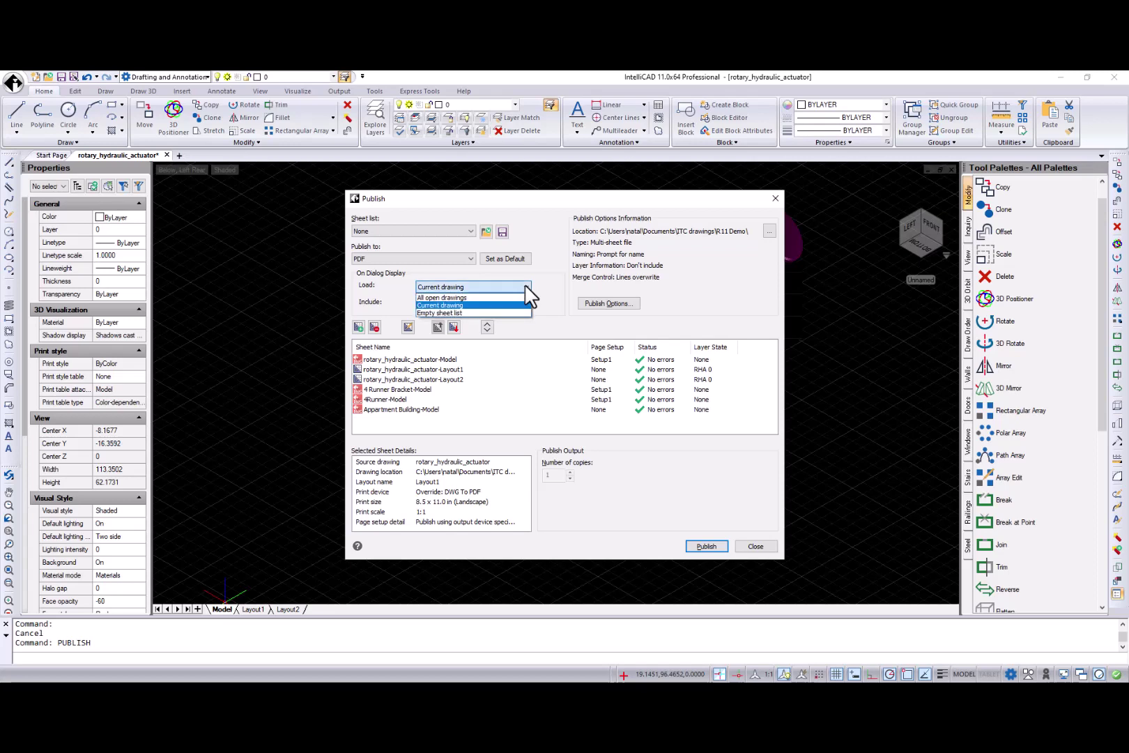
left_click(526, 286)
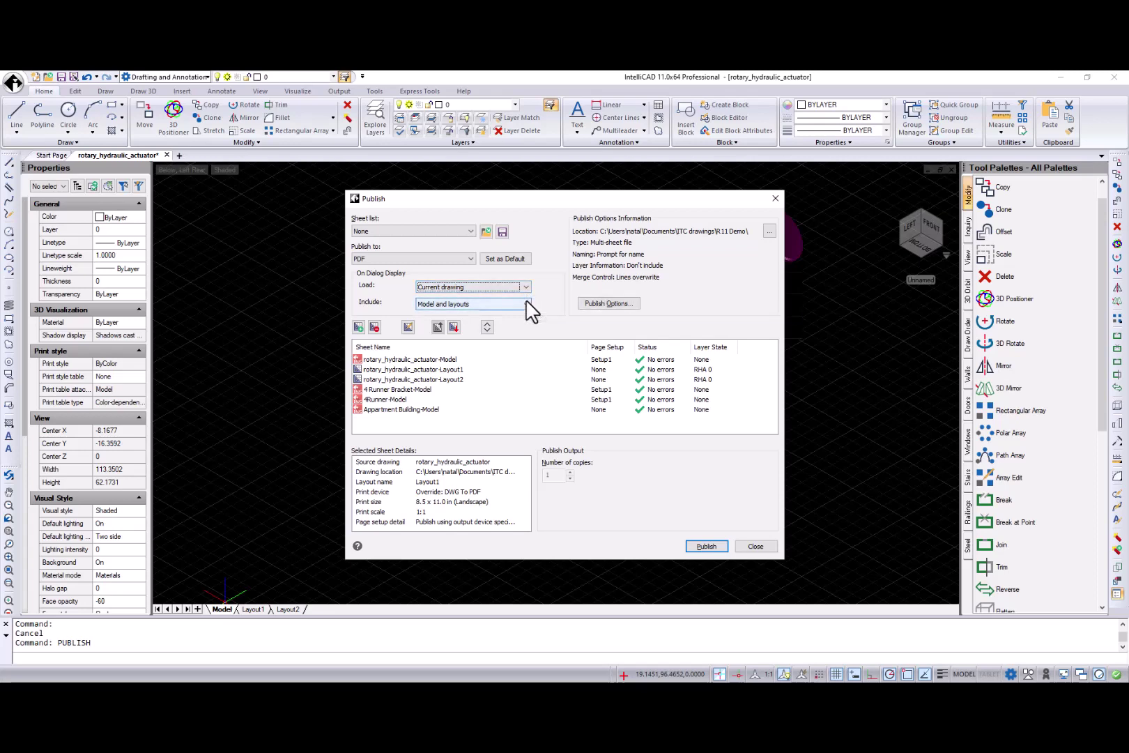
left_click(527, 305)
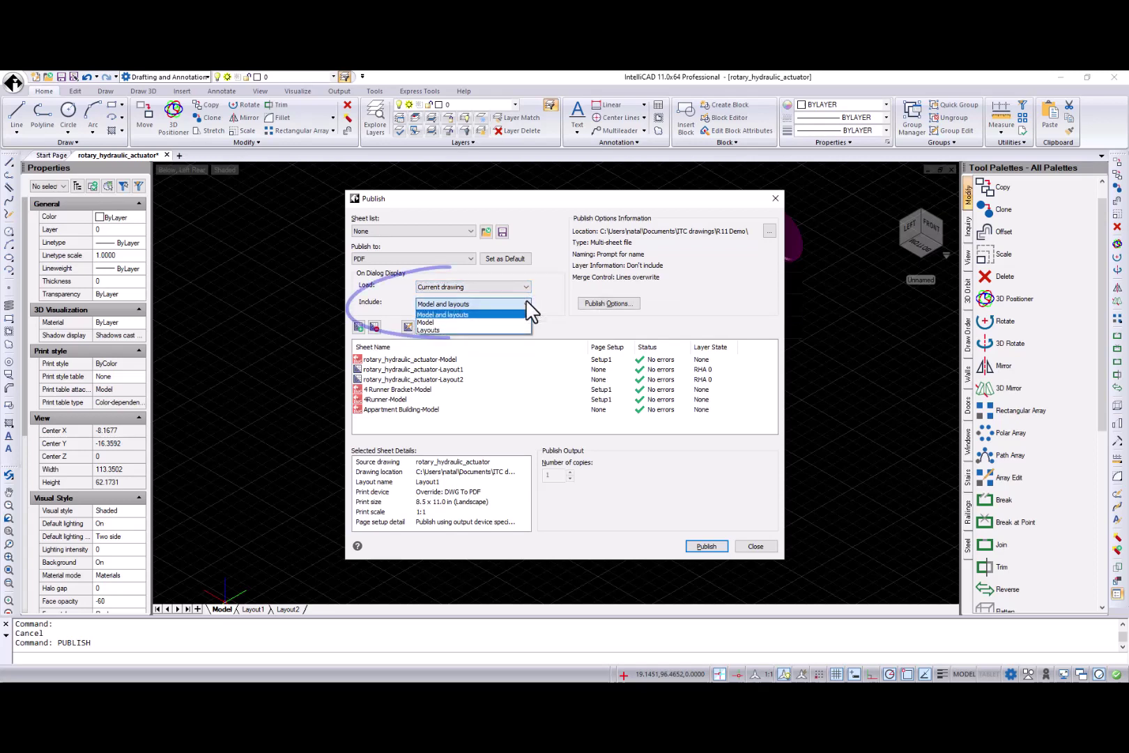
left_click(526, 300)
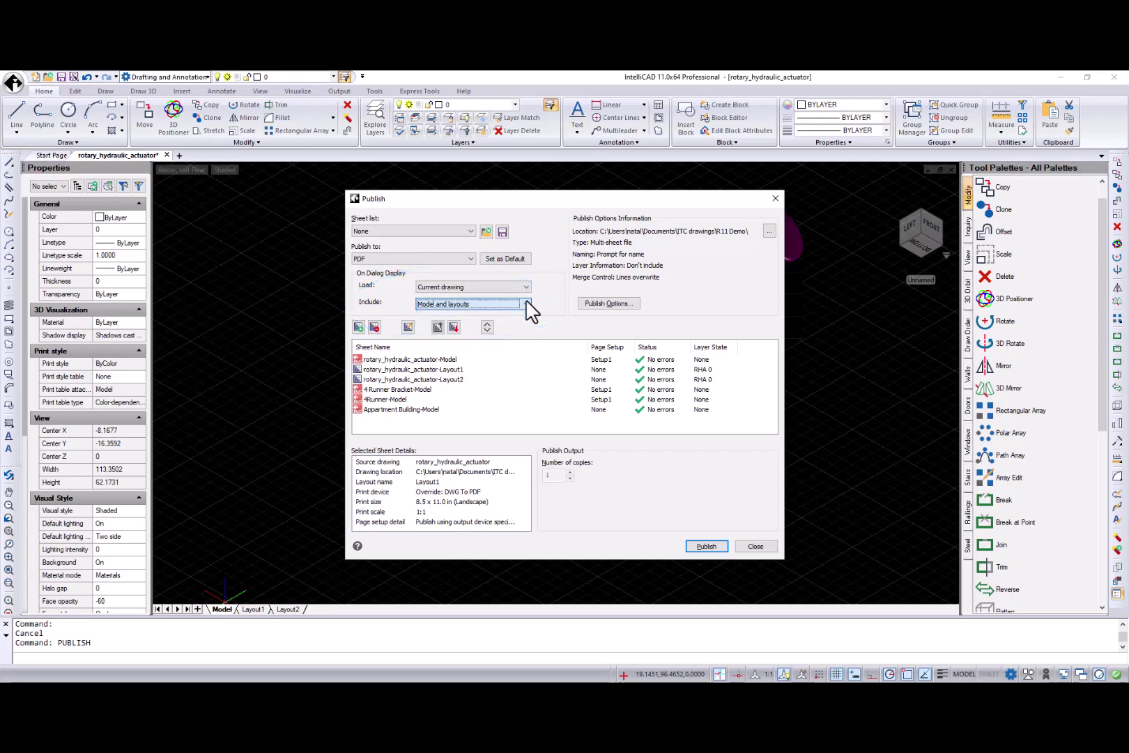
key("Tab")
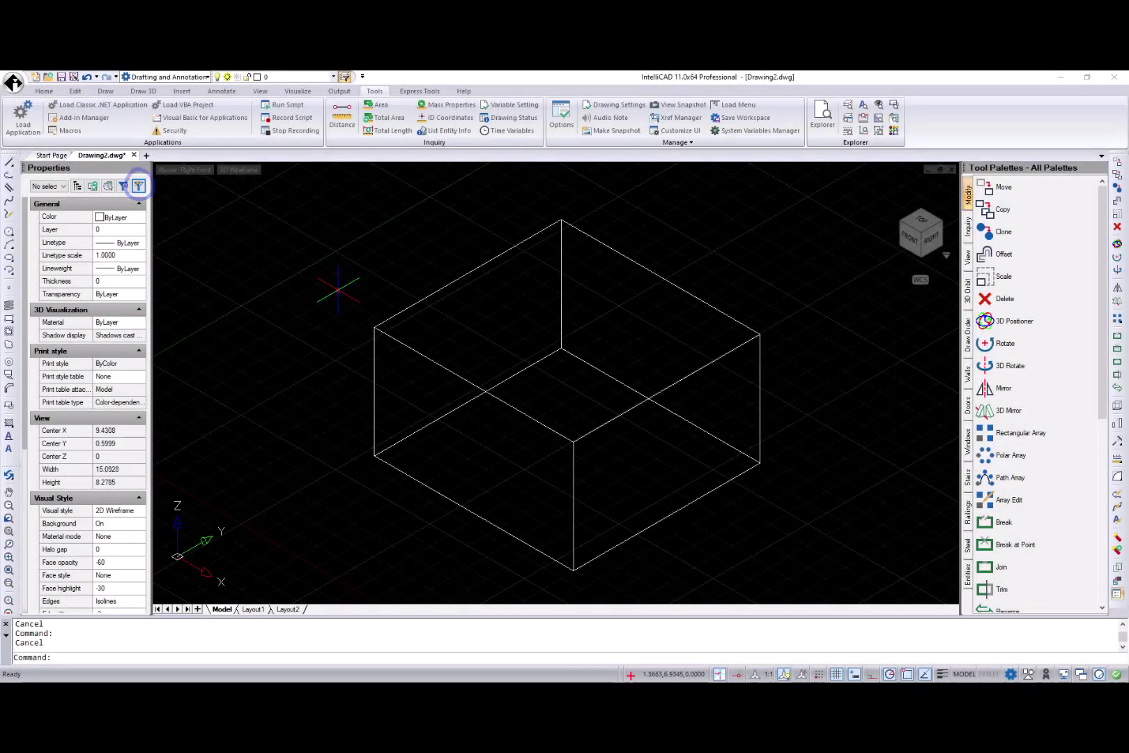
Open and close Quick Select, then pick the wireframe 3D Solid box.
left_click(138, 186)
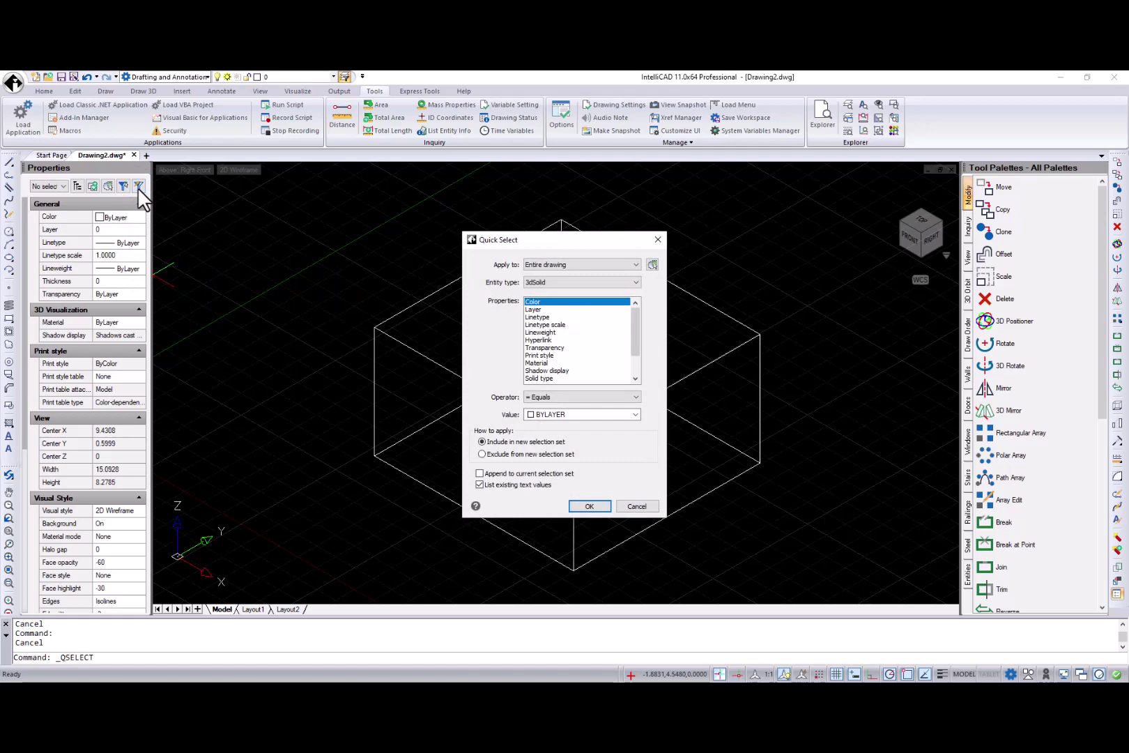
left_click(657, 239)
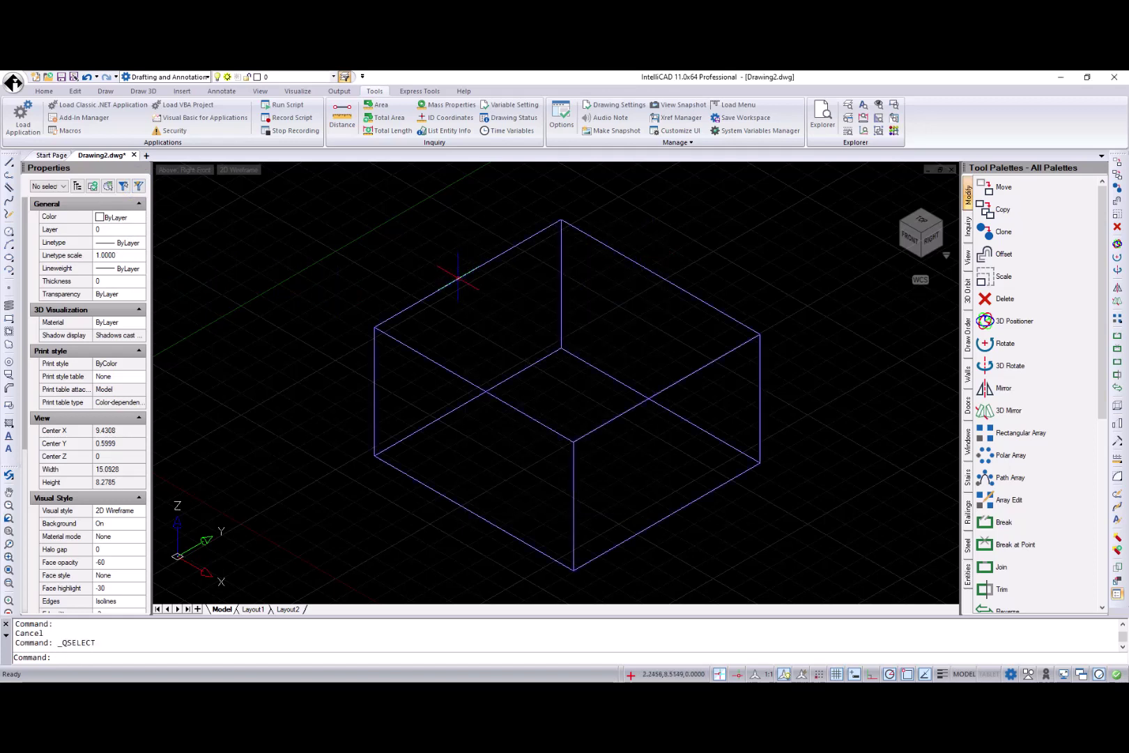
left_click(458, 278)
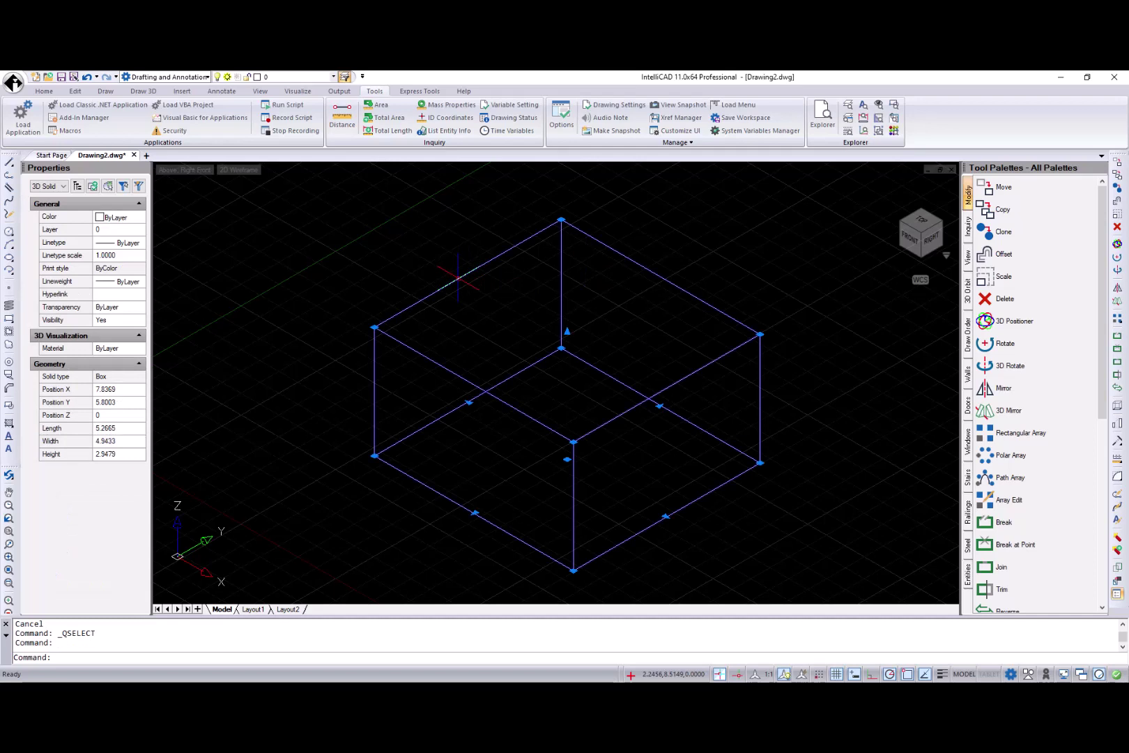
Set SELECTIONEFFECT to 0 and select the box to see it without the effect.
key("Escape")
type("SELECTIONEFFECT")
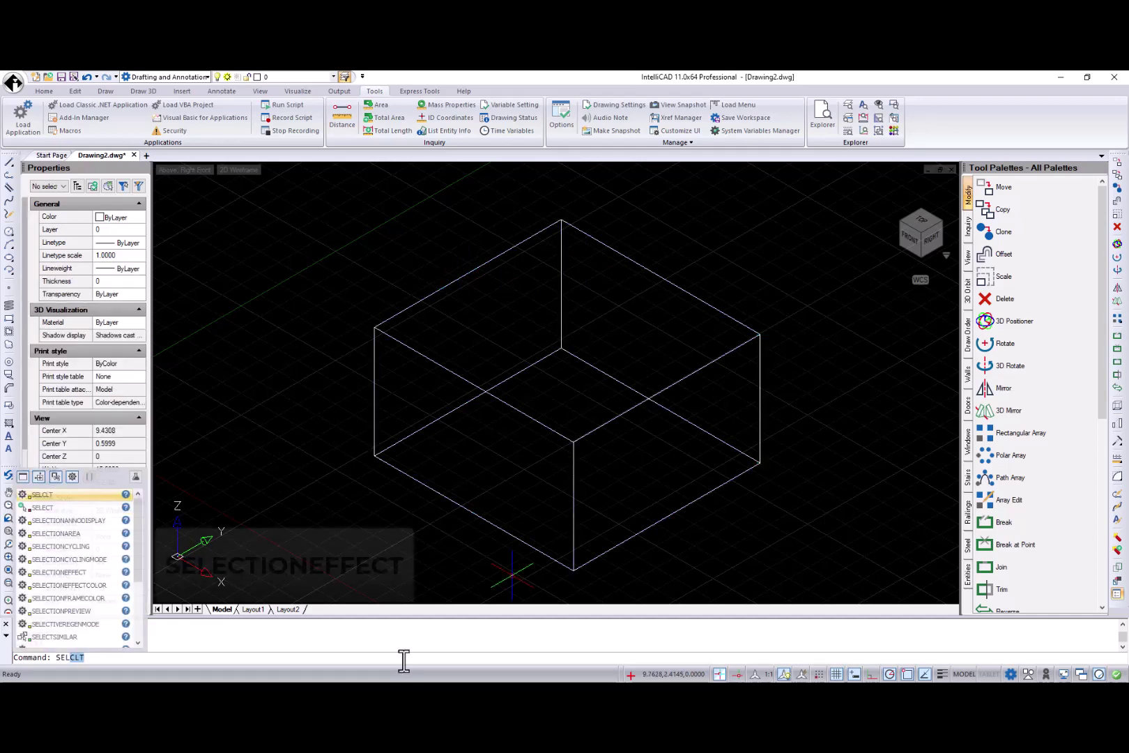
key("Return")
type("0")
key("Return")
left_click(466, 507)
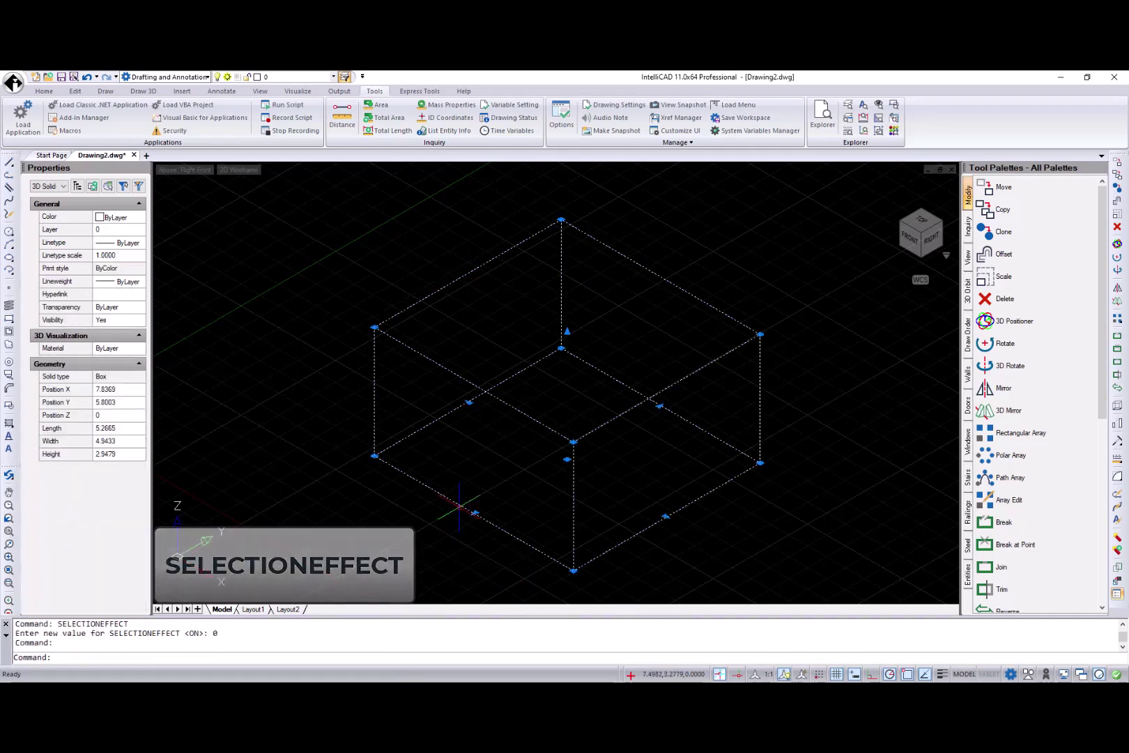
key("Escape")
Re-enable Selection effect in Drawing Settings > Display and check the box highlight.
left_click(623, 108)
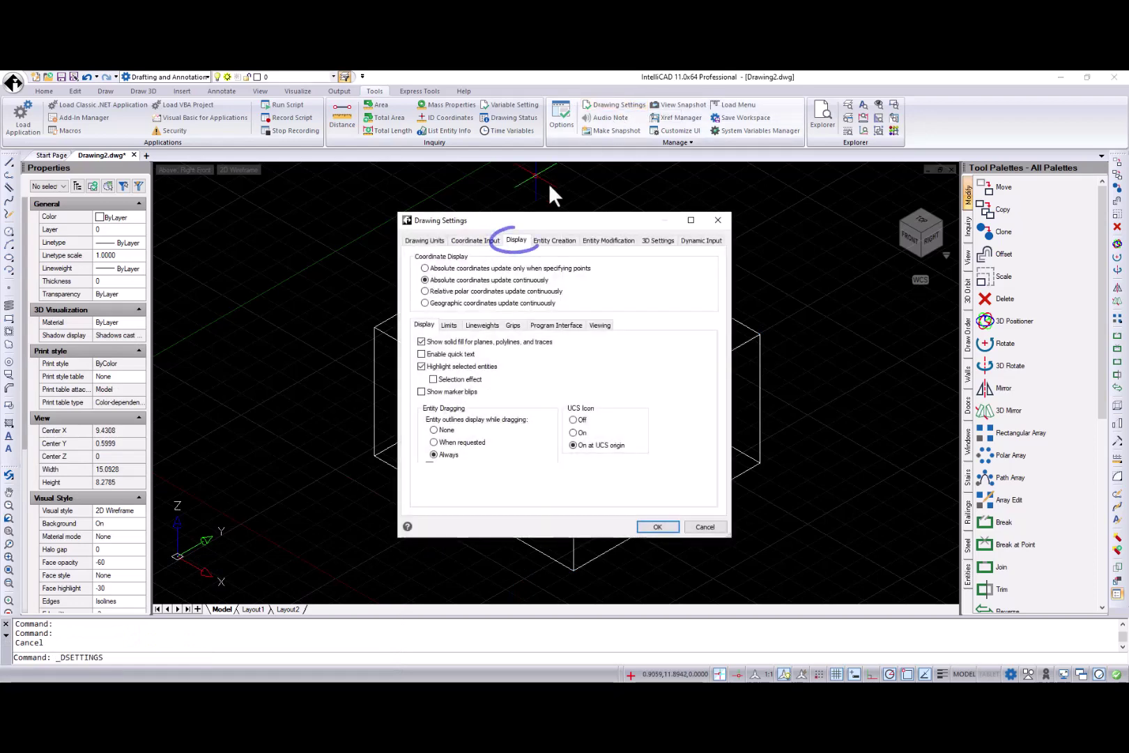
left_click(432, 380)
left_click(655, 527)
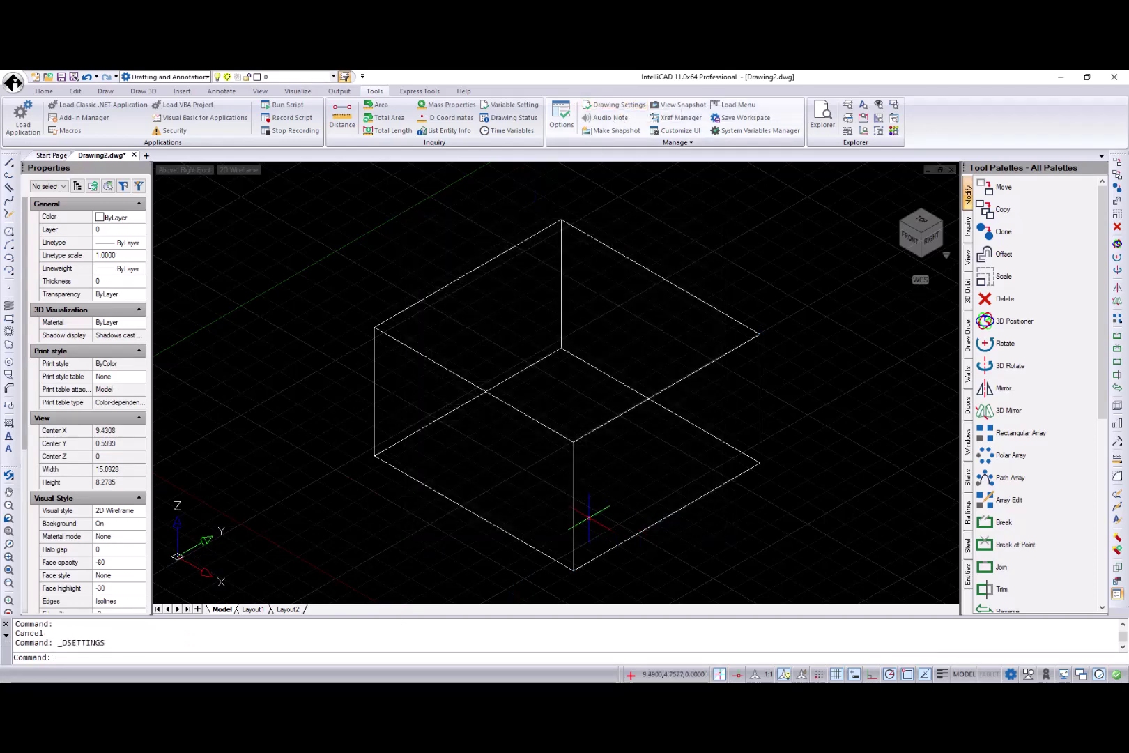
left_click(573, 509)
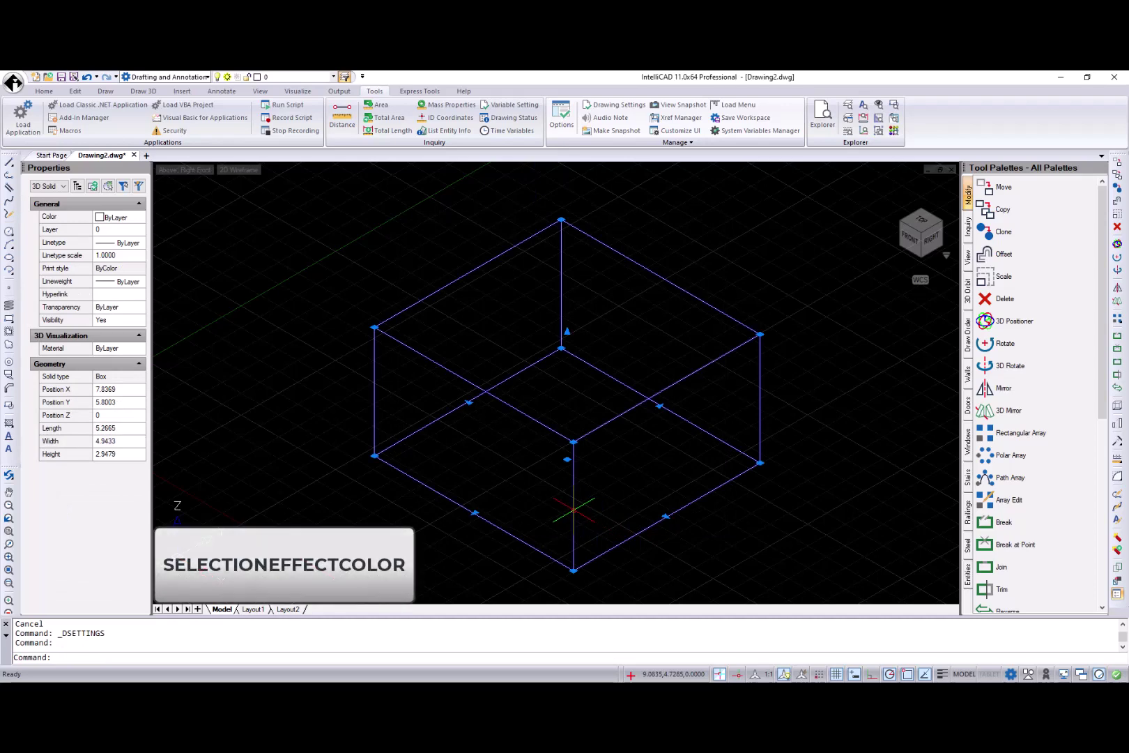
key("Escape")
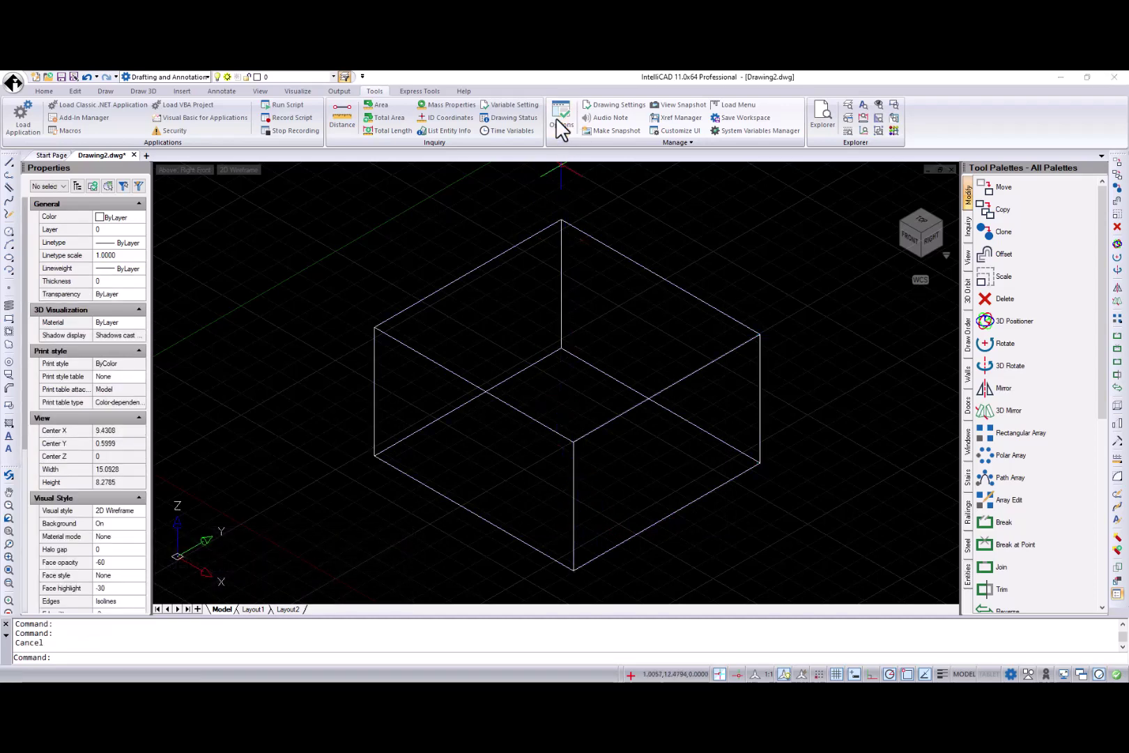
Change the Selection effect colour to Cyan in the Options colour scheme and reselect the box.
left_click(561, 115)
left_click(673, 340)
scroll(599, 328, "down", 8)
left_click(597, 342)
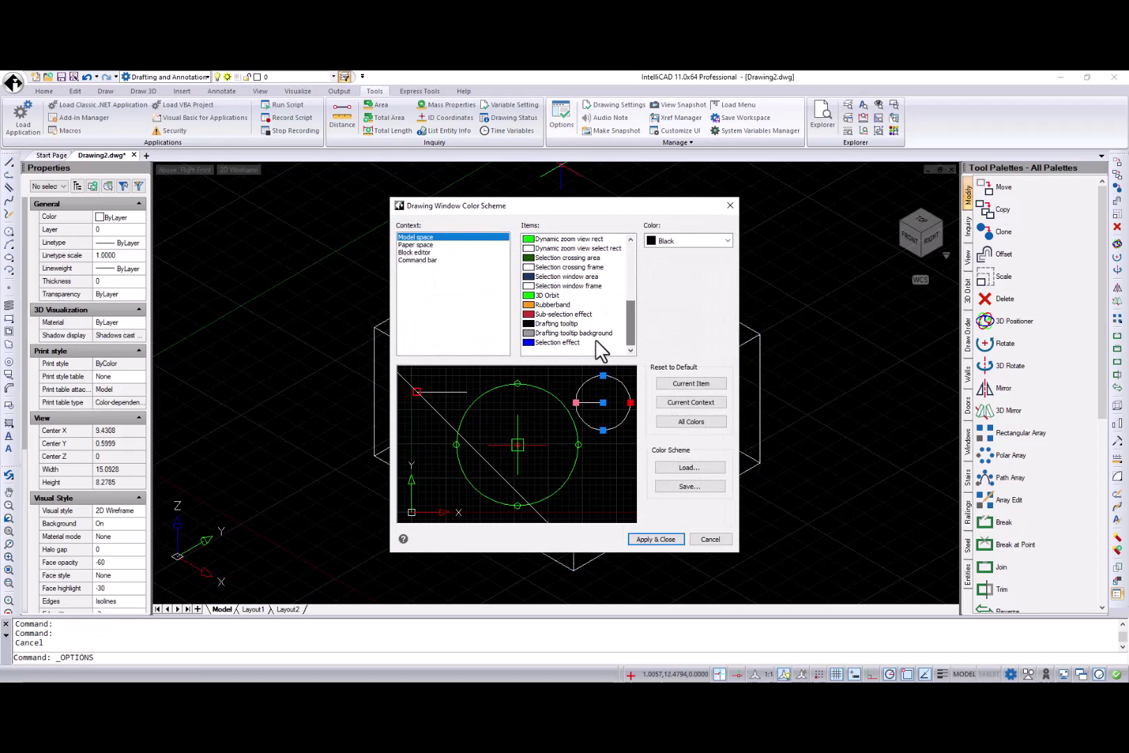
left_click(725, 241)
left_click(670, 295)
left_click(676, 539)
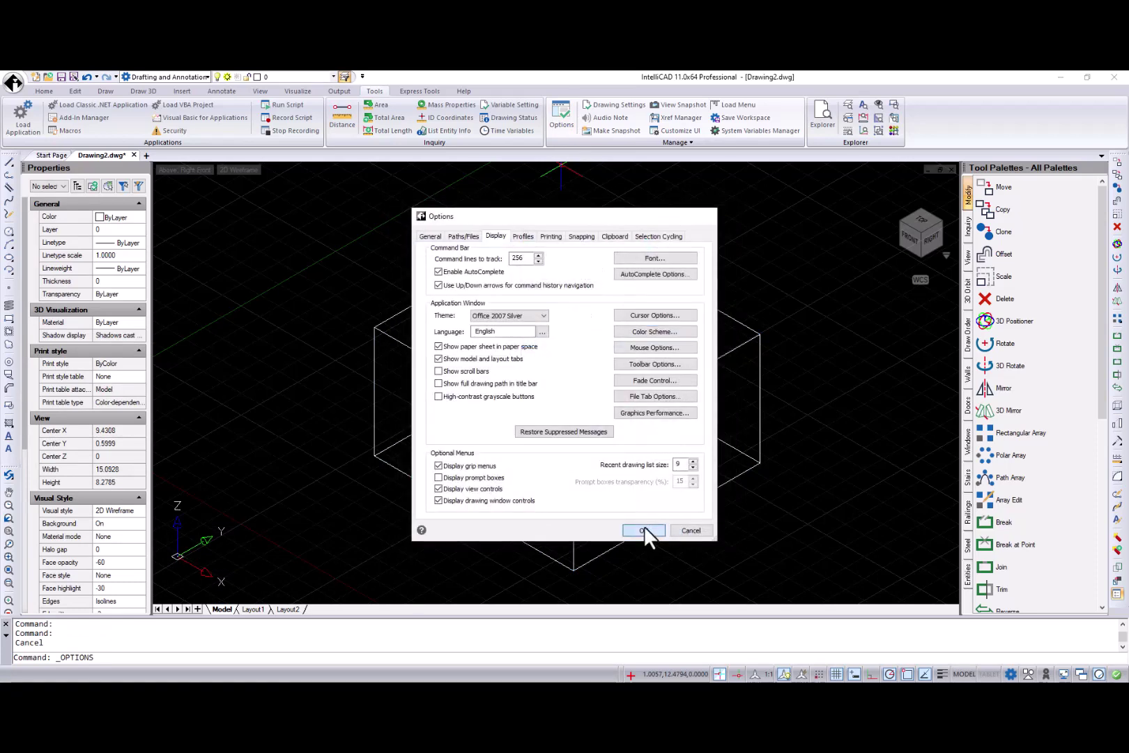
left_click(644, 526)
left_click(573, 499)
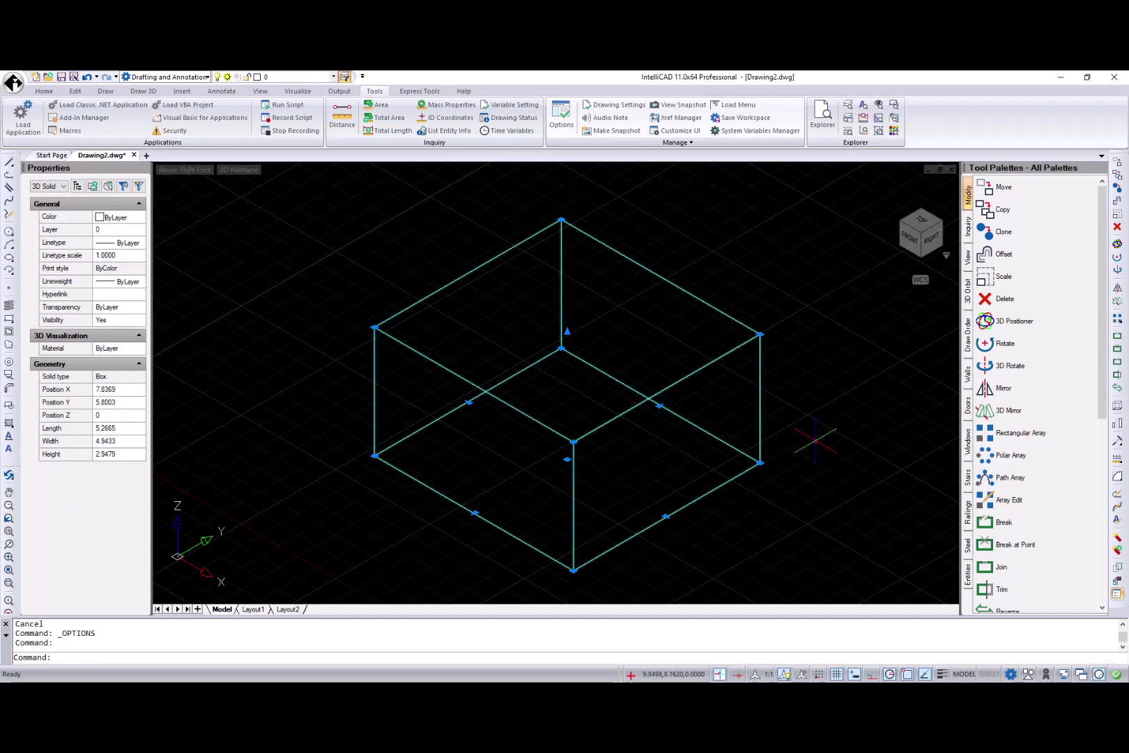
Draw a second box left of the first from the tool palette, 5.1716 tall.
scroll(1032, 419, "down", 2)
left_click(967, 577)
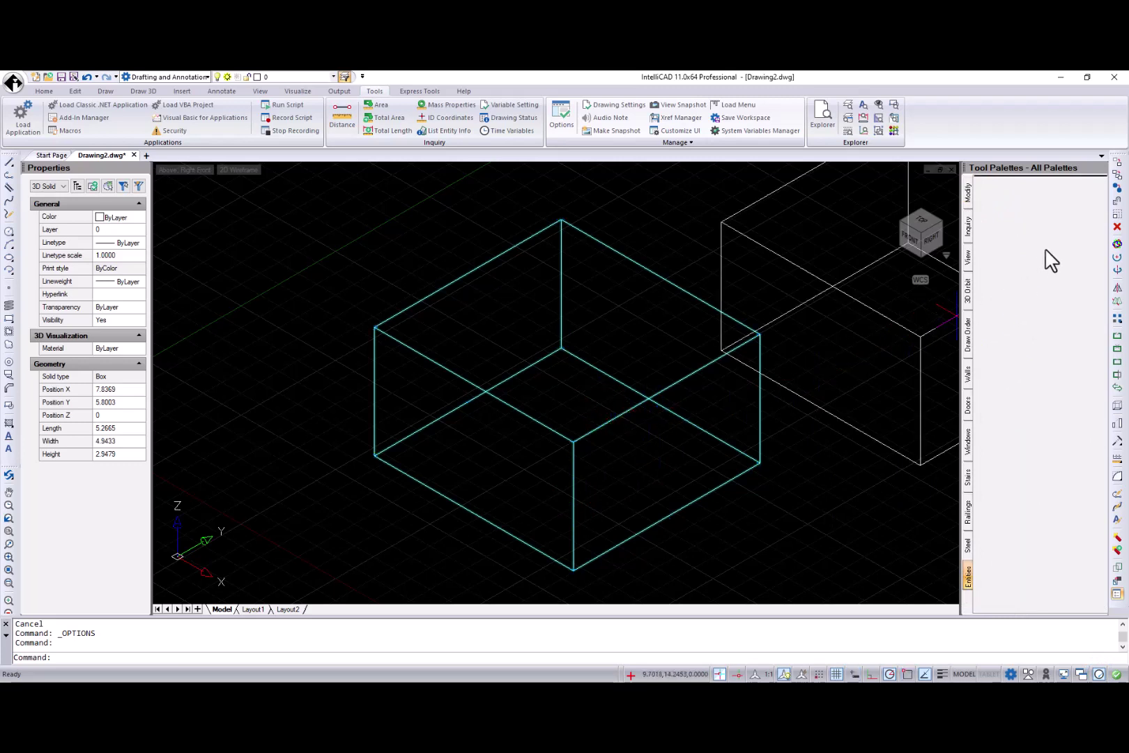
key("Escape")
left_click(992, 190)
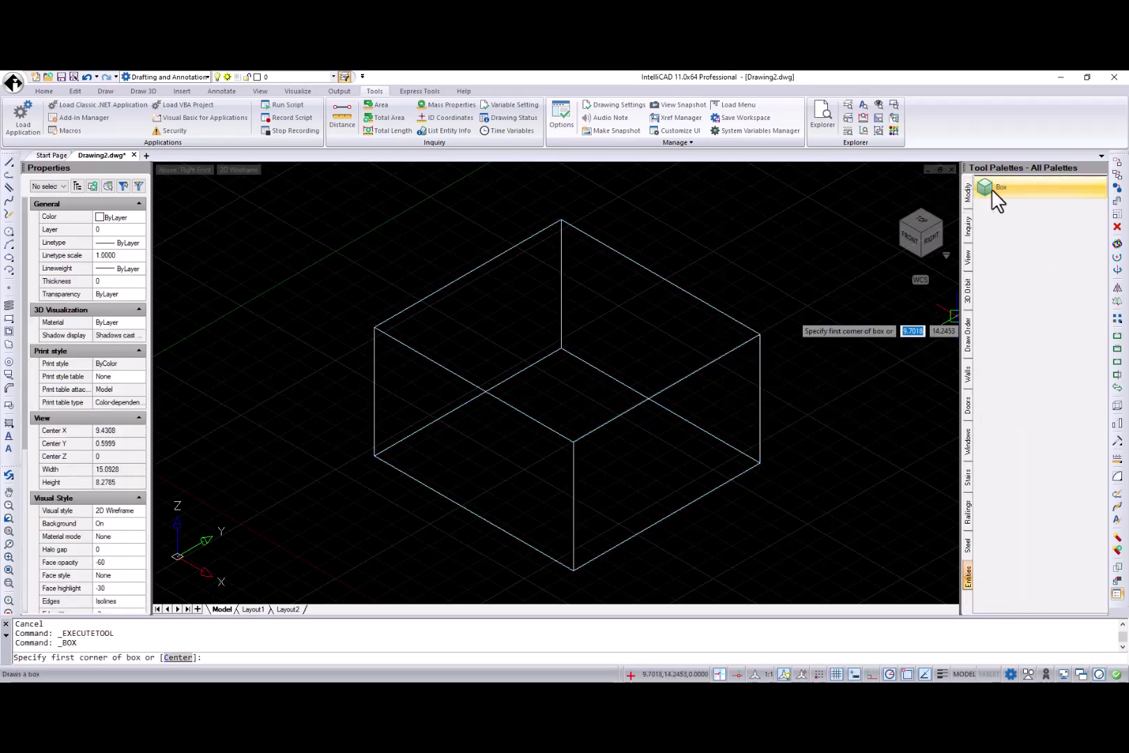
scroll(744, 491, "down", 2)
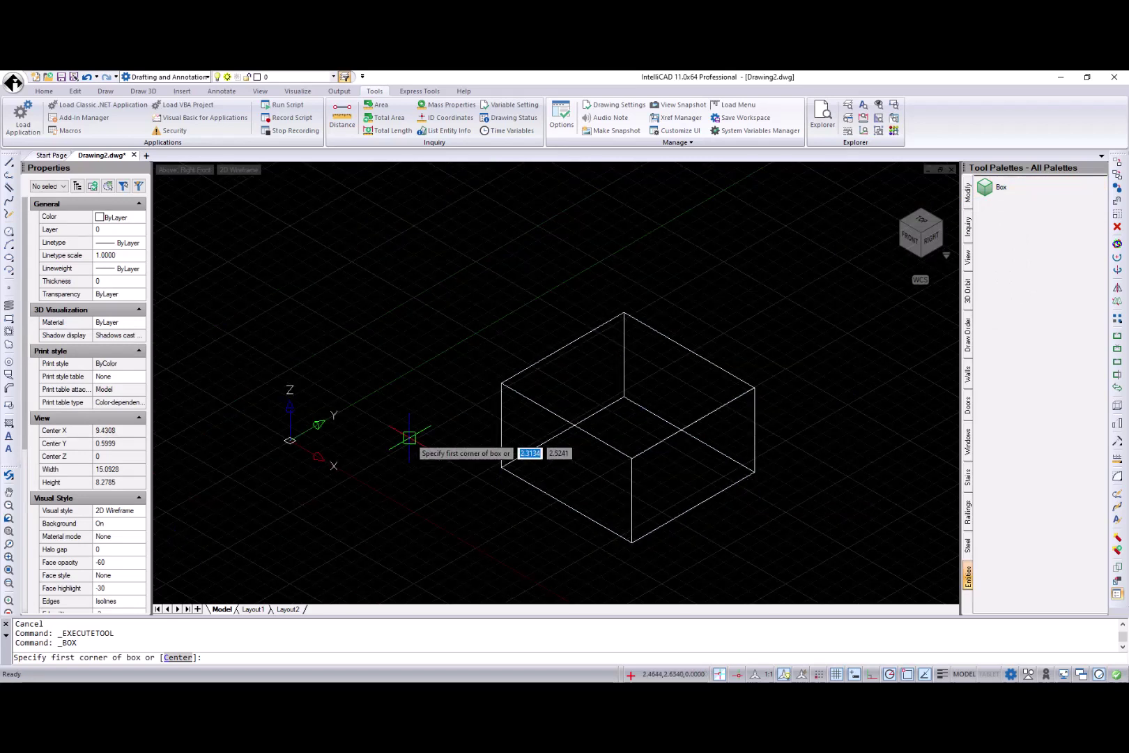
left_click(365, 406)
left_click(396, 486)
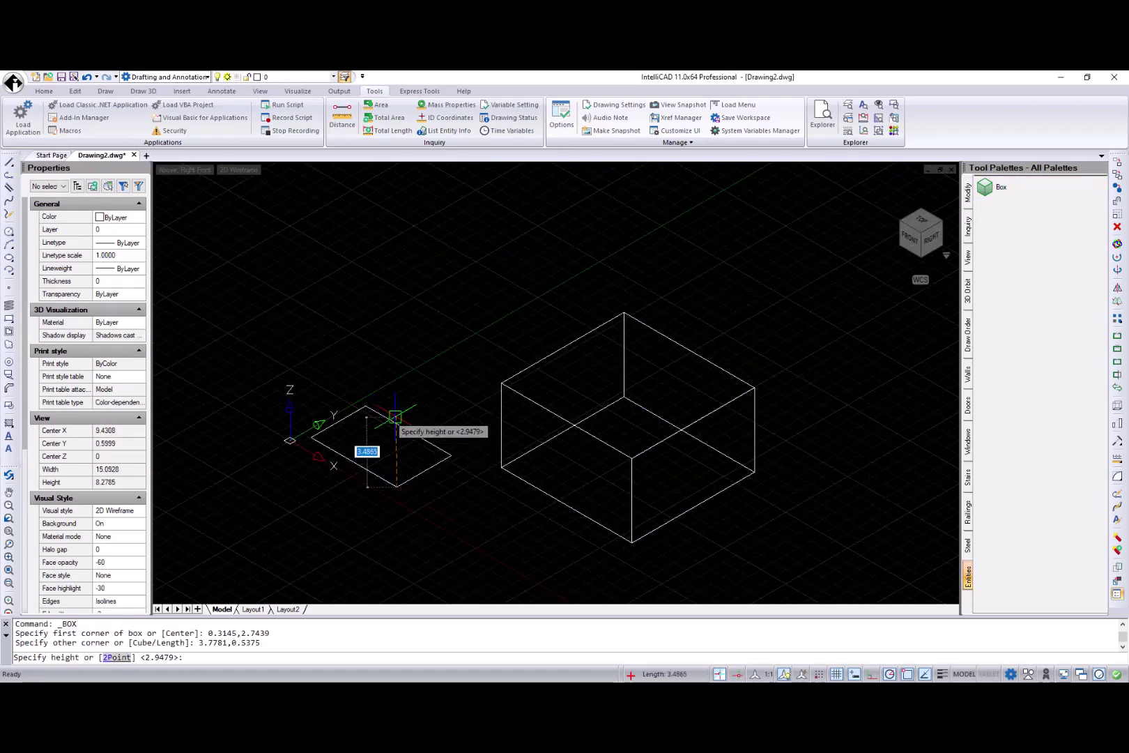
left_click(395, 382)
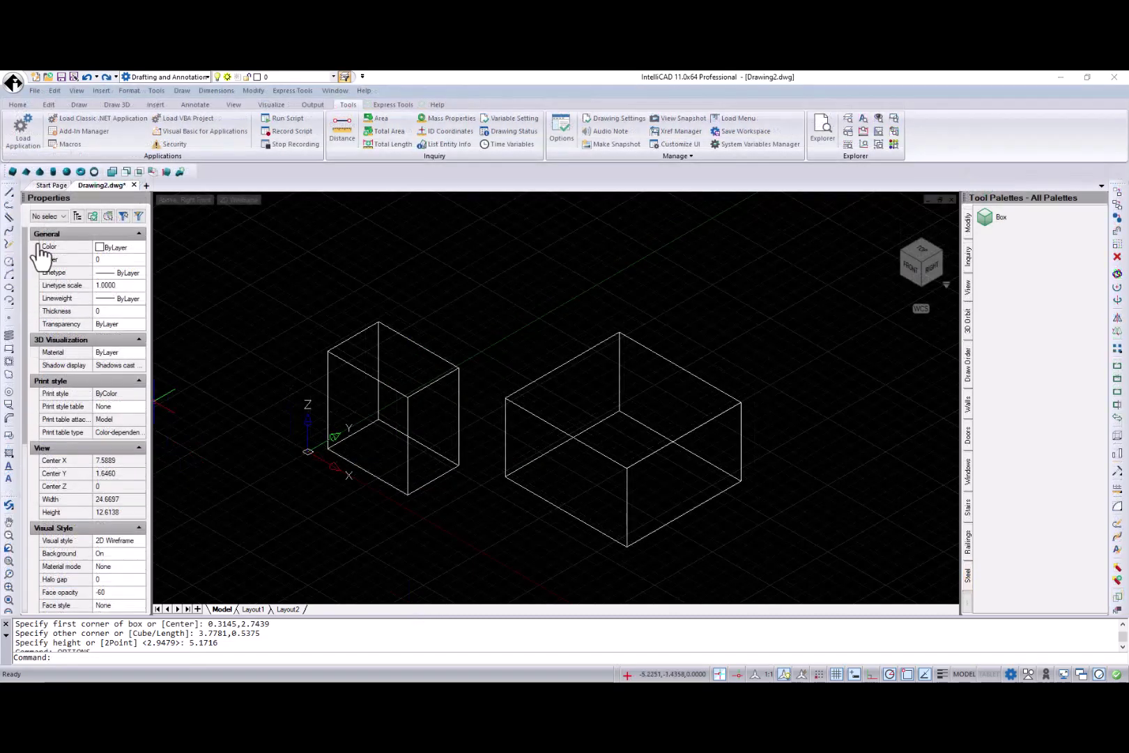
Show the 3D drawing tools and the facet model mesh options in the draw commands.
left_click(120, 105)
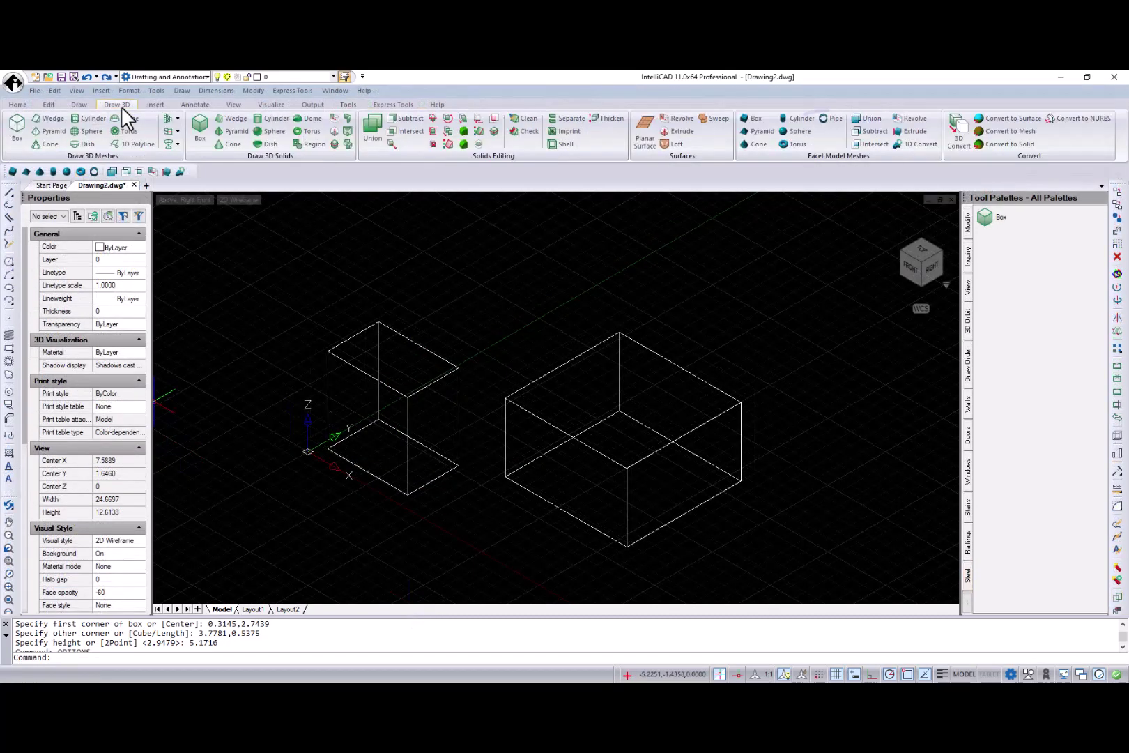
left_click(182, 91)
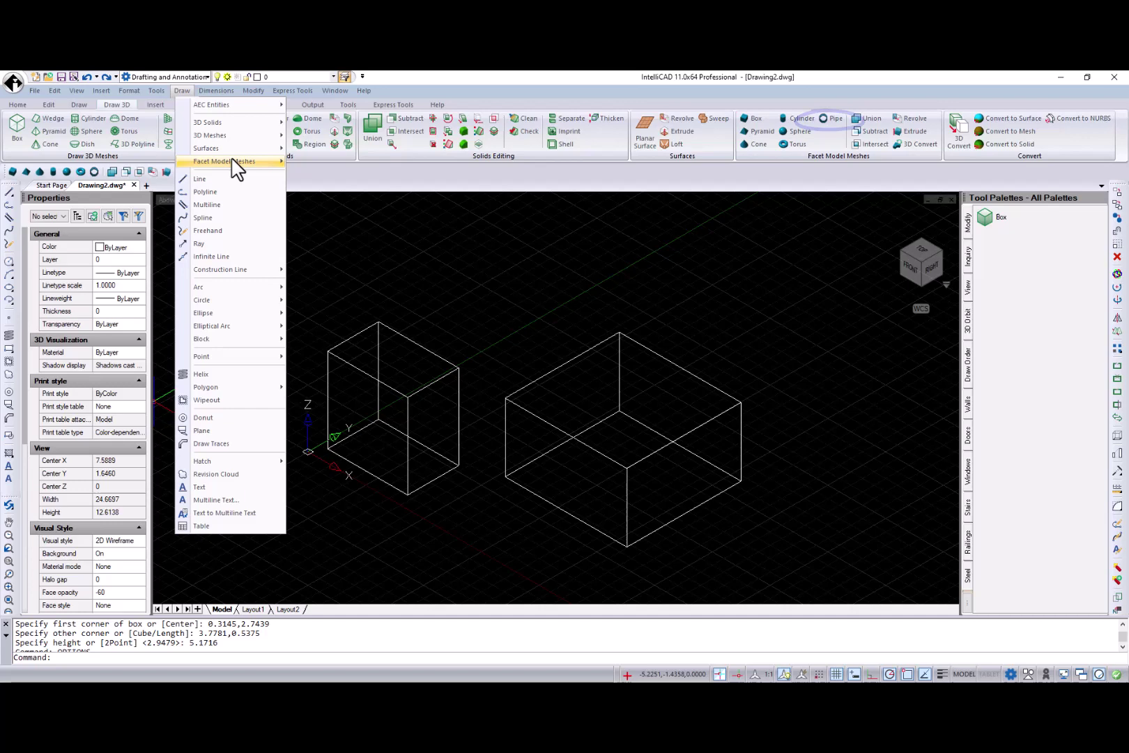
left_click(382, 186)
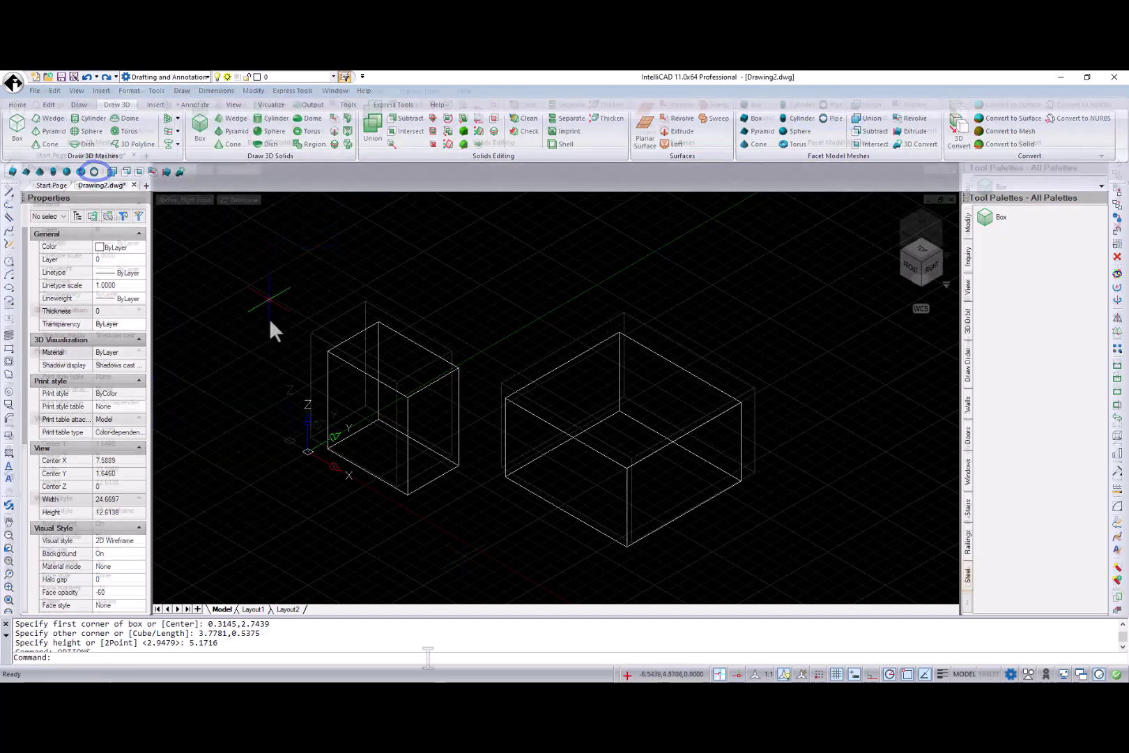
Set the command bar font to a Bold style in the OPTIONS Display settings.
type("OPTIONS")
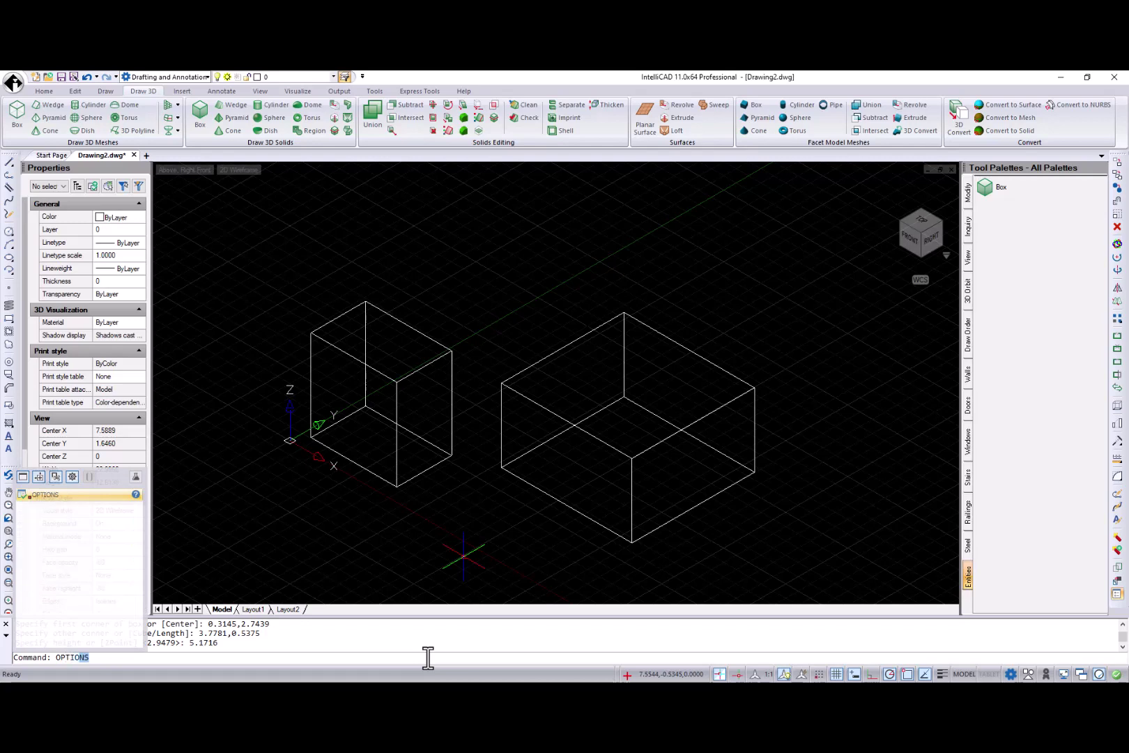
key("Return")
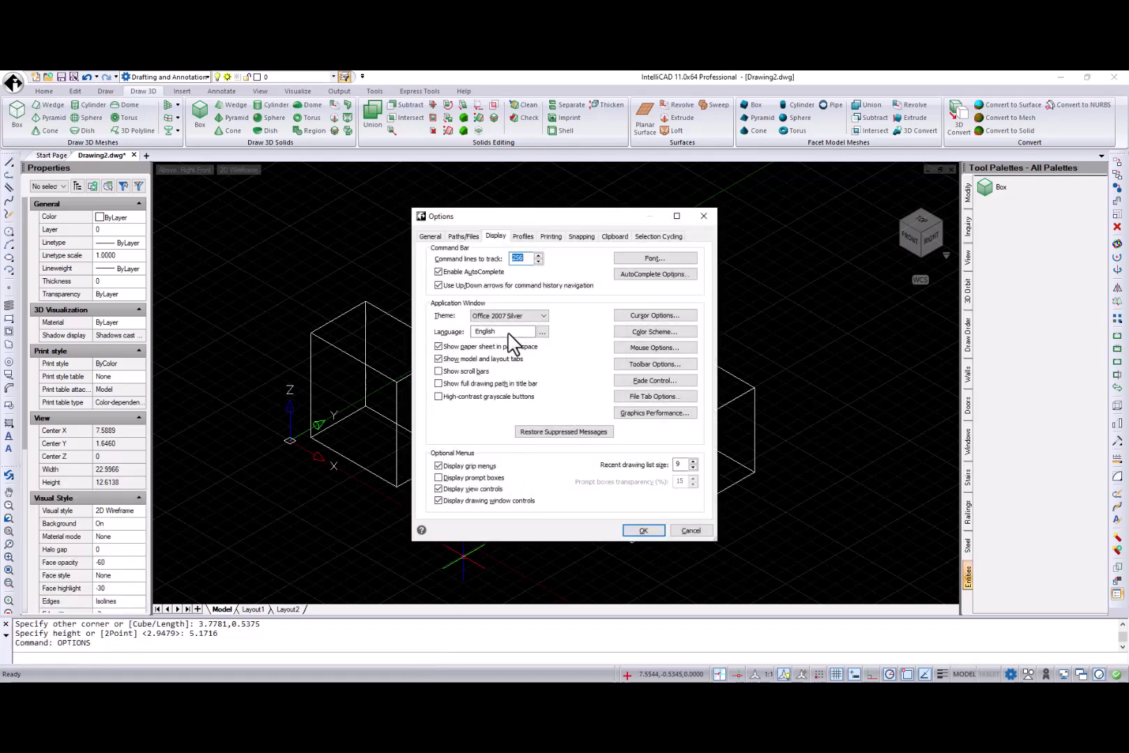
left_click(645, 259)
left_click(558, 357)
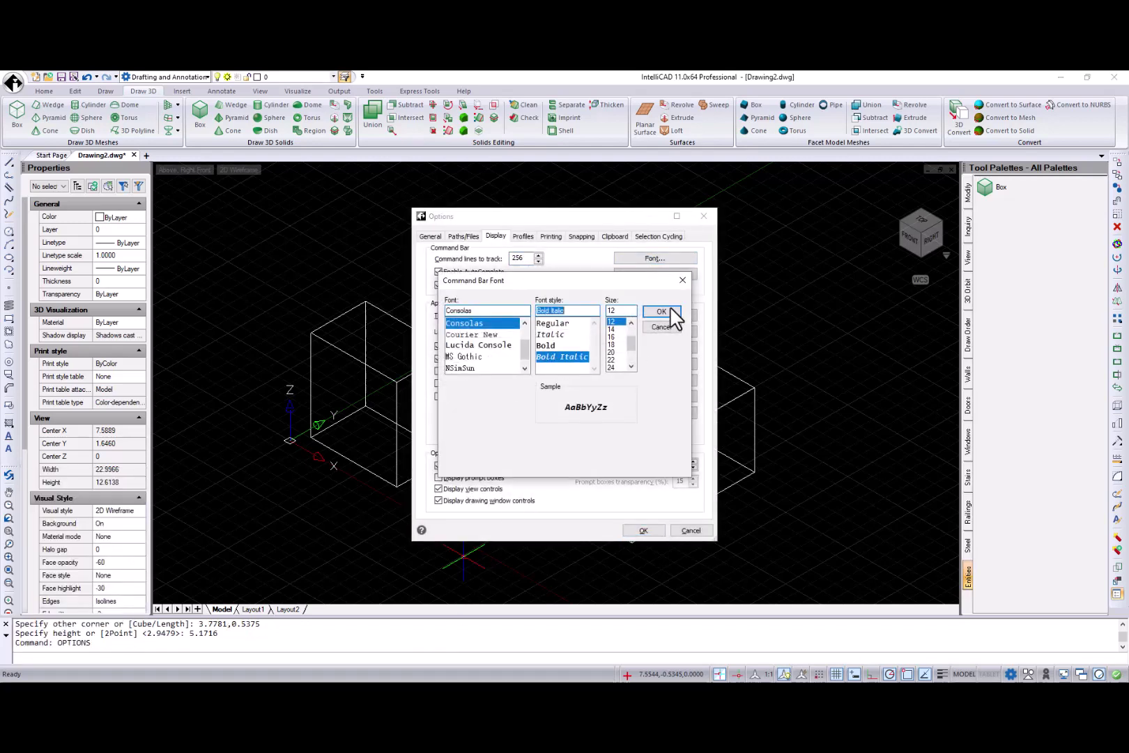
left_click(671, 313)
left_click(643, 531)
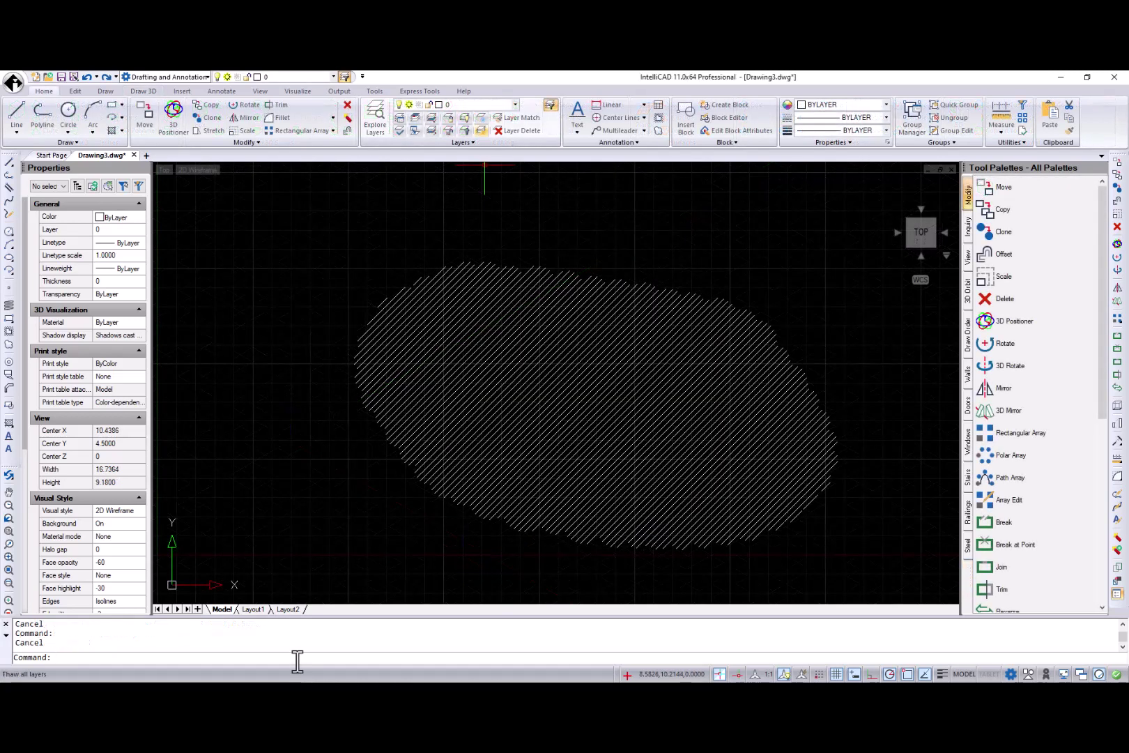
Generate a boundary polyline around the hatch with HATCHGENERATEBOUNDARY and select it.
type("atchge")
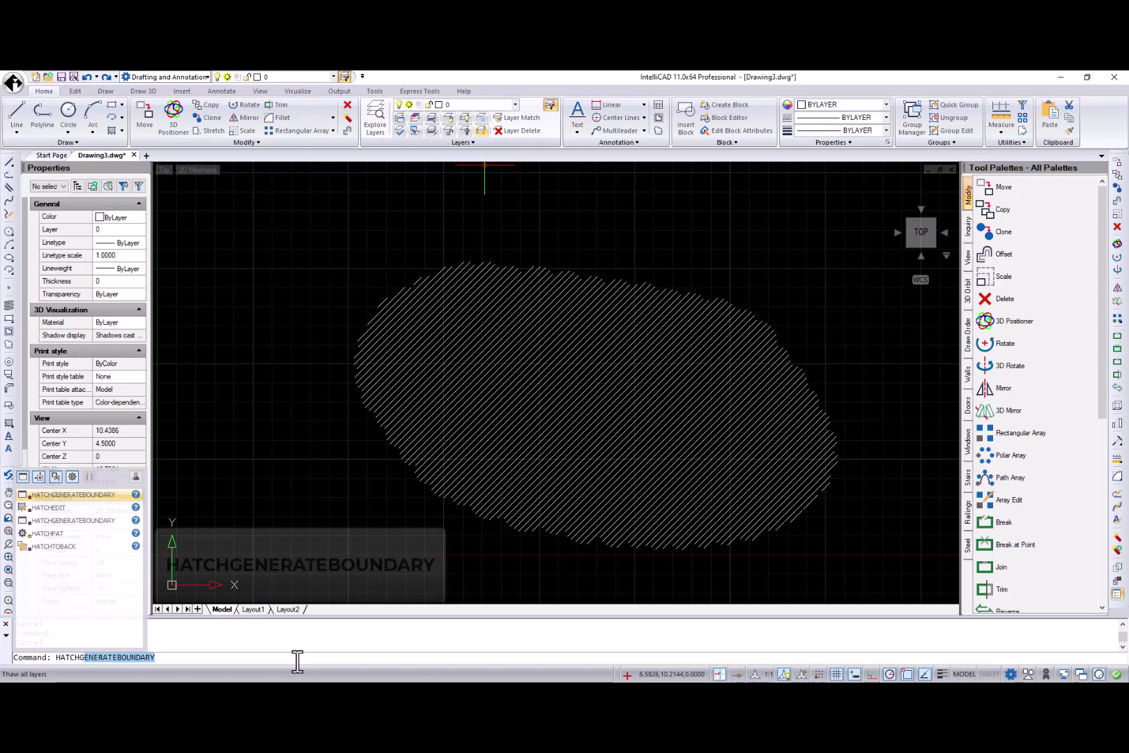
key("Return")
left_click(524, 468)
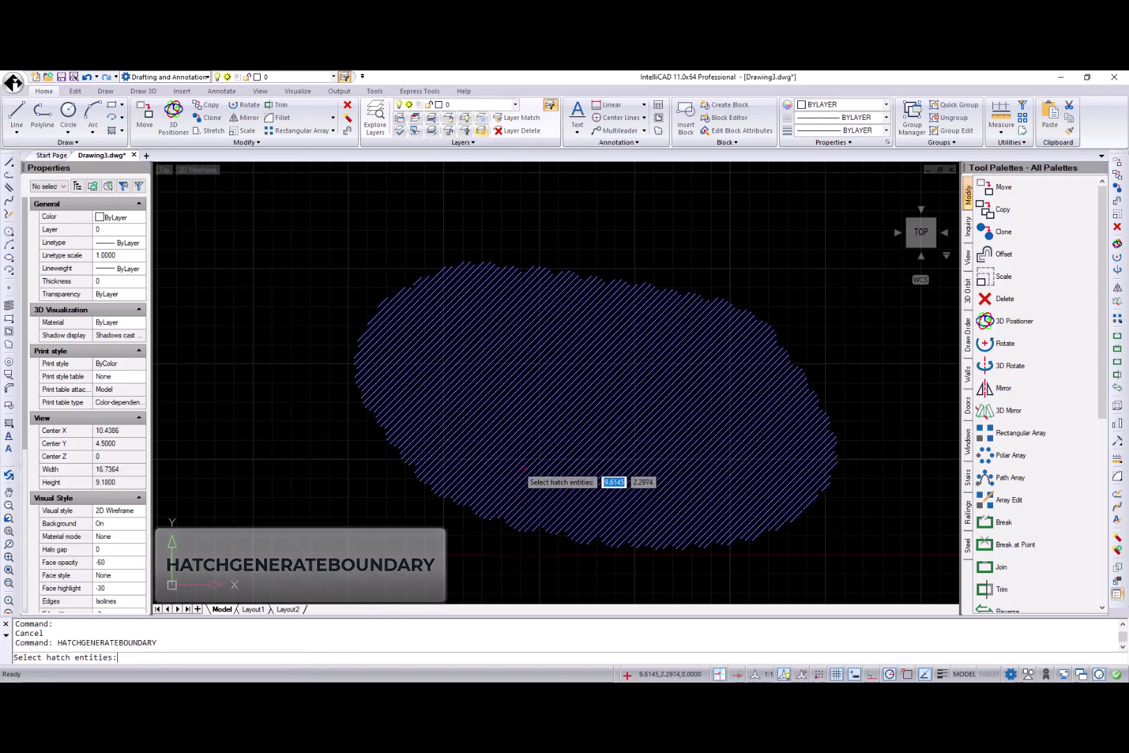
key("Return")
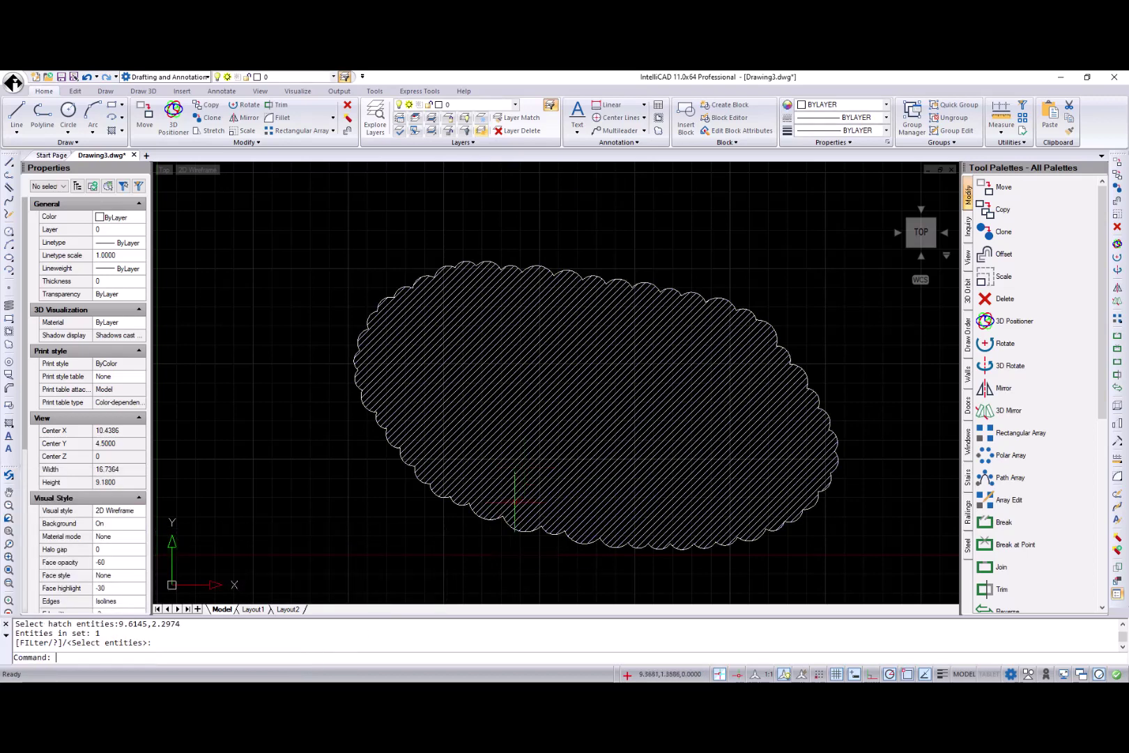
left_click(483, 518)
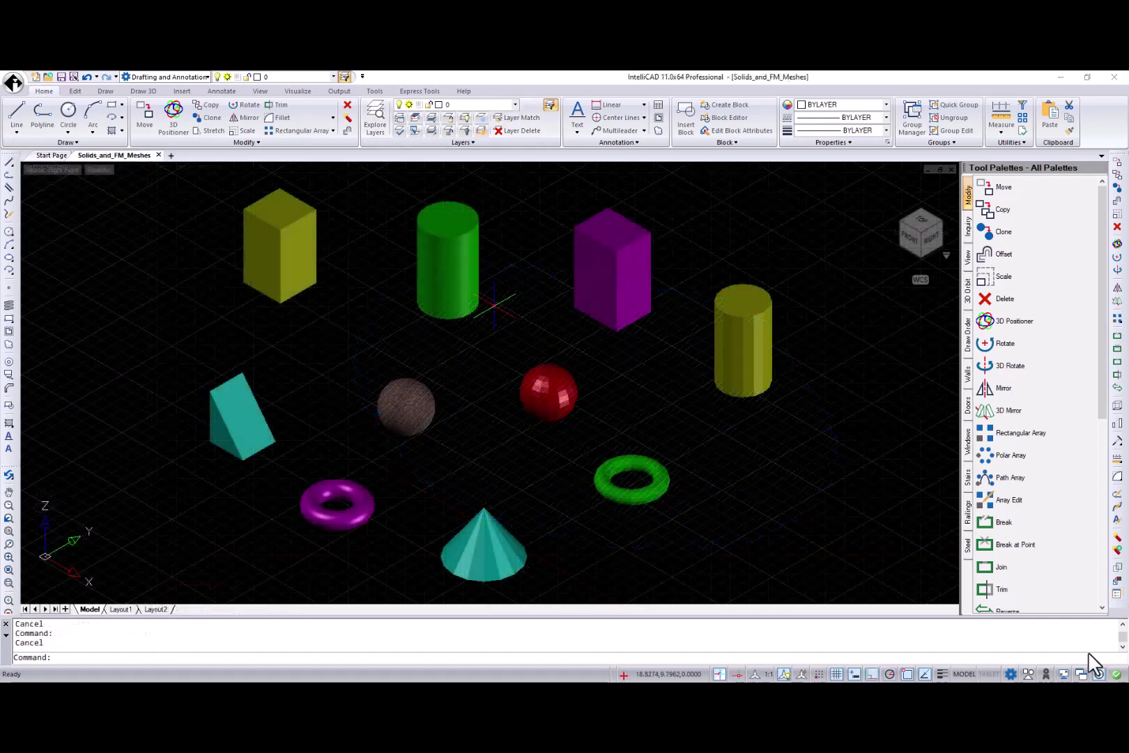
Hide the green cylinder, cyan wedge and cyan cone.
left_click(1031, 675)
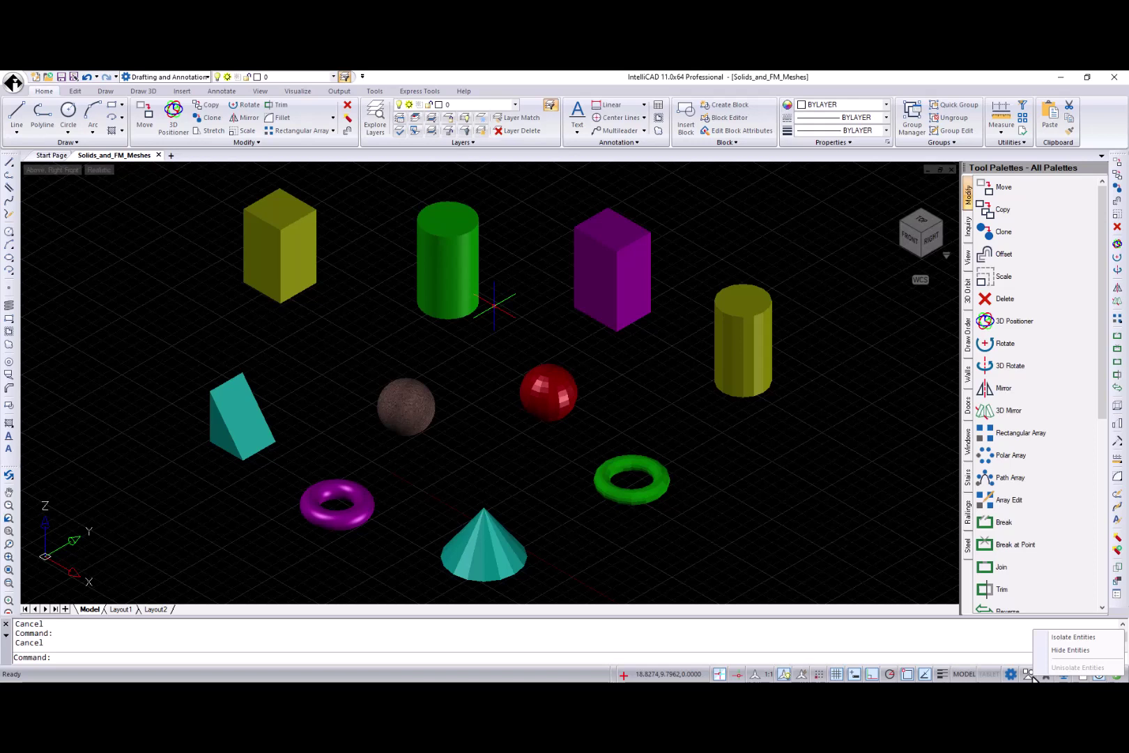
left_click(446, 291)
left_click(241, 418)
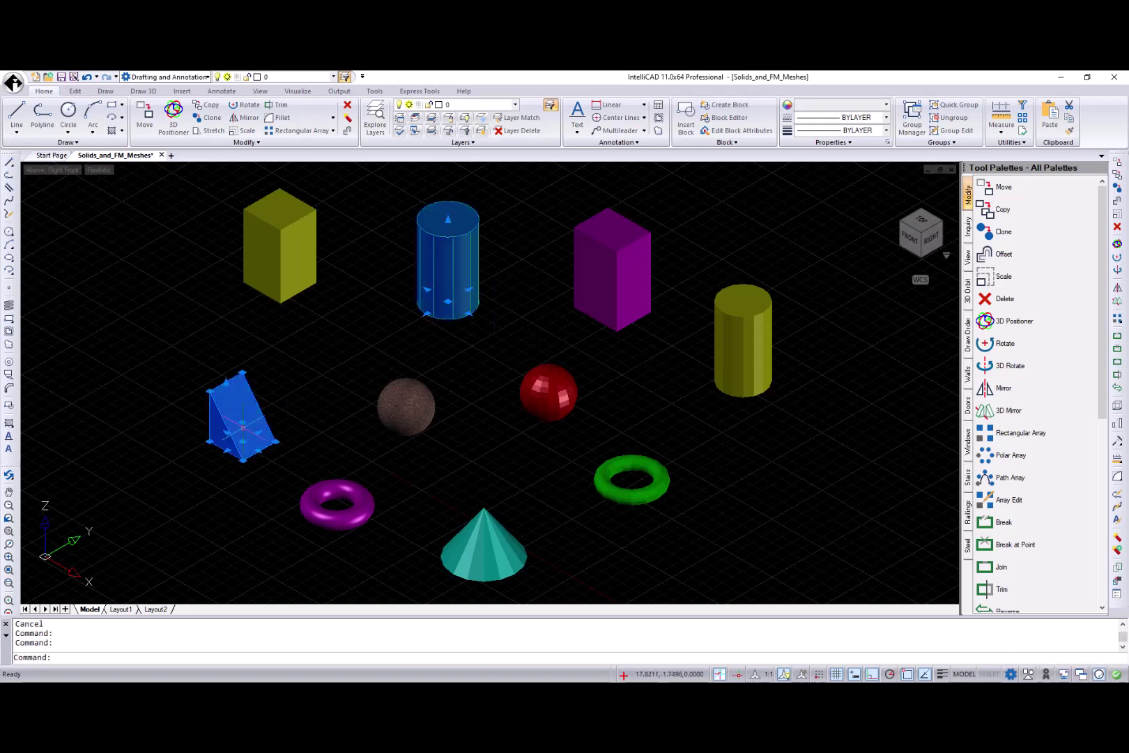
left_click(483, 551)
left_click(1028, 674)
left_click(1059, 651)
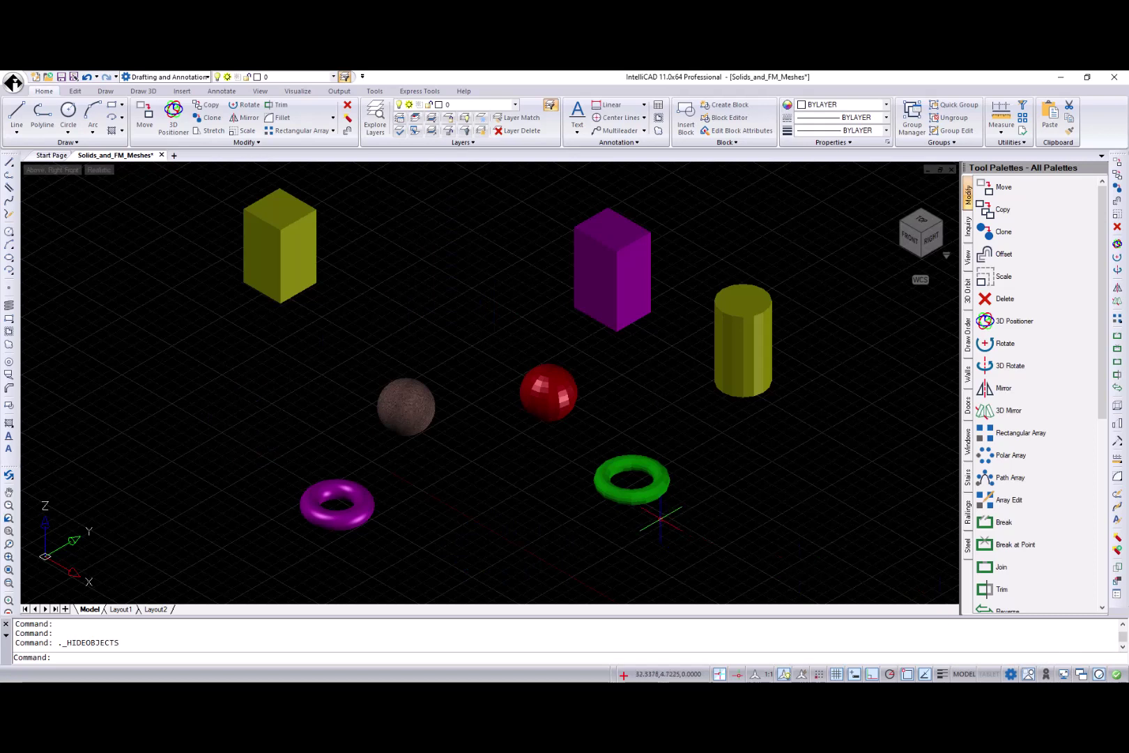
Isolate the torus, both spheres and both boxes, then unisolate all entities.
left_click(629, 488)
left_click(561, 385)
left_click(608, 279)
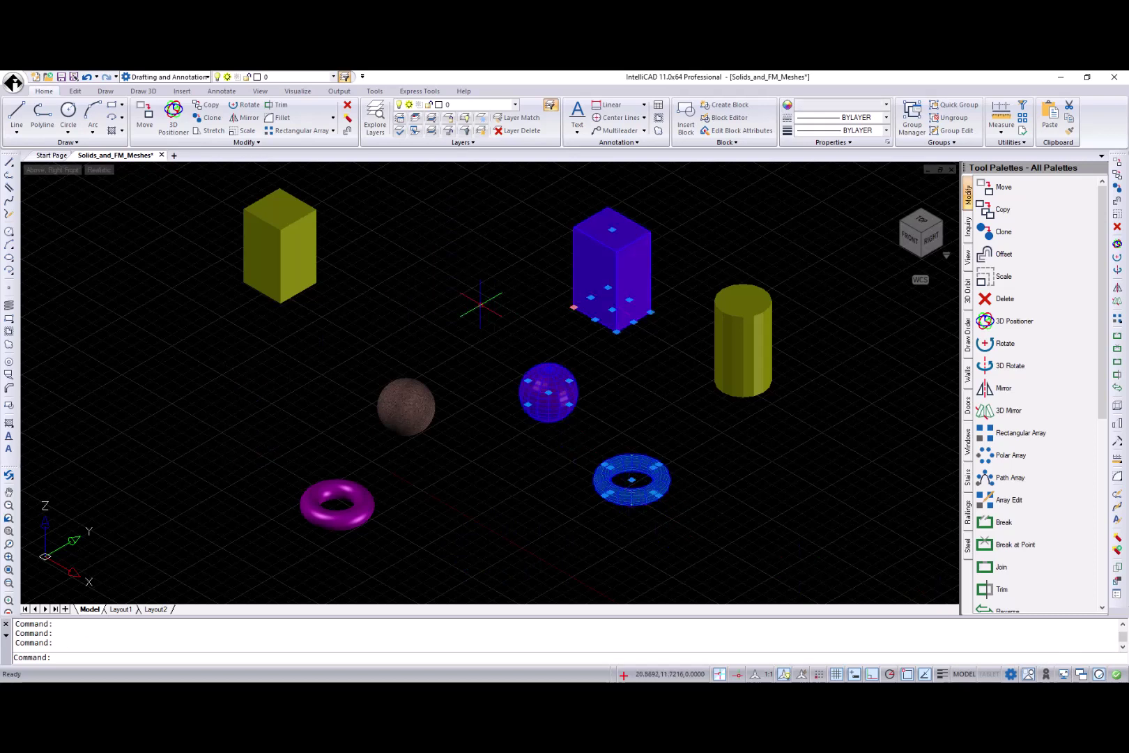
left_click(265, 272)
left_click(406, 403)
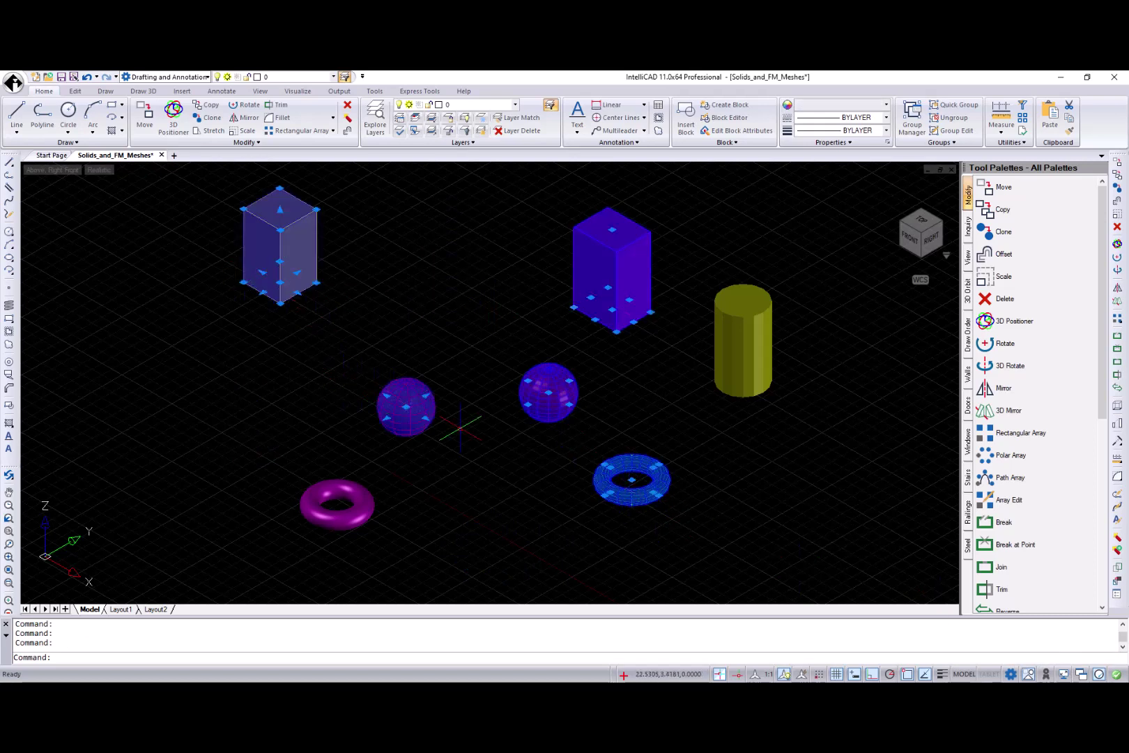
scroll(976, 605, "down", 2)
left_click(1027, 674)
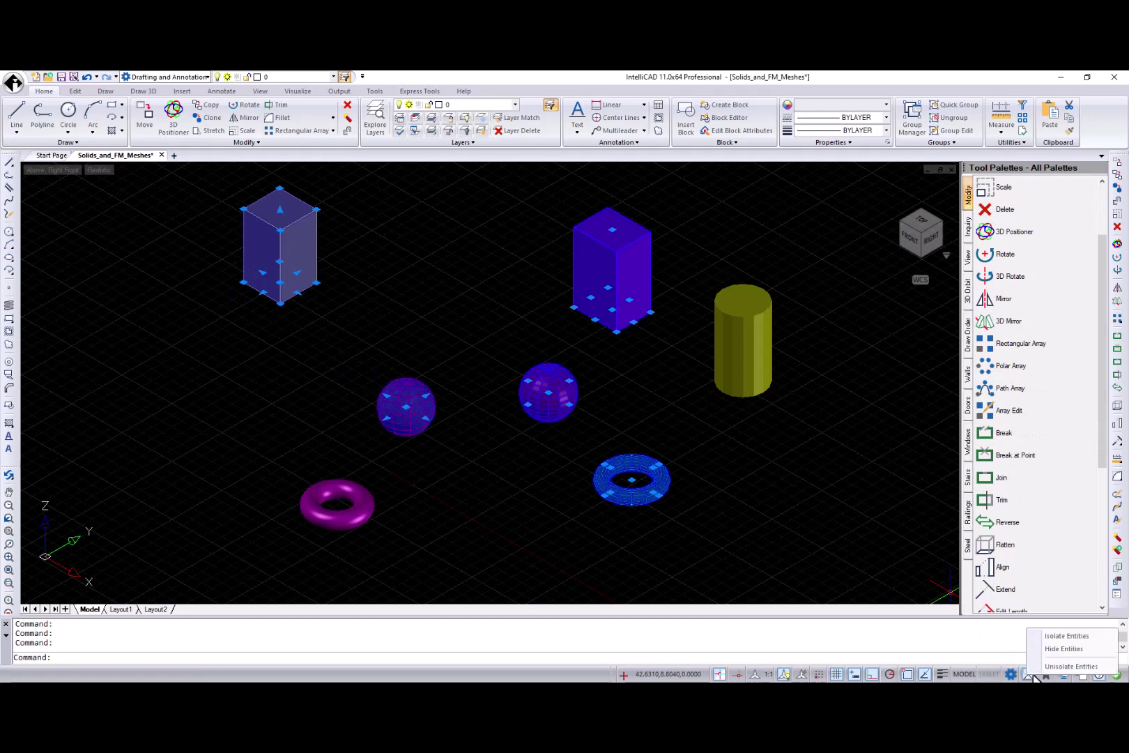
left_click(1054, 640)
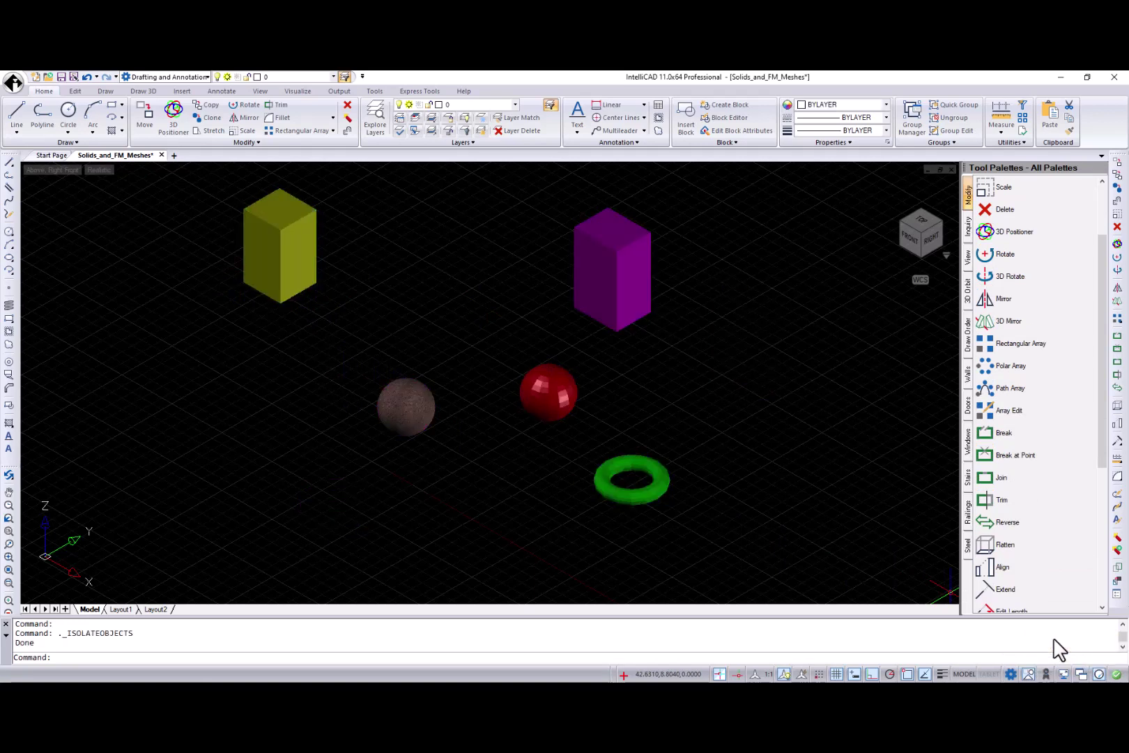
left_click(1029, 674)
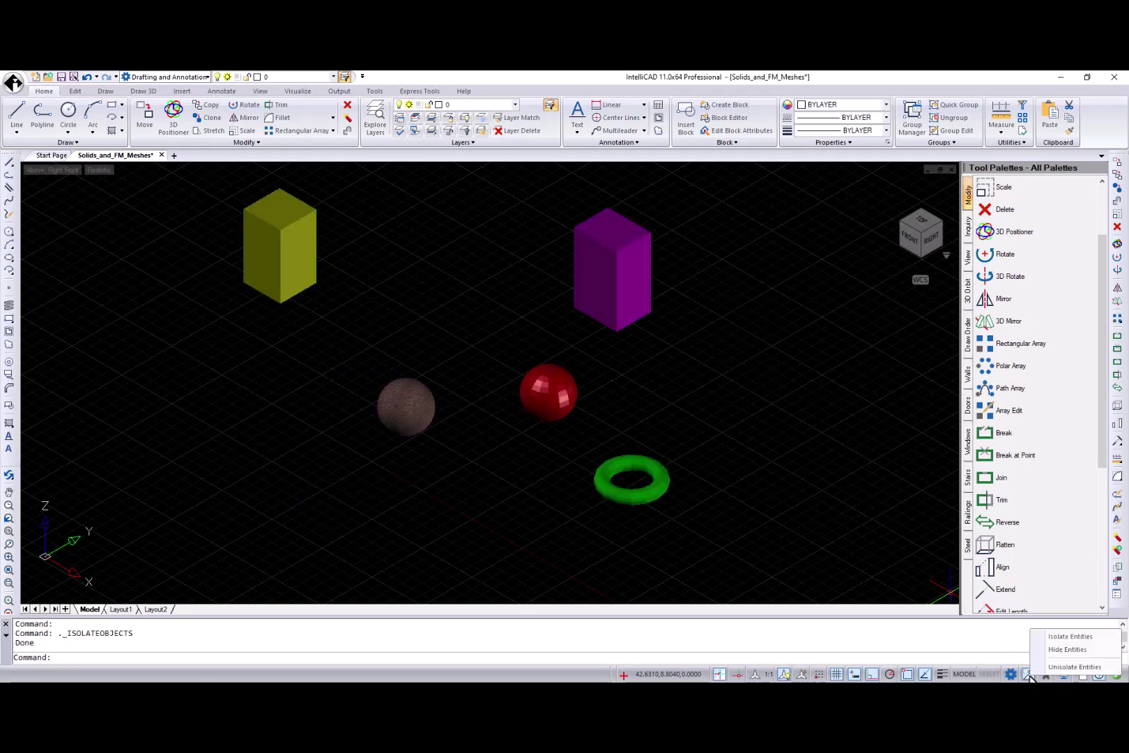
left_click(1066, 667)
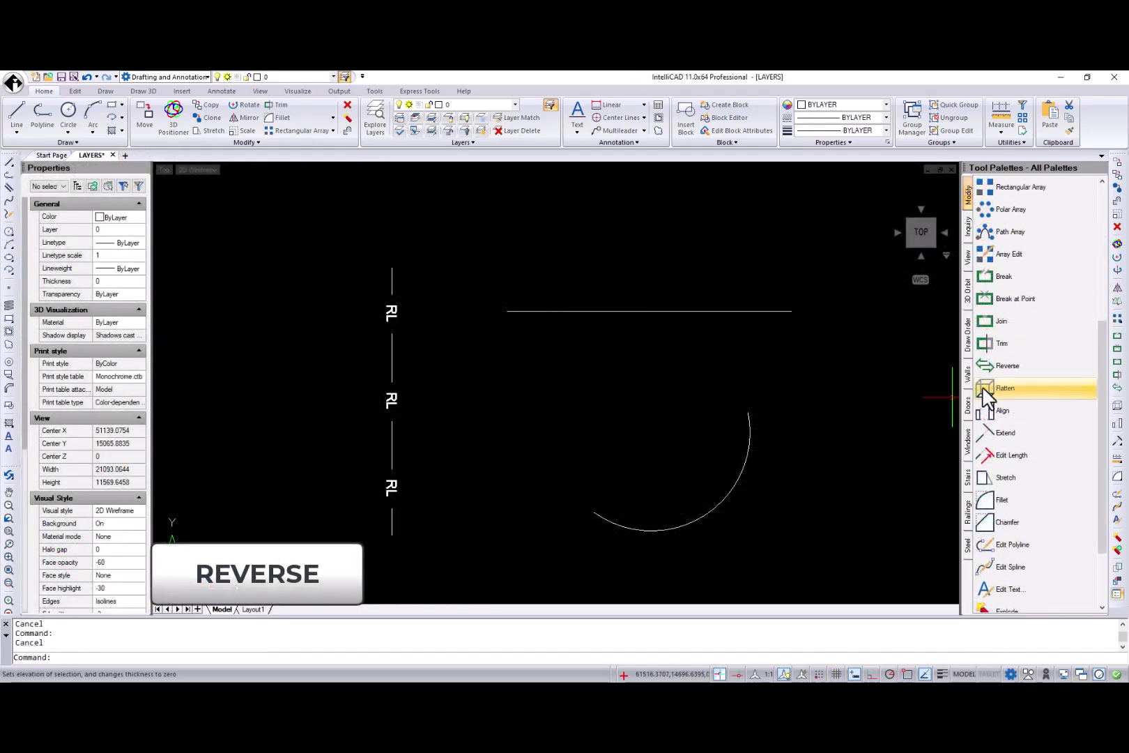
Reverse the RL polyline so its RL labels flip direction.
left_click(1031, 368)
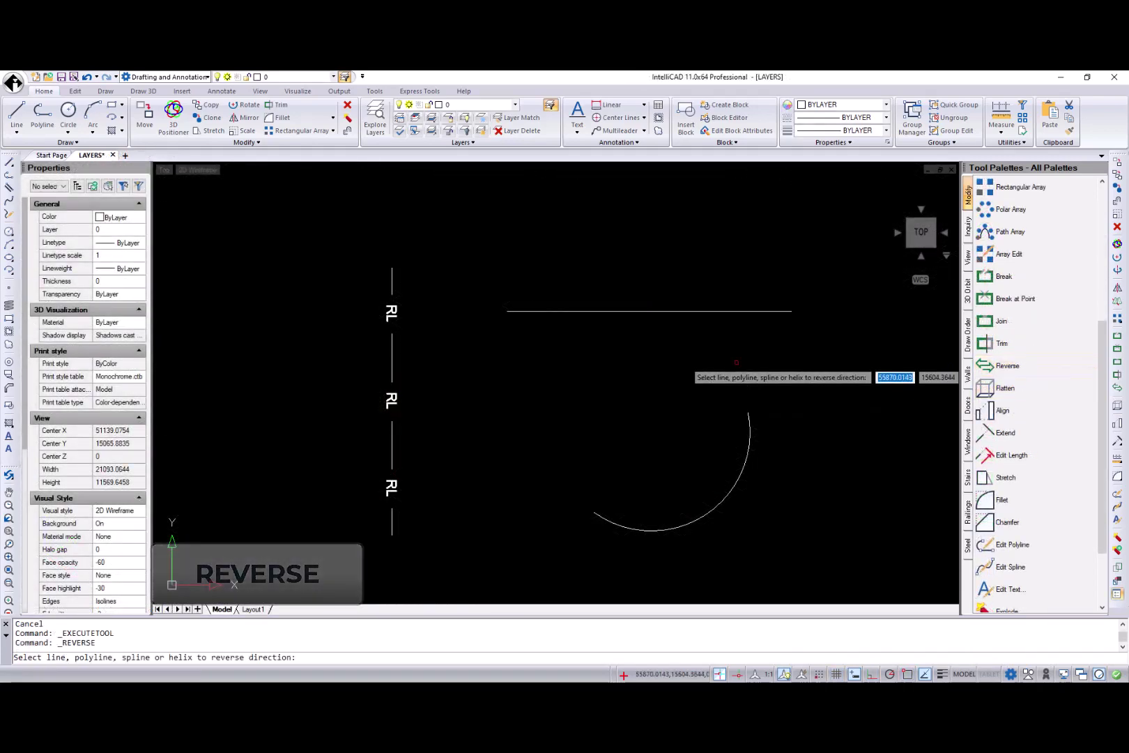
left_click(391, 350)
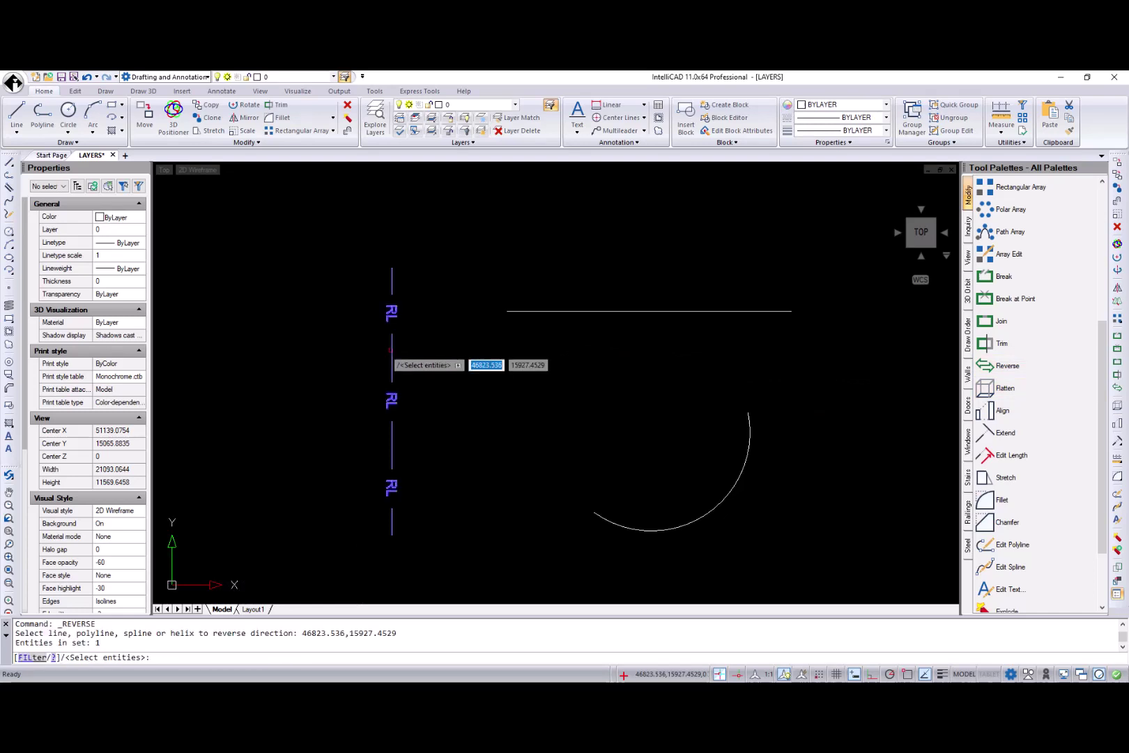
key("Return")
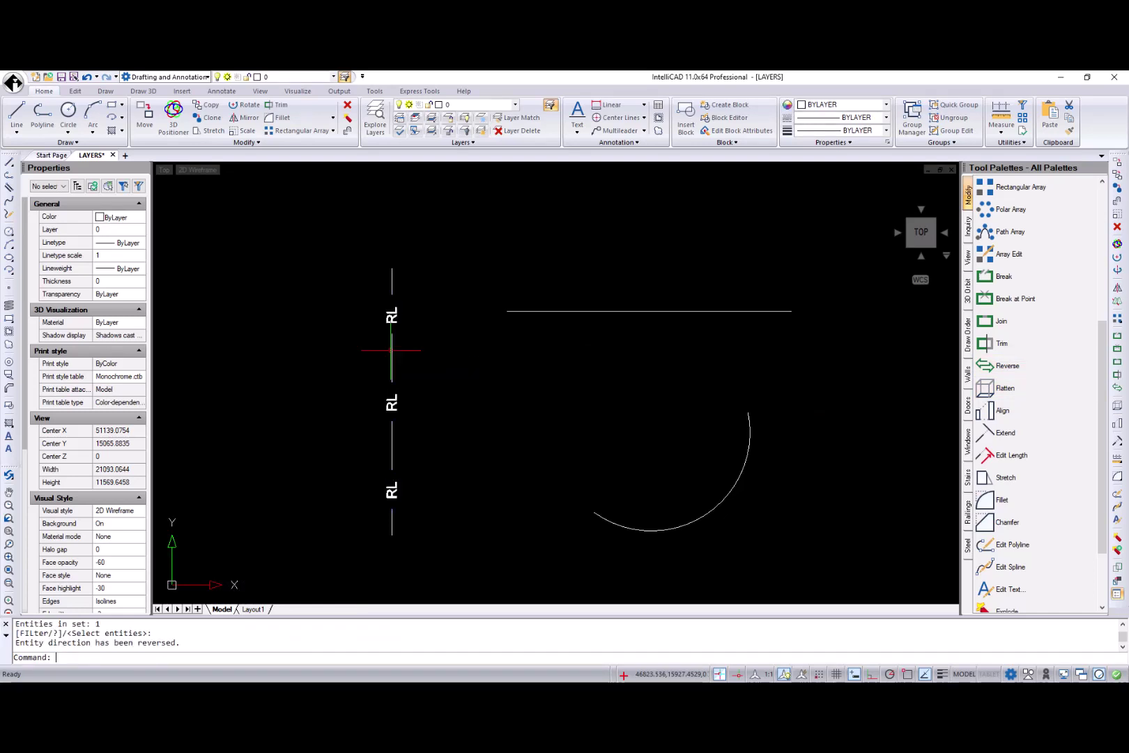
left_click(282, 142)
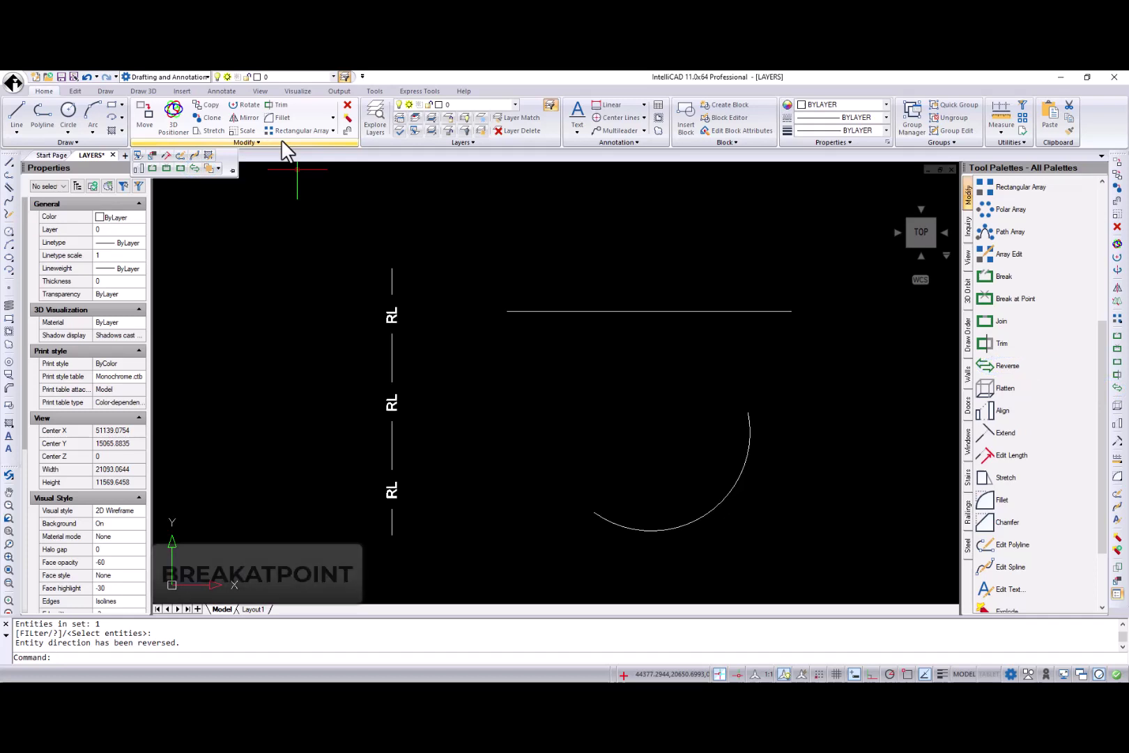
Break the horizontal line and the arc each at one point, then grab the lower arc piece's centre grip.
left_click(165, 166)
left_click(609, 311)
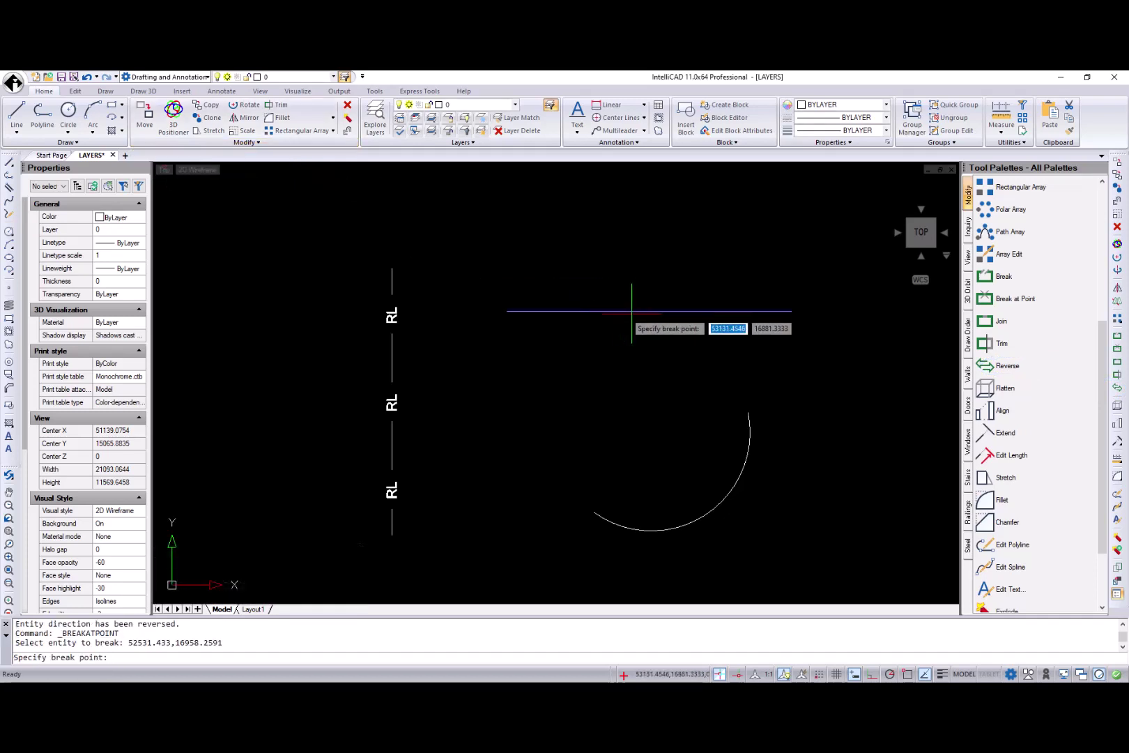
left_click(636, 310)
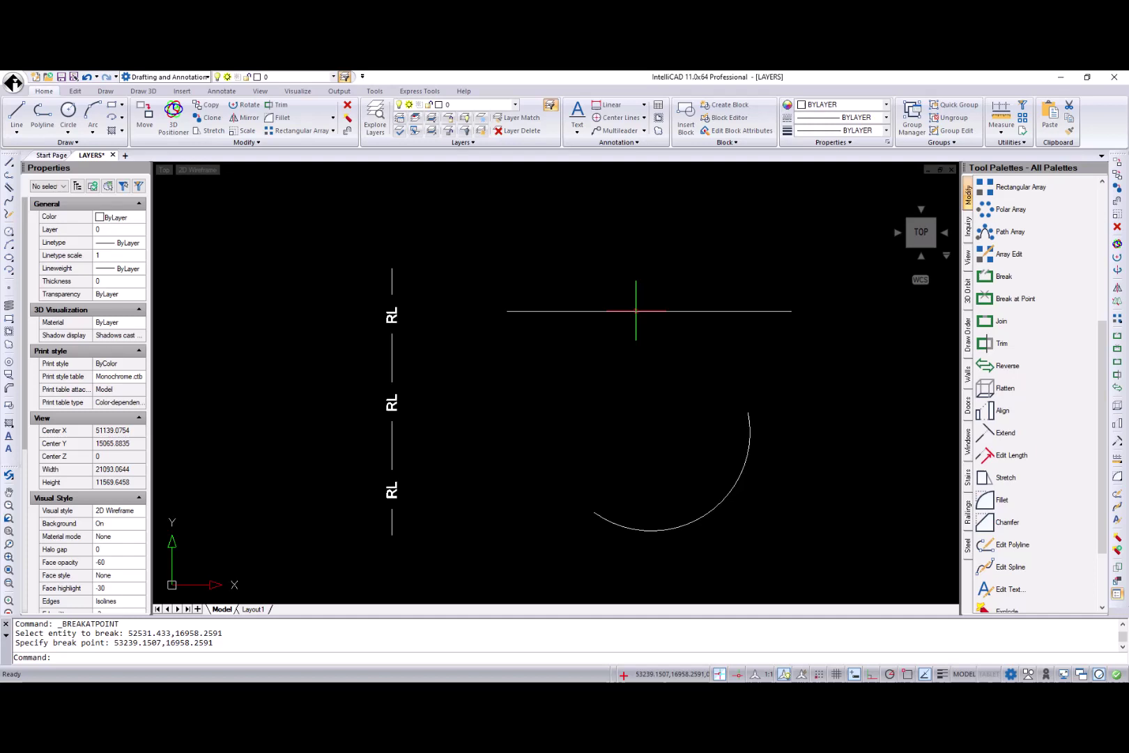
left_click(1004, 298)
left_click(726, 494)
left_click(719, 503)
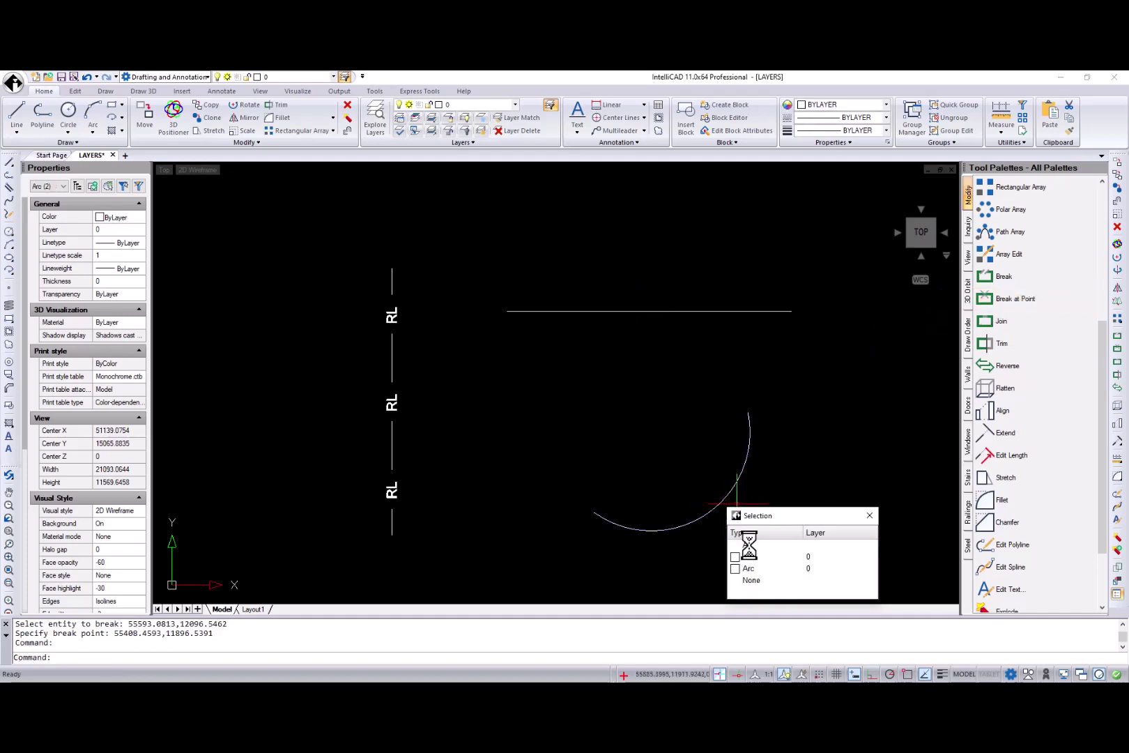
left_click(730, 549)
left_click(651, 432)
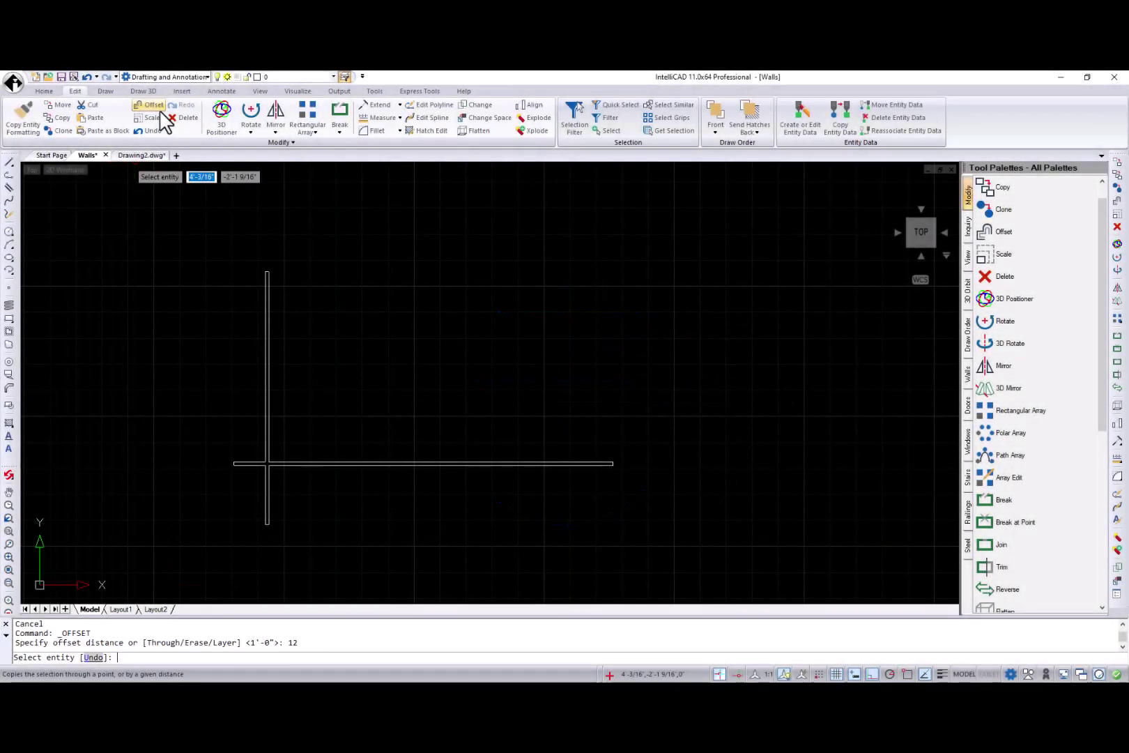
Offset the vertical and horizontal walls at distance 12 to lay out the wall grid.
left_click(267, 402)
left_click(291, 400)
left_click(374, 397)
left_click(393, 397)
left_click(506, 392)
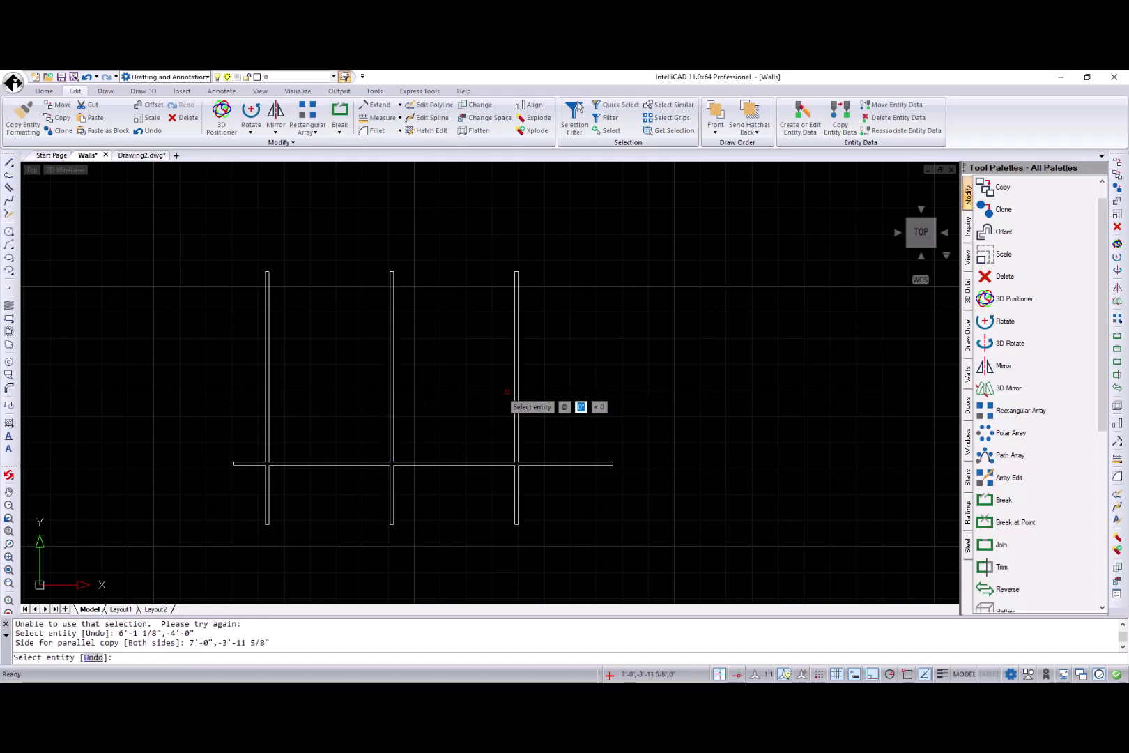
left_click(517, 399)
left_click(656, 406)
left_click(589, 464)
left_click(590, 383)
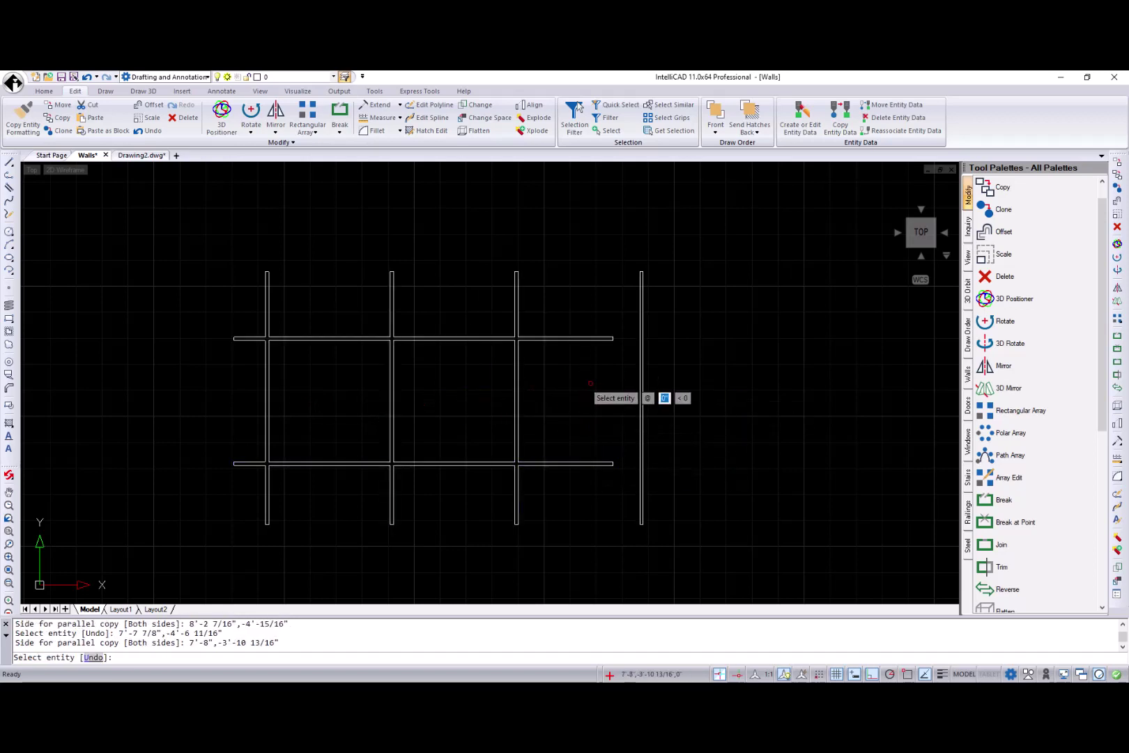
left_click(562, 338)
left_click(554, 230)
key("Return")
Extend the horizontal walls to the right wall and, with a Fence, the vertical walls to the top.
left_click(378, 105)
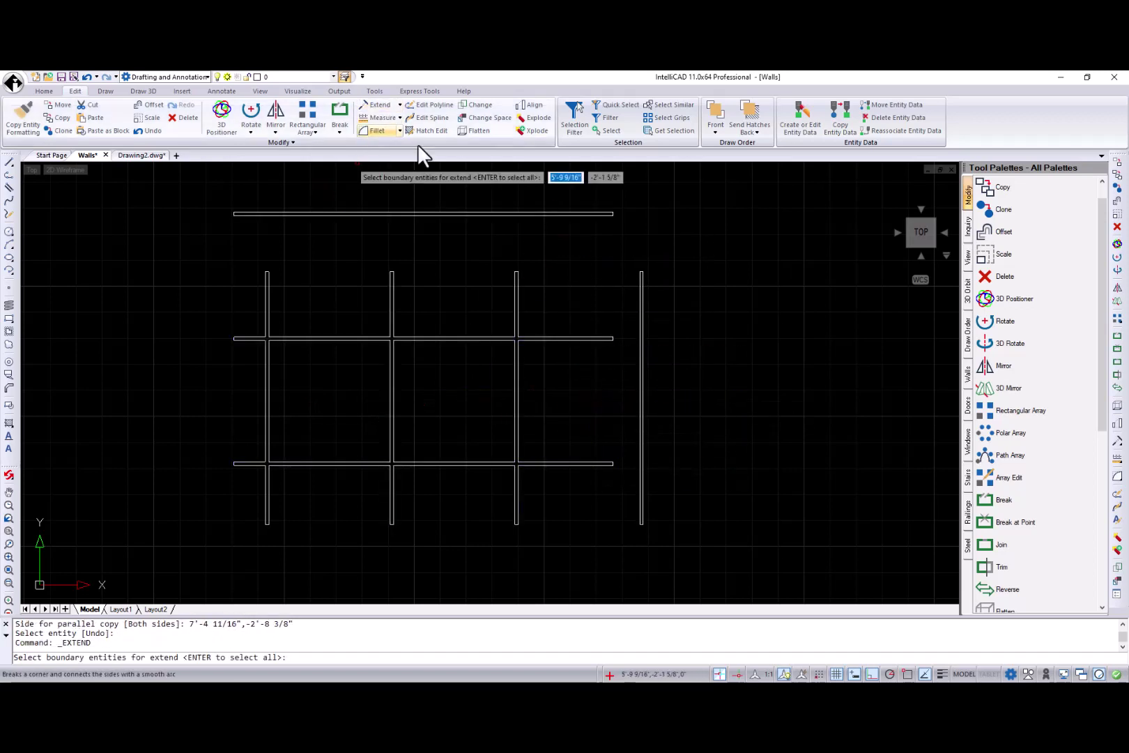
left_click(641, 307)
left_click(582, 214)
key("Return")
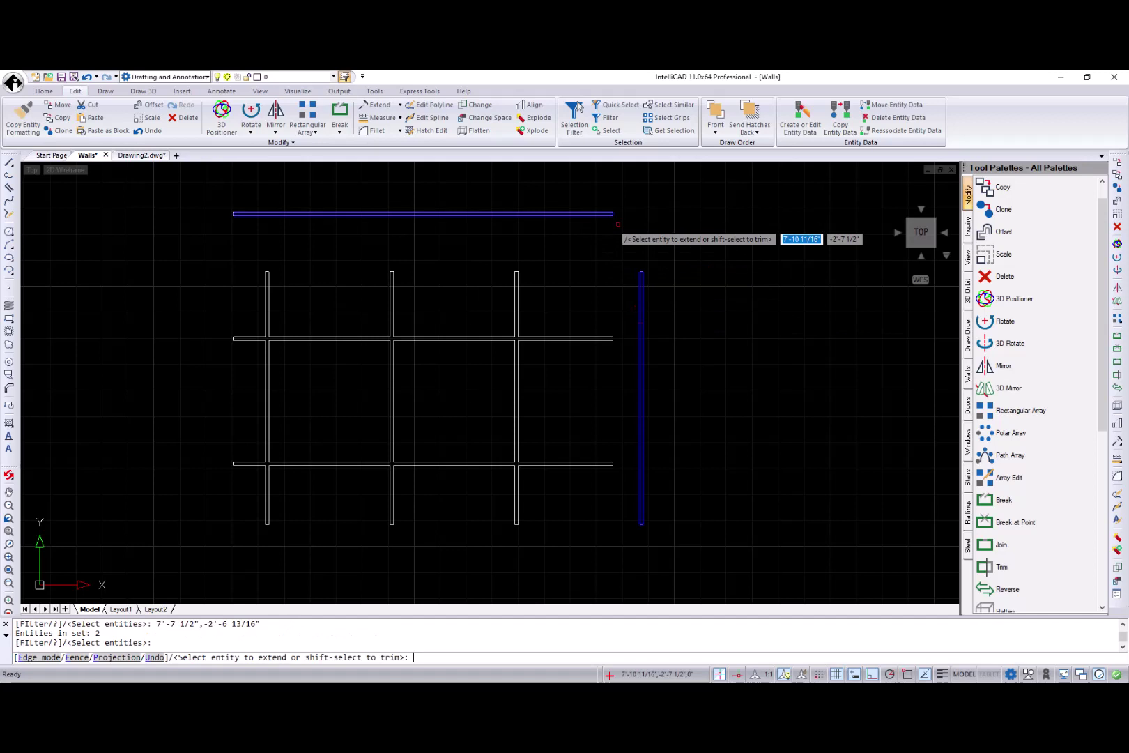
left_click(609, 338)
left_click(599, 461)
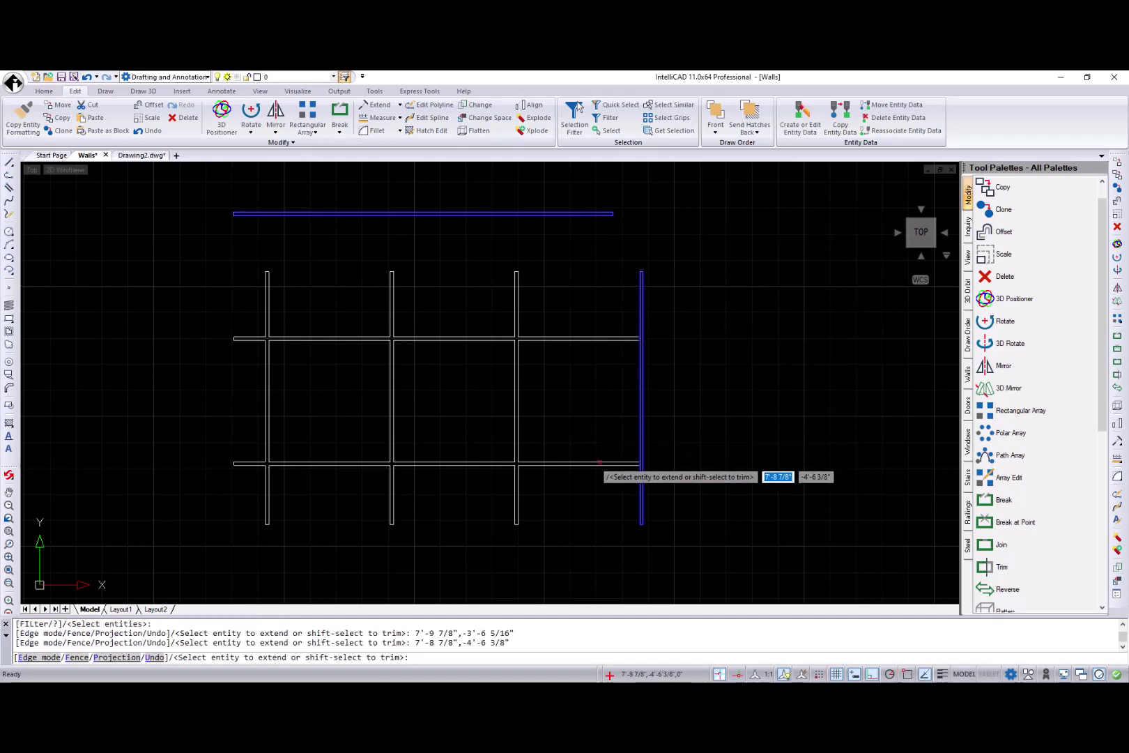
type("F")
key("Return")
left_click(591, 298)
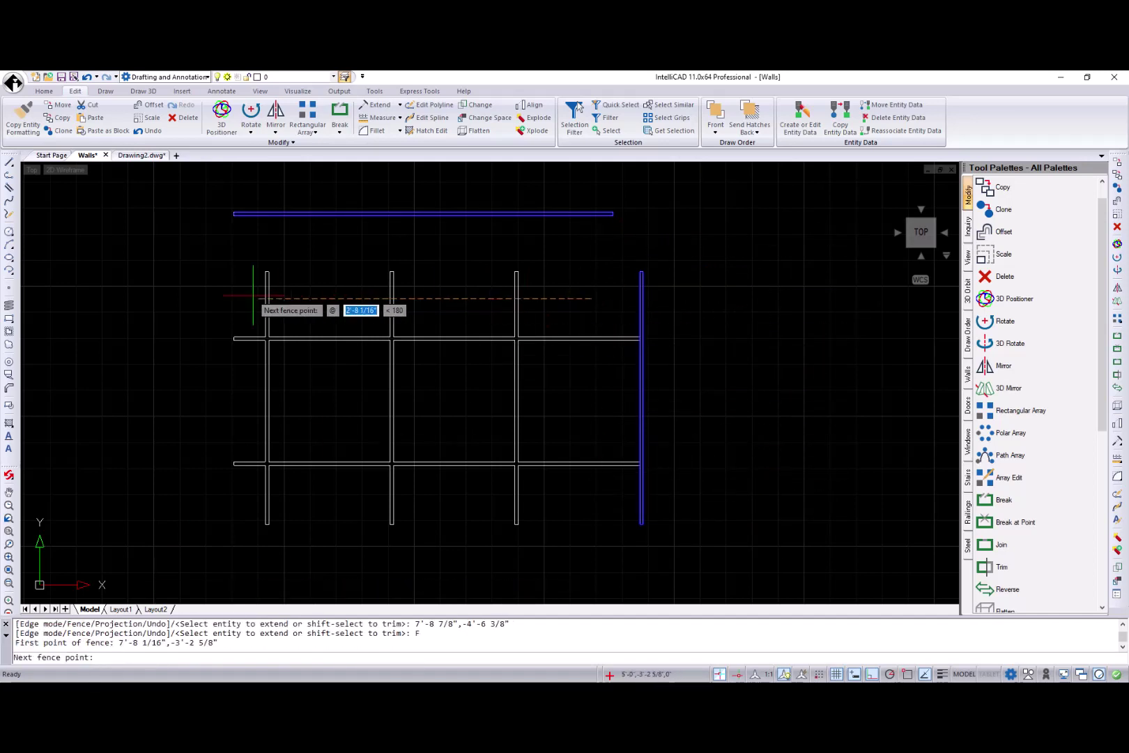
left_click(234, 296)
Trim the left wall stubs, the top wall's right overhang and the upper right wall.
left_click(340, 115)
left_click_drag(152, 172, 739, 592)
key("Return")
left_click(239, 213)
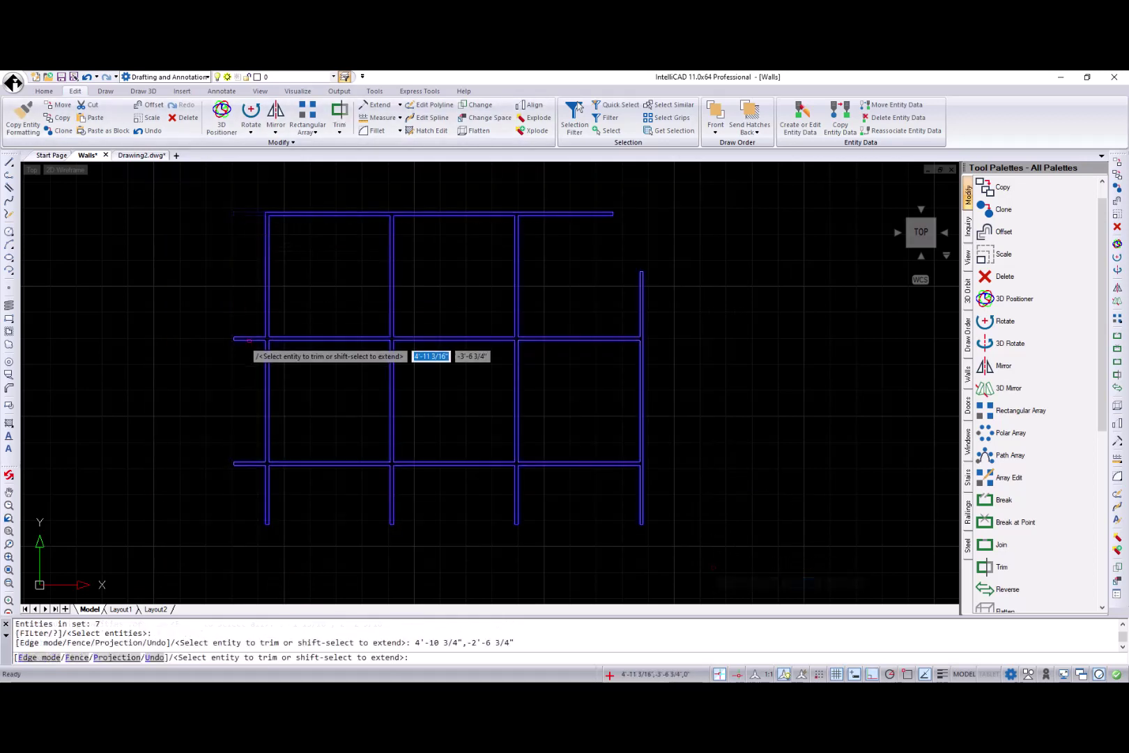
left_click(249, 340)
left_click(241, 463)
left_click(566, 212)
left_click(639, 300)
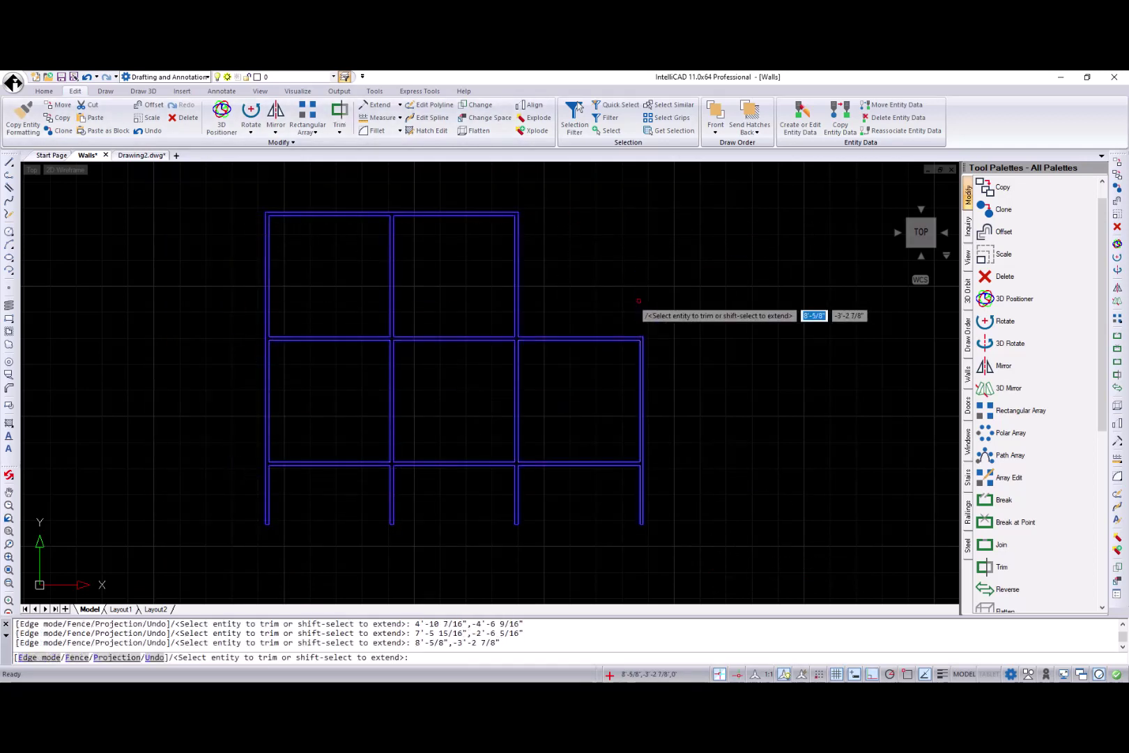
Fence-trim the bottom wall stubs and remove the interior dividers to form three rooms.
type("F")
key("Return")
left_click(642, 499)
left_click(204, 499)
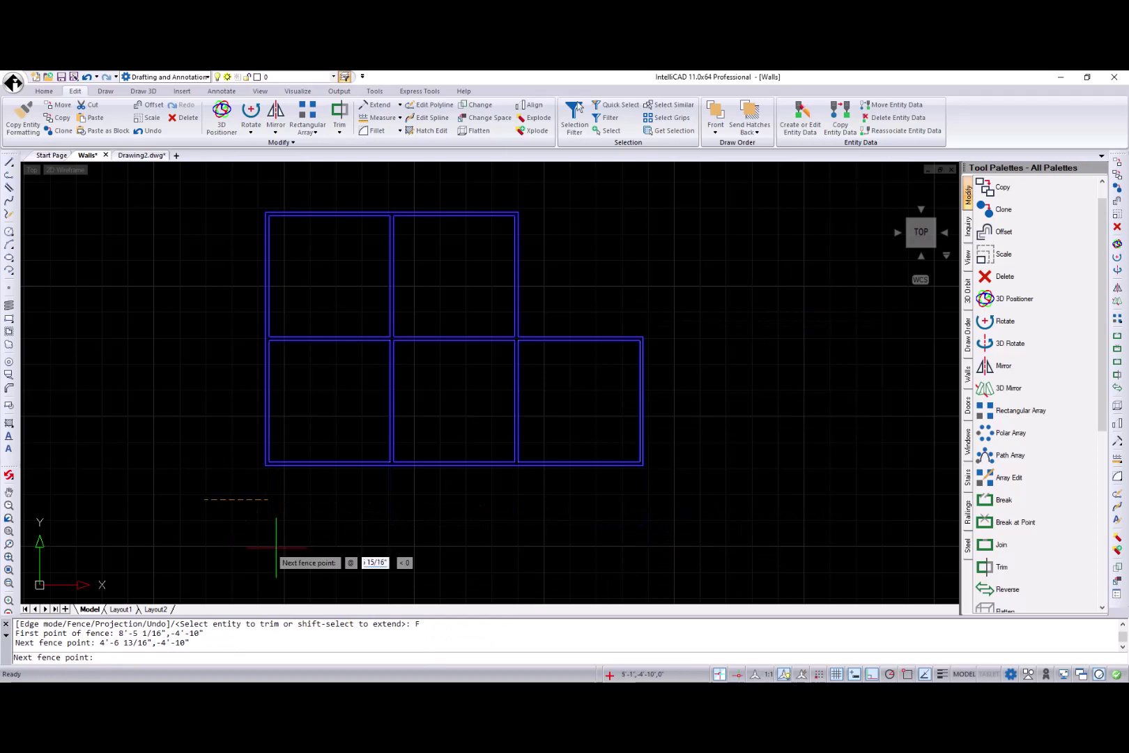
key("Return")
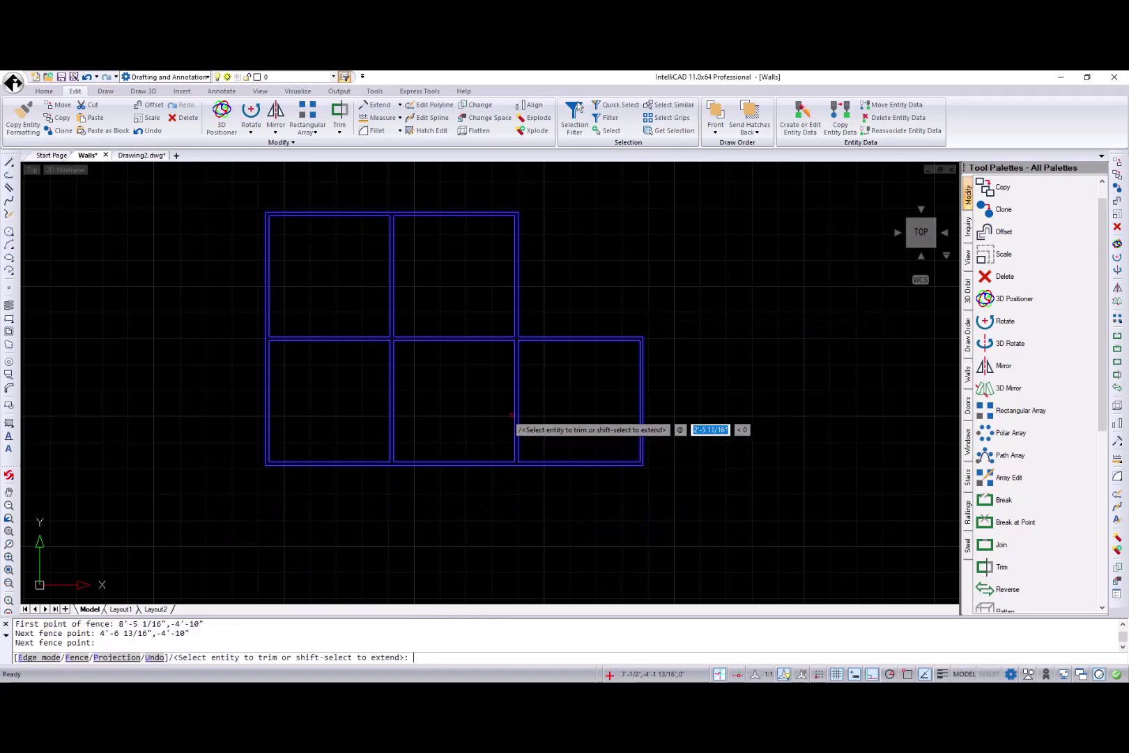
left_click(513, 414)
left_click(389, 275)
left_click(720, 450)
left_click(718, 481)
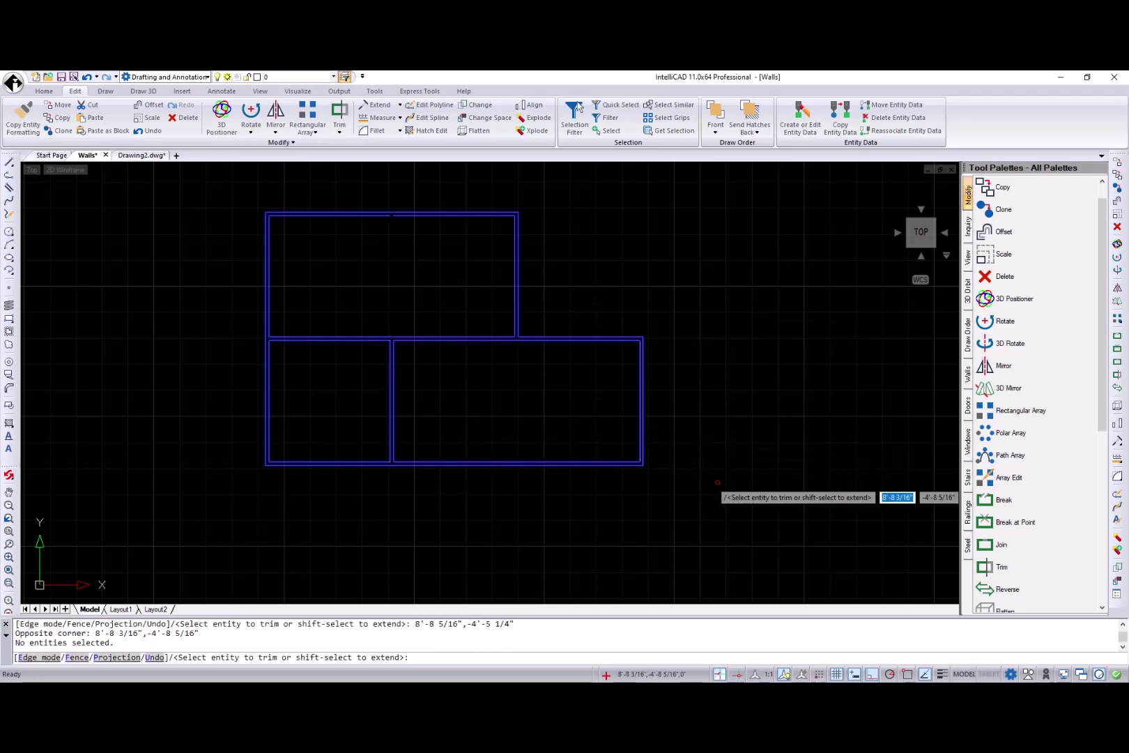
Break a gap into the top wall between two picked points.
left_click(340, 133)
left_click(348, 147)
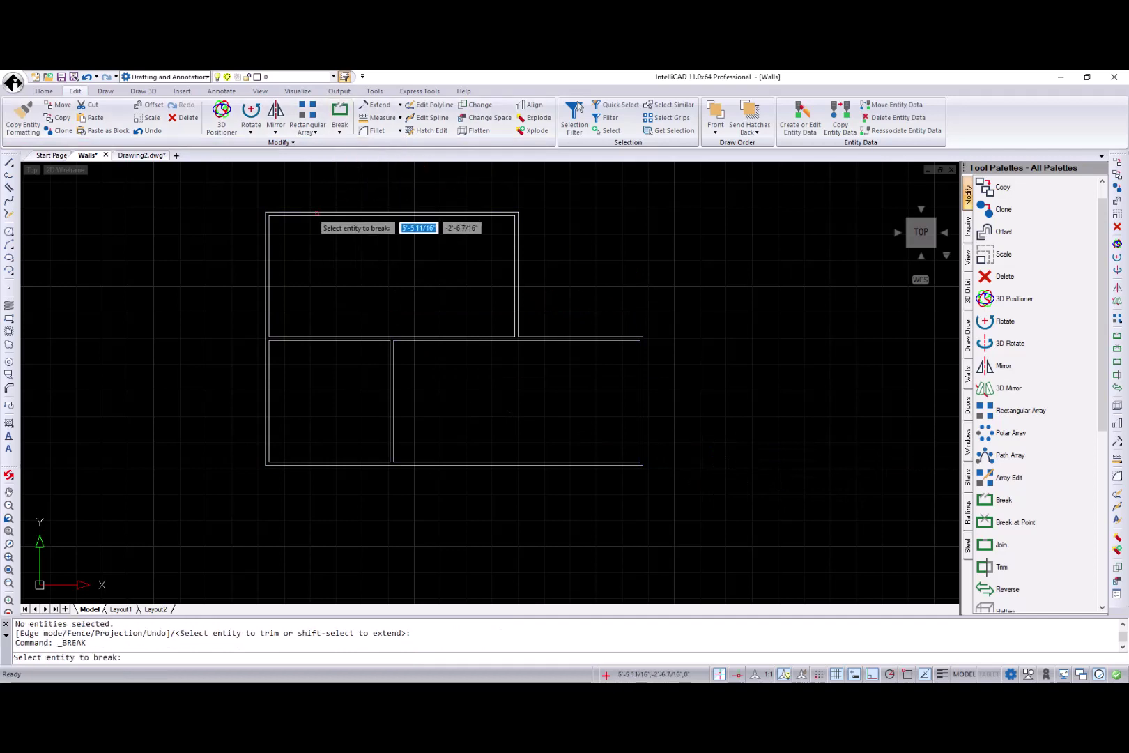
left_click(316, 214)
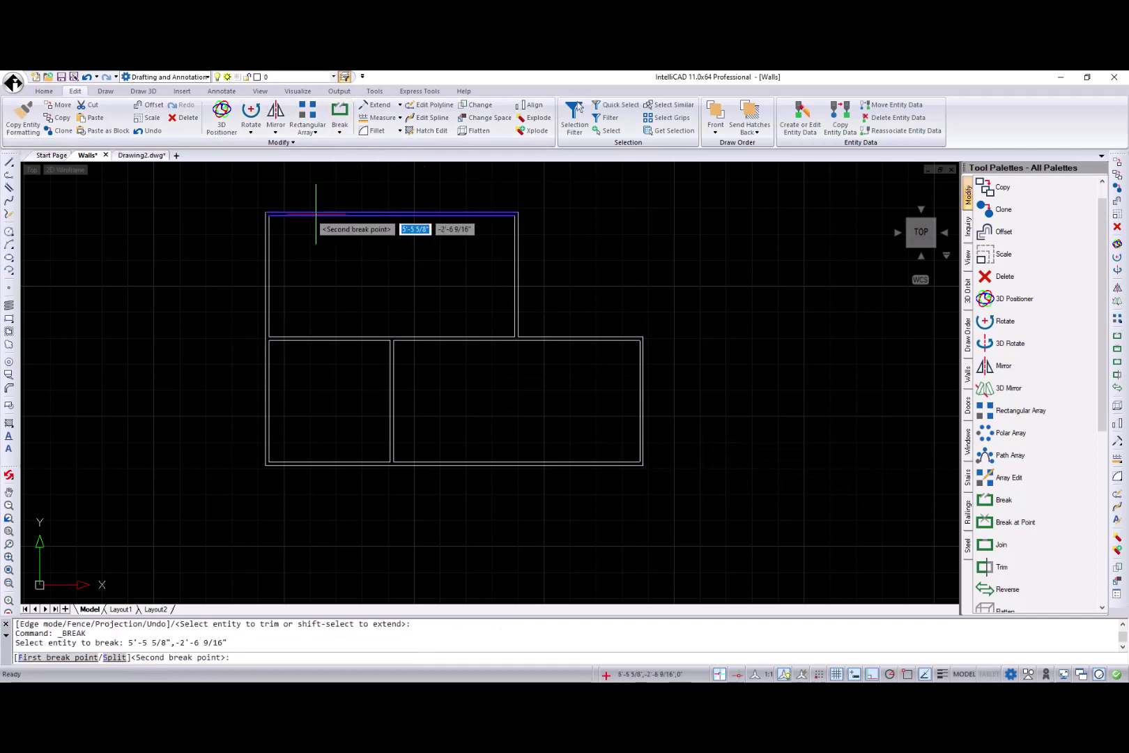
left_click(80, 657)
left_click(316, 214)
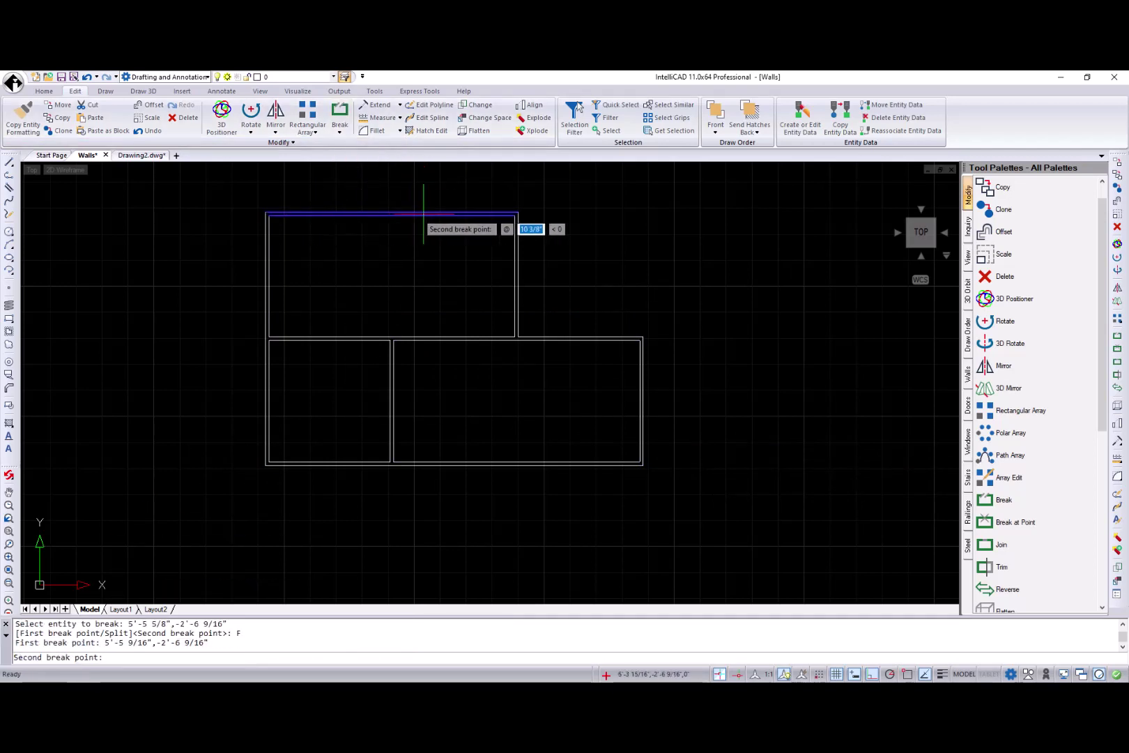
left_click(423, 214)
Split the bottom wall at a single point and select the split-off segment.
left_click(340, 132)
left_click(362, 180)
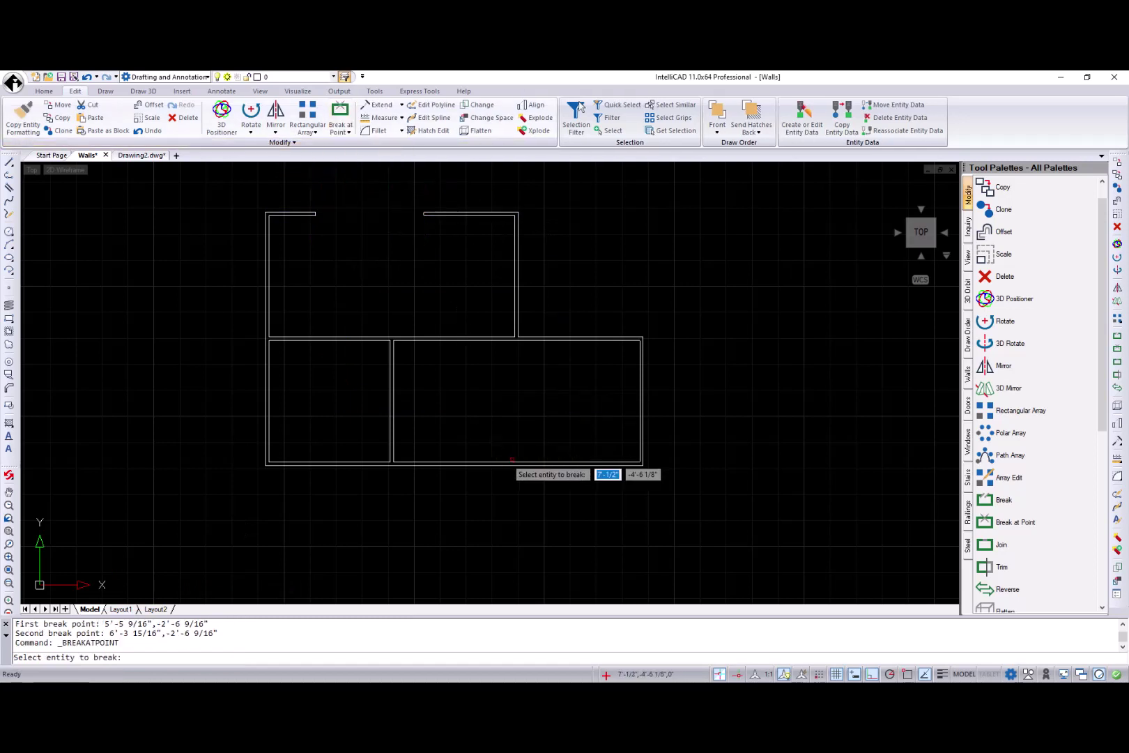
left_click(518, 463)
left_click(525, 463)
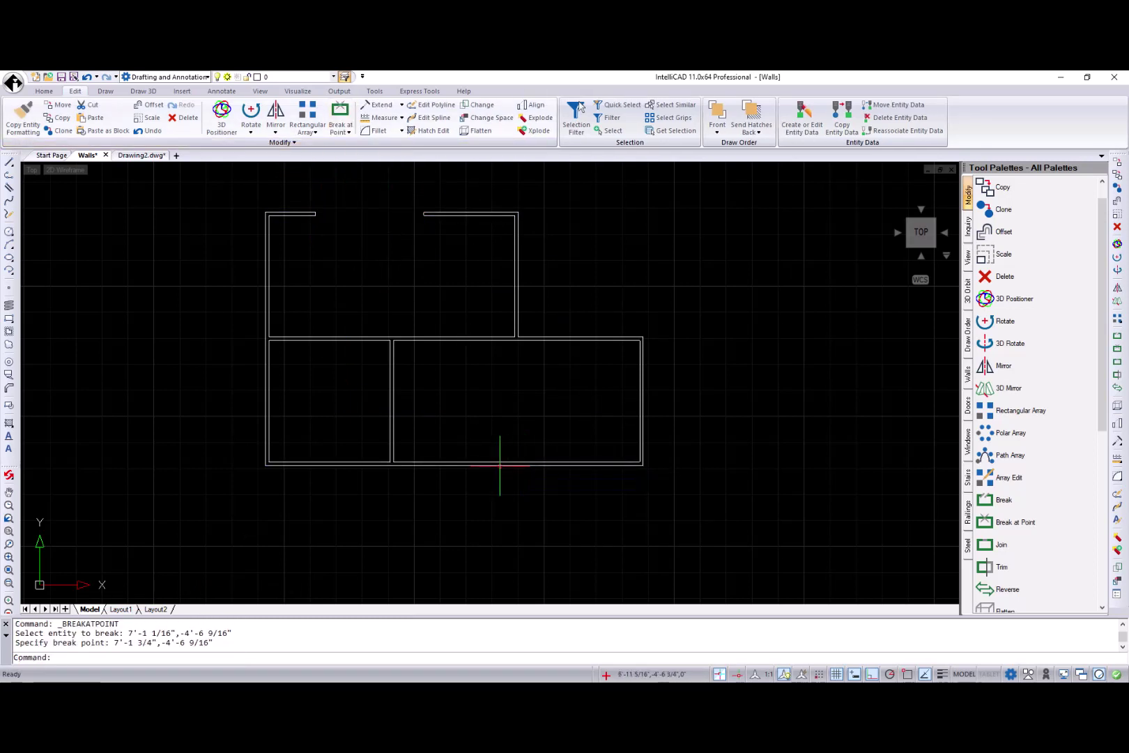
left_click(500, 463)
Reverse the direction of the upper and lower 3D walls.
left_click(339, 132)
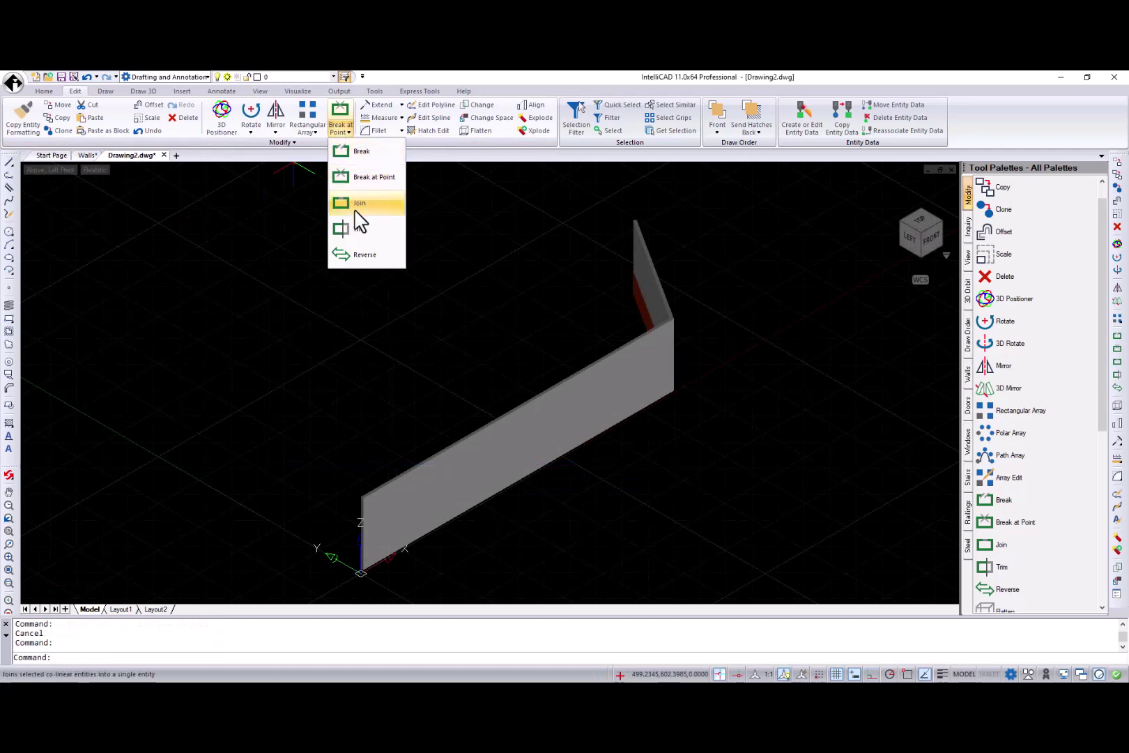
left_click(362, 254)
left_click(652, 301)
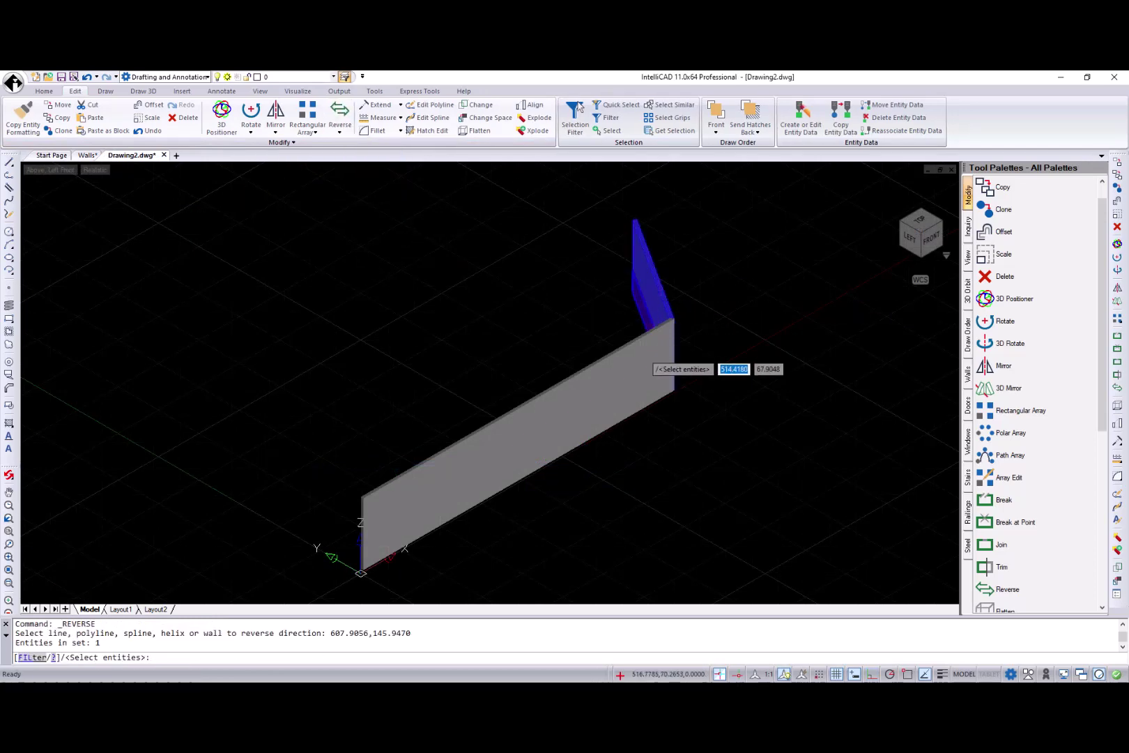
left_click(647, 362)
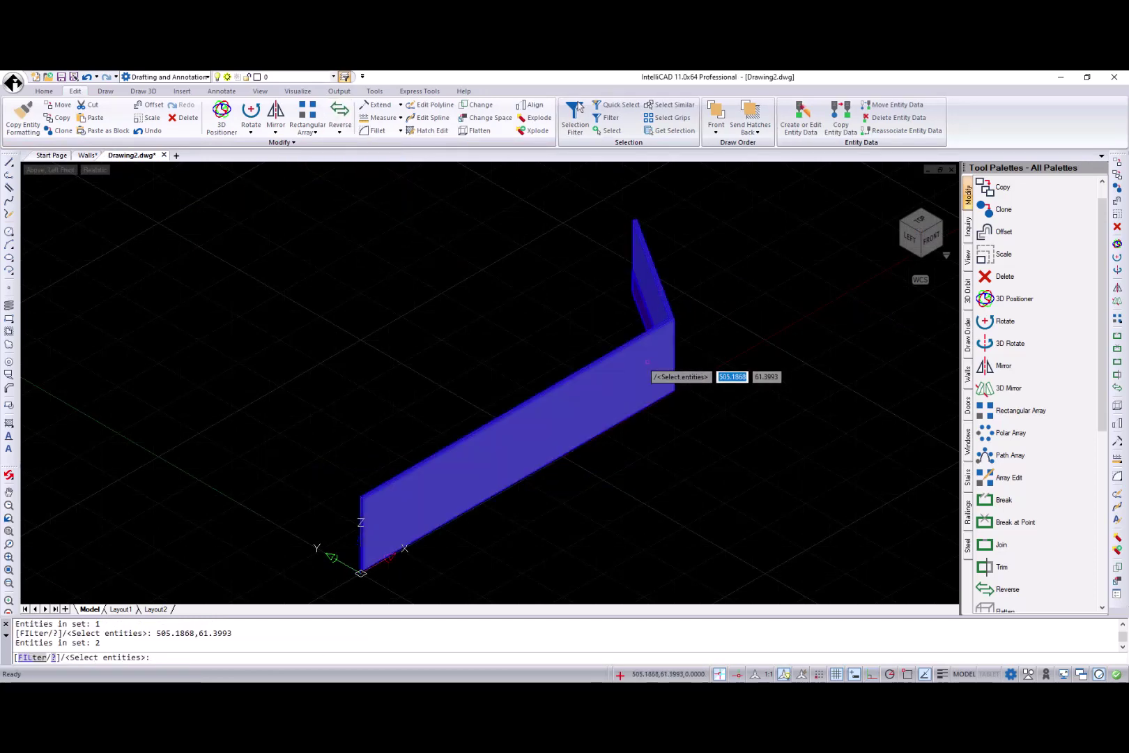
key("Return")
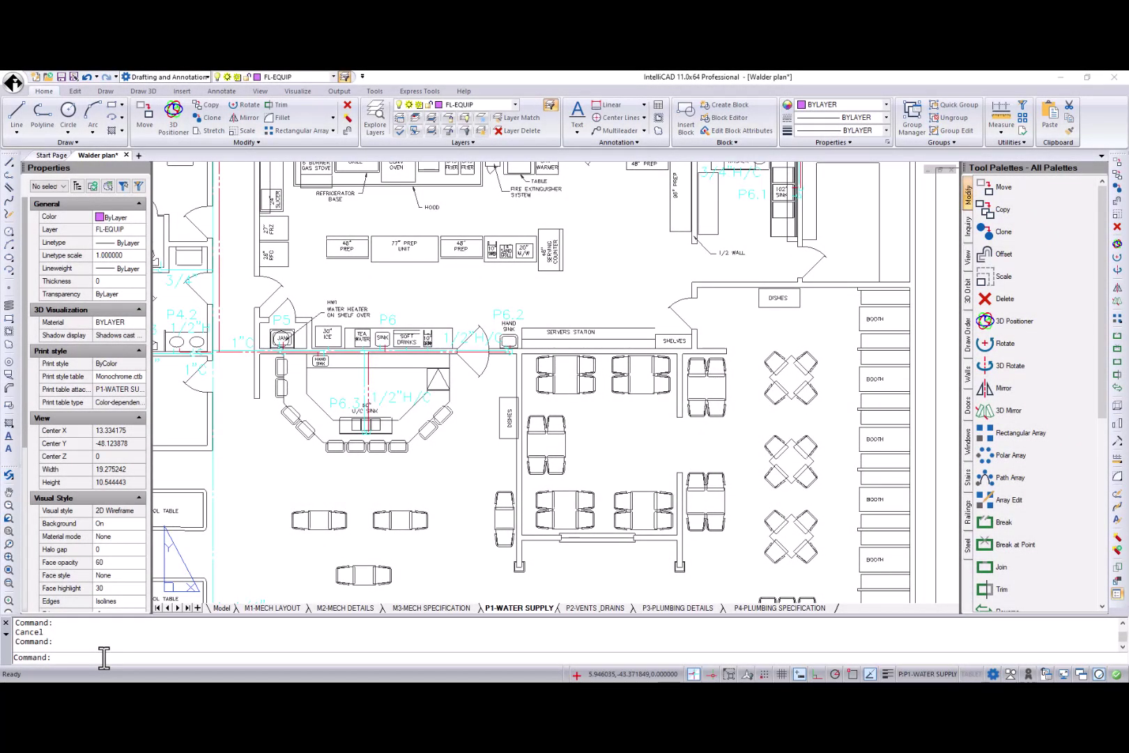
Run PDFEXPORT and cancel the export dialog.
type("PDFEXPORT")
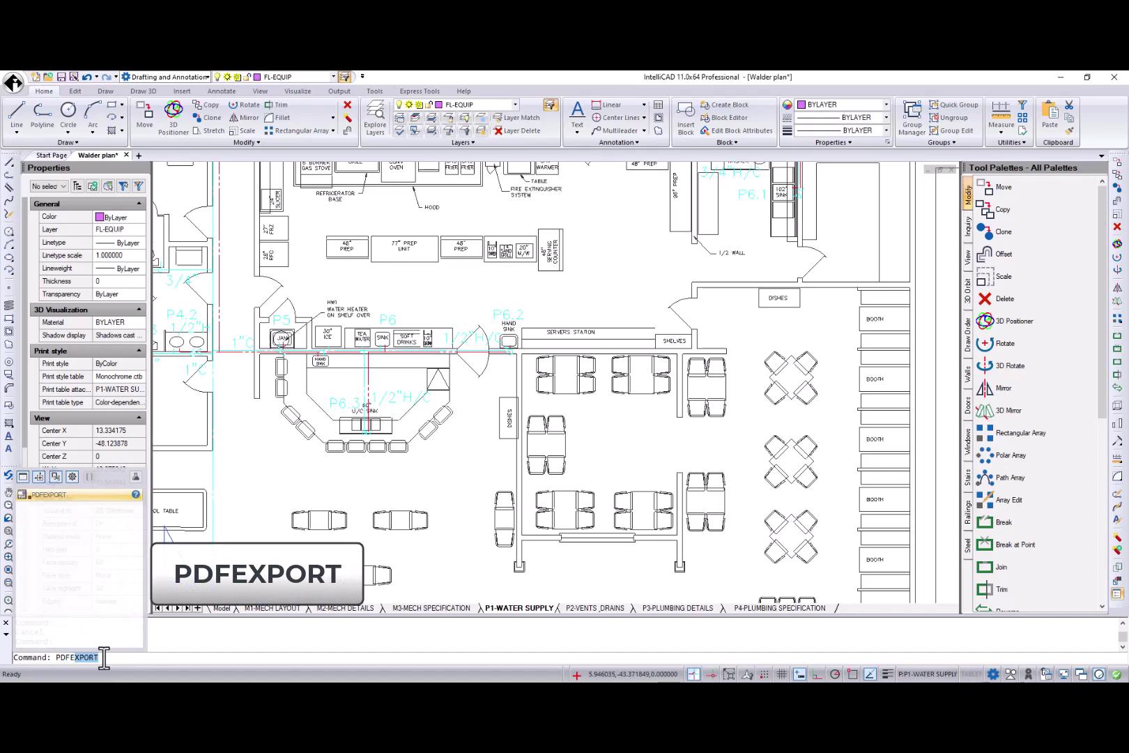
key("Return")
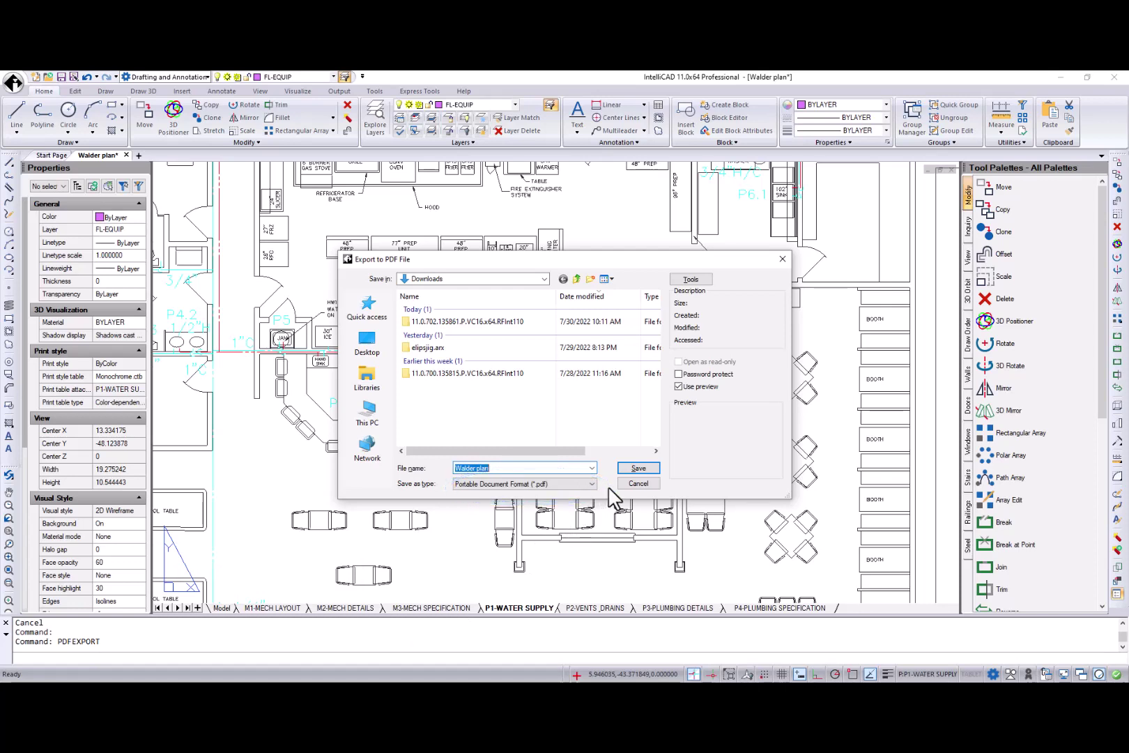
left_click(631, 483)
Open the Print dialog with Ctrl+P and expand the printer Name list.
left_click(13, 83)
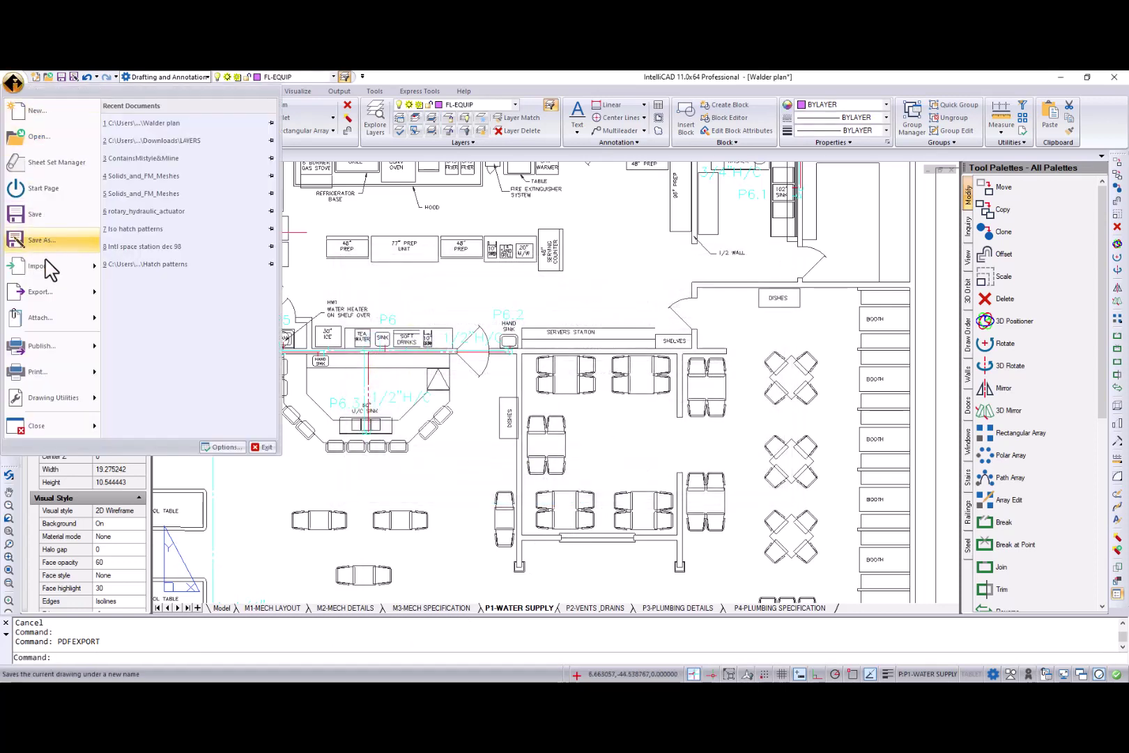
key("Escape")
key("ctrl+p")
left_click(552, 283)
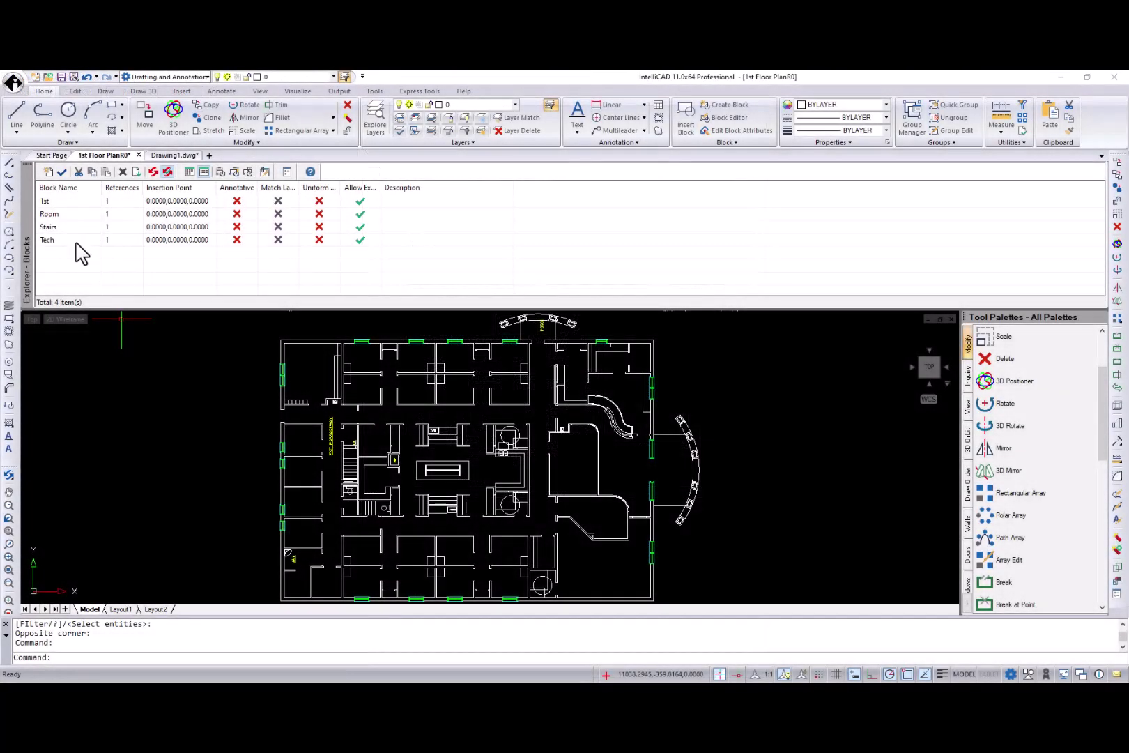
Save the Room through Tech blocks (Room, Stairs, Tech) as separate files in the R11 Demo folder.
left_click(67, 215)
left_click(64, 239, "shift")
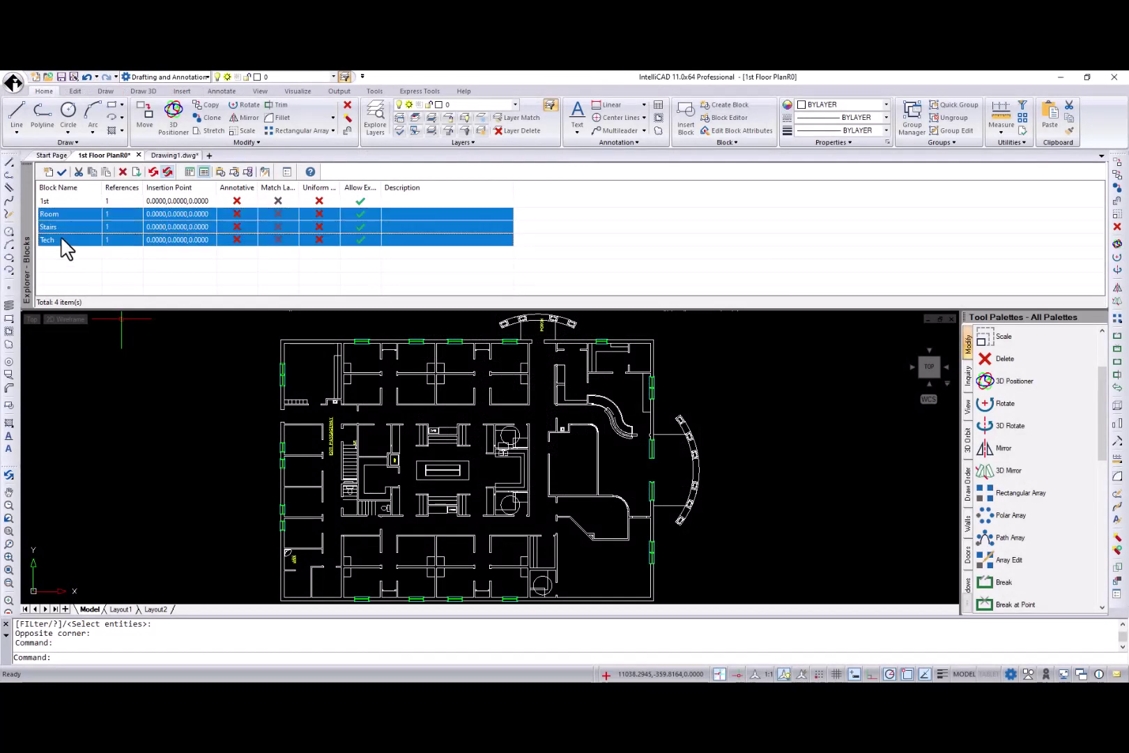
right_click(66, 234)
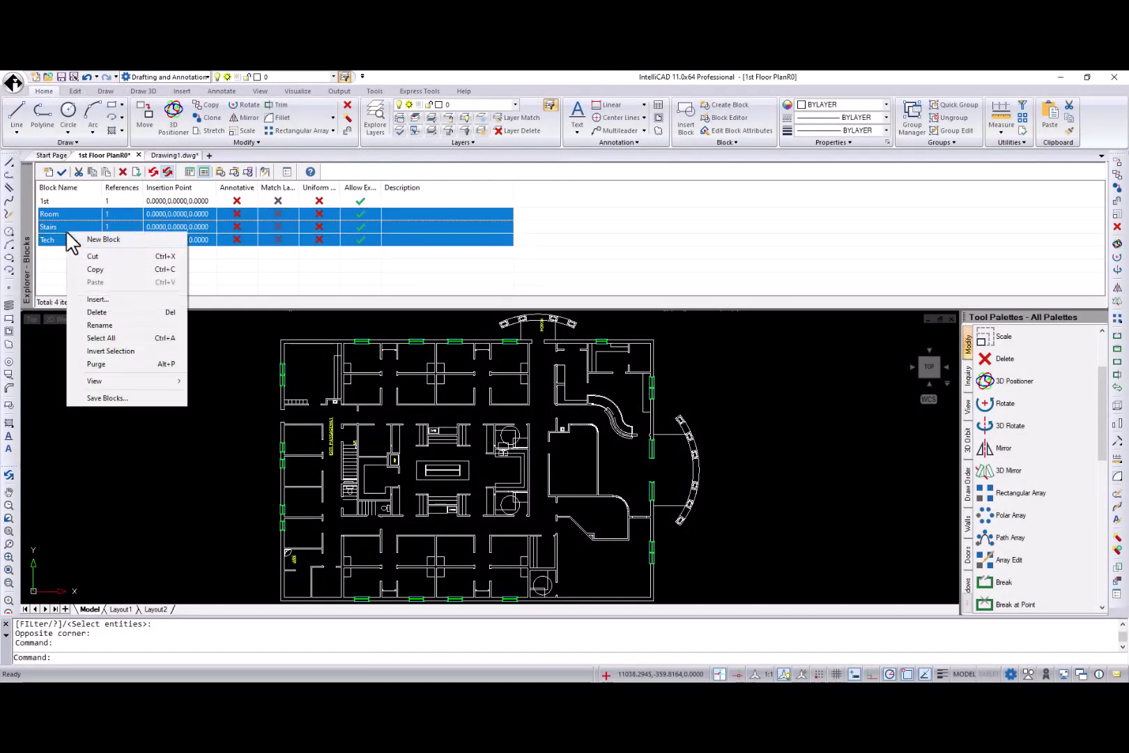
left_click(107, 397)
left_click(551, 427)
left_click(580, 472)
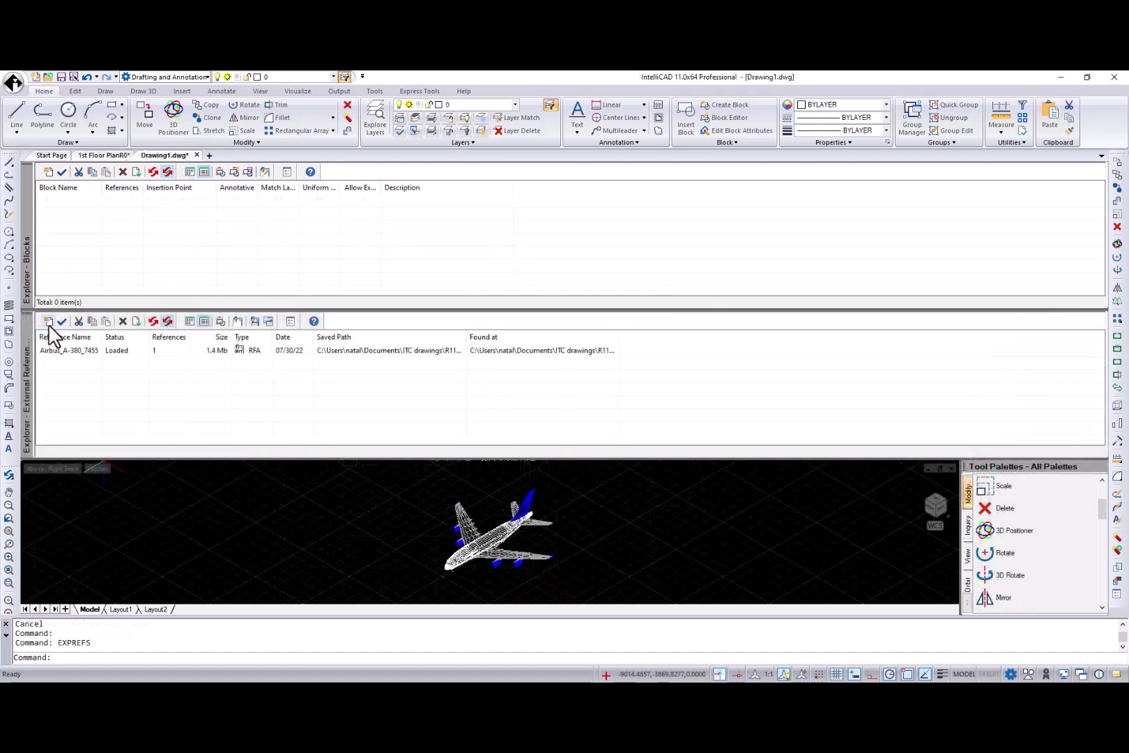
Attach Bamboo_grove_10503.rfa as a BIM underlay at a picked point with default scale and rotation.
left_click(48, 322)
left_click(419, 518)
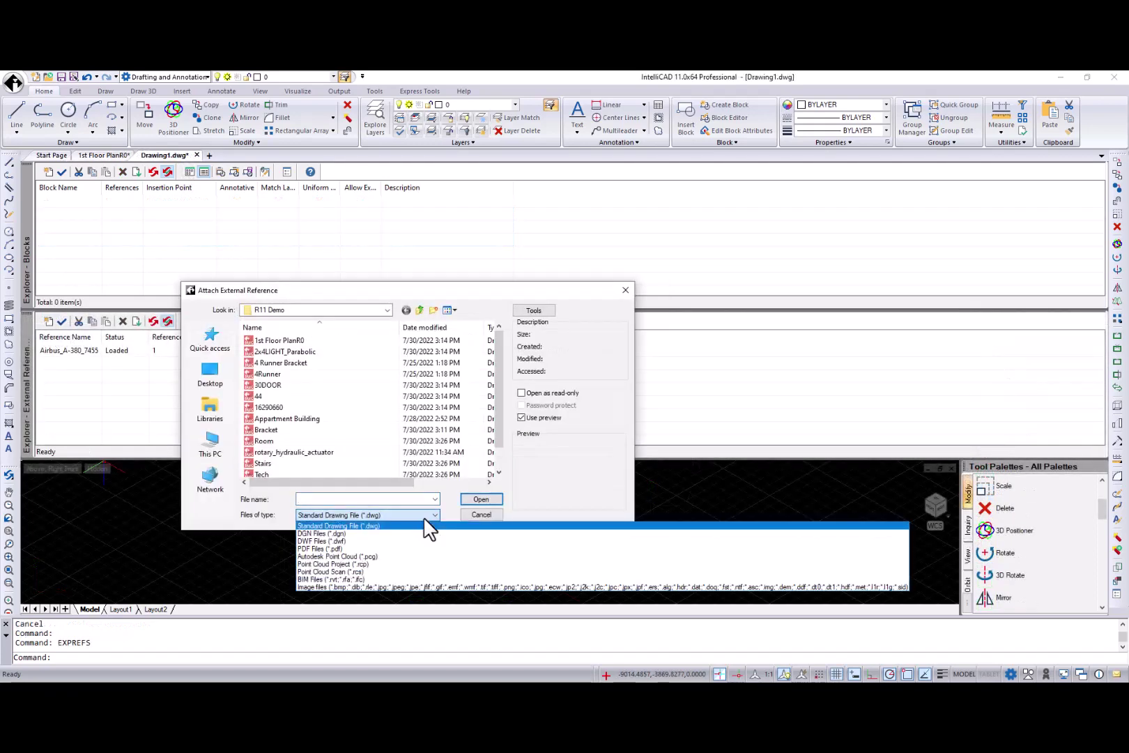
left_click(398, 574)
left_click(330, 385)
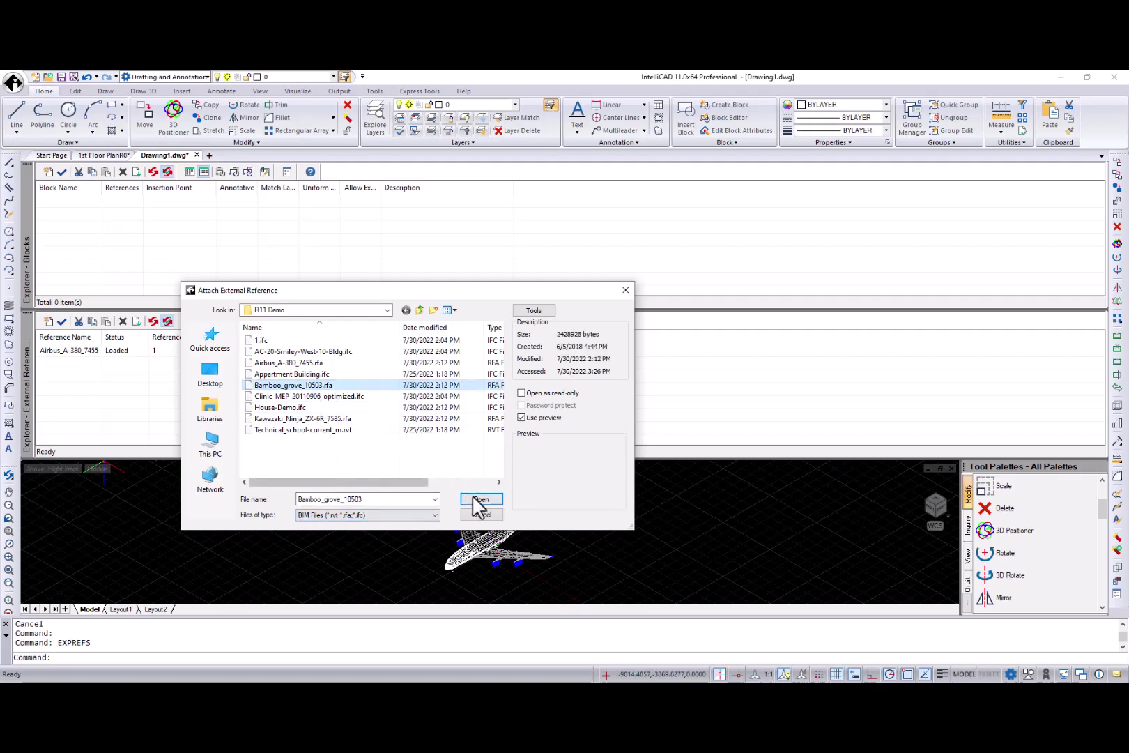
left_click(476, 499)
left_click(347, 557)
key("Return")
key("Return")
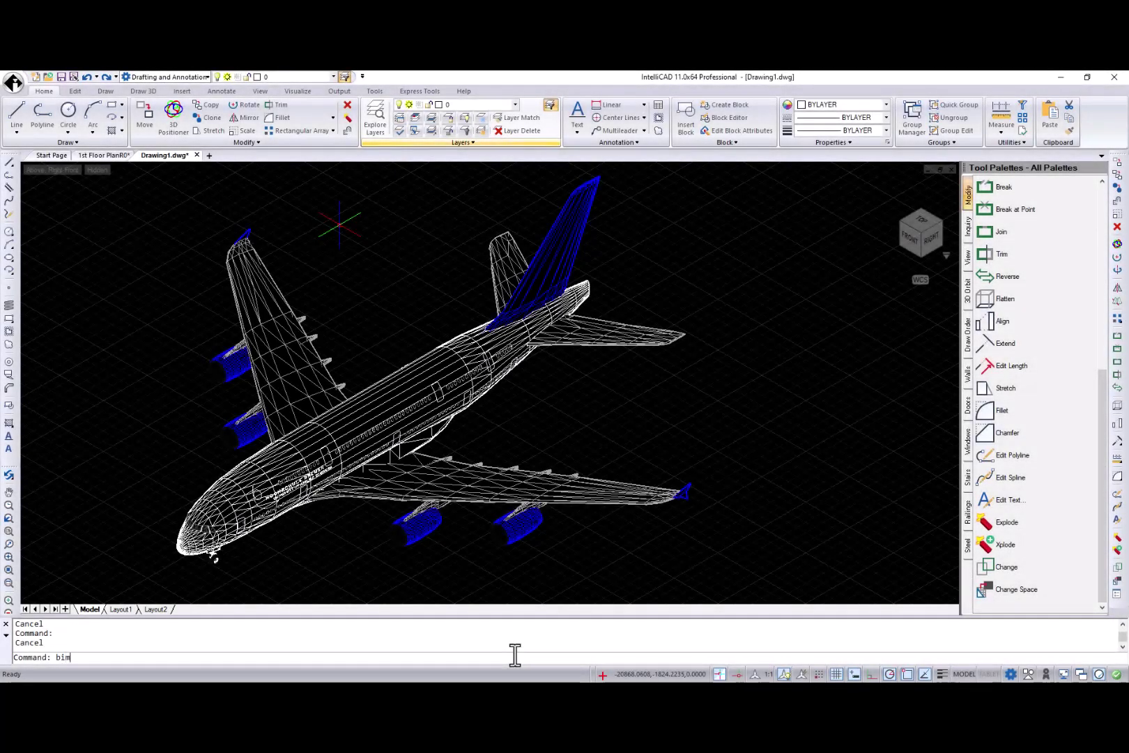
Open the BIM properties panel, select the airplane underlay and add a new visibility state.
type("p")
key("Return")
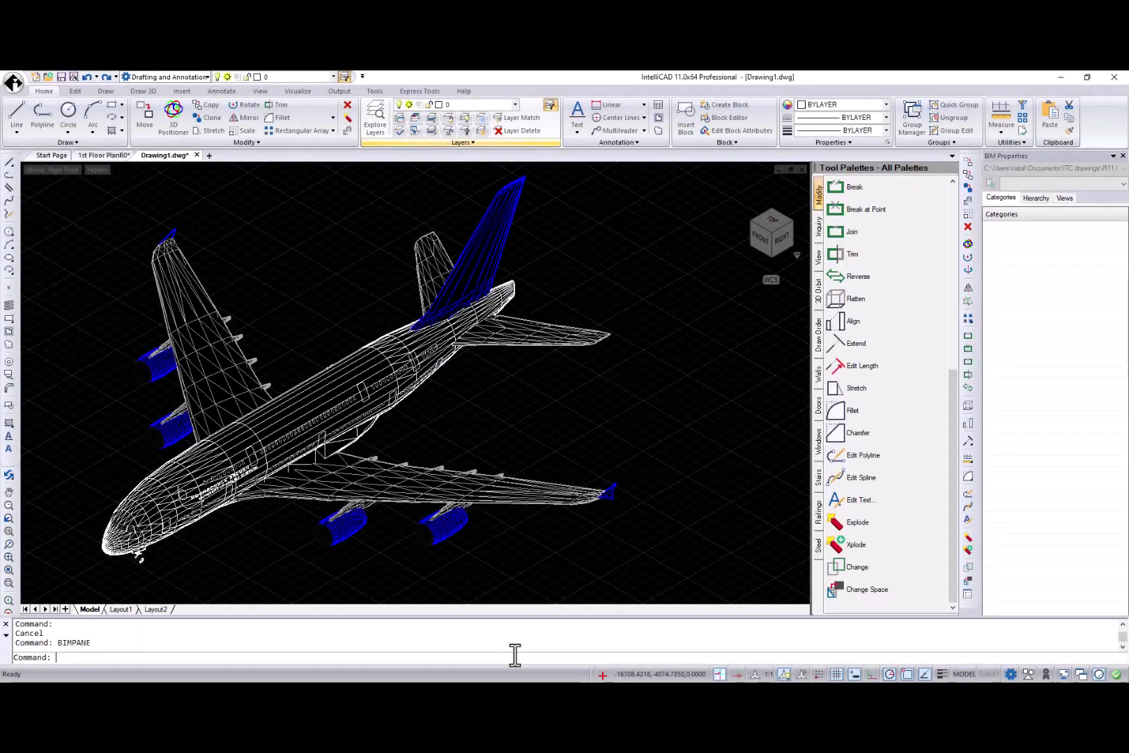
left_click(453, 303)
left_click(991, 183)
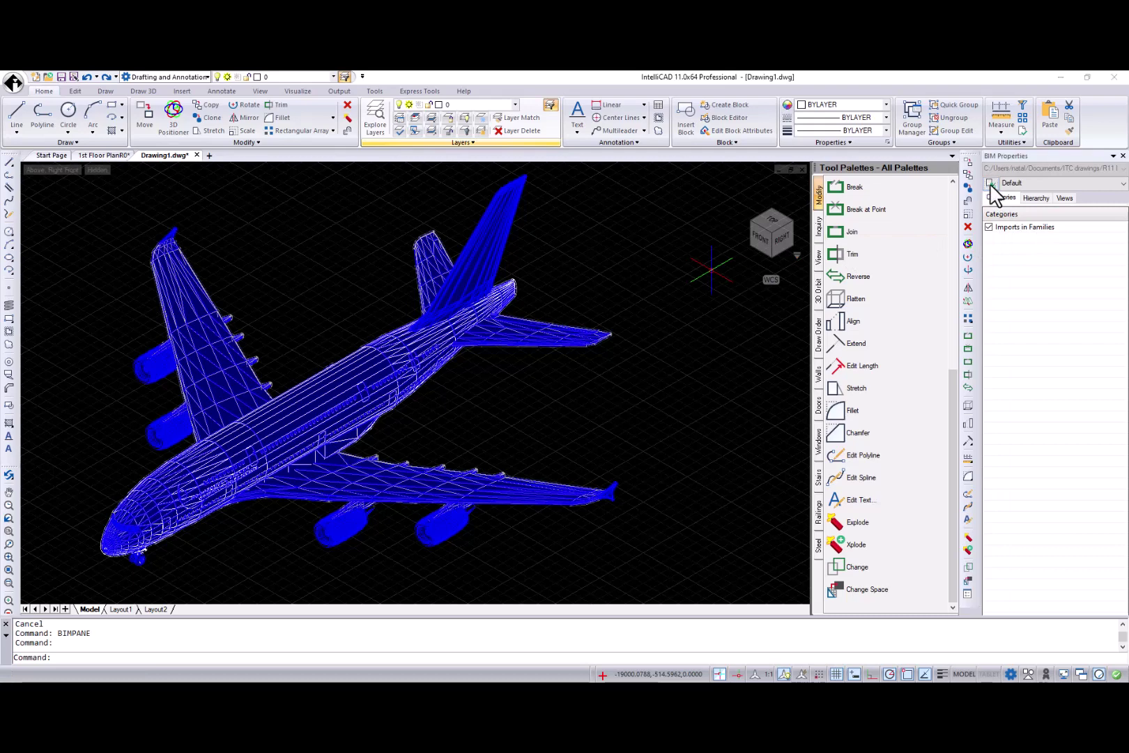
left_click(648, 338)
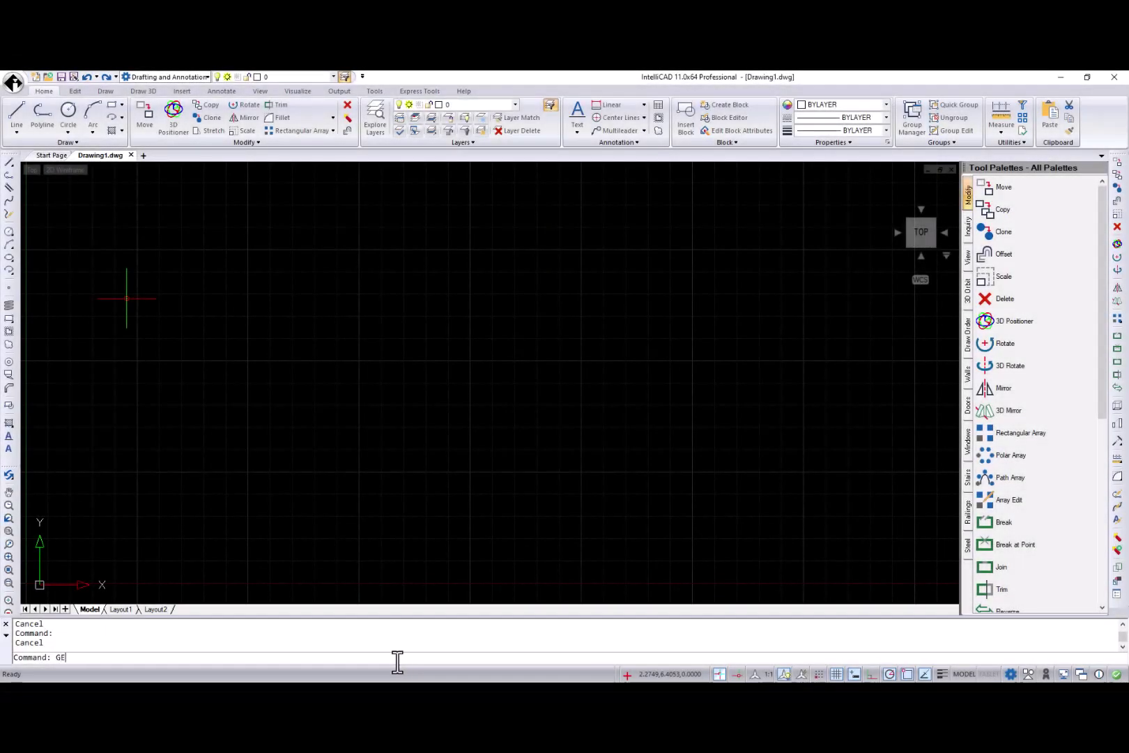
Run GEO and fill in the coordinates from the current location.
type("O")
key("Return")
key("Return")
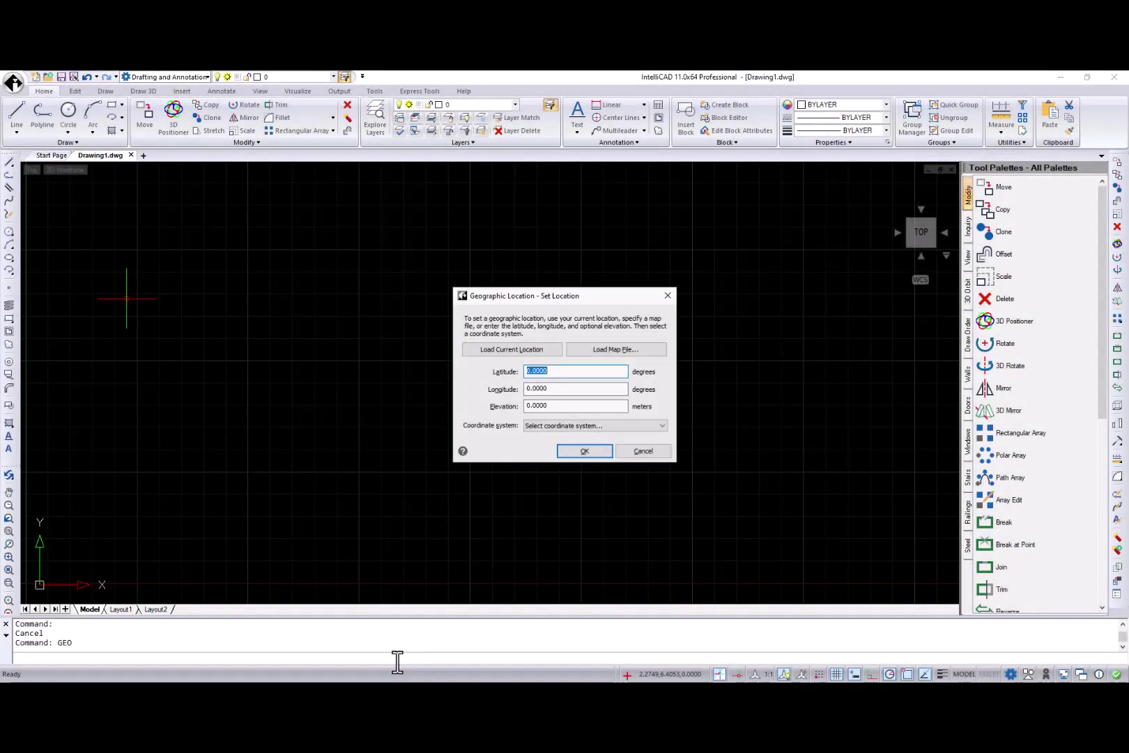
left_click(513, 350)
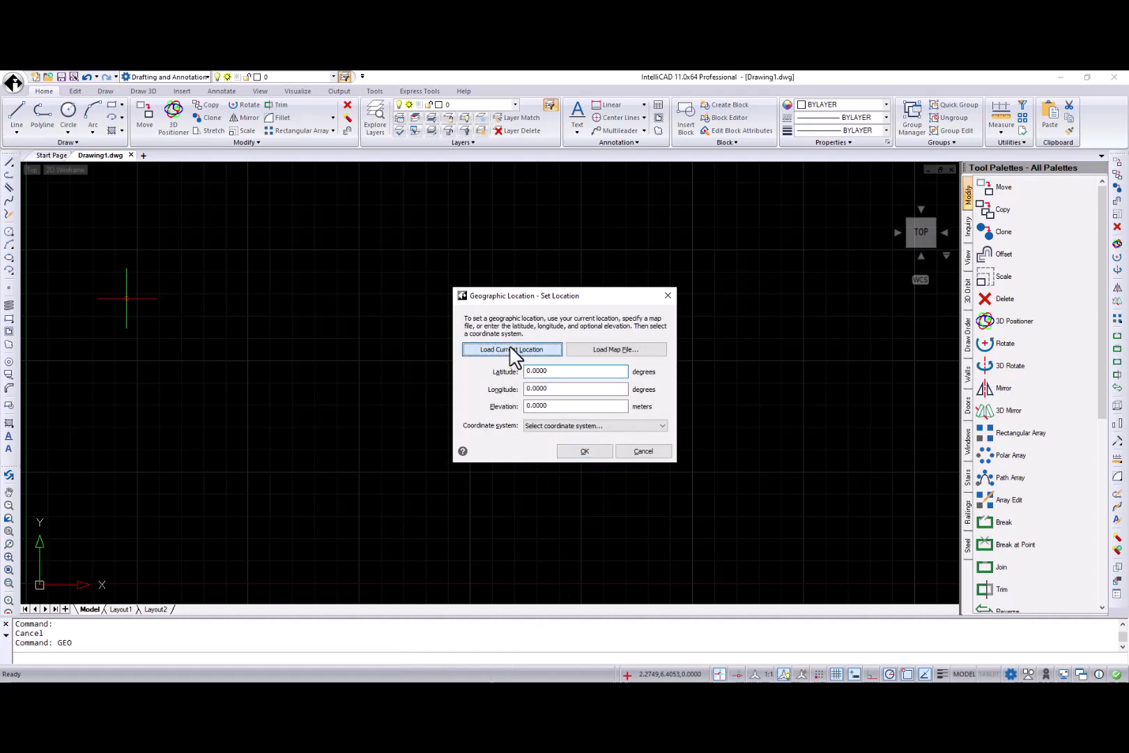
left_click(582, 451)
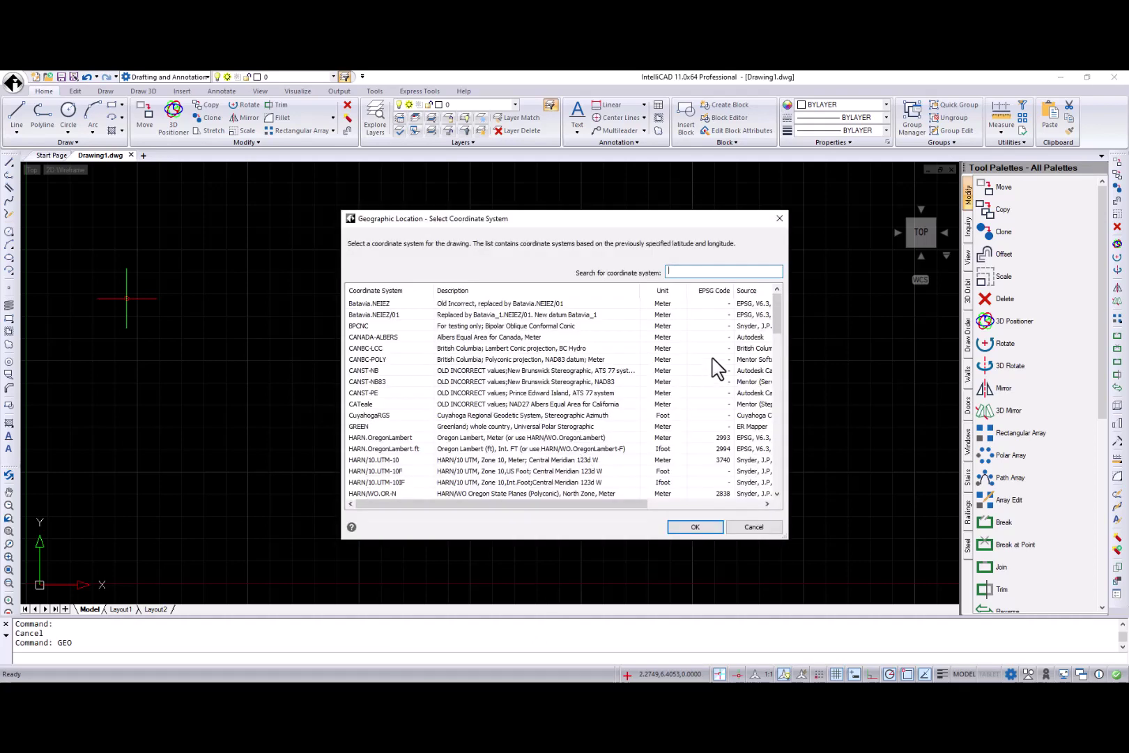
Choose the US48 coordinate system, place the location point and toggle the online map.
left_click_drag(774, 315, 775, 417)
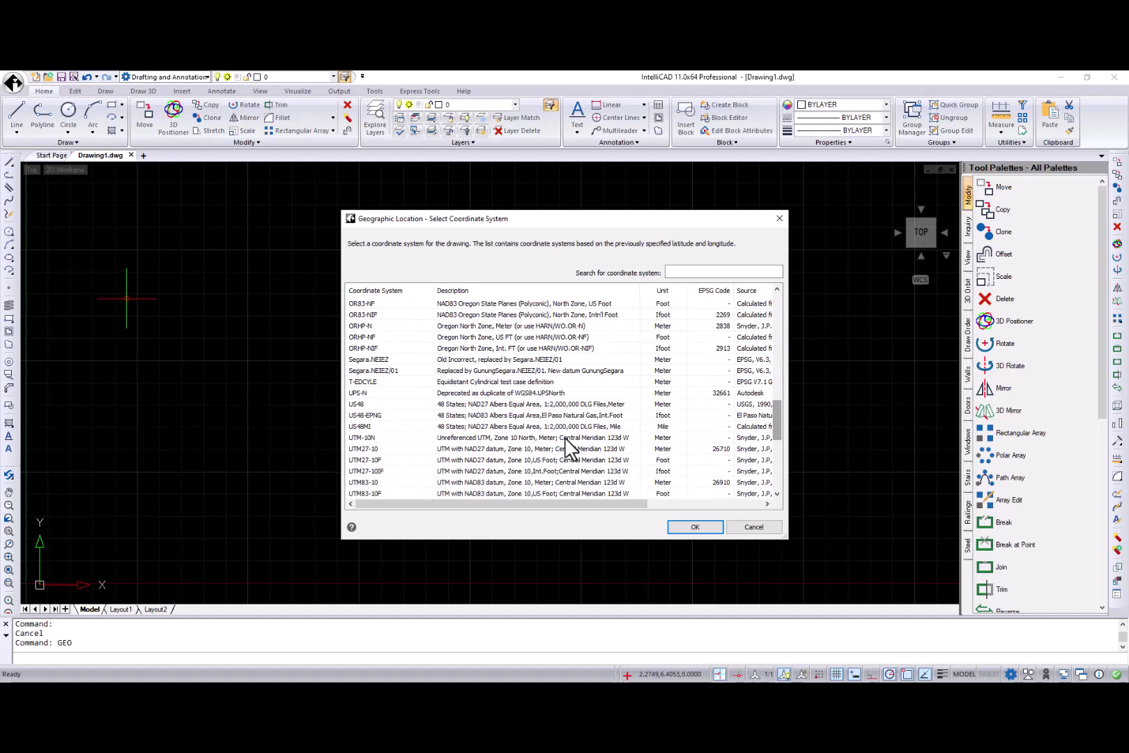
left_click(432, 405)
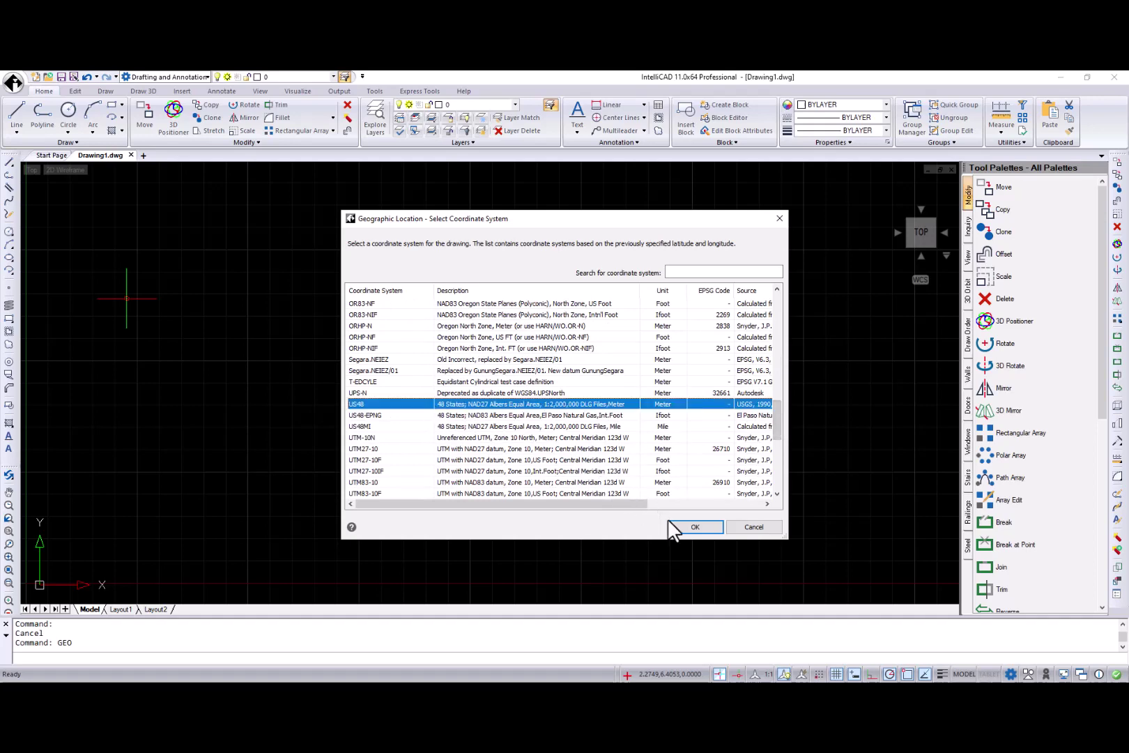
left_click(694, 526)
left_click(596, 457)
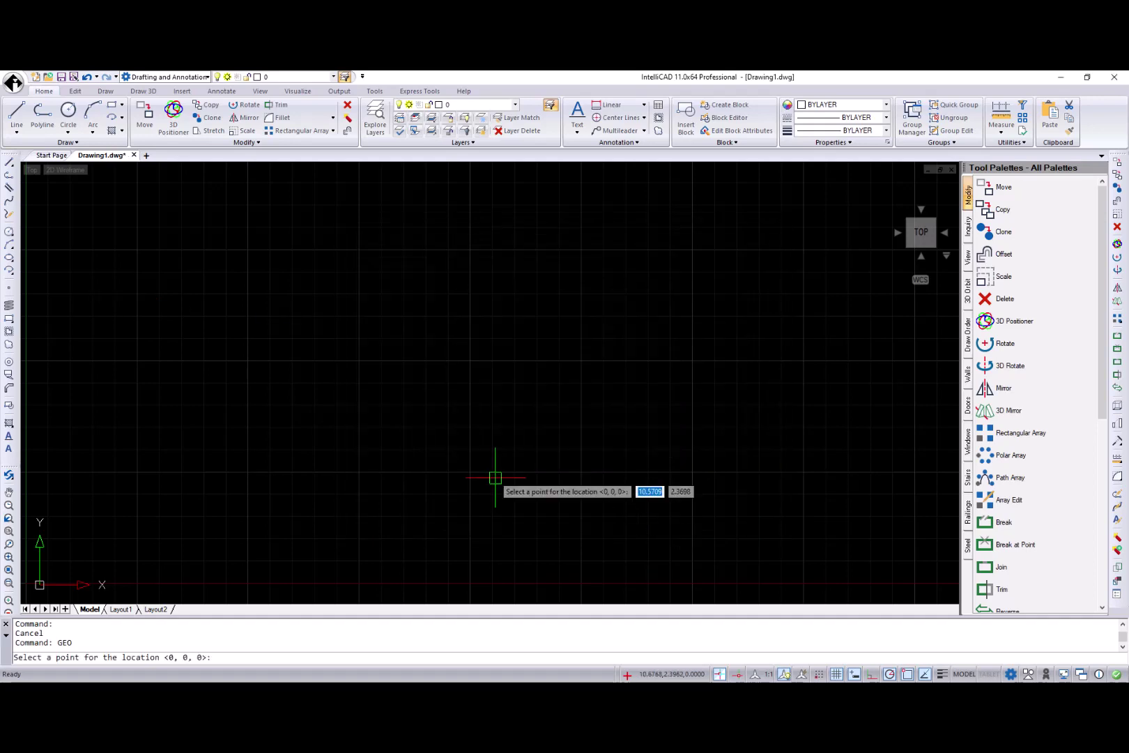
left_click(494, 477)
left_click(26, 127)
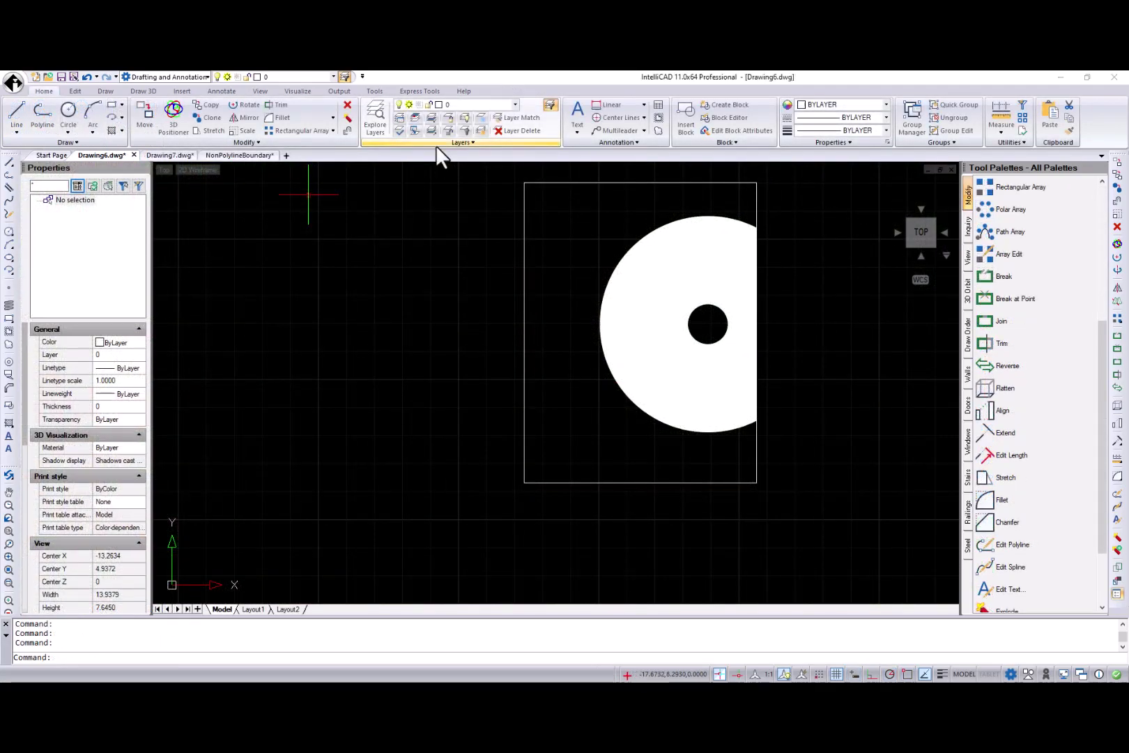
Invert the clipped block's clip boundary and flip it back, then switch to Drawing7.dwg.
left_click(593, 483)
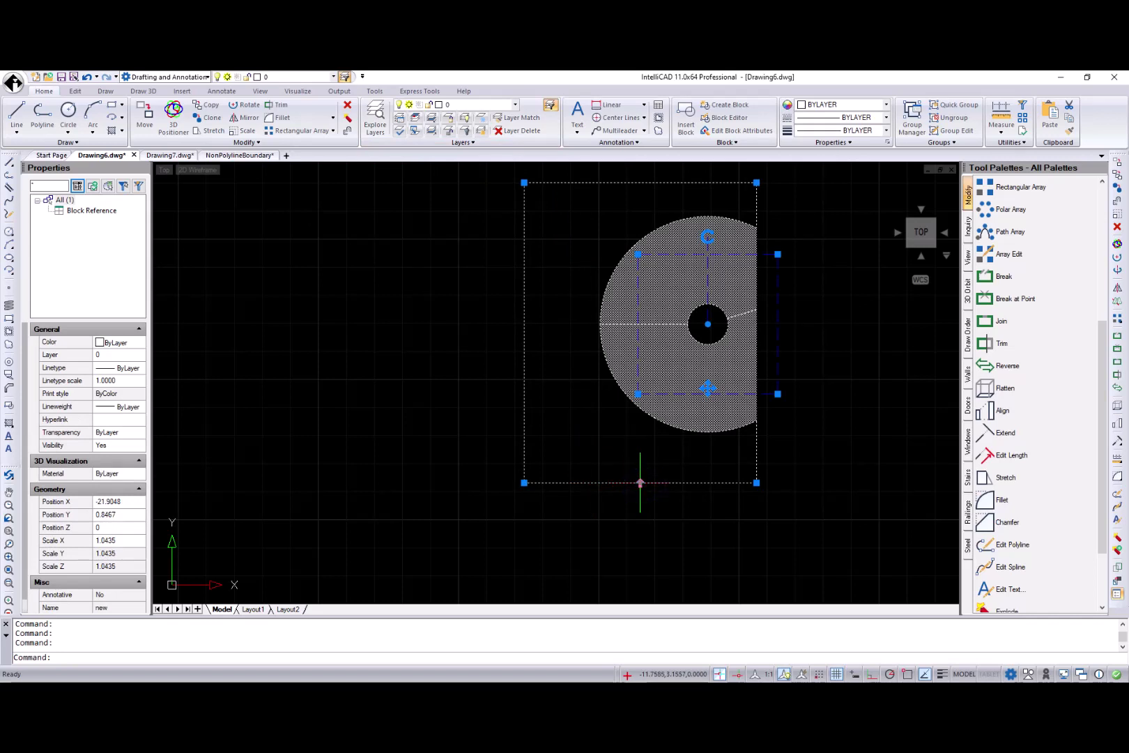
left_click(640, 483)
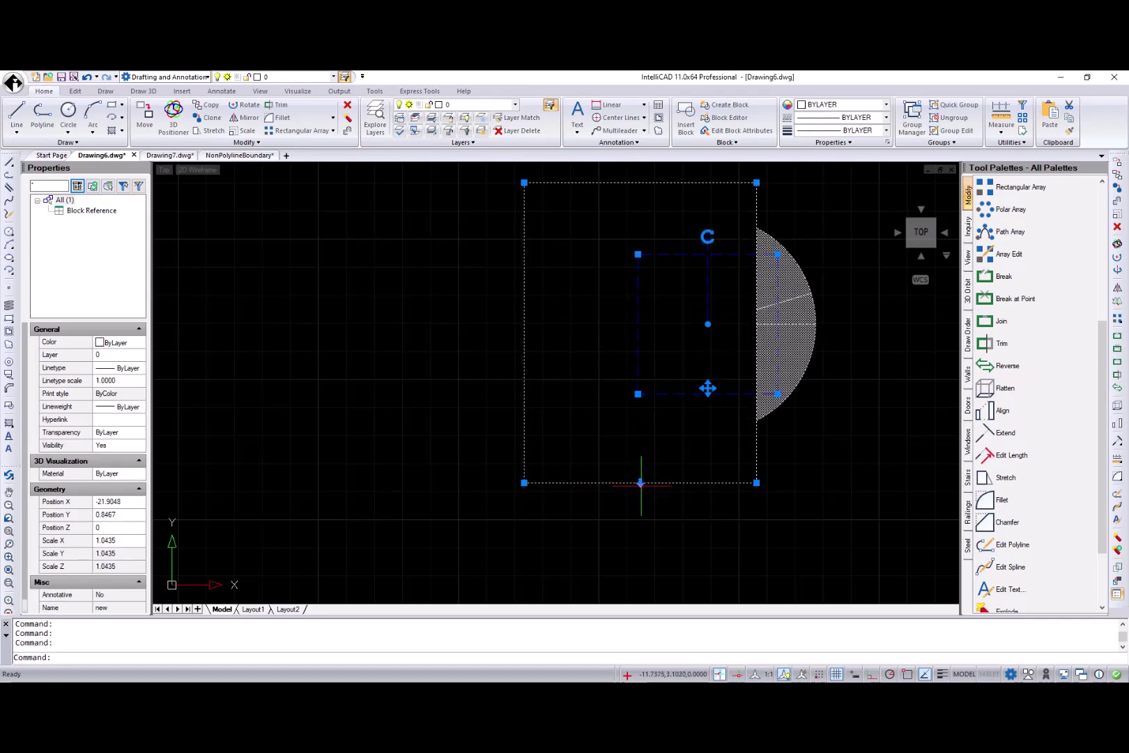
left_click(640, 482)
scroll(559, 522, "down", 2)
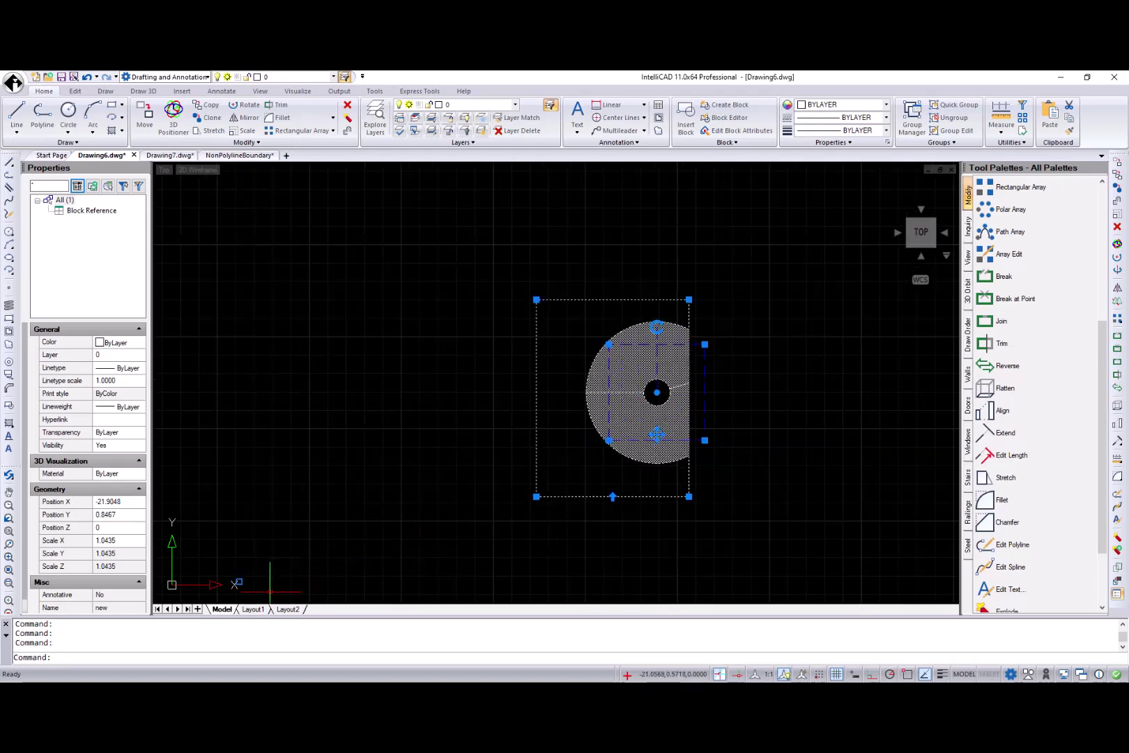
scroll(267, 587, "down", 1)
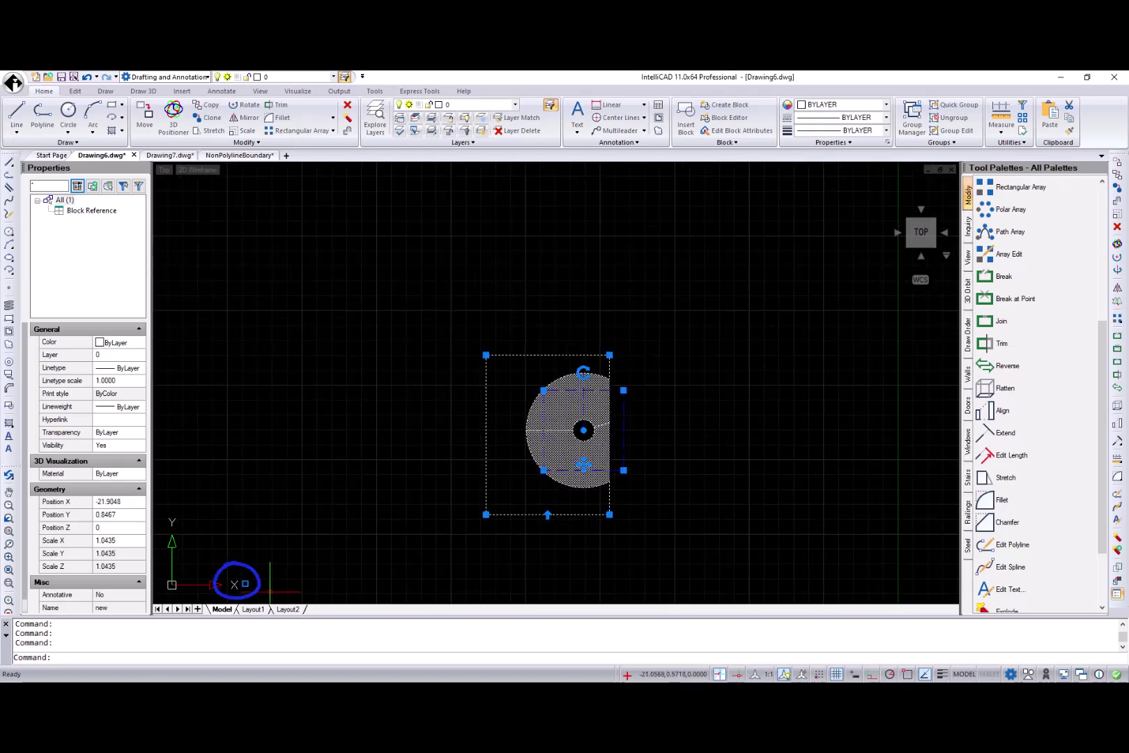
left_click(170, 155)
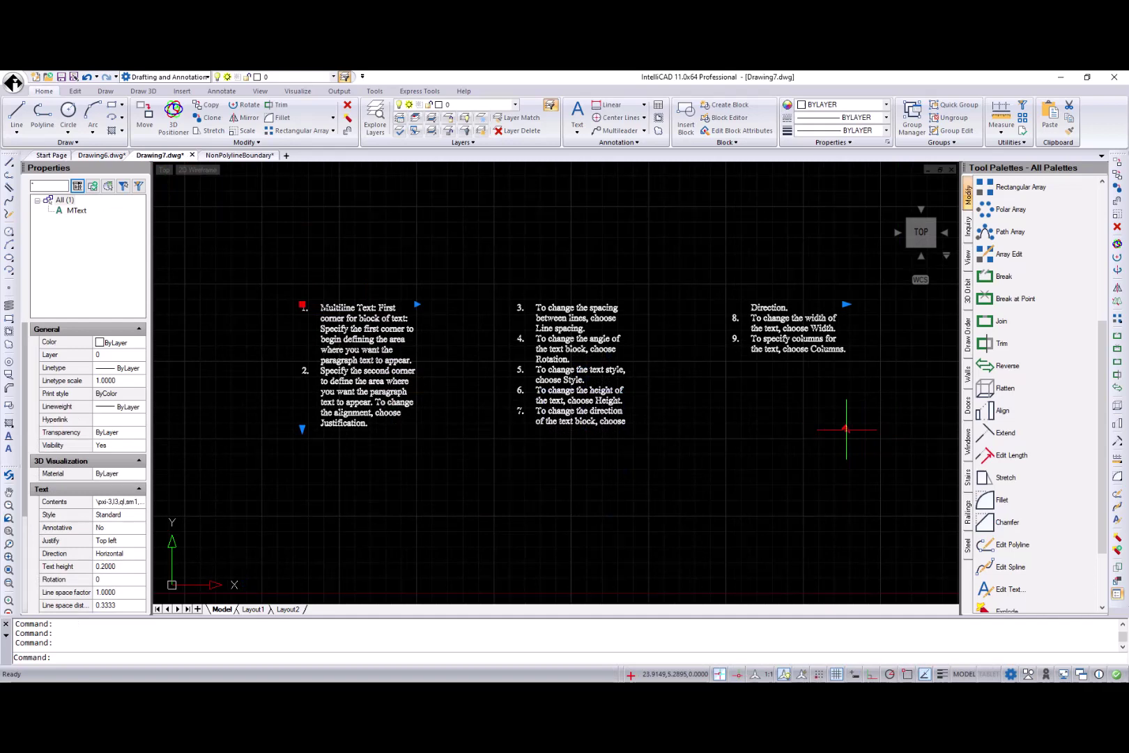
Stretch the hatched rectangle's left edge into a pointed tip, then grab the curved hatch's right vertex.
left_click(846, 429)
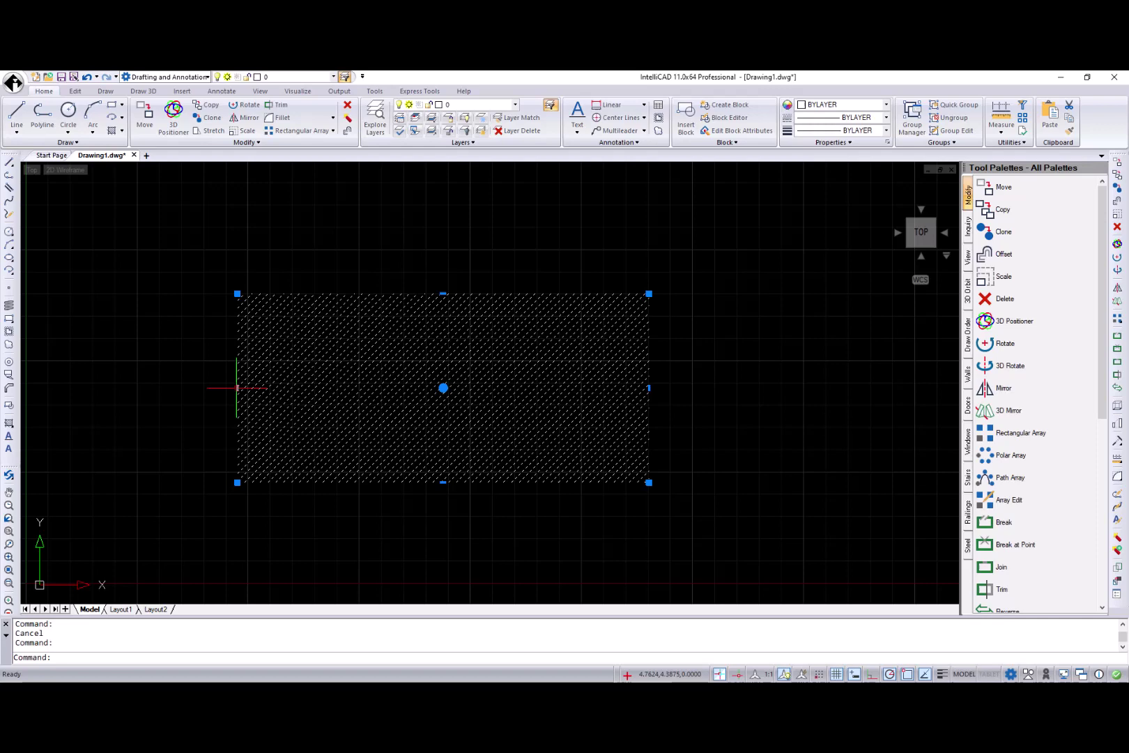
mouse_move(237, 387)
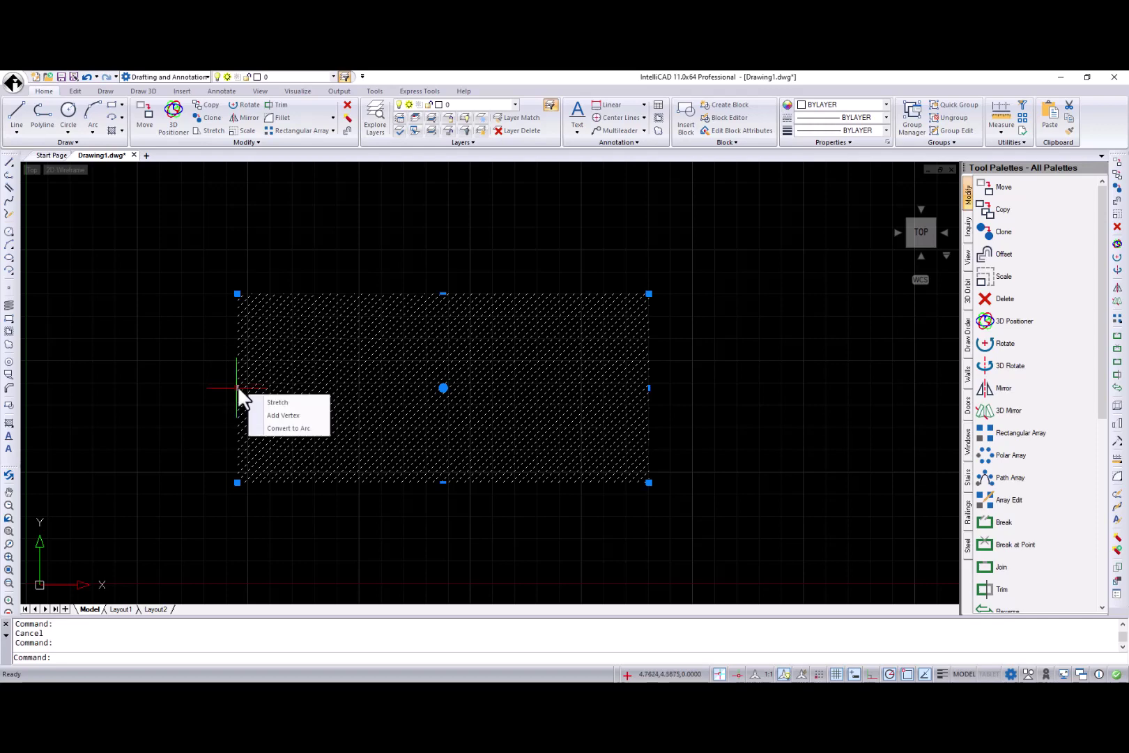
left_click(267, 414)
left_click(134, 384)
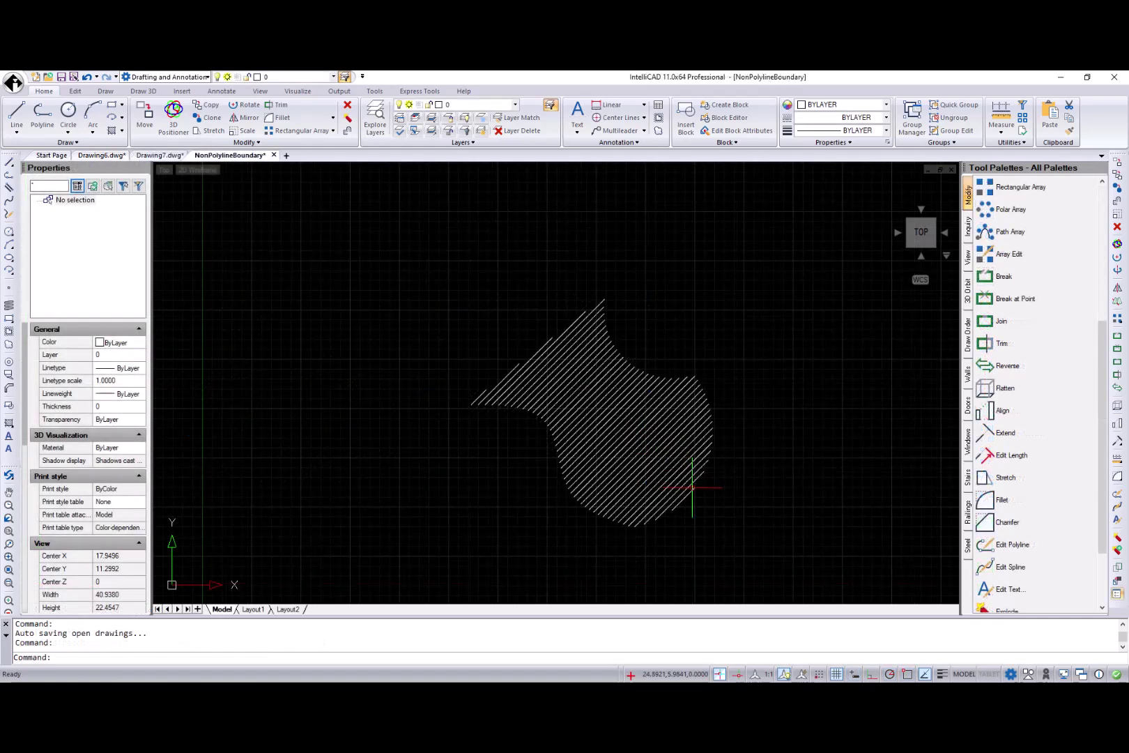
left_click(690, 481)
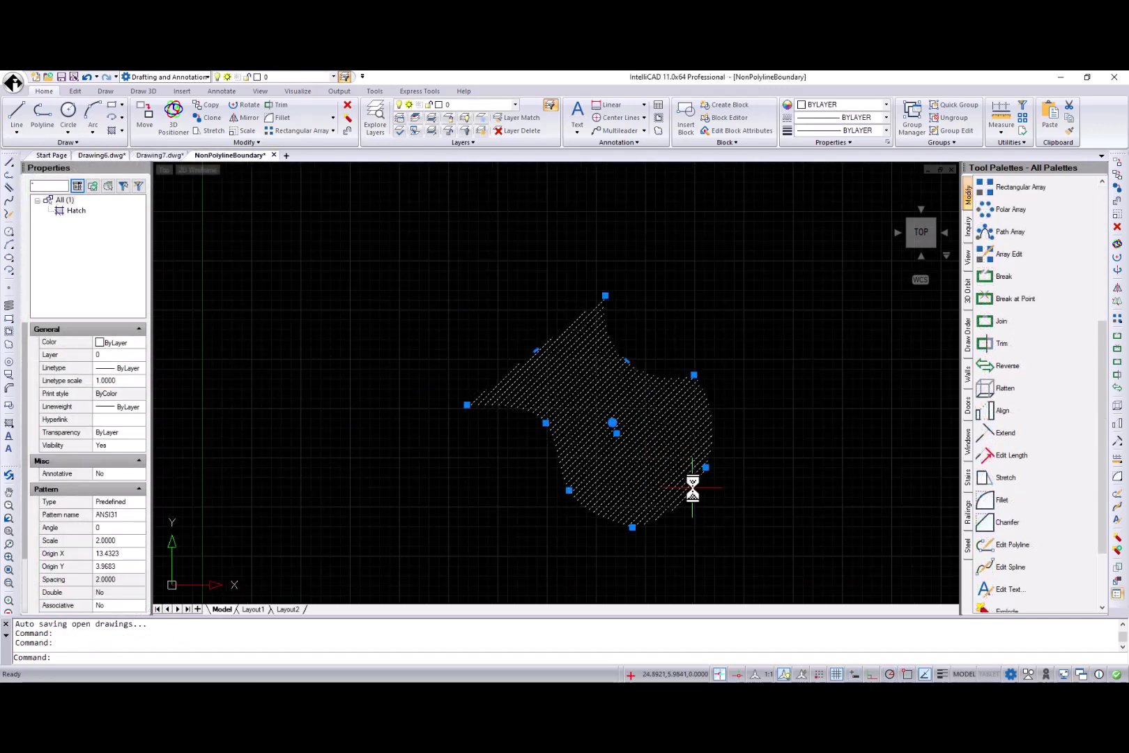
left_click(706, 467)
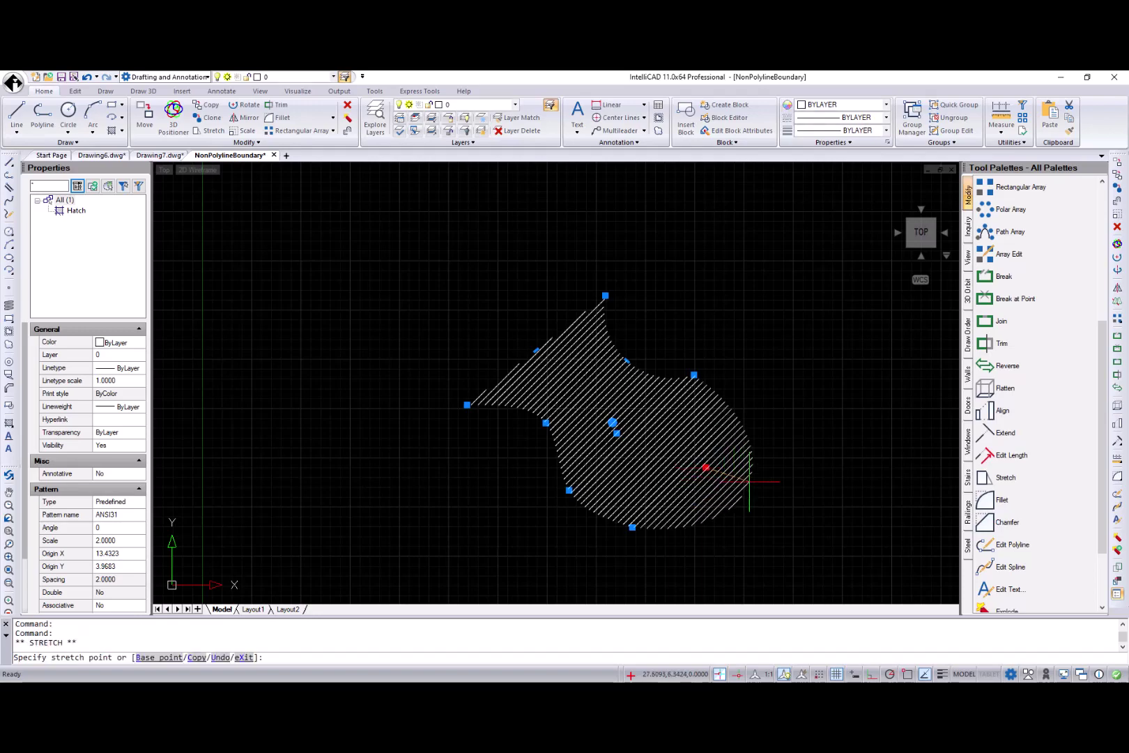
Drop the curved hatch's right vertex further to the right.
left_click(877, 533)
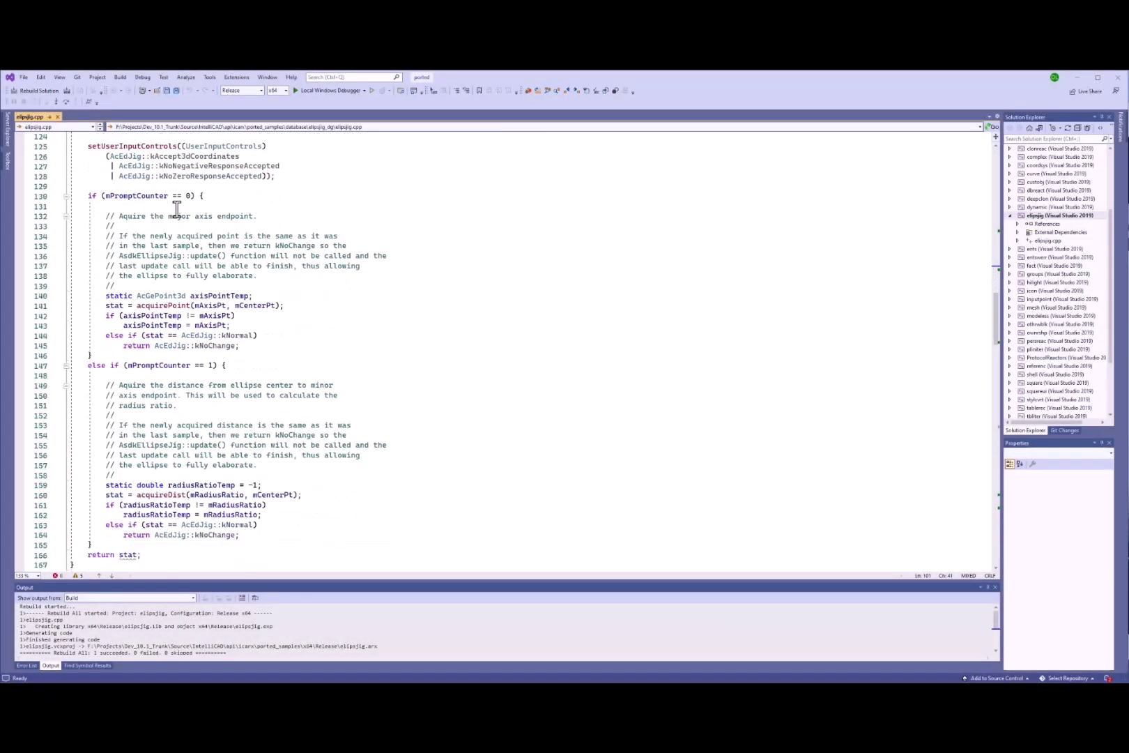
Review the AsdkEllipseJig code in elipsjig.cpp and rebuild the elipsjig project.
scroll(177, 209, "down", 7)
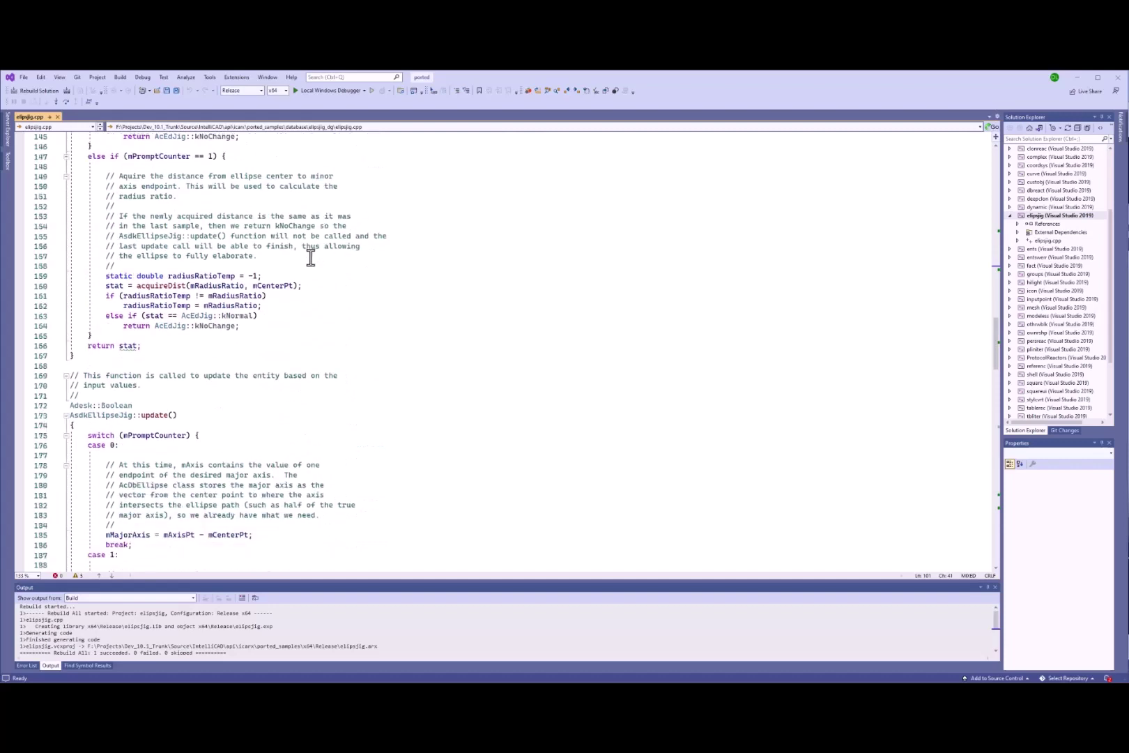
scroll(311, 258, "down", 2)
double_click(113, 355)
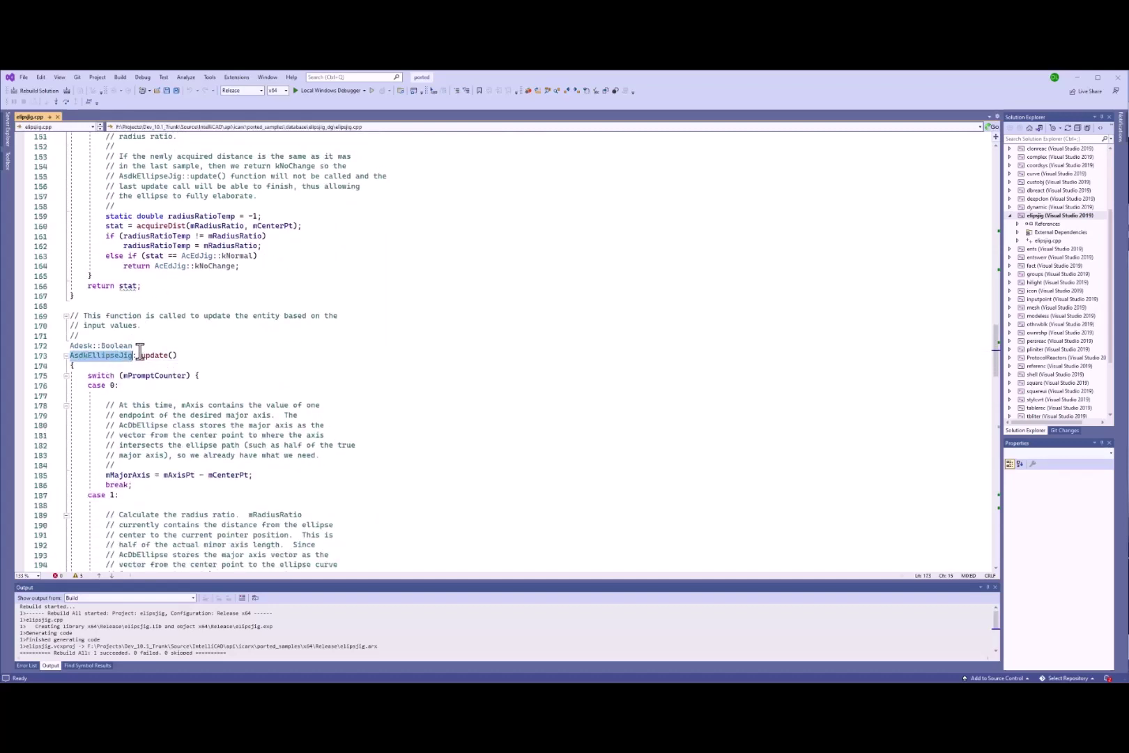
left_click(224, 346)
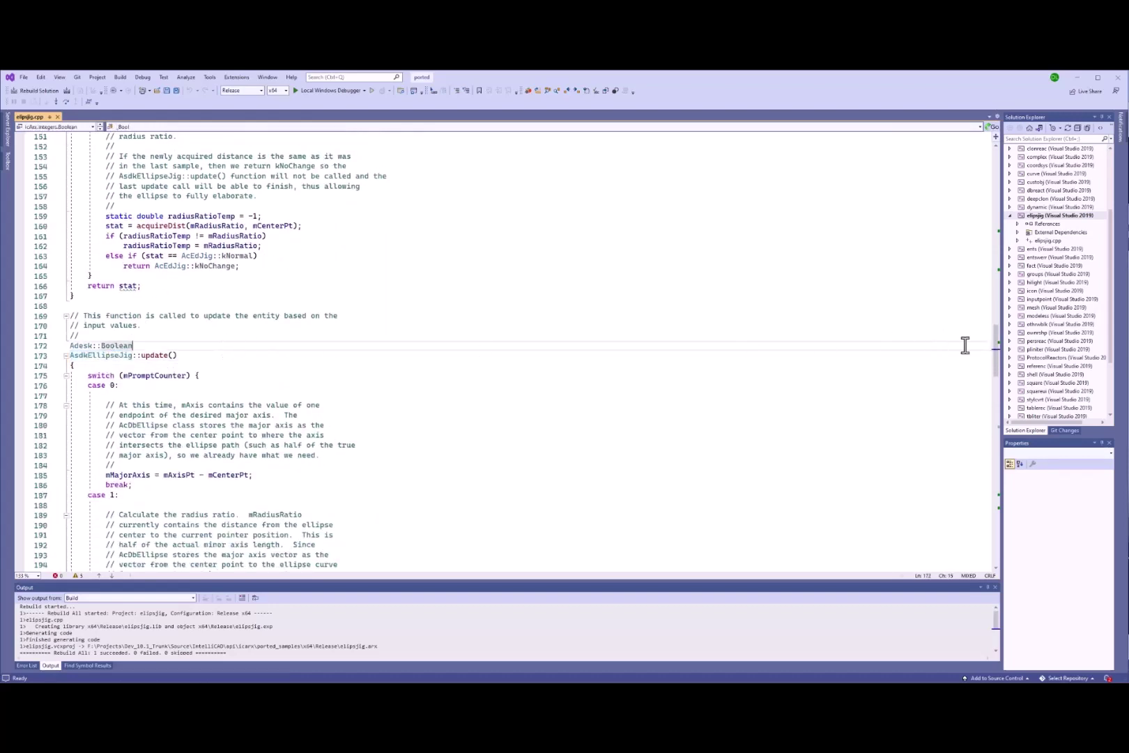
right_click(1060, 215)
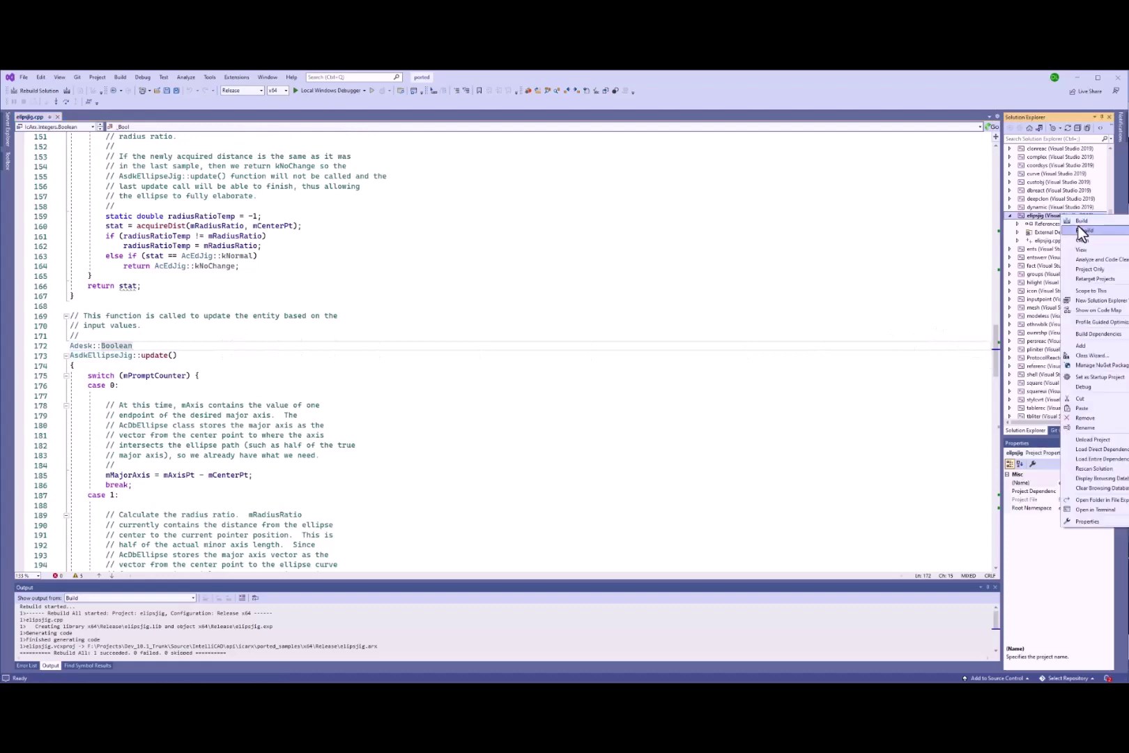
left_click(1079, 230)
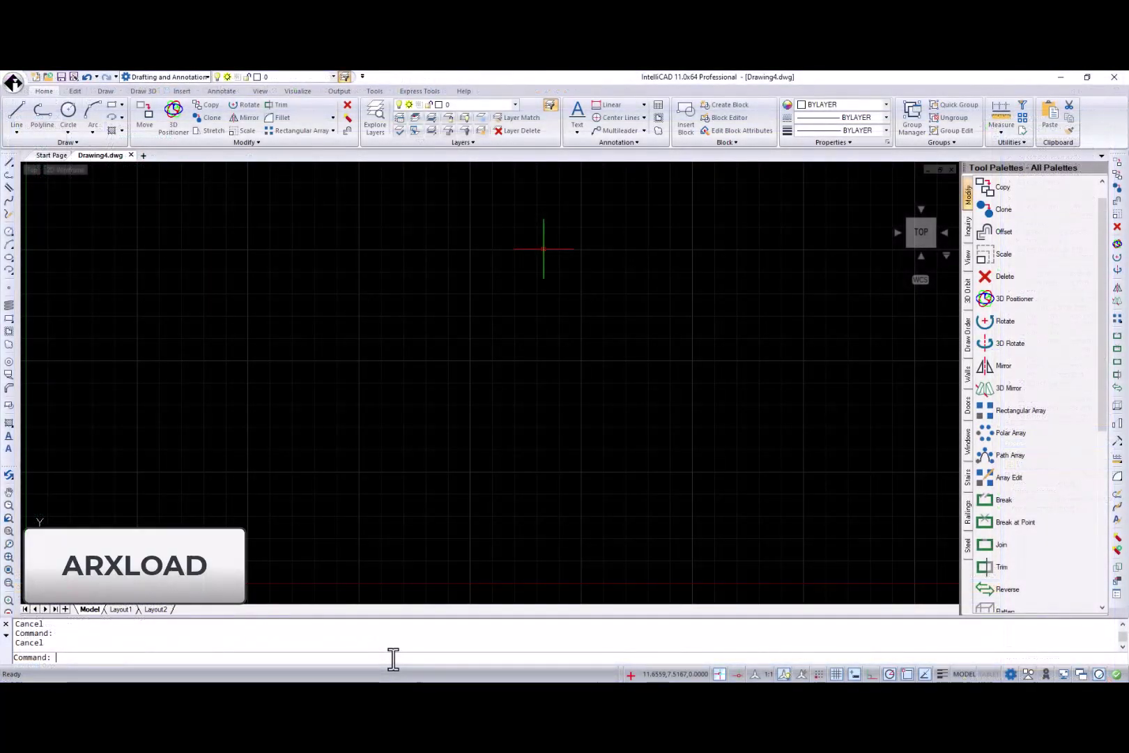
Load elipsjig.arx with arxload and draw a tilted VELLIPSE ellipse with a 1.8562 minor axis.
type("(arxload \"C:\\\\Users\\\\natal\\\\Documents\\\\elipsjig.arx\")")
key("Return")
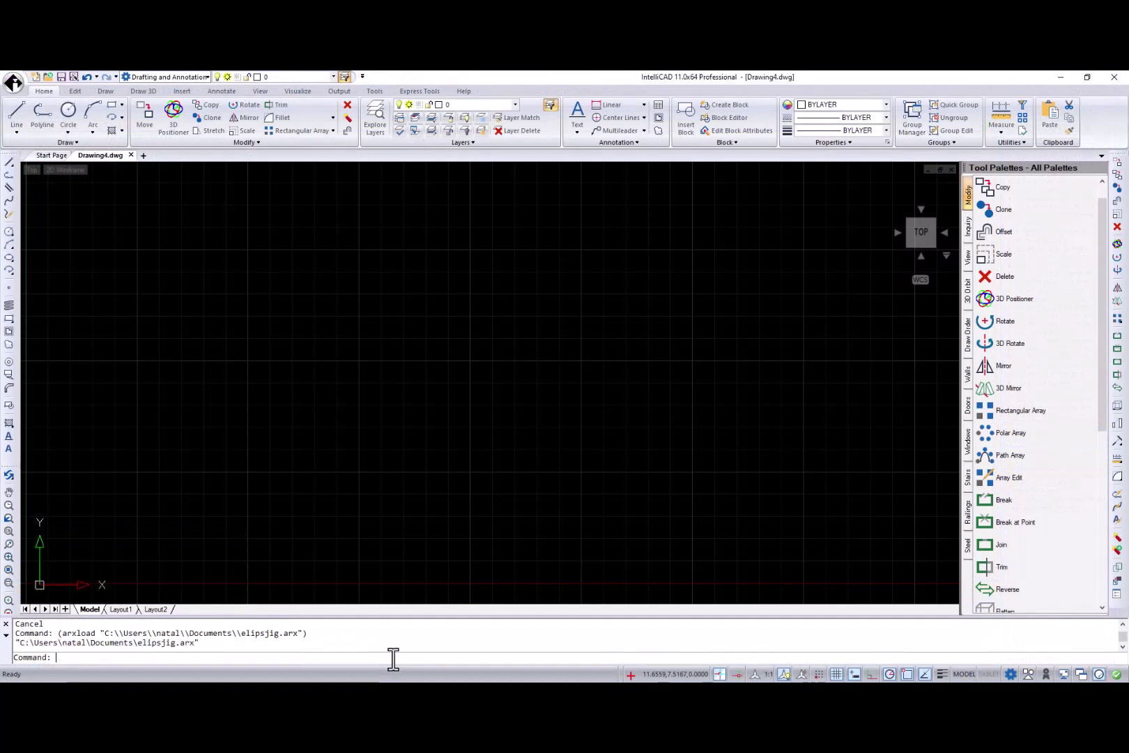
type("velli")
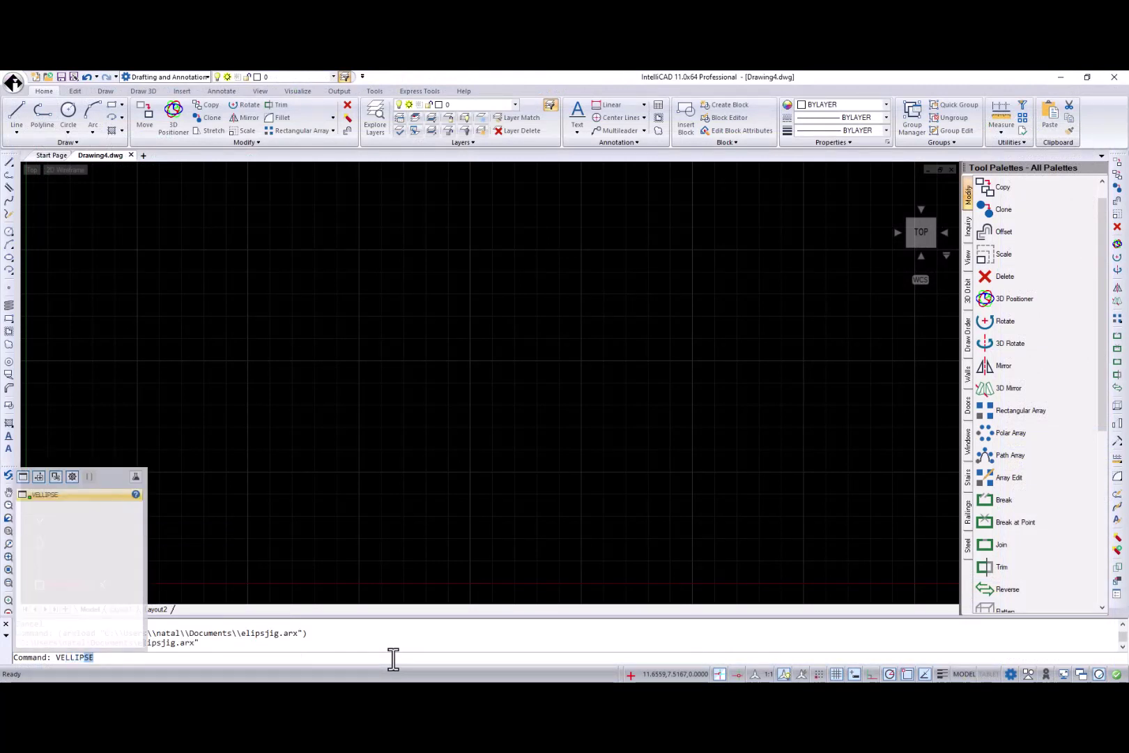
key("Return")
left_click(514, 303)
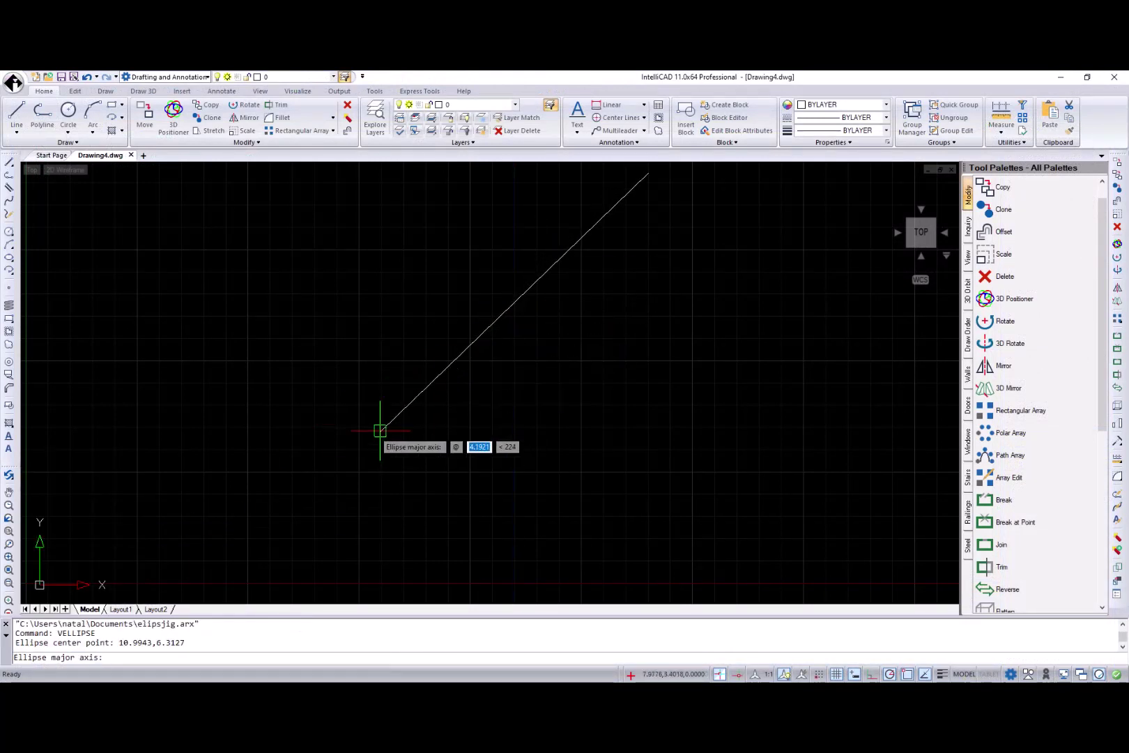
left_click(337, 329)
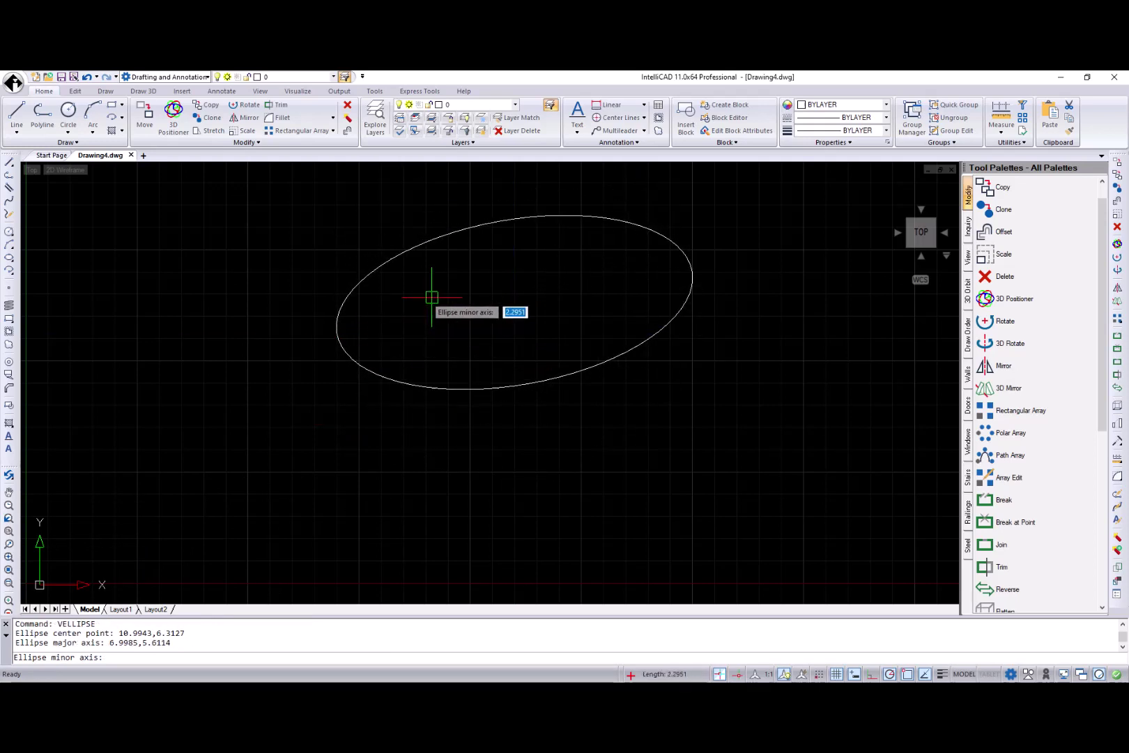
scroll(1010, 300, "down", 1)
left_click(501, 223)
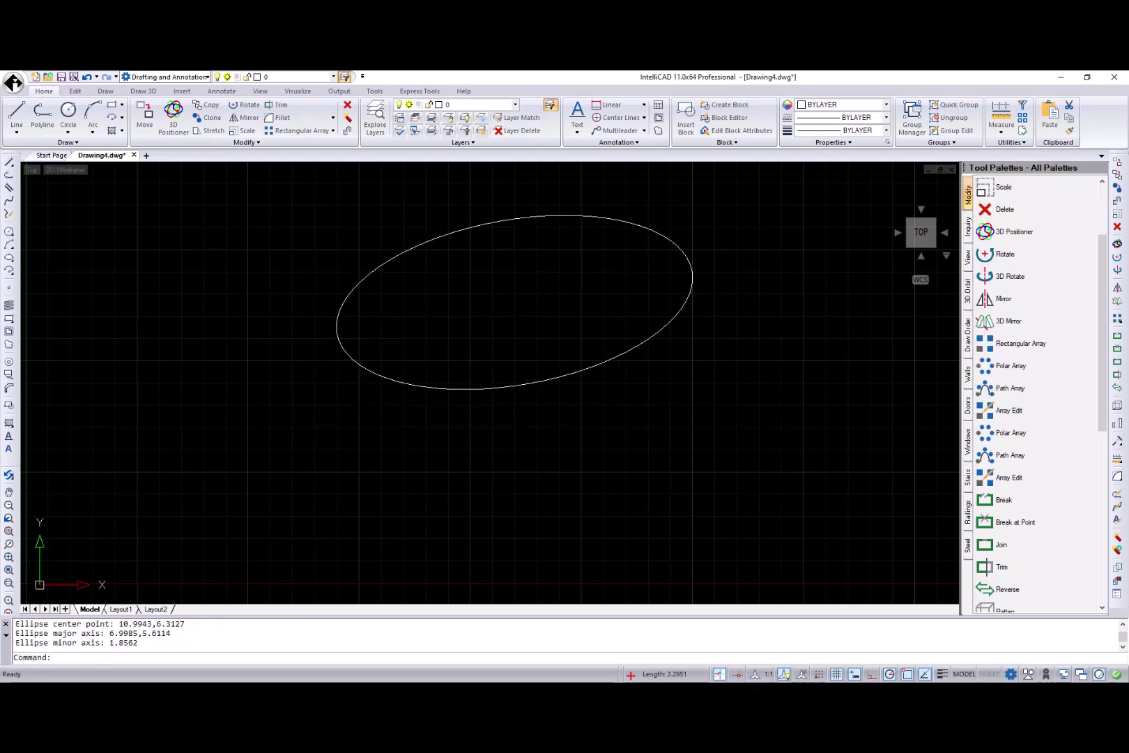